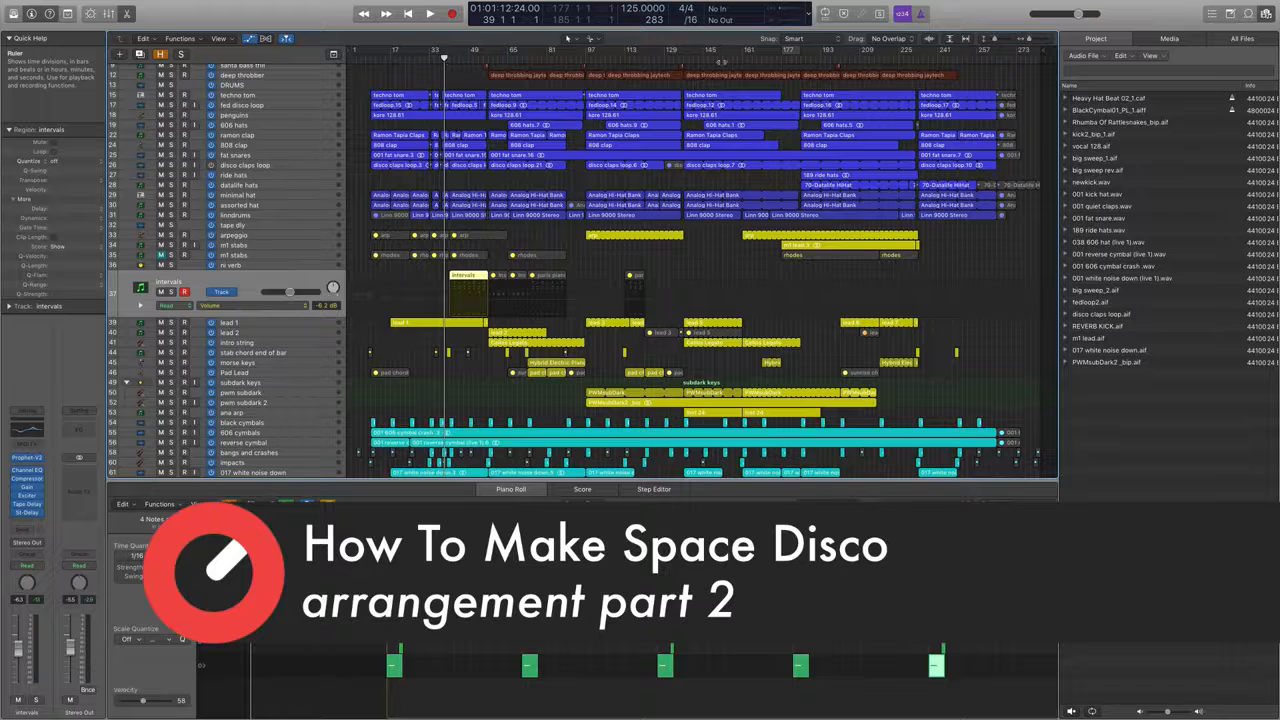
Set a loop cycle from bar 41 to bar 57 and show the intervals region's notes in the Piano Roll
left_click(583, 50)
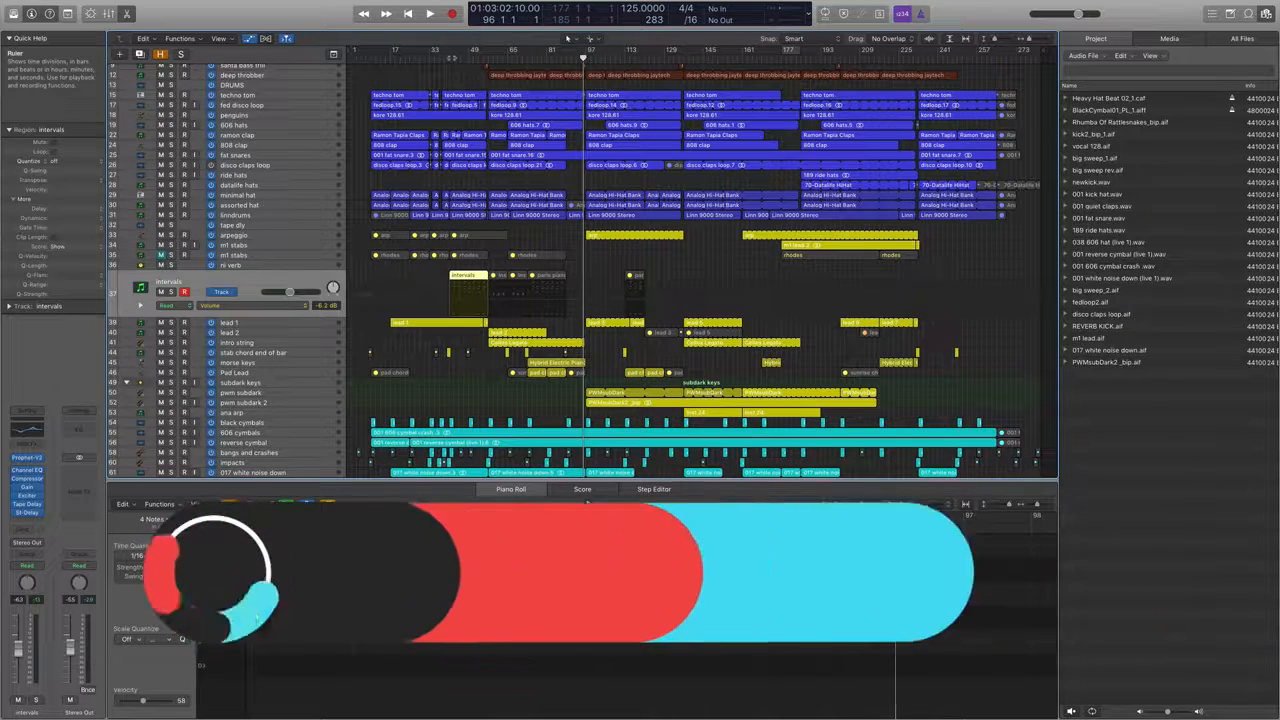
key("super+Right")
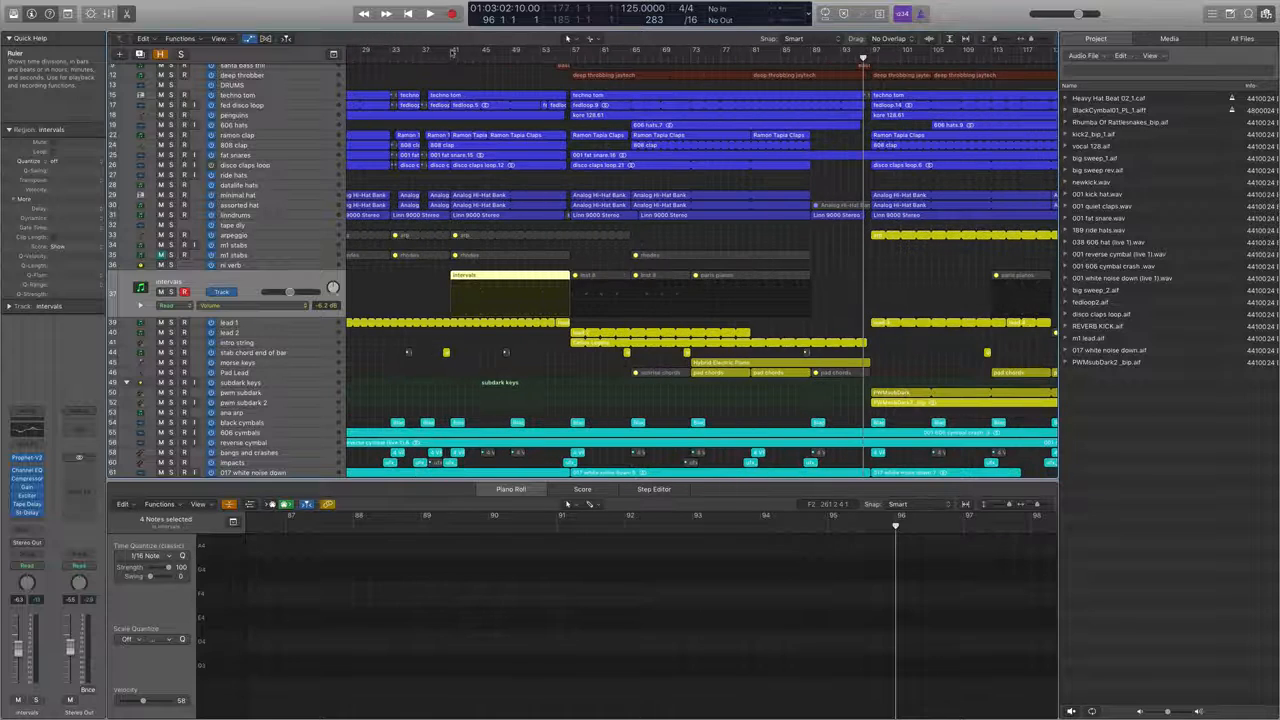
left_click_drag(453, 50, 575, 49)
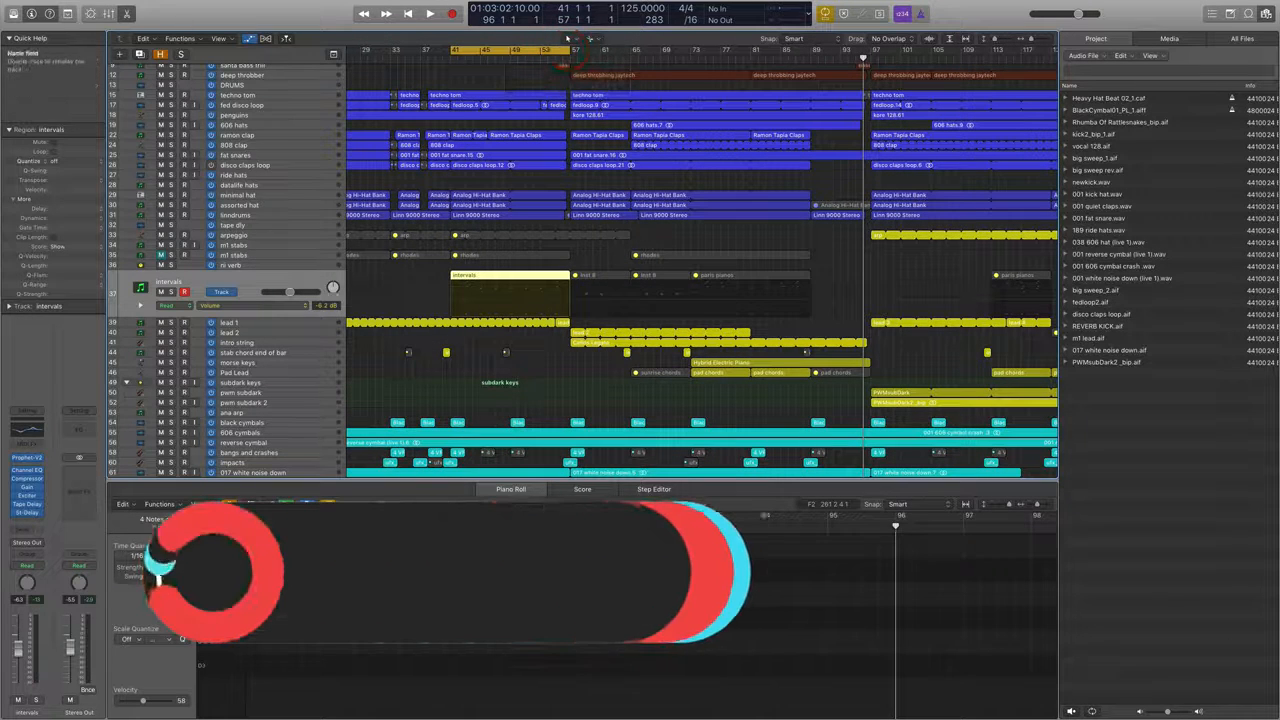
left_click(472, 276)
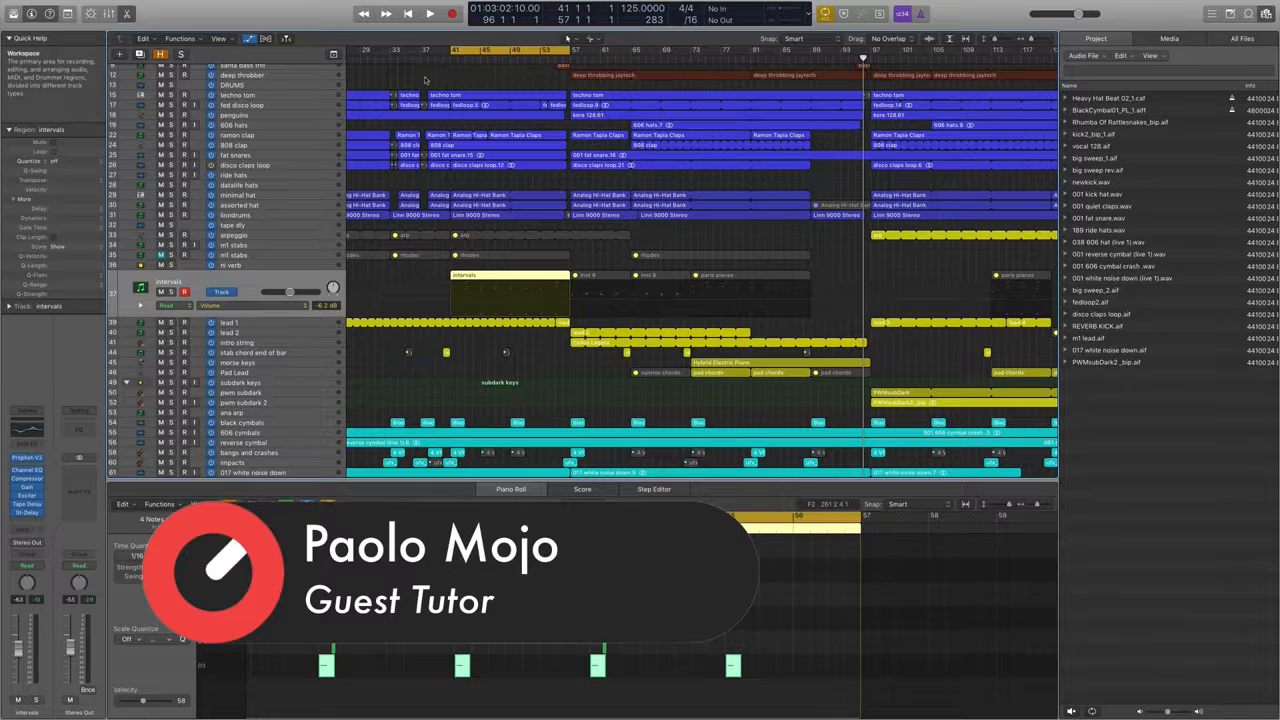
Play the looped section, hide the automation lanes and enlarge the Piano Roll area
key("space")
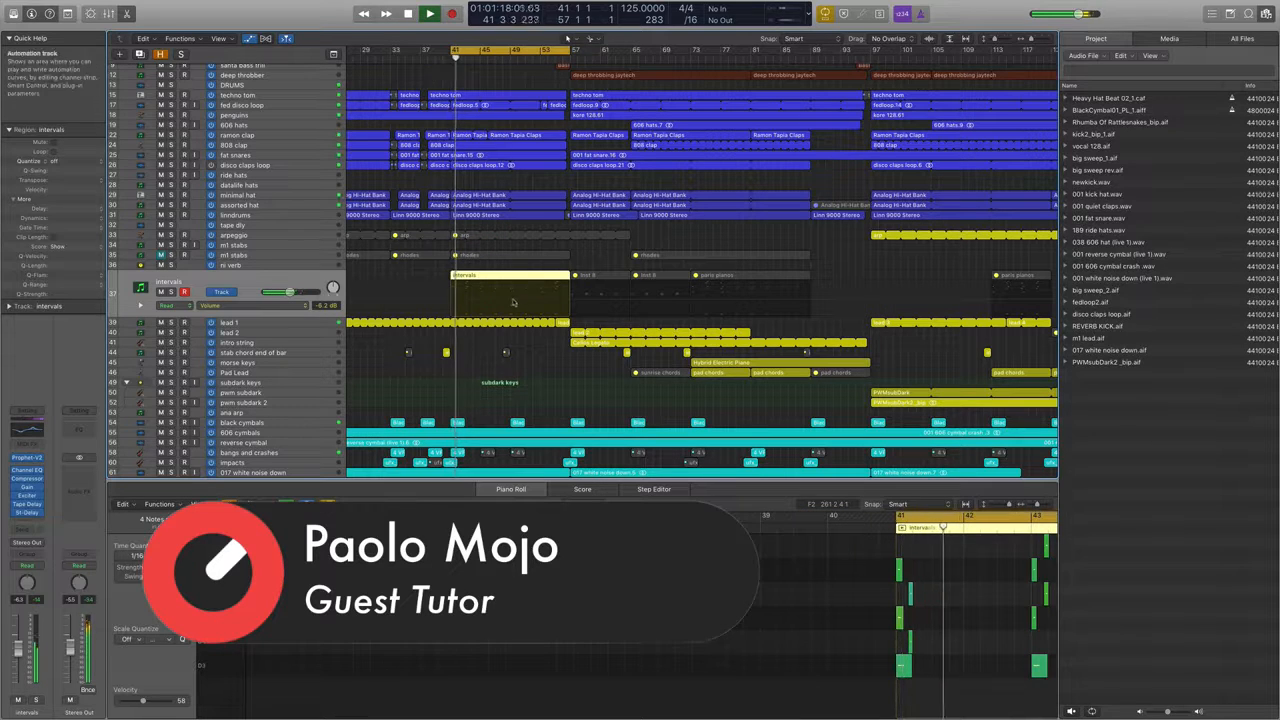
key("z")
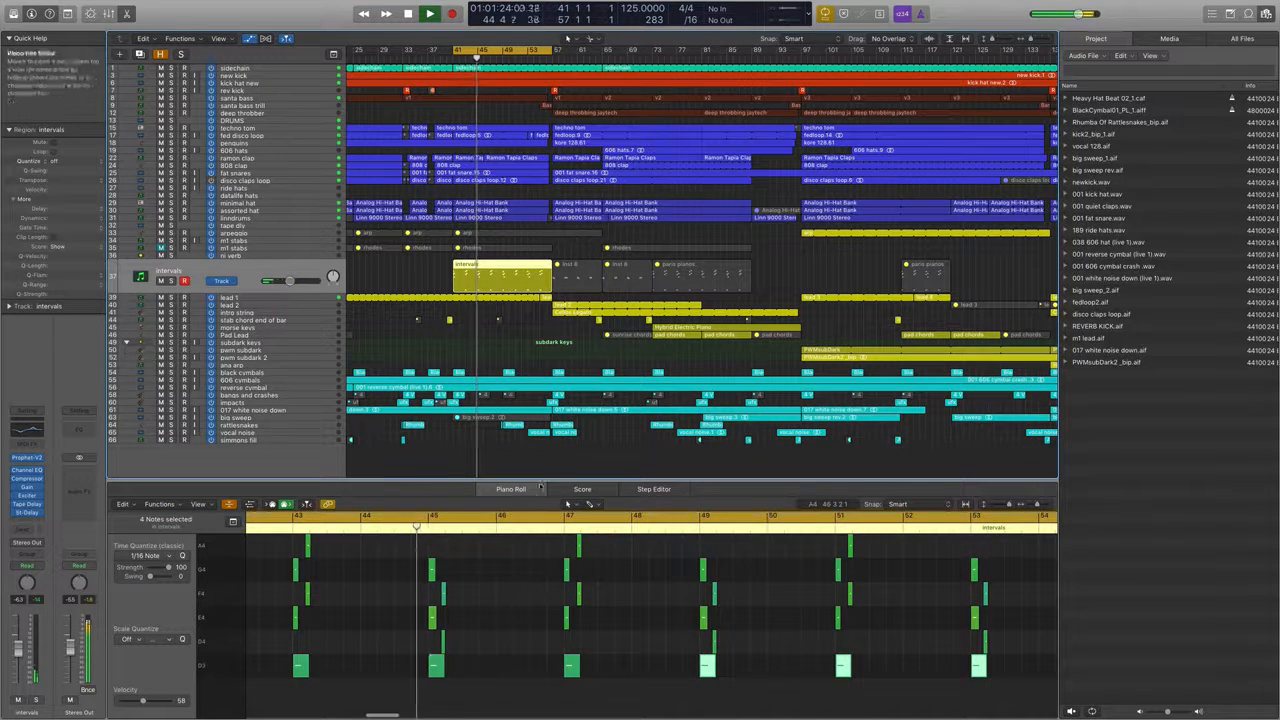
left_click_drag(540, 481, 540, 415)
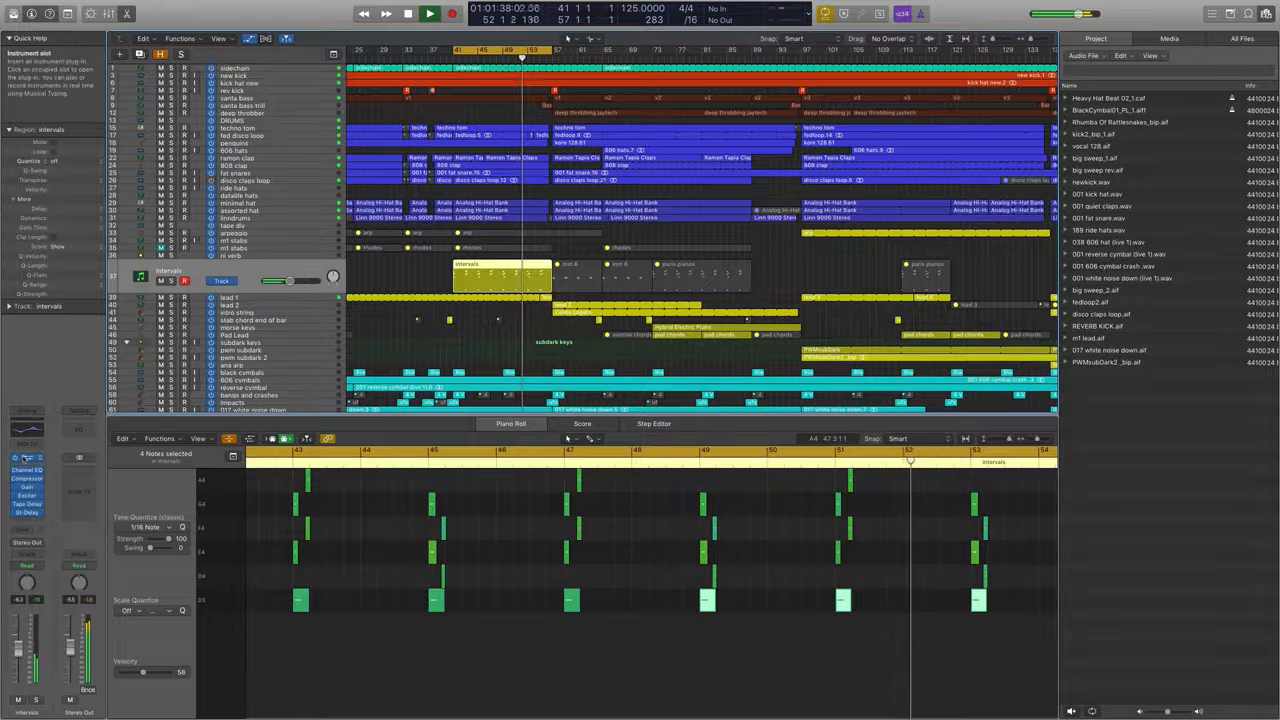
Look at the Prophet-V2 instrument used on the intervals track, stopping playback and closing the plug-in window when finished
key("v")
left_click_drag(1093, 50, 857, 35)
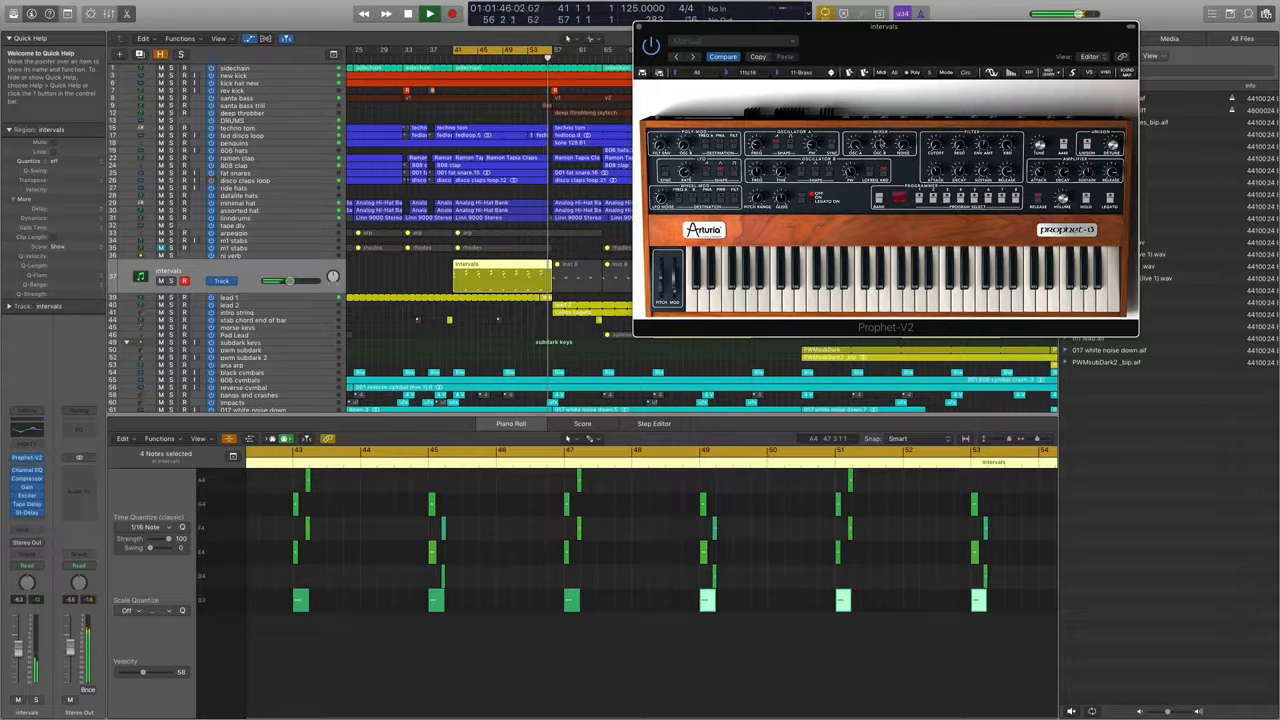
key("space")
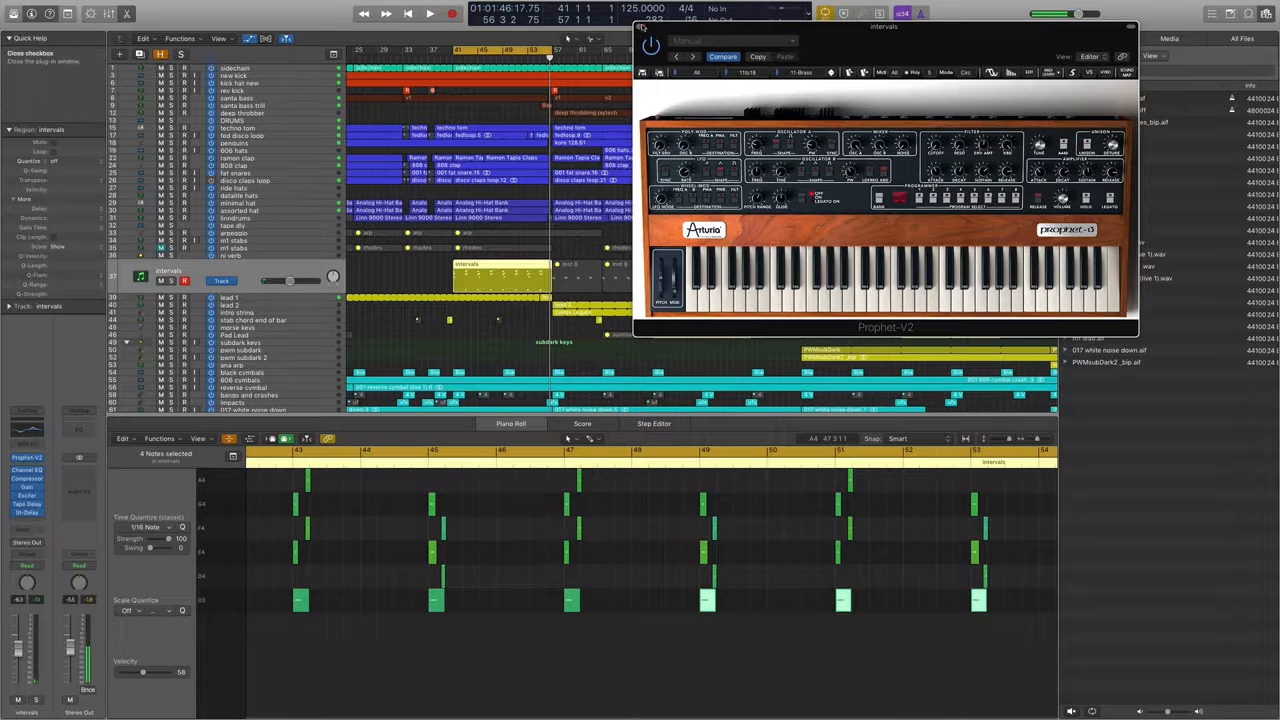
left_click(642, 28)
Show the track automation lanes and reselect the intervals region spanning bars 41 to 57
left_click(478, 276)
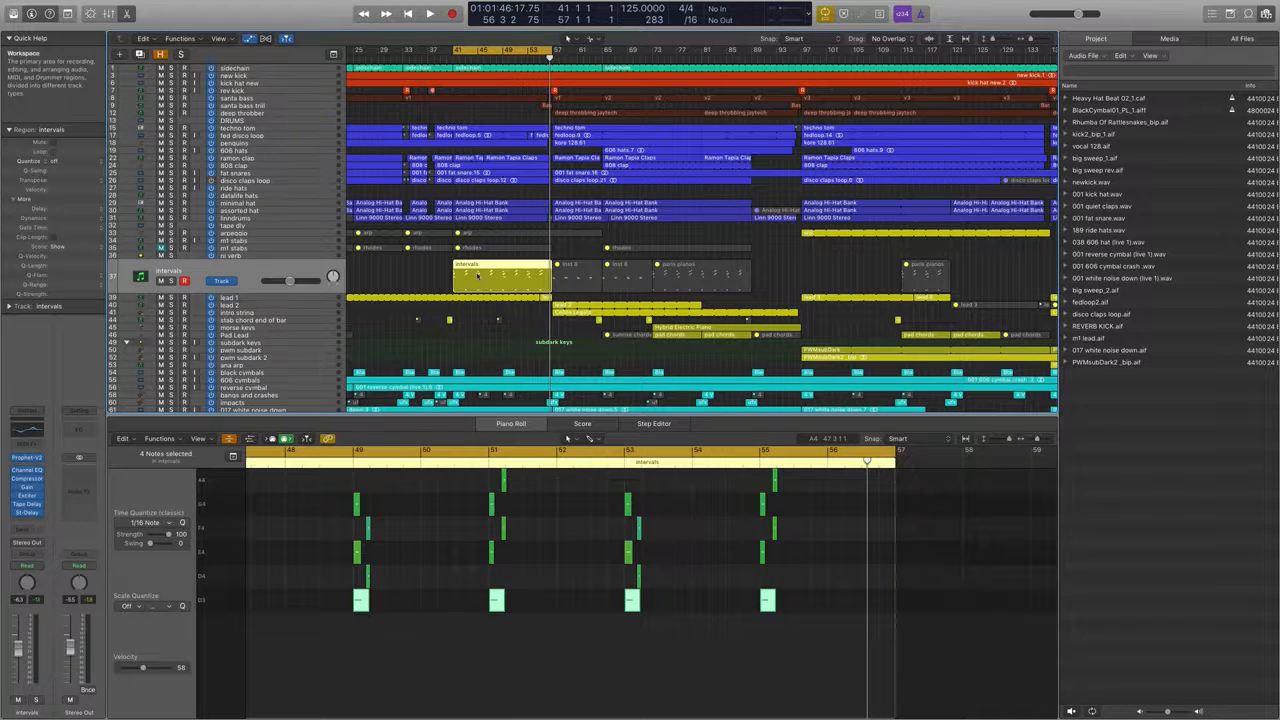
key("a")
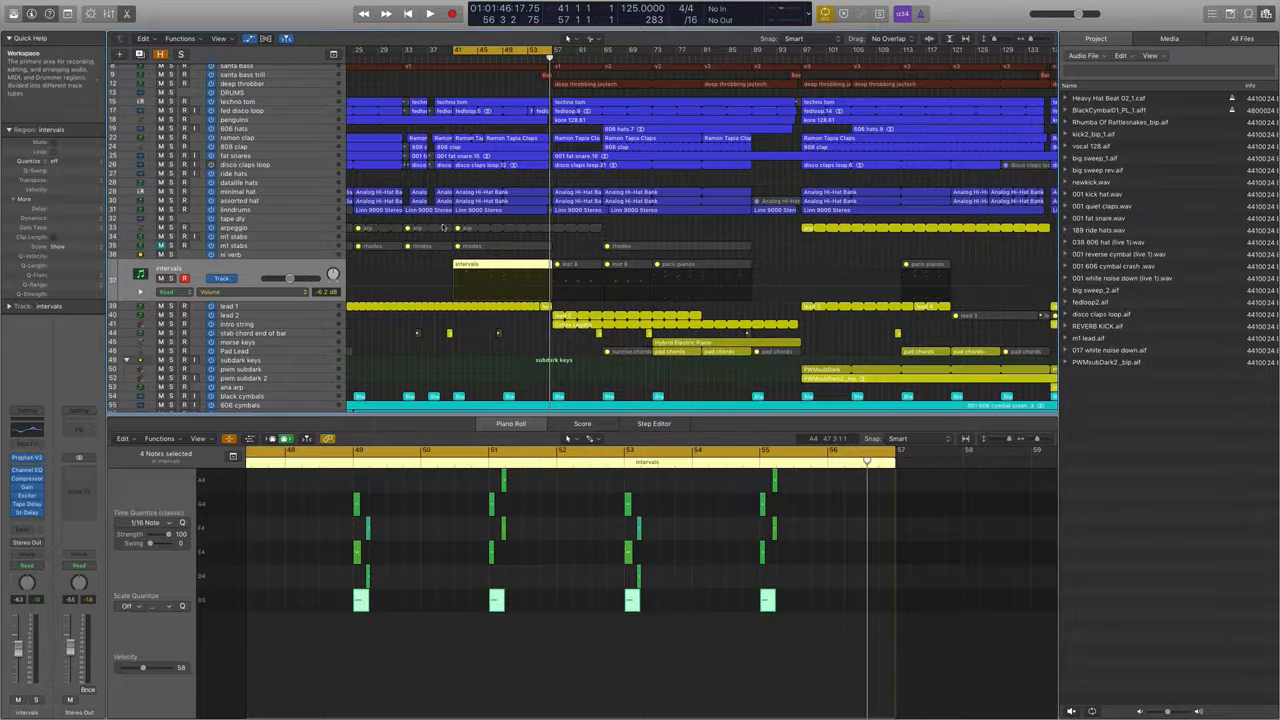
left_click(448, 266)
left_click(465, 268)
left_click(430, 259)
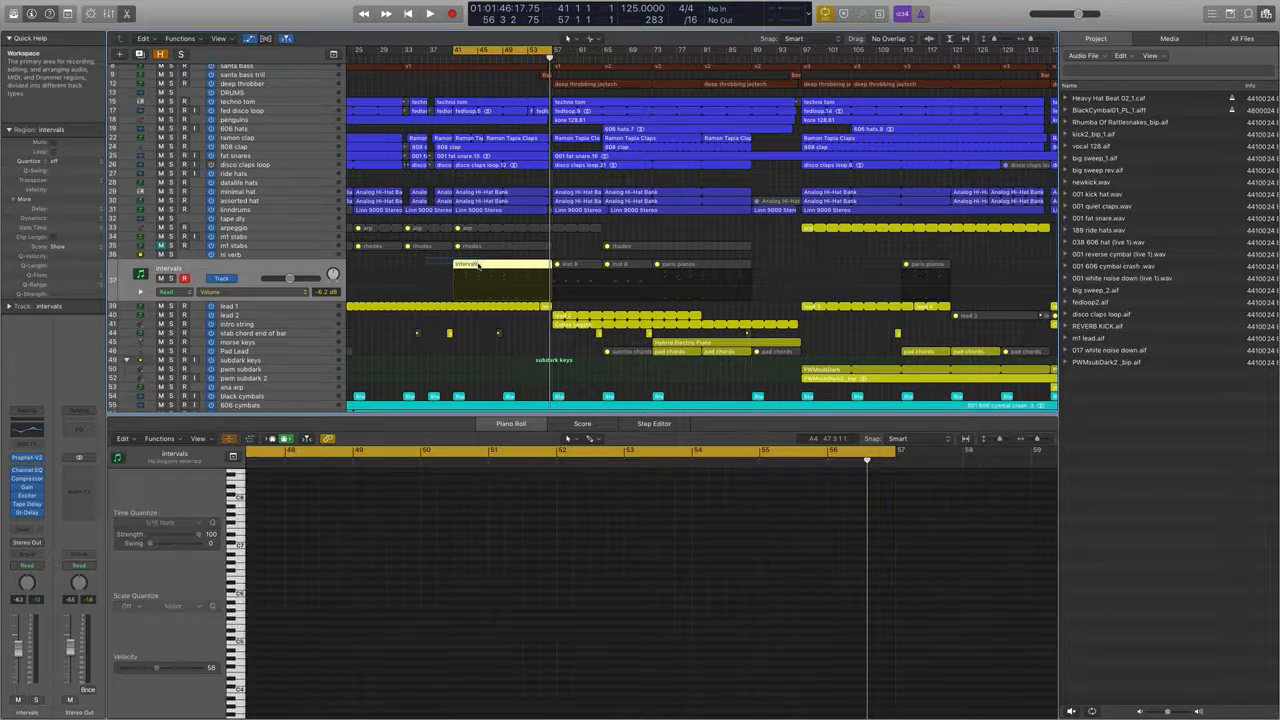
left_click(478, 265)
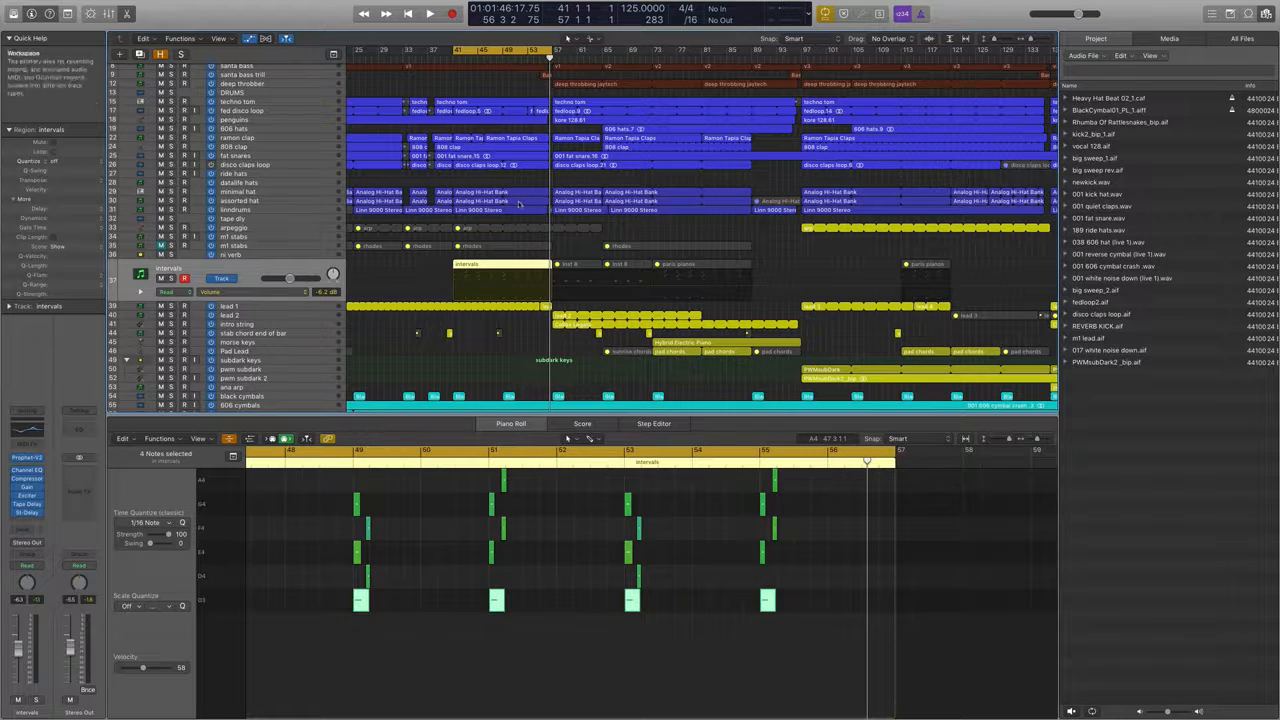
View the notes of the pad chords region at bar 73 on the Pad Lead track
left_click(293, 352)
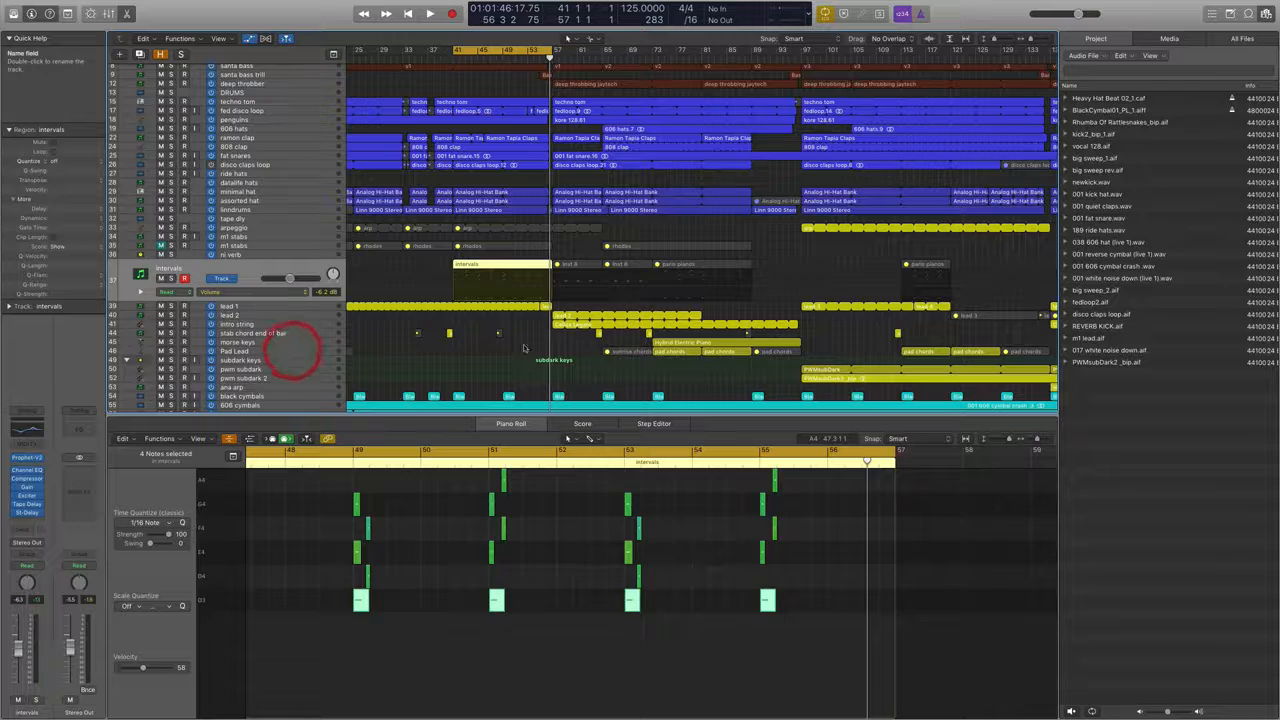
left_click(683, 335)
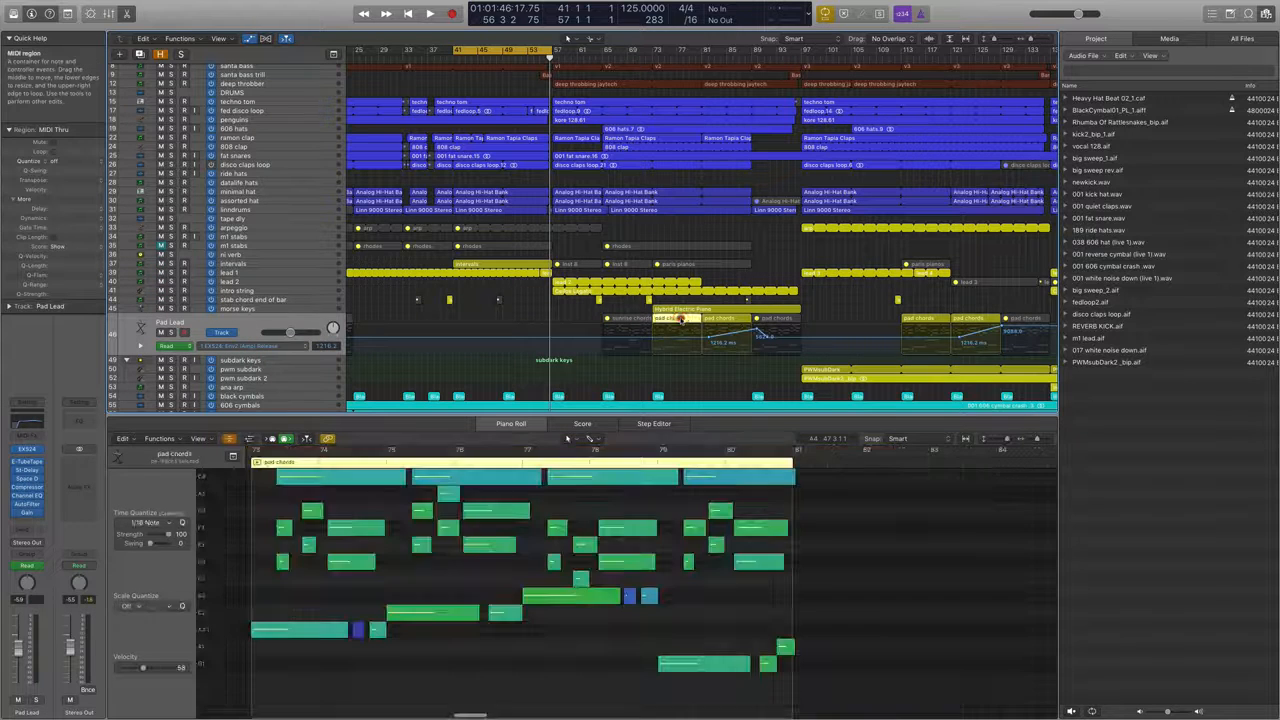
scroll(632, 531, "up", 1)
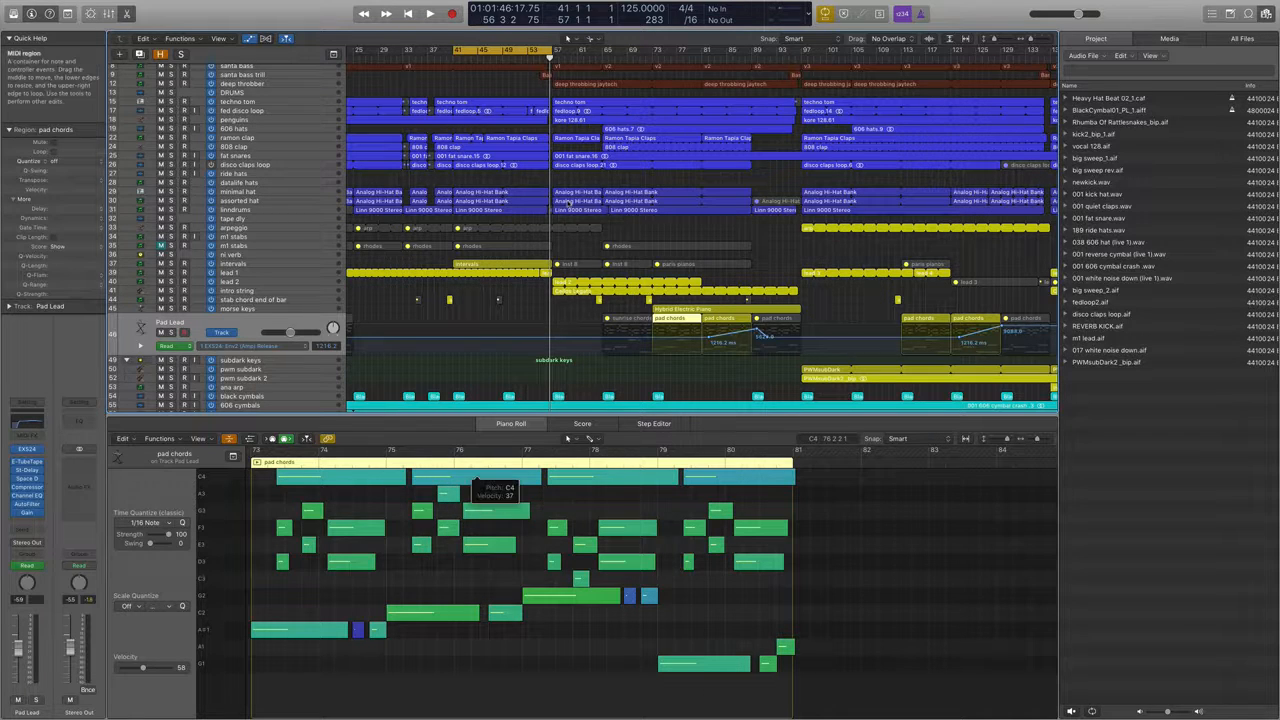
Mute the intervals region spanning bars 41 to 57
left_click(310, 264)
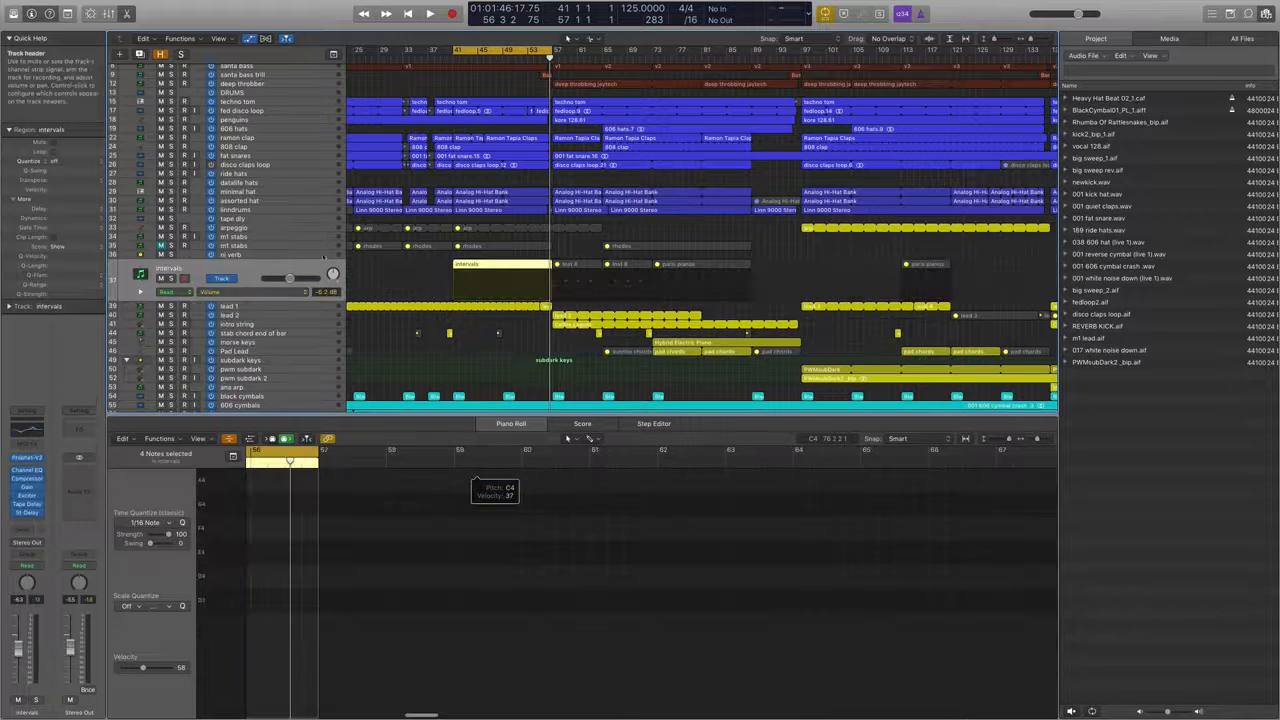
left_click(434, 283)
left_click(501, 275)
key("ctrl+m")
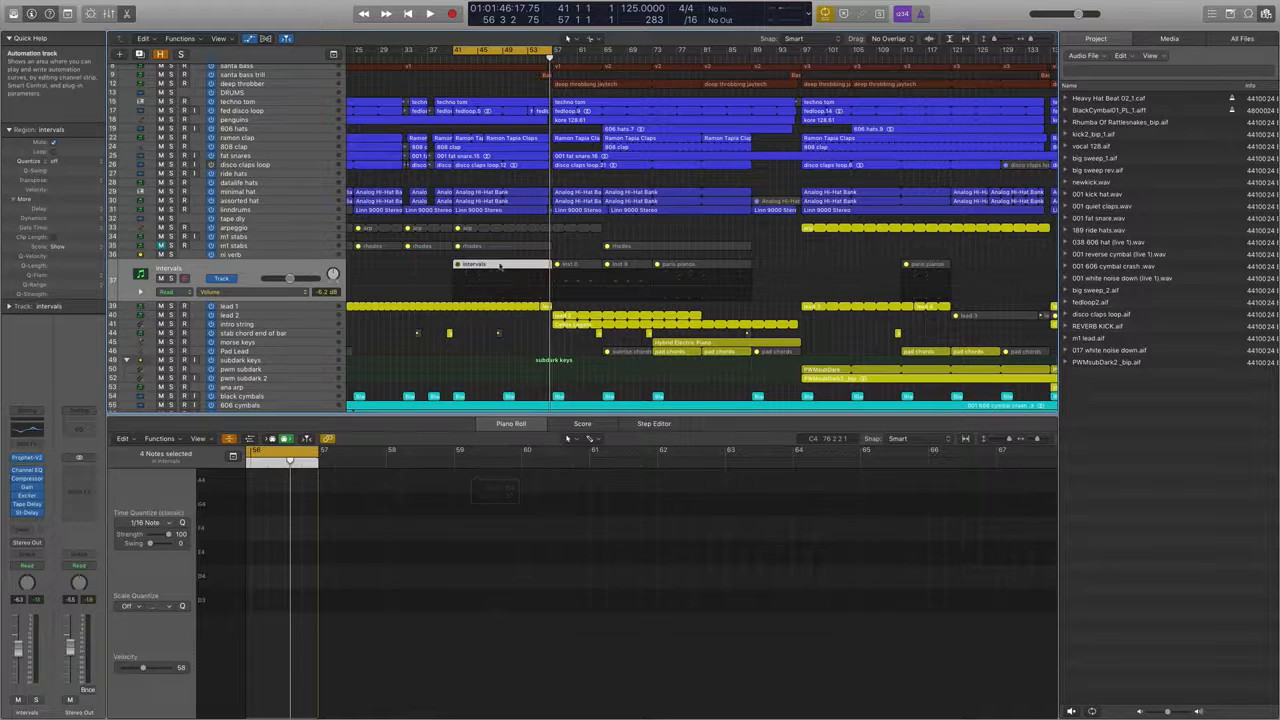
Play the loop from its start and display the Tal-BassLine Release automation on the santa bass track
key("shift+space")
scroll(263, 105, "up", 3)
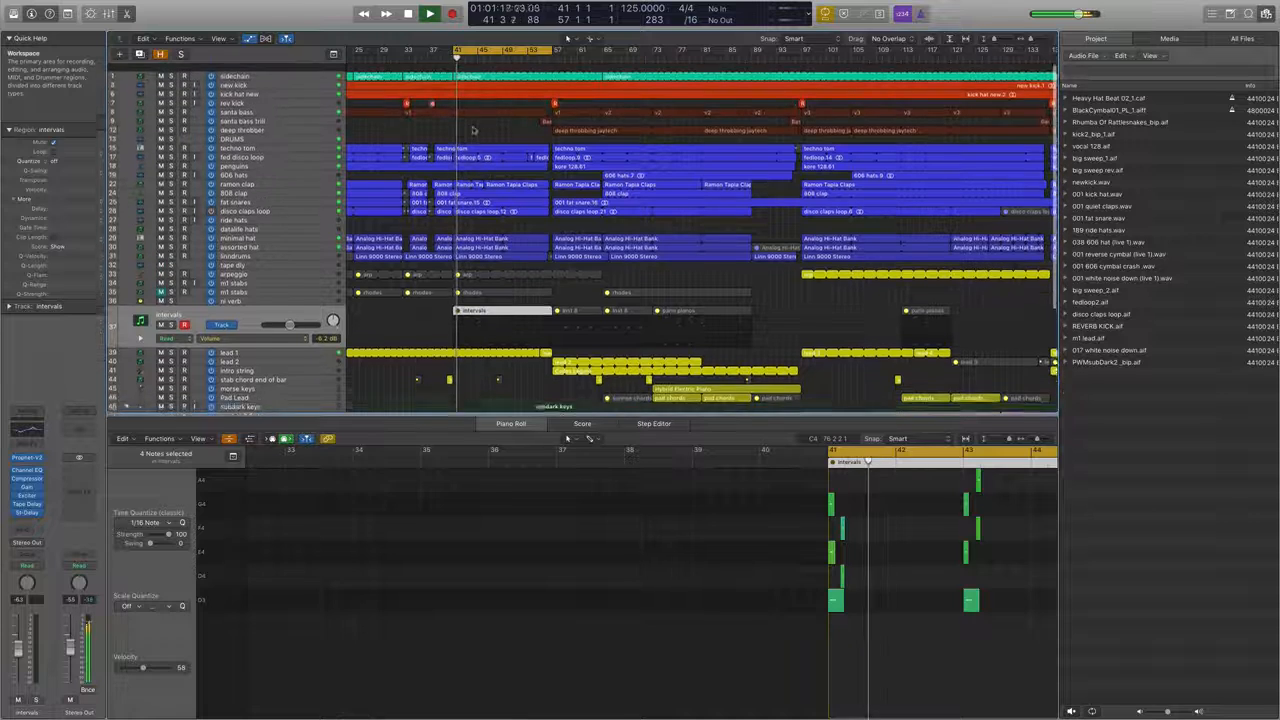
left_click(263, 105)
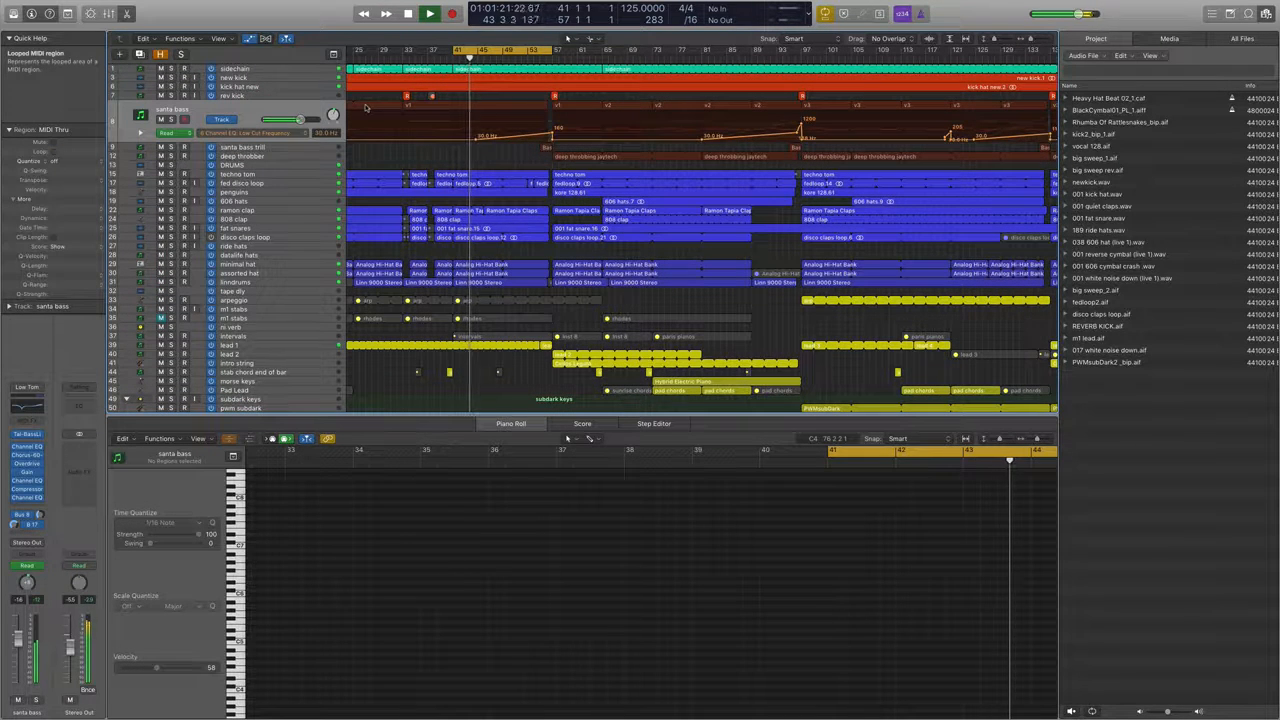
left_click(296, 133)
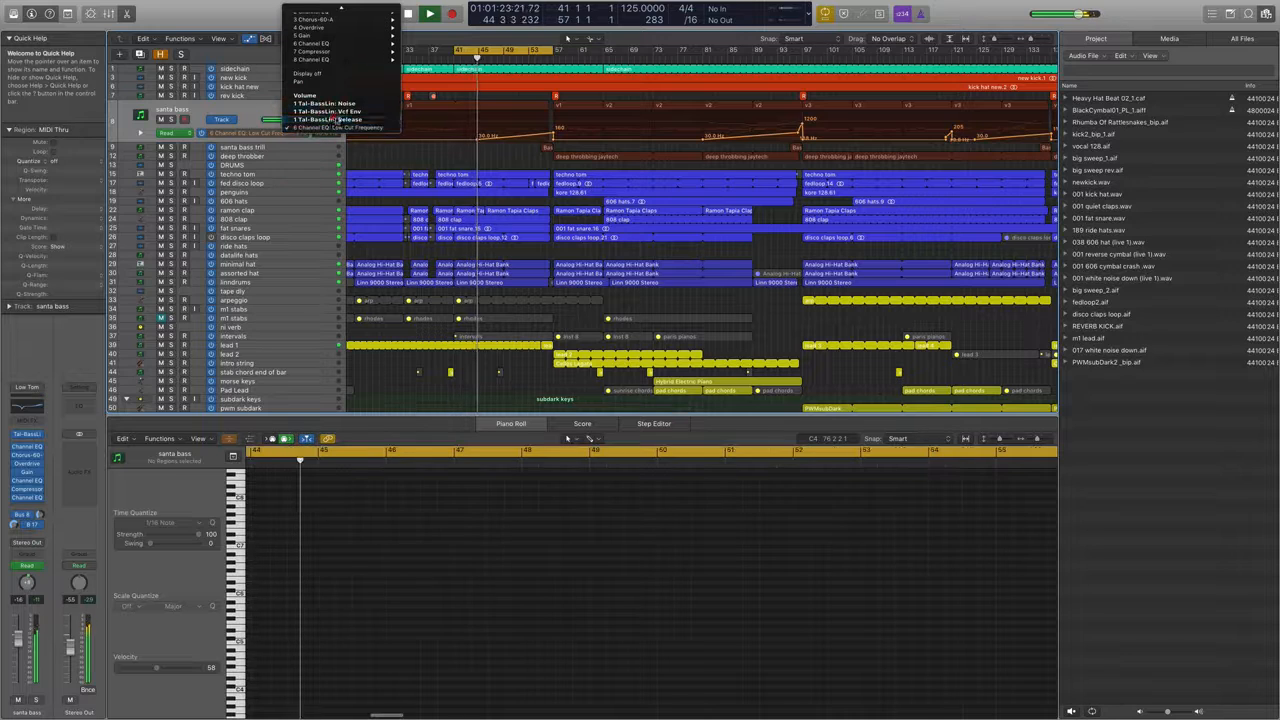
left_click(370, 121)
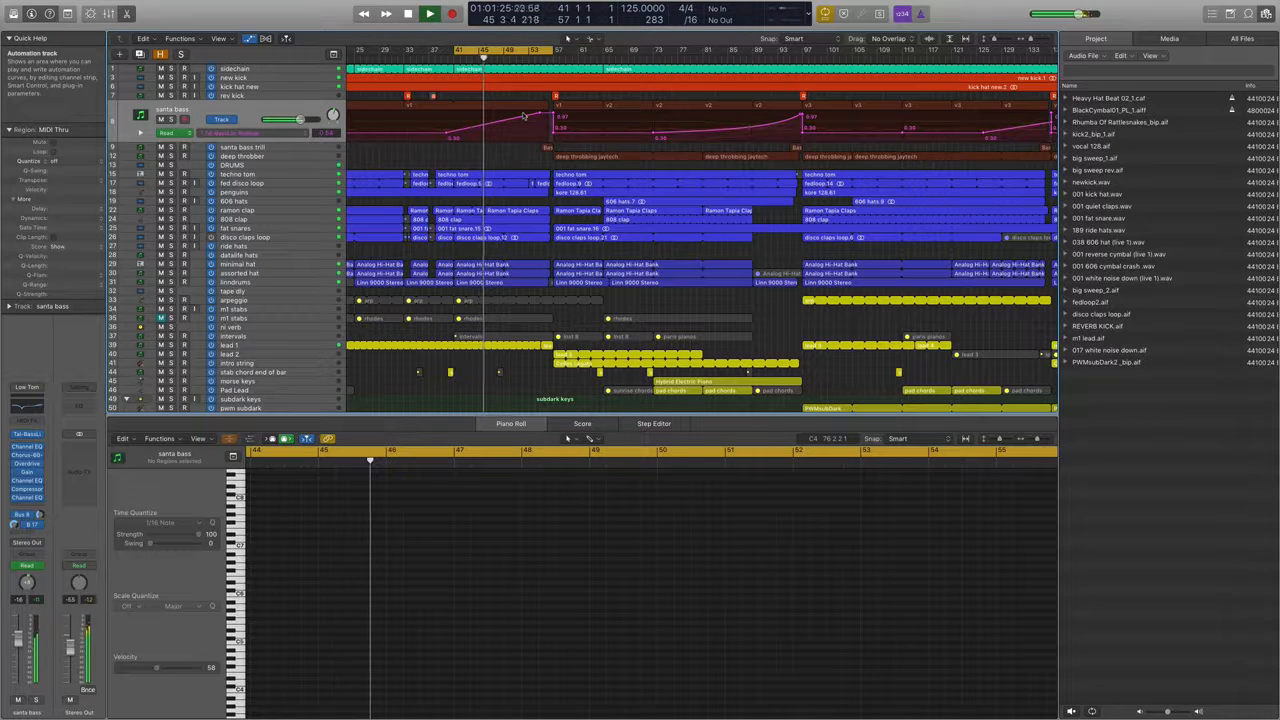
Audition the santa bass track in solo and return to the full mix
left_click(170, 119)
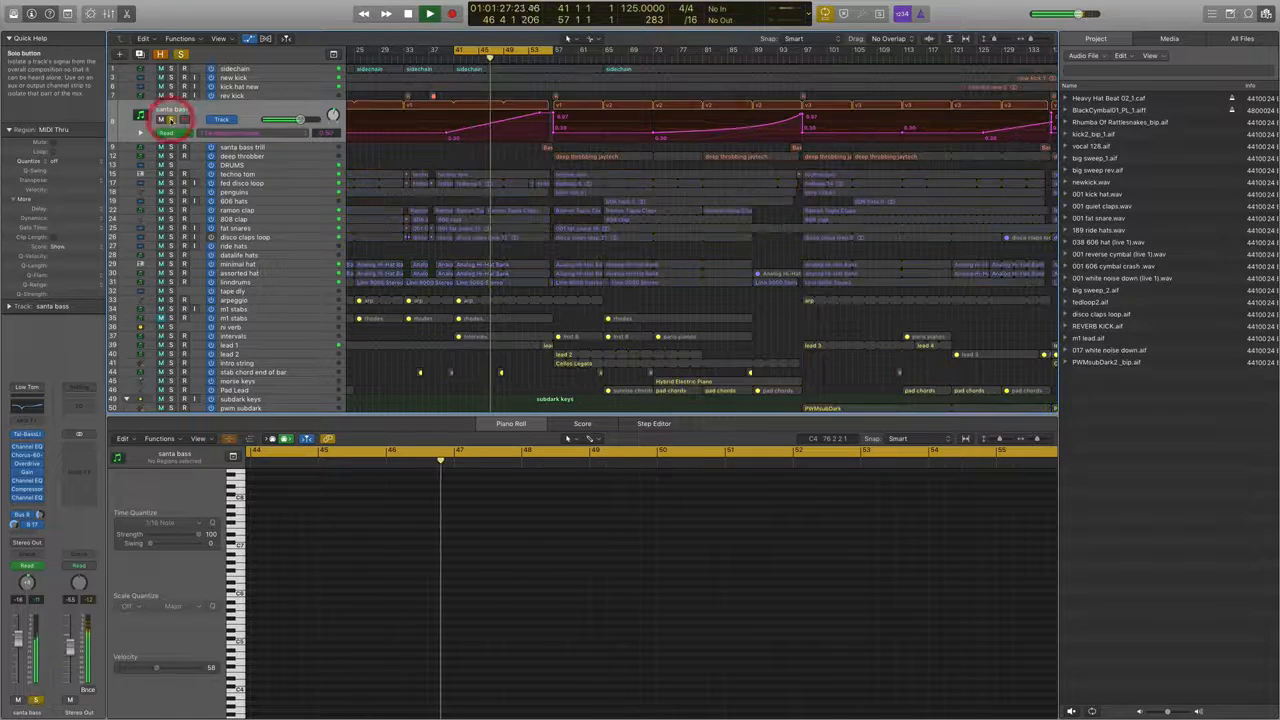
left_click(170, 119)
Select the lead 1 track, and turn off the loop cycle so playback runs past bar 57 before stopping it
left_click(280, 344)
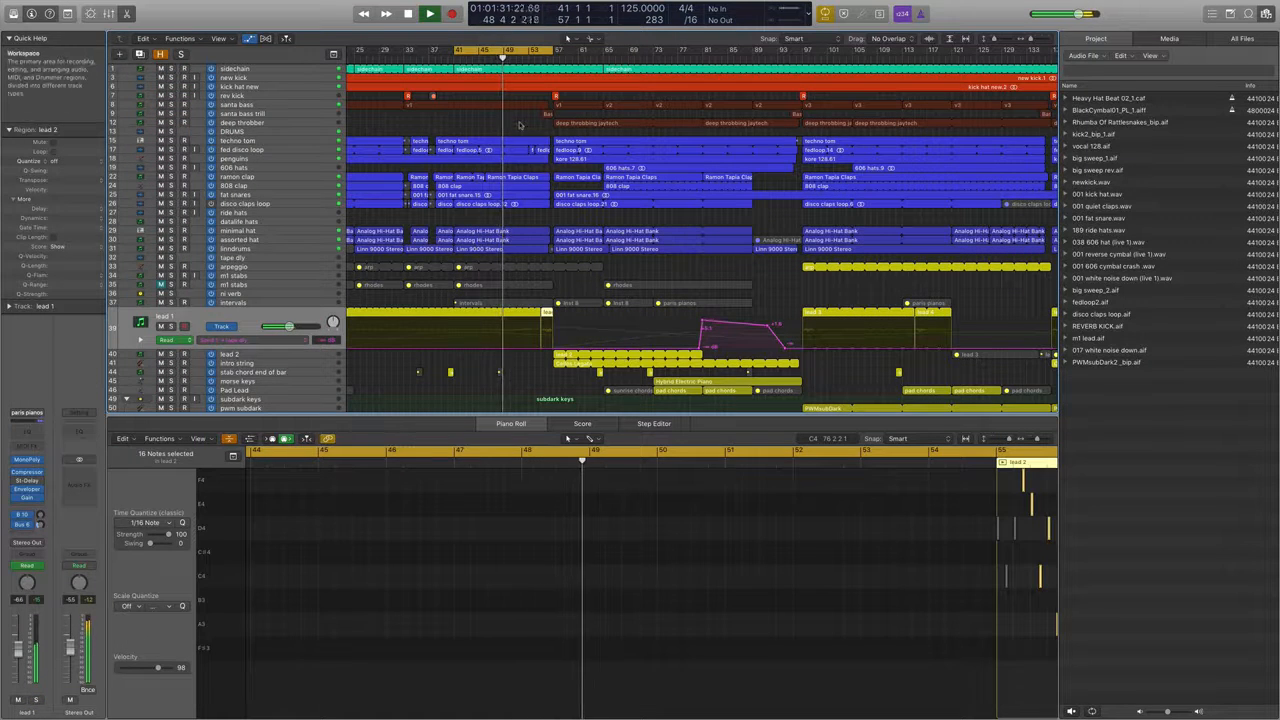
left_click(533, 50)
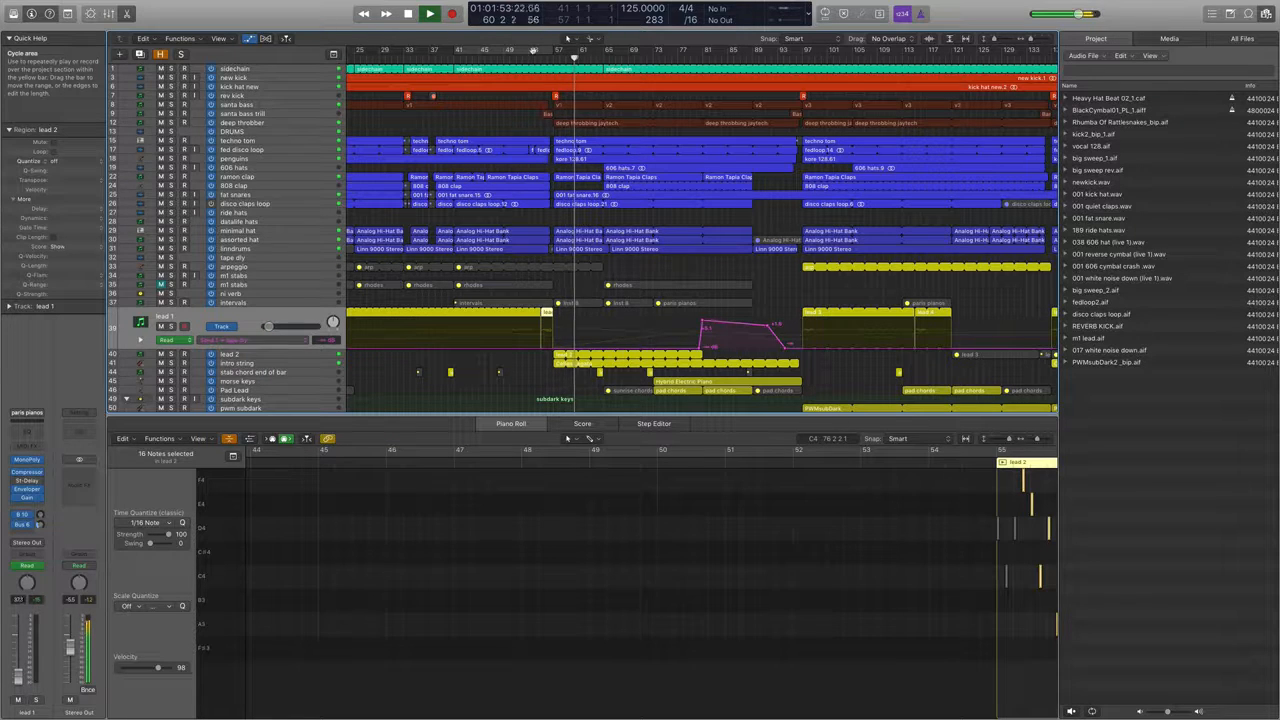
key("space")
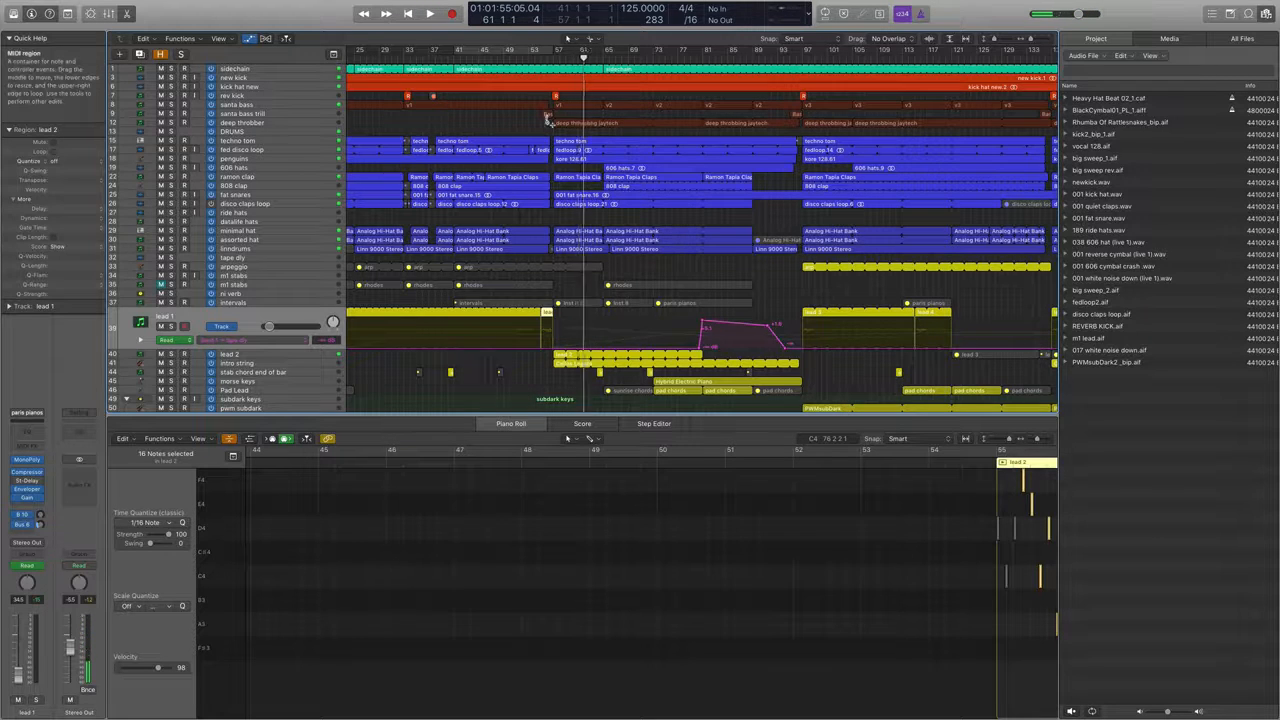
Hide the automation lanes on all tracks in the arrangement
scroll(545, 116, "up", 3)
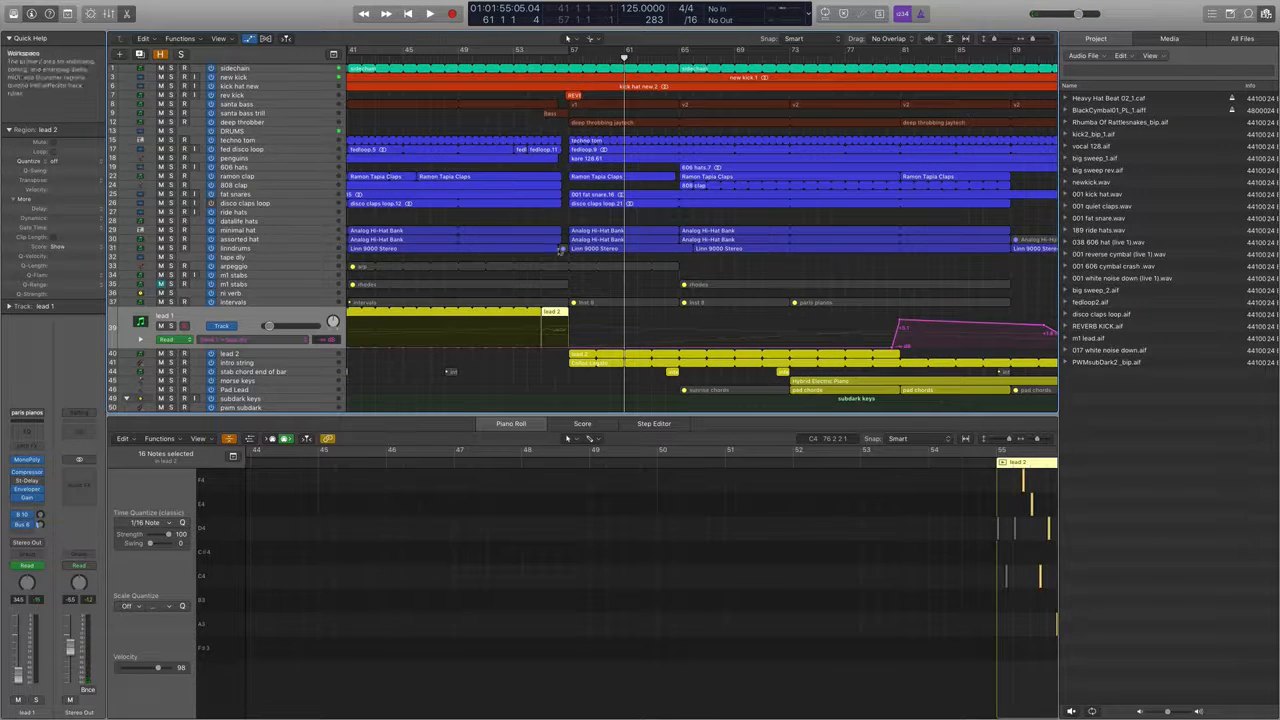
key("a")
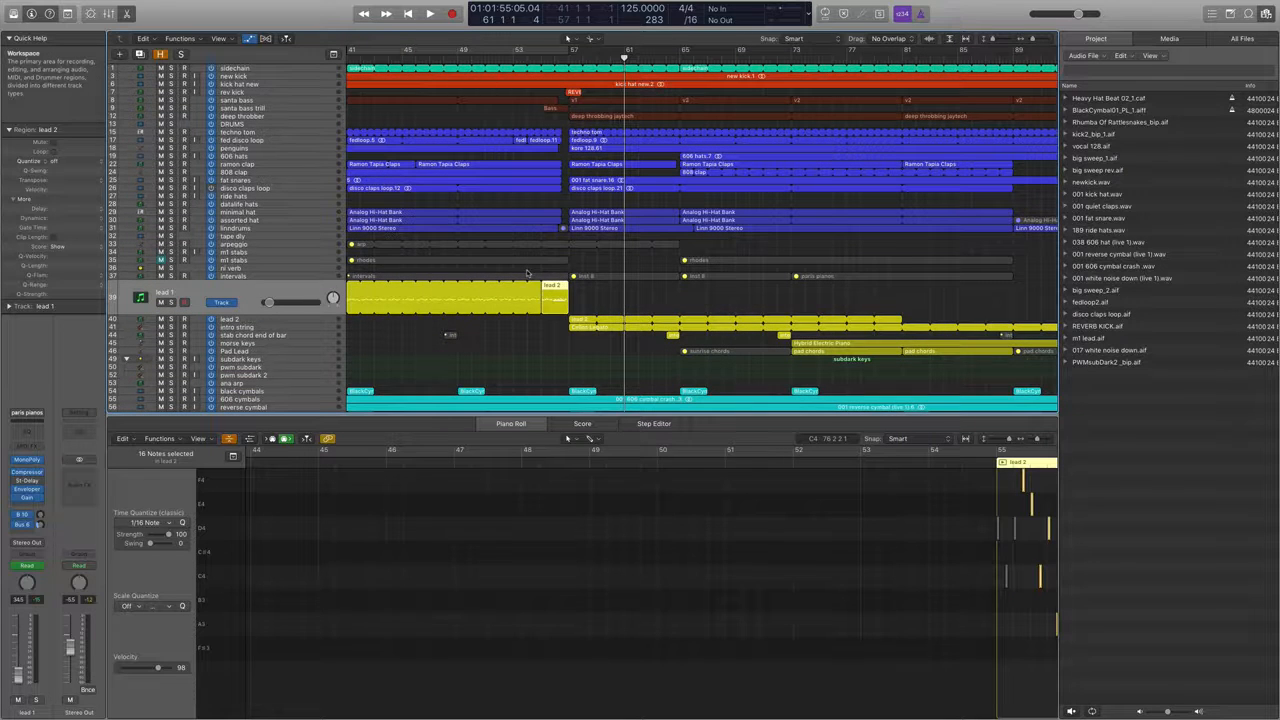
Position the playhead at bar 88, ahead of the section that starts at bar 97
scroll(527, 273, "down", 3)
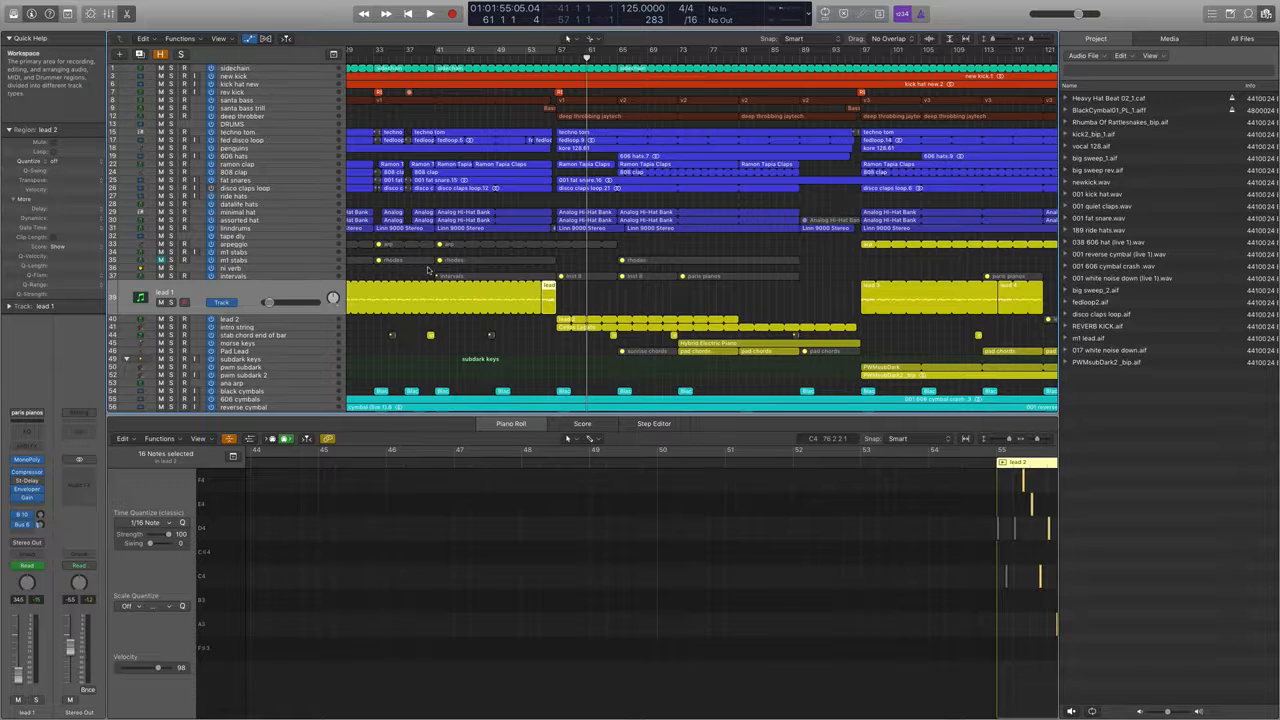
scroll(440, 267, "right", 5)
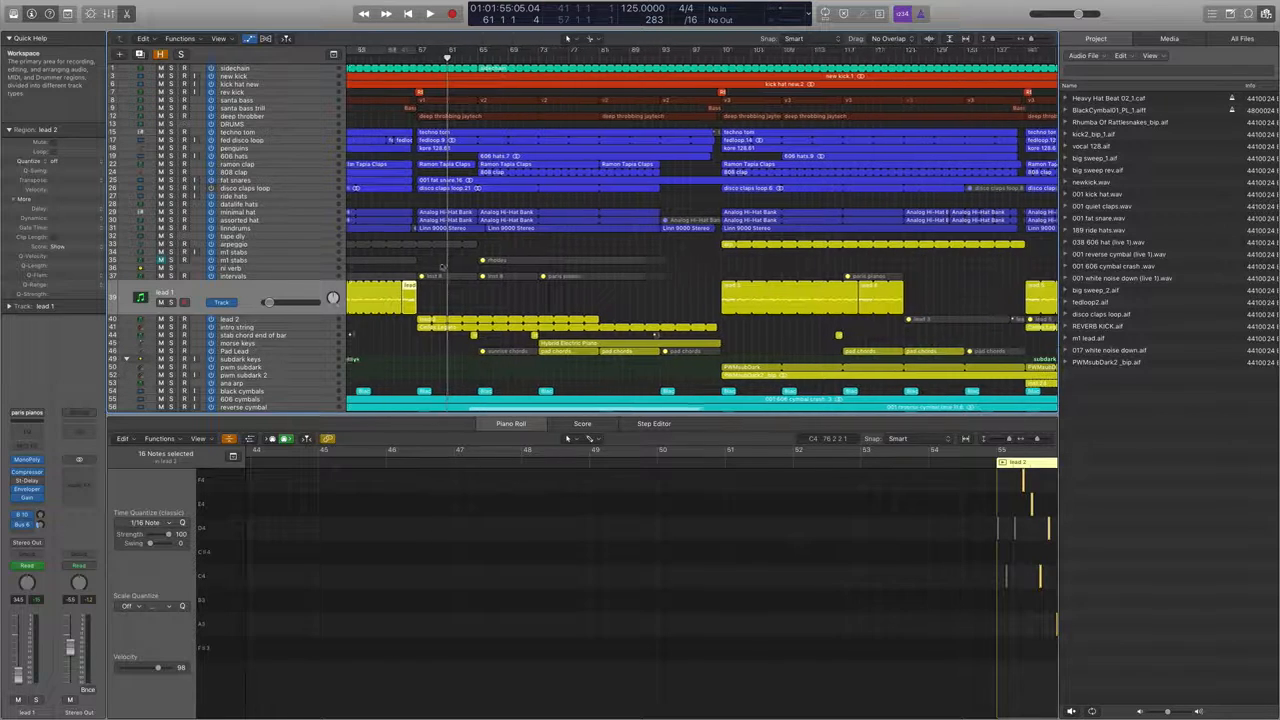
scroll(440, 267, "down", 3)
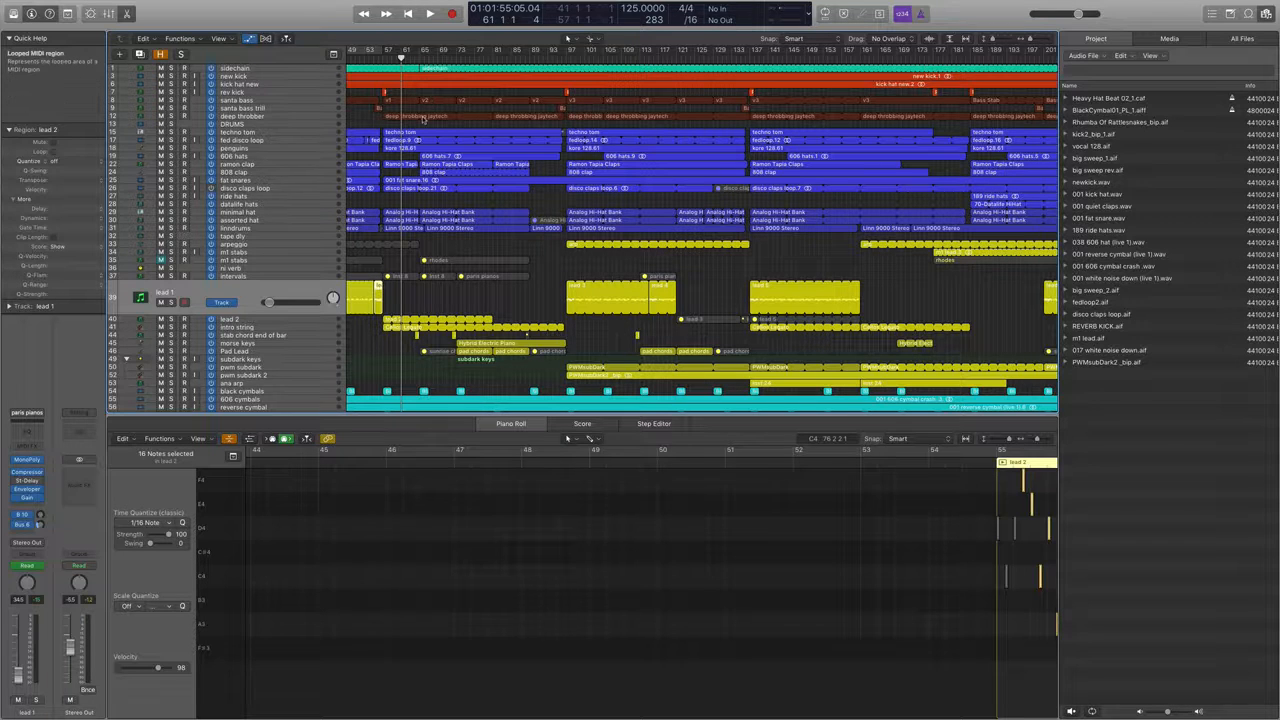
scroll(430, 118, "up", 3)
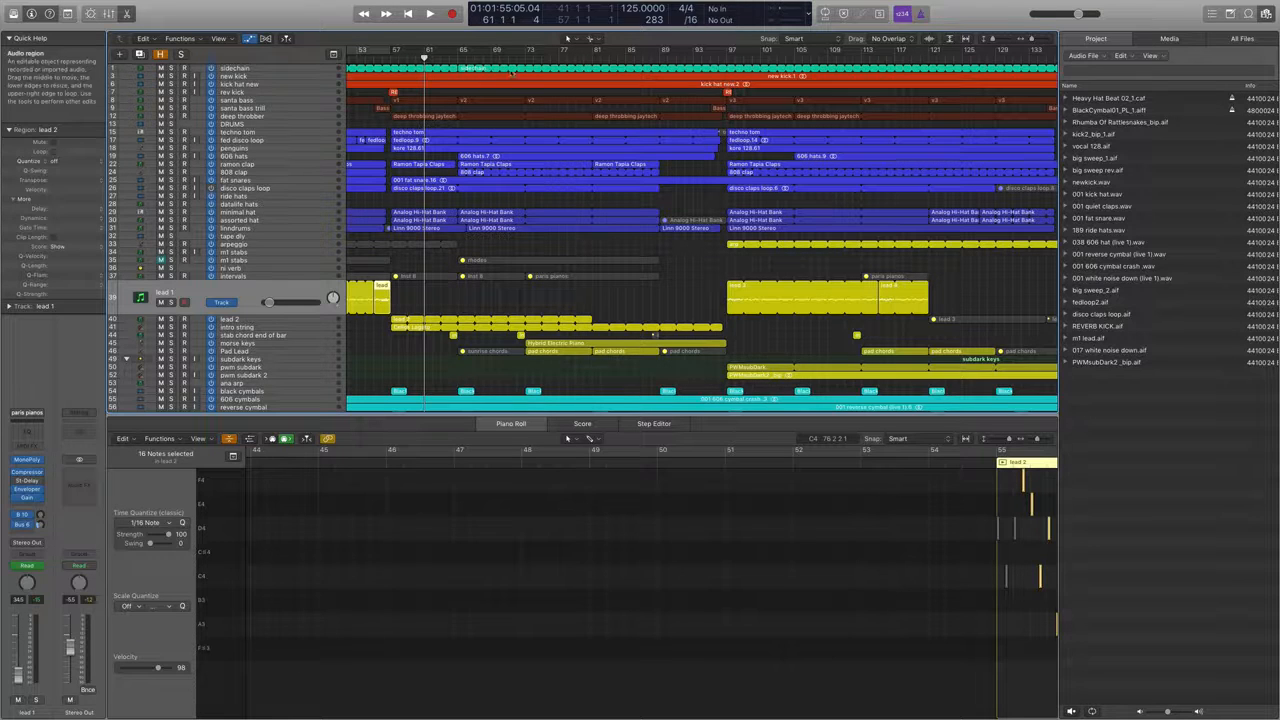
scroll(700, 230, "right", 6)
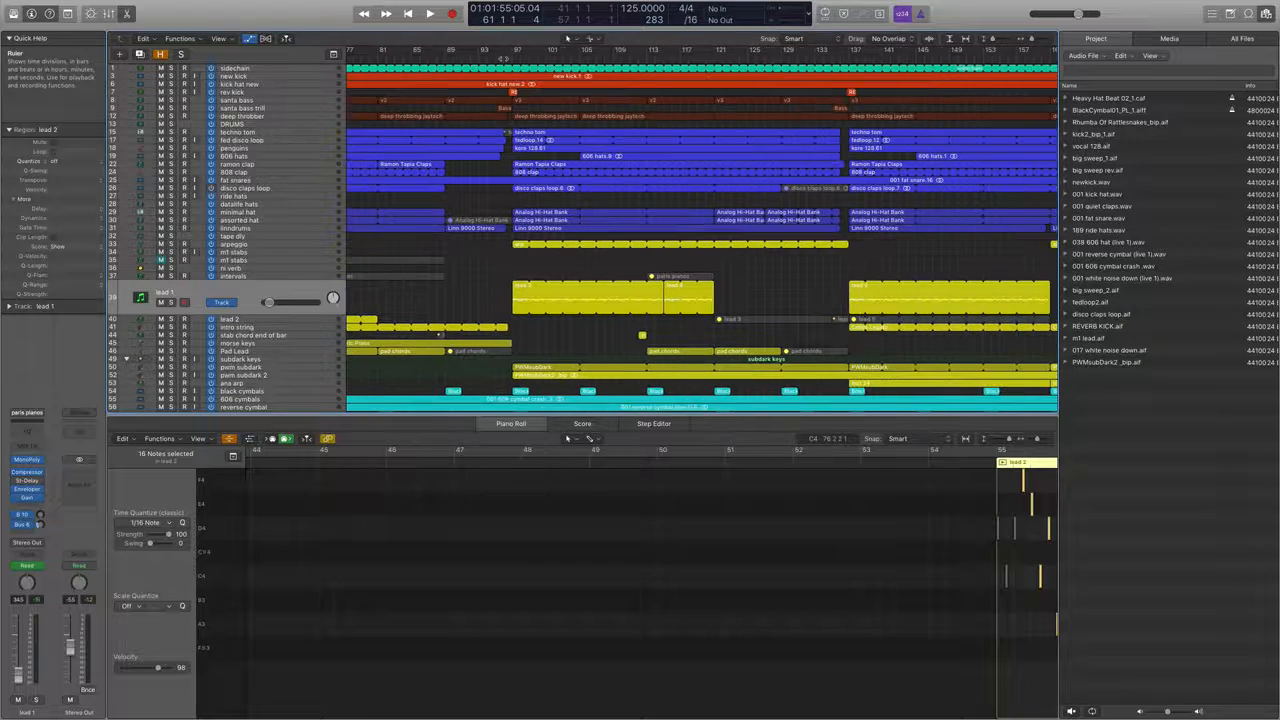
left_click(445, 57)
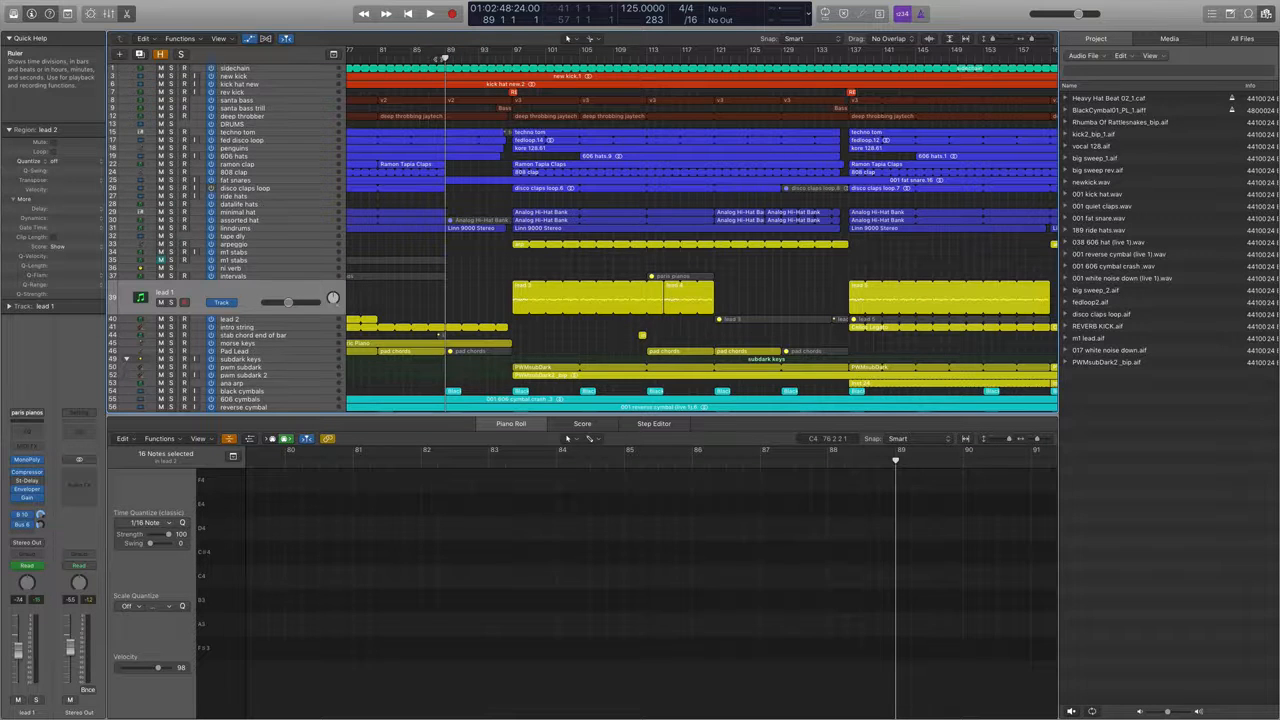
left_click_drag(445, 57, 437, 57)
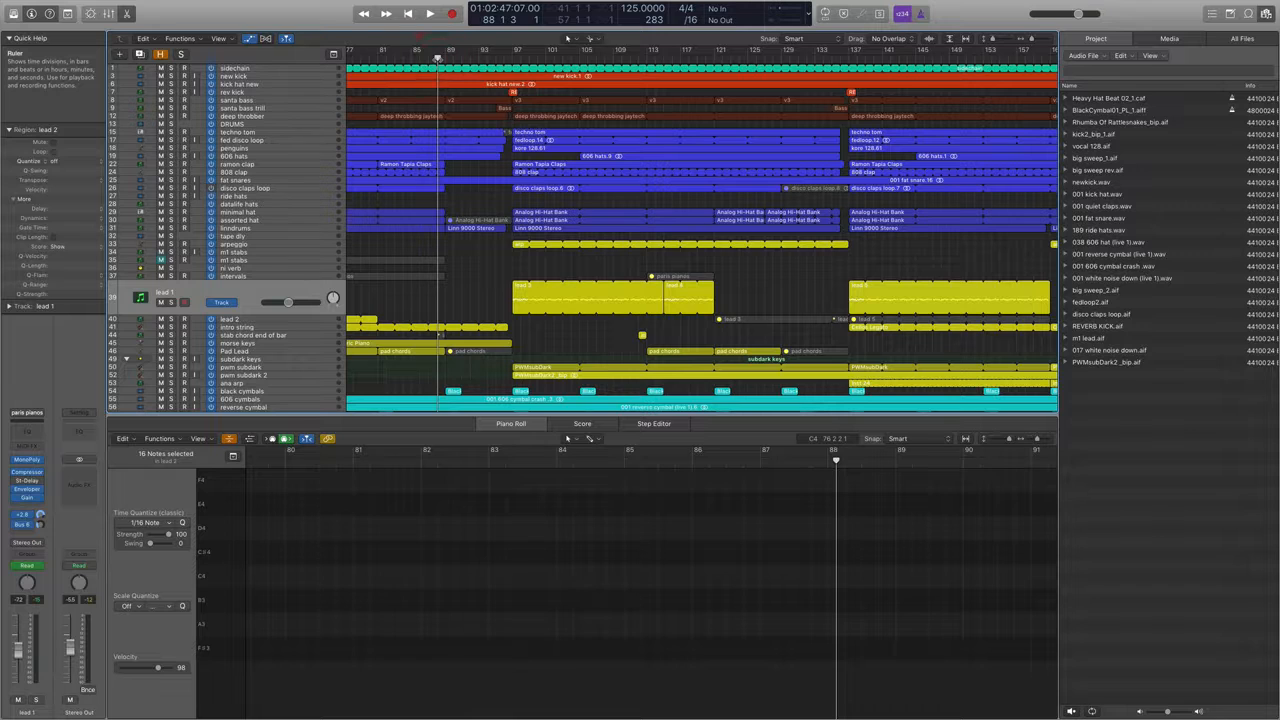
Play back the transition from bar 86 towards bar 97, and select the Pad Lead track to view its automation
key("space")
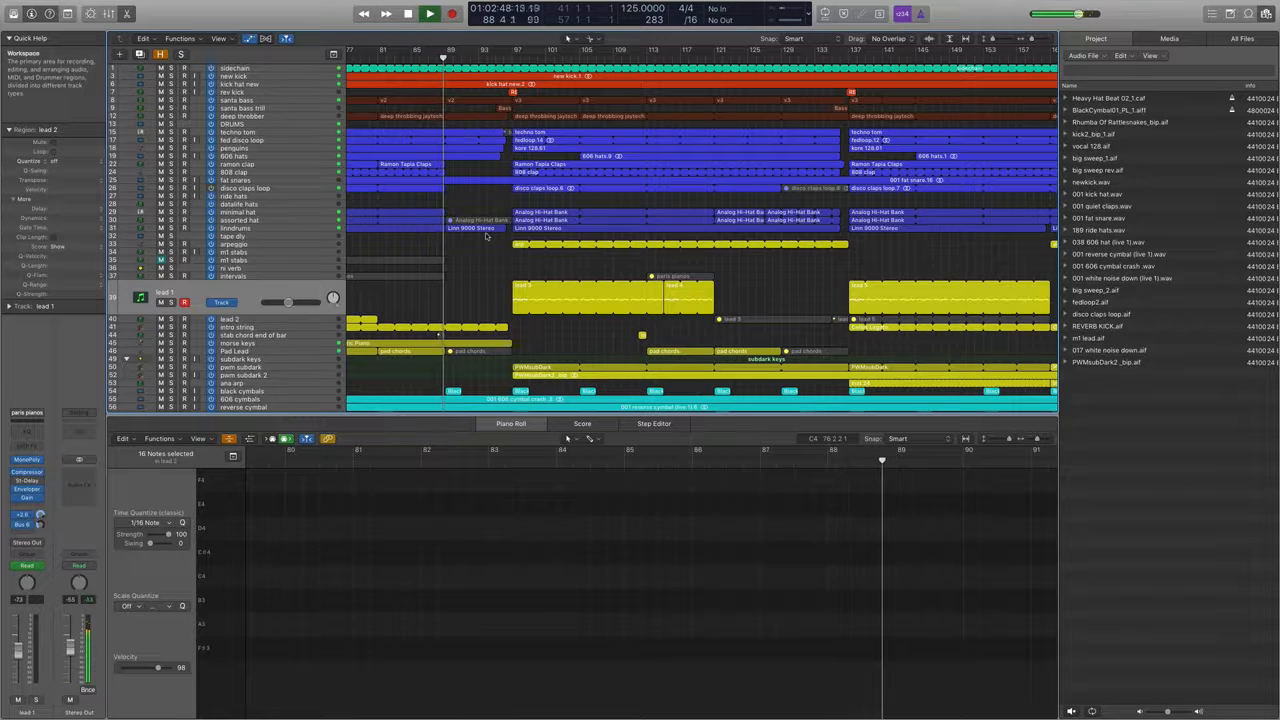
scroll(487, 236, "left", 2)
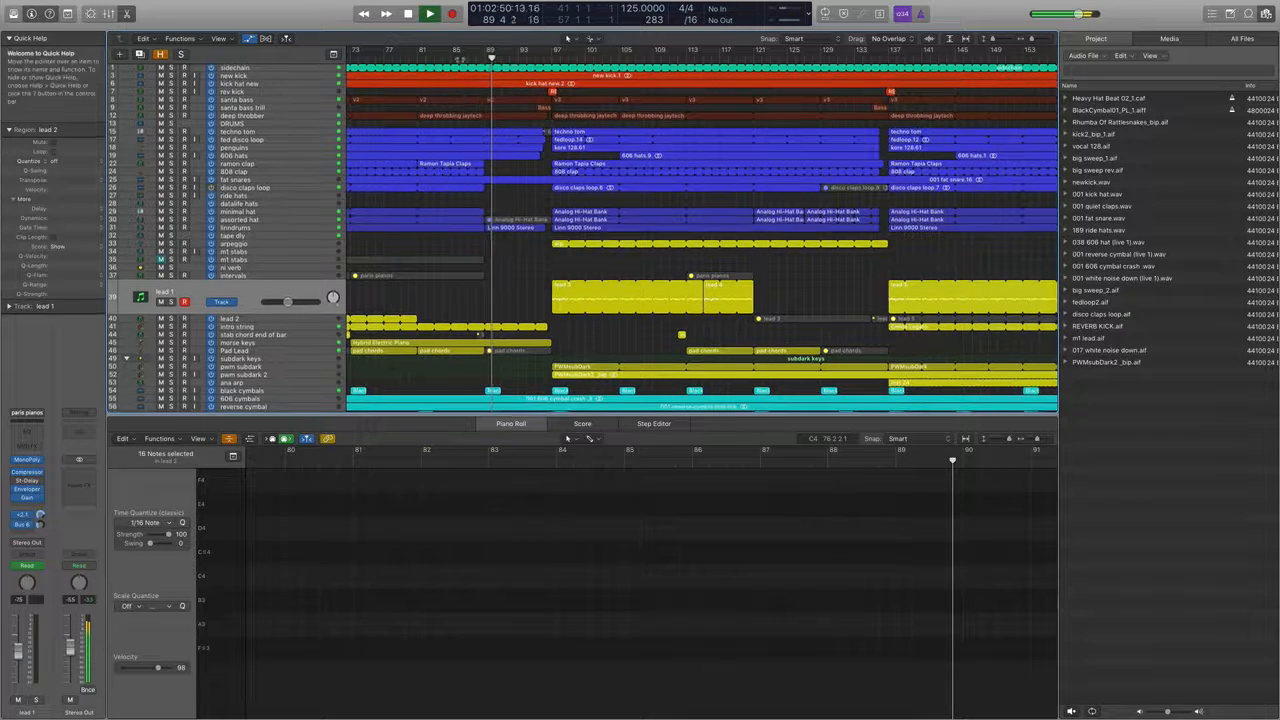
left_click(462, 57)
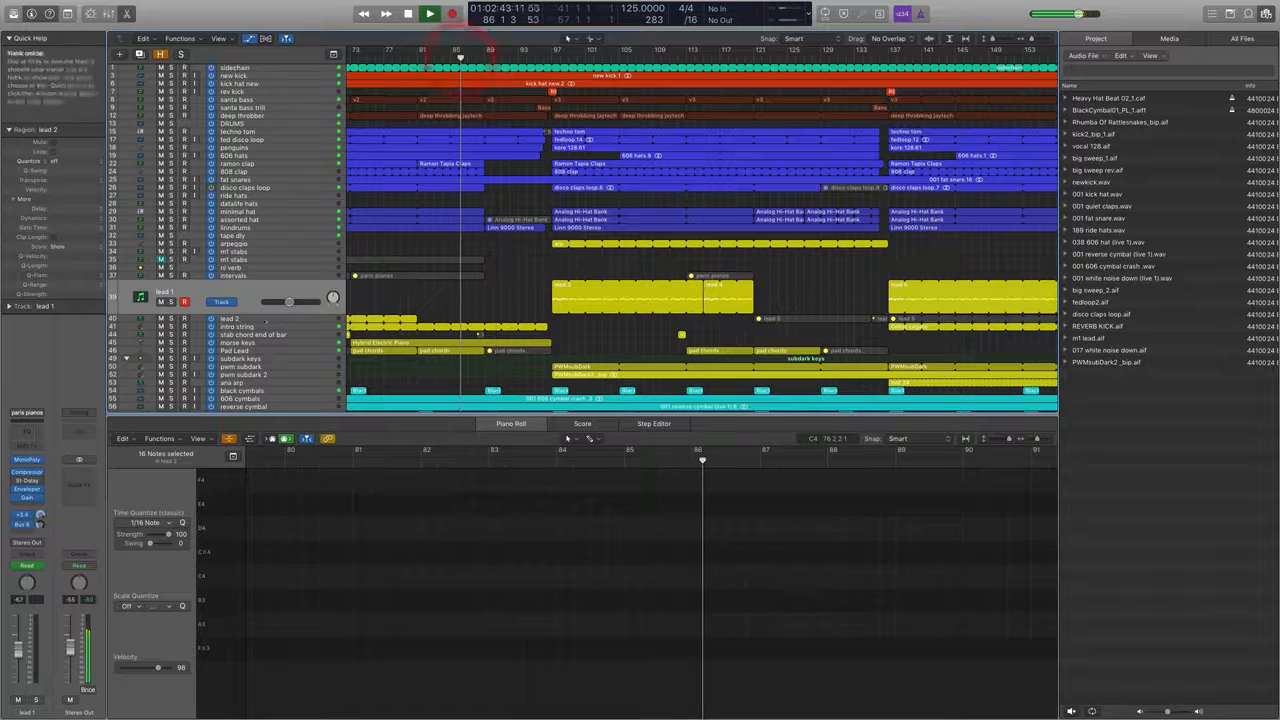
left_click(262, 350)
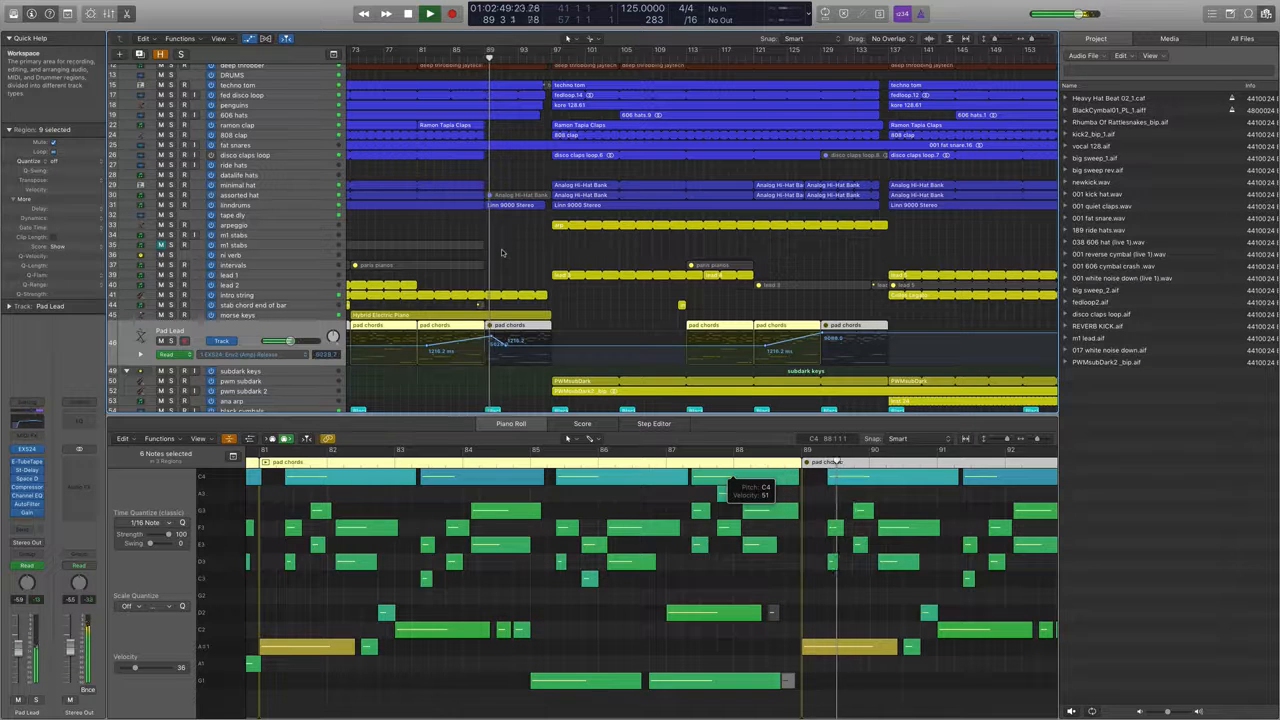
Check the intro string and subdark keys tracks, and solo the pwm subdark track
left_click(268, 296)
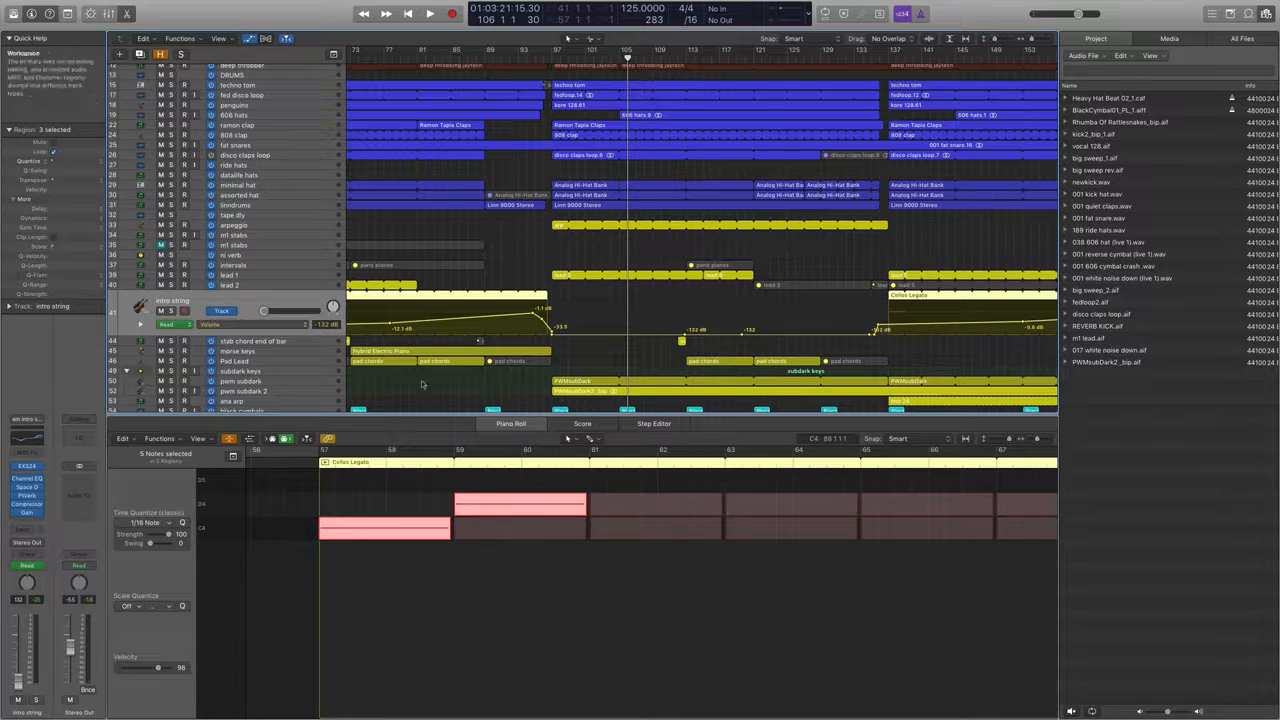
left_click(272, 372)
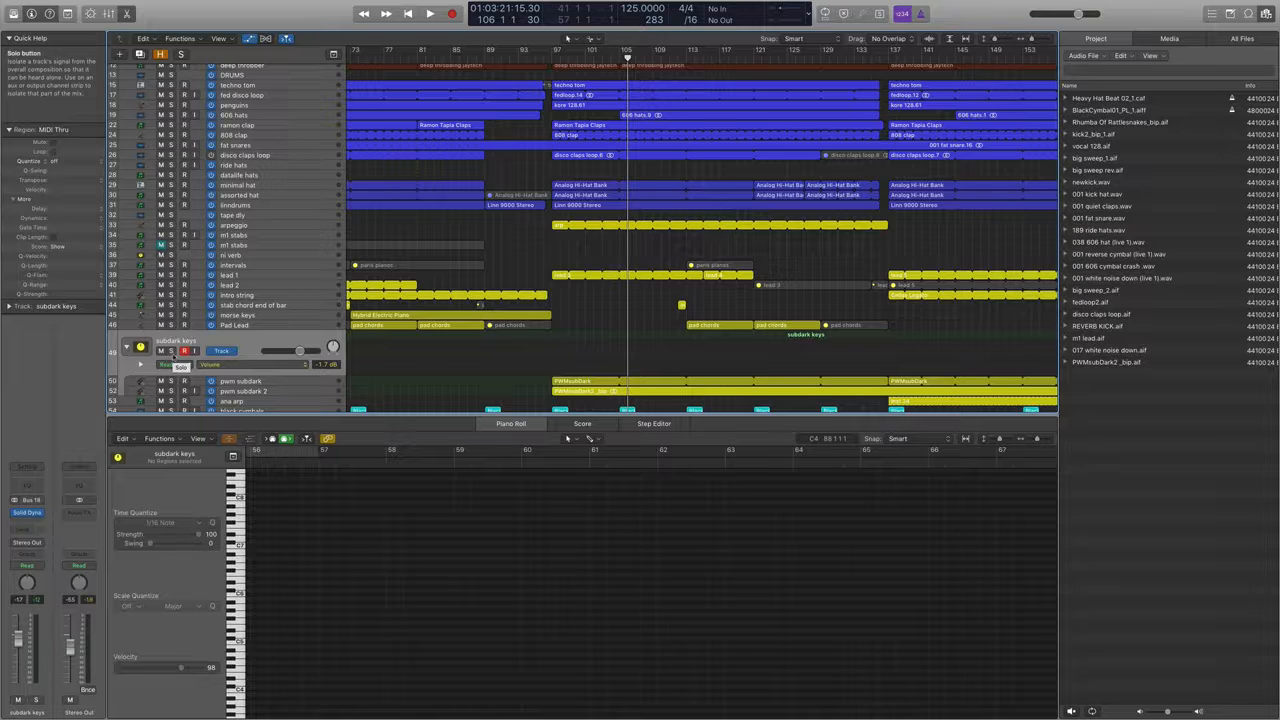
left_click(240, 381)
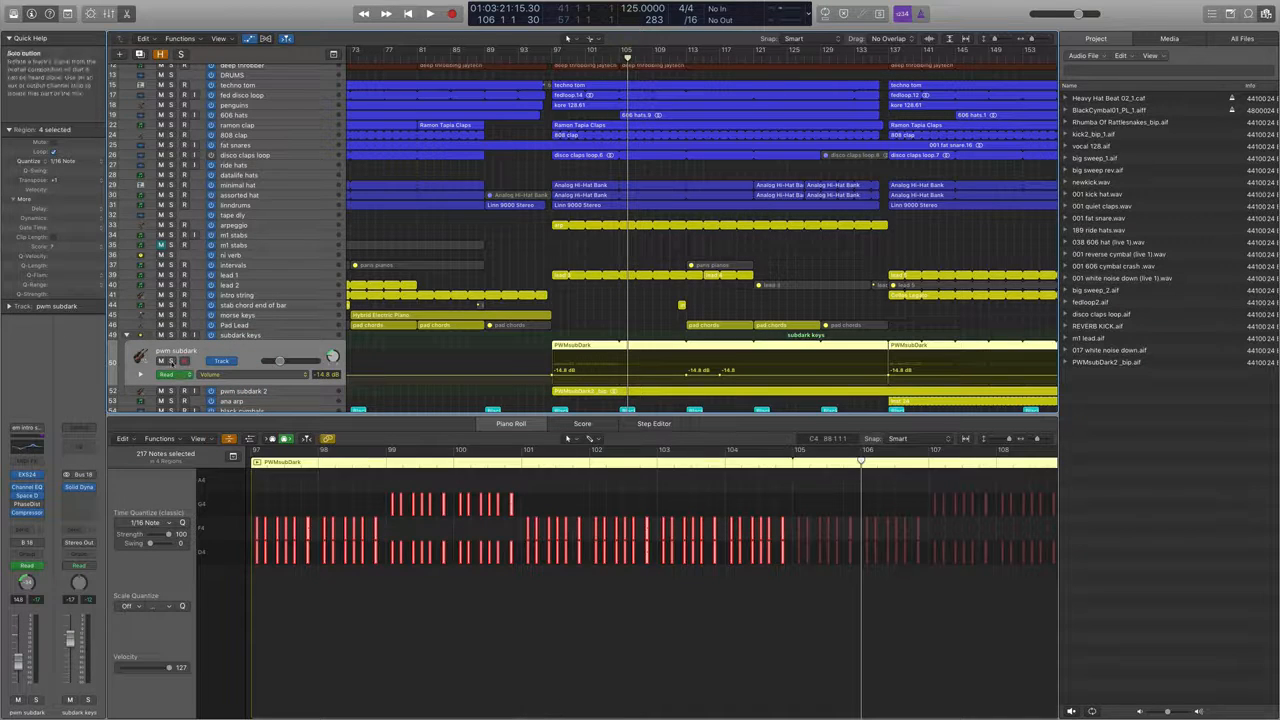
left_click(170, 361)
Inspect the pwm subdark 2 audio region, and play the soloed pwm subdark part from bar 97
left_click(494, 93)
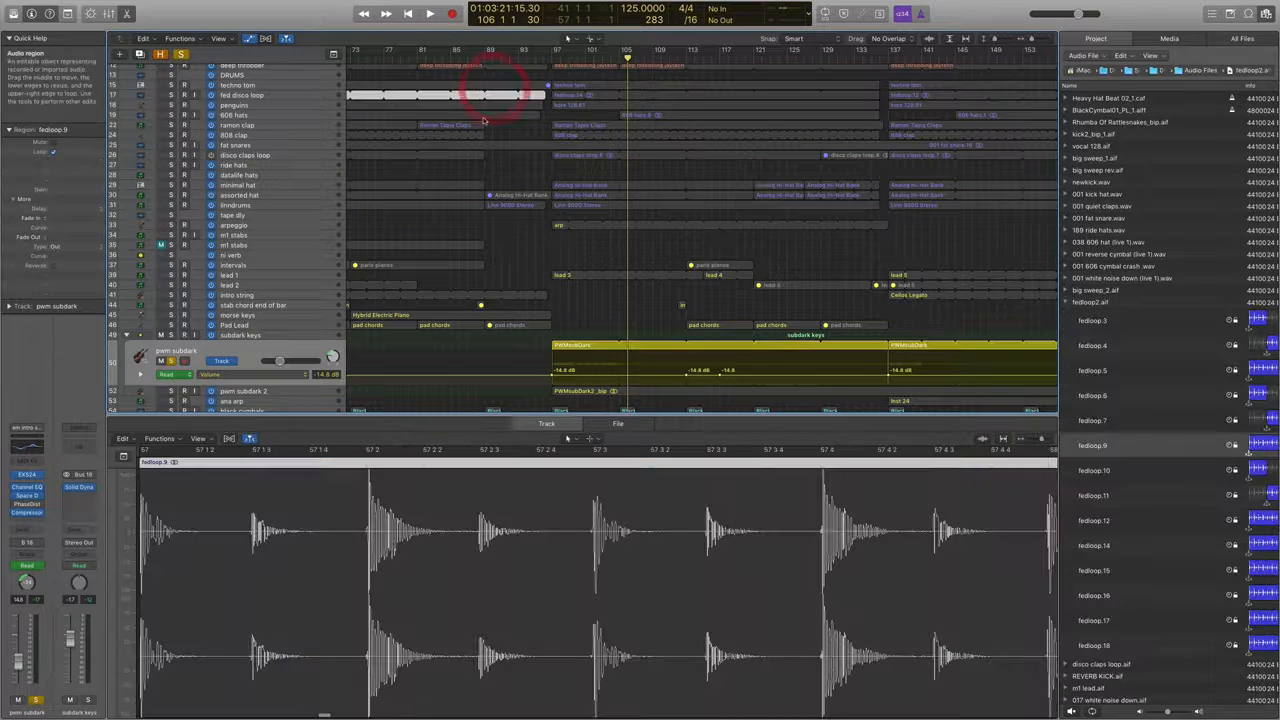
left_click(260, 336)
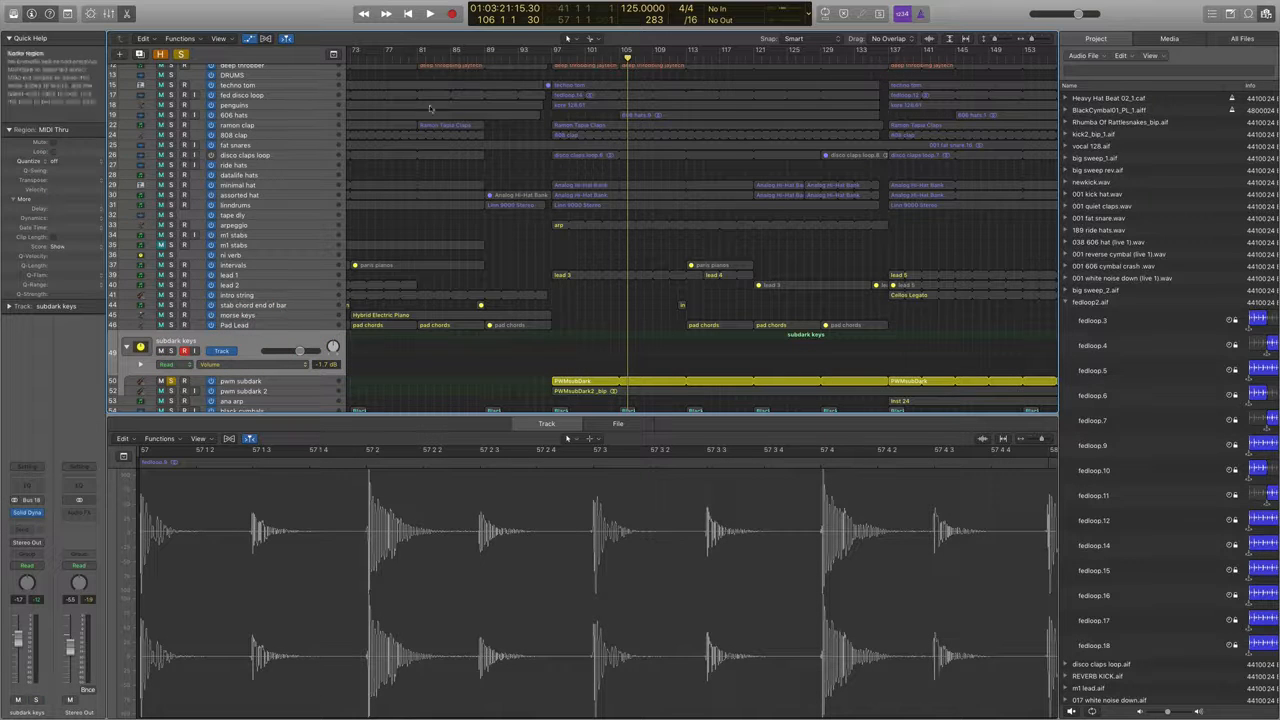
left_click(250, 391)
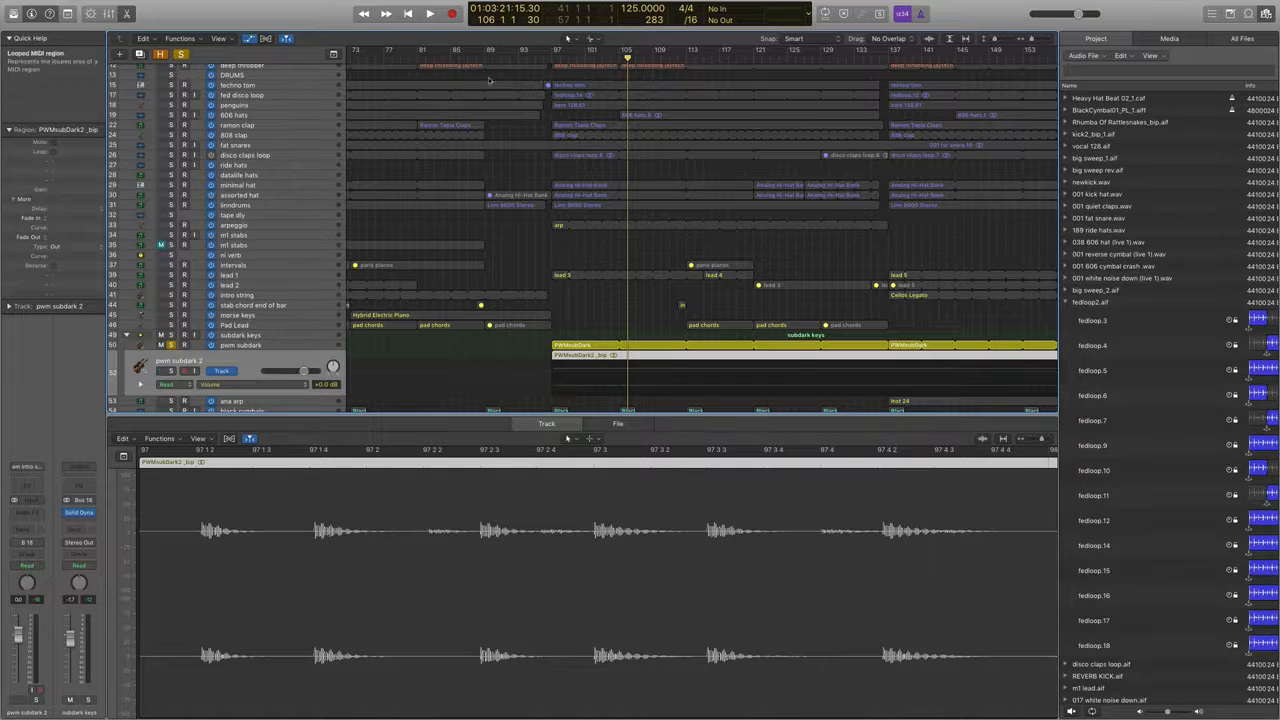
key("space")
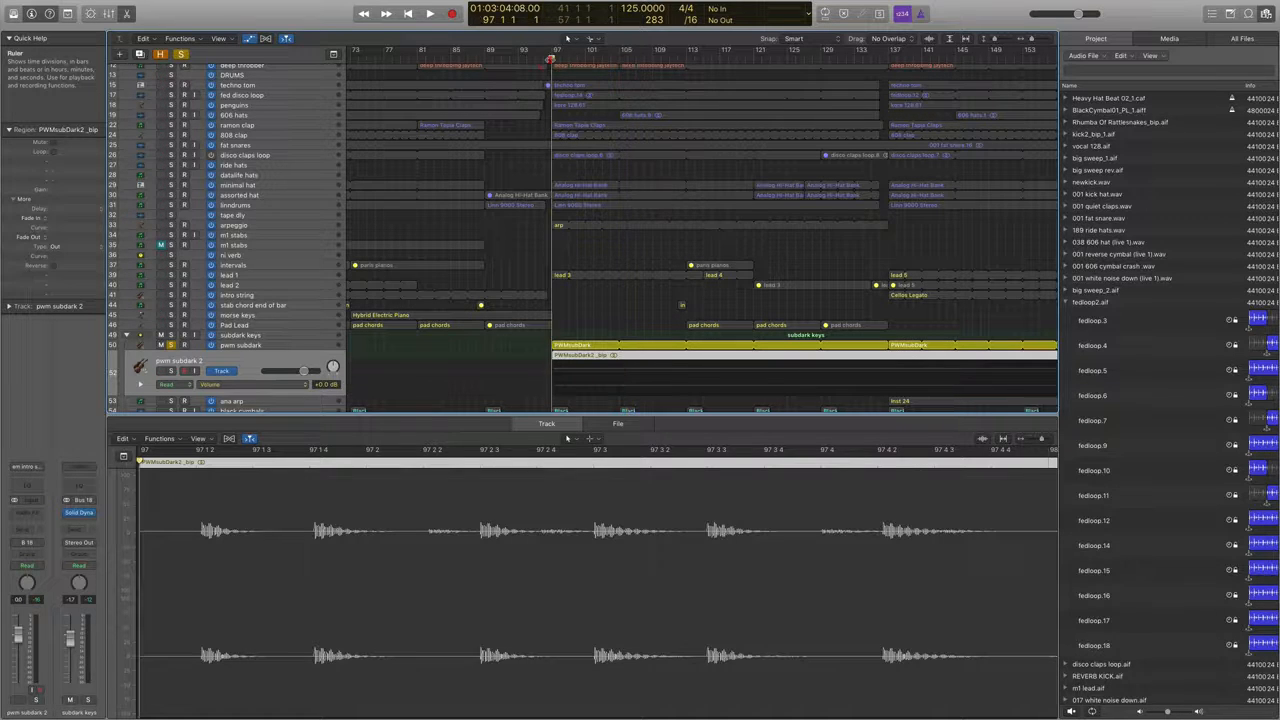
left_click(266, 347)
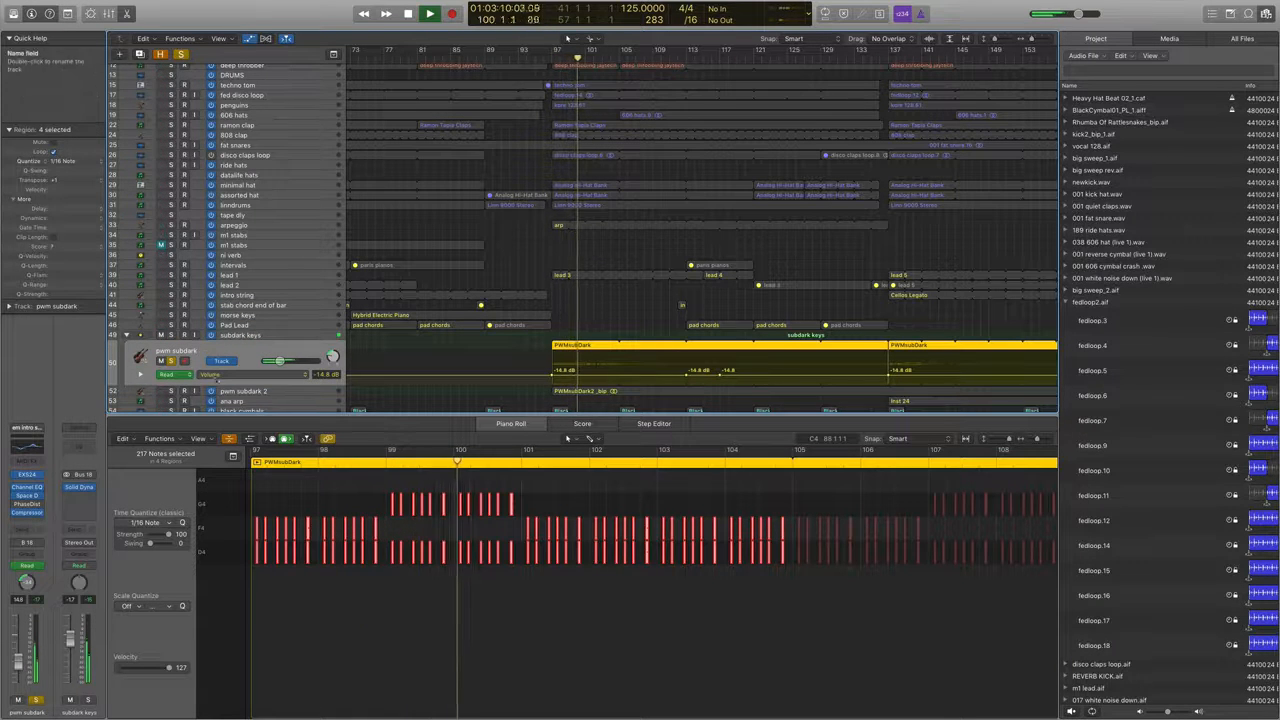
Audition pwm subdark 2 in solo, and switch the solo to the whole subdark keys stack
left_click(171, 391)
left_click(247, 391)
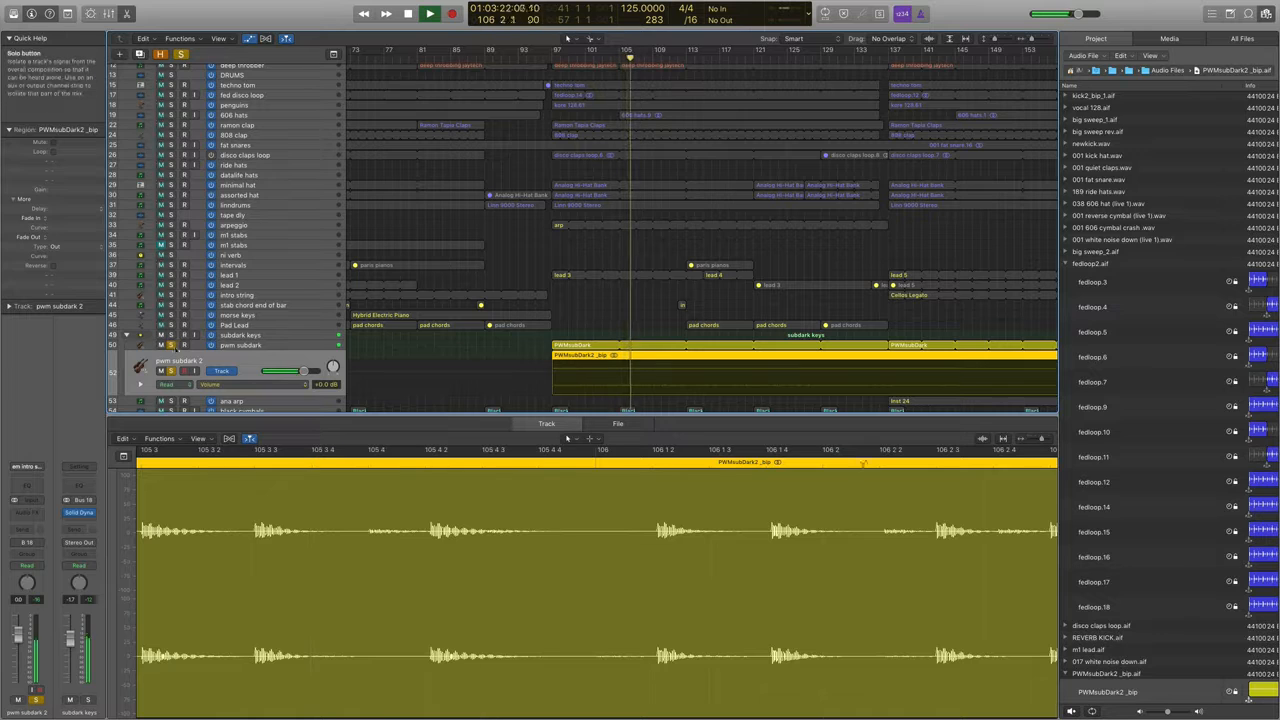
left_click(171, 345)
left_click(171, 340)
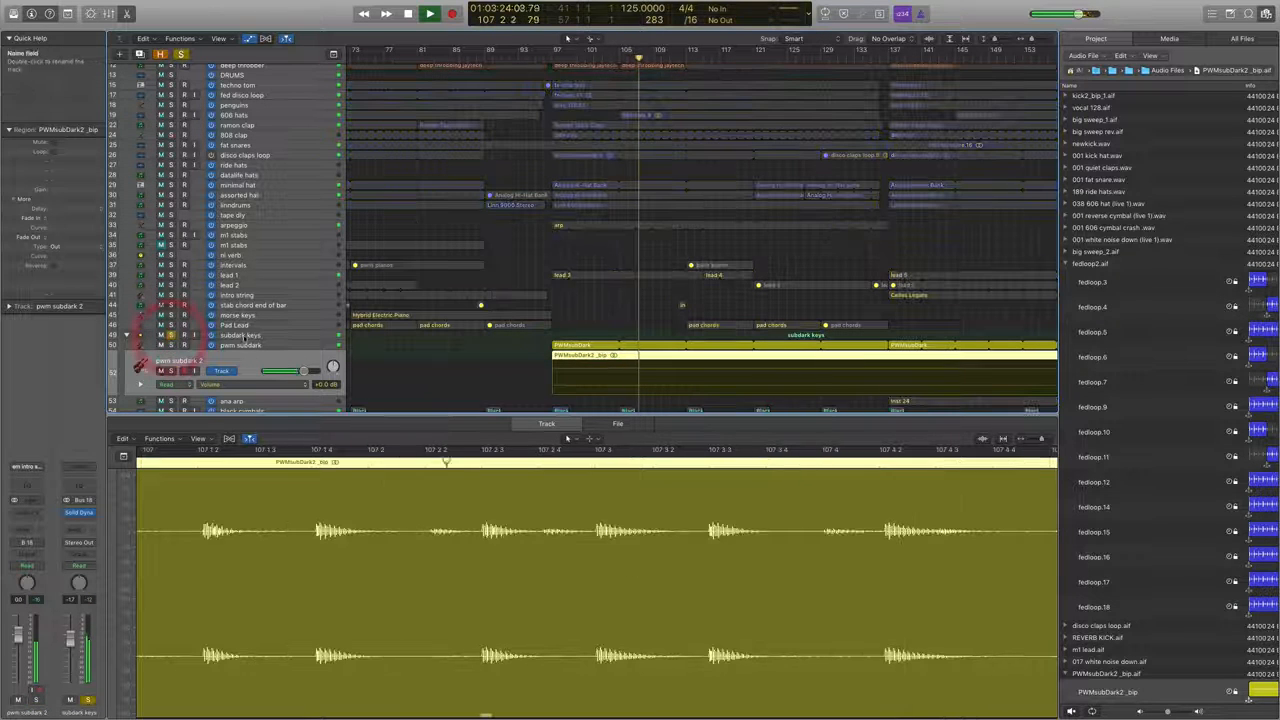
left_click(245, 333)
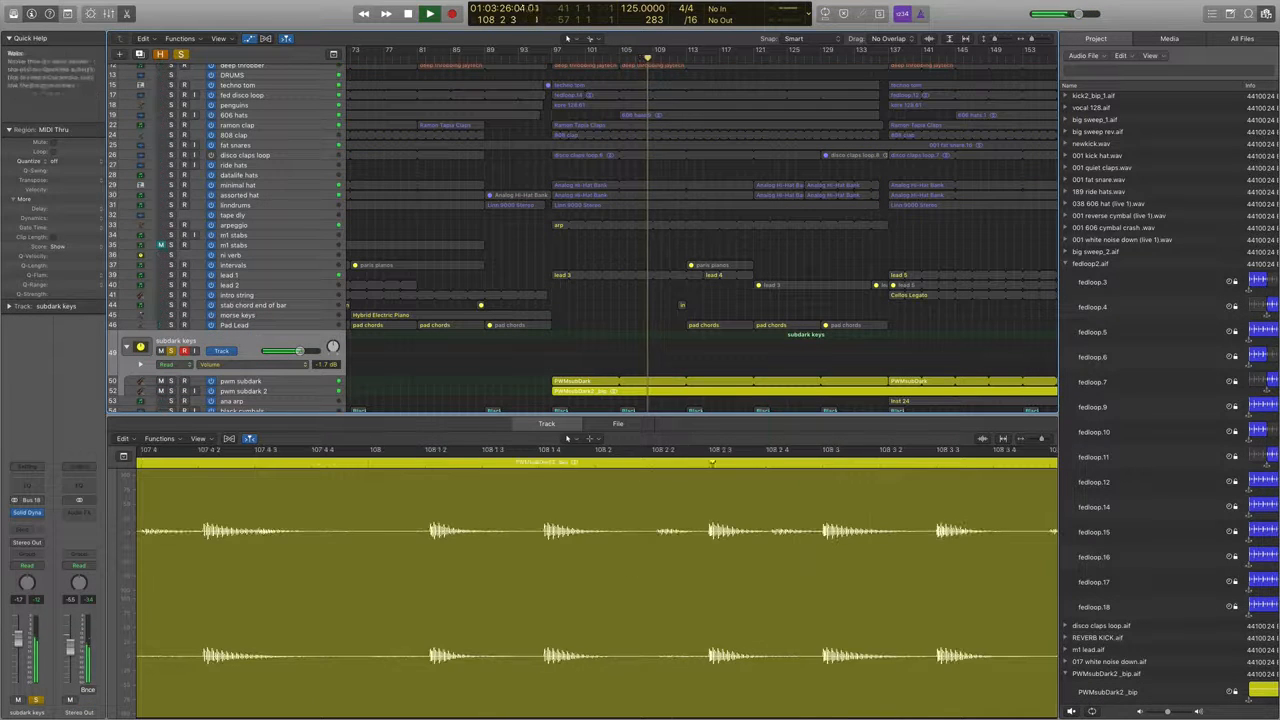
Compare the subdark keys stack with its Solid Dynamics compressor bypassed and active, and return to the full mix
left_click(25, 512)
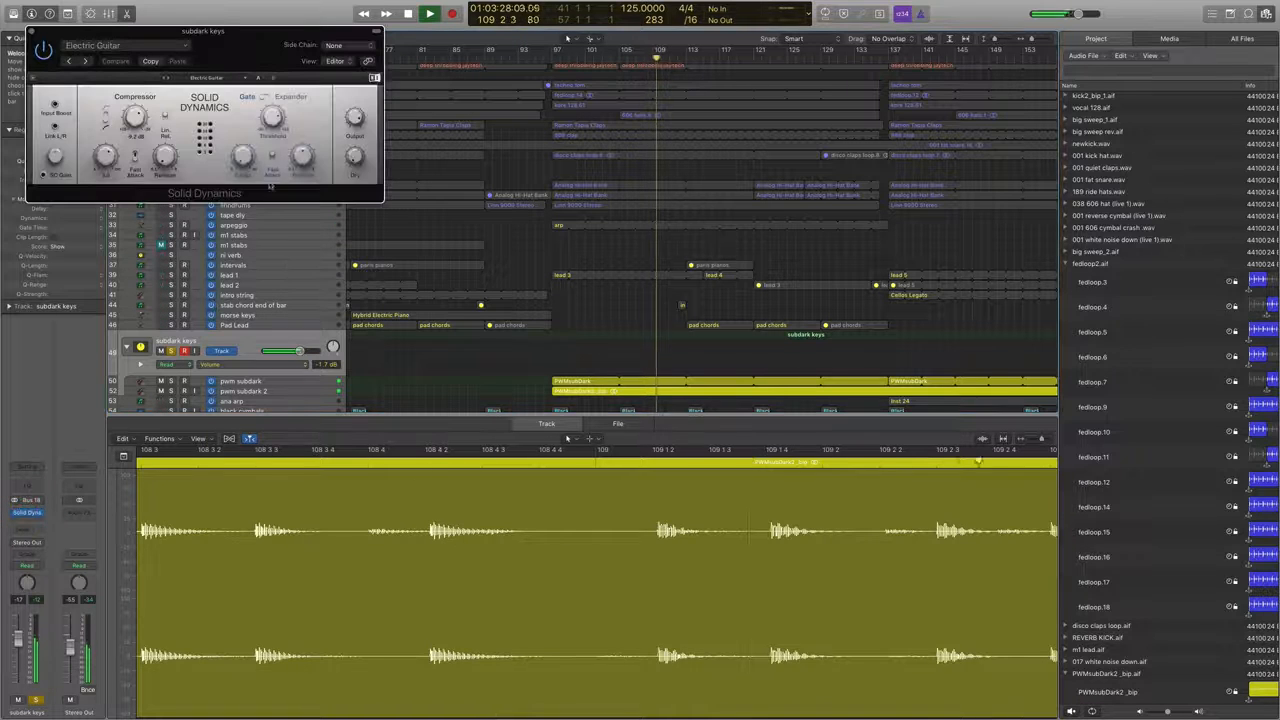
left_click_drag(501, 38, 897, 91)
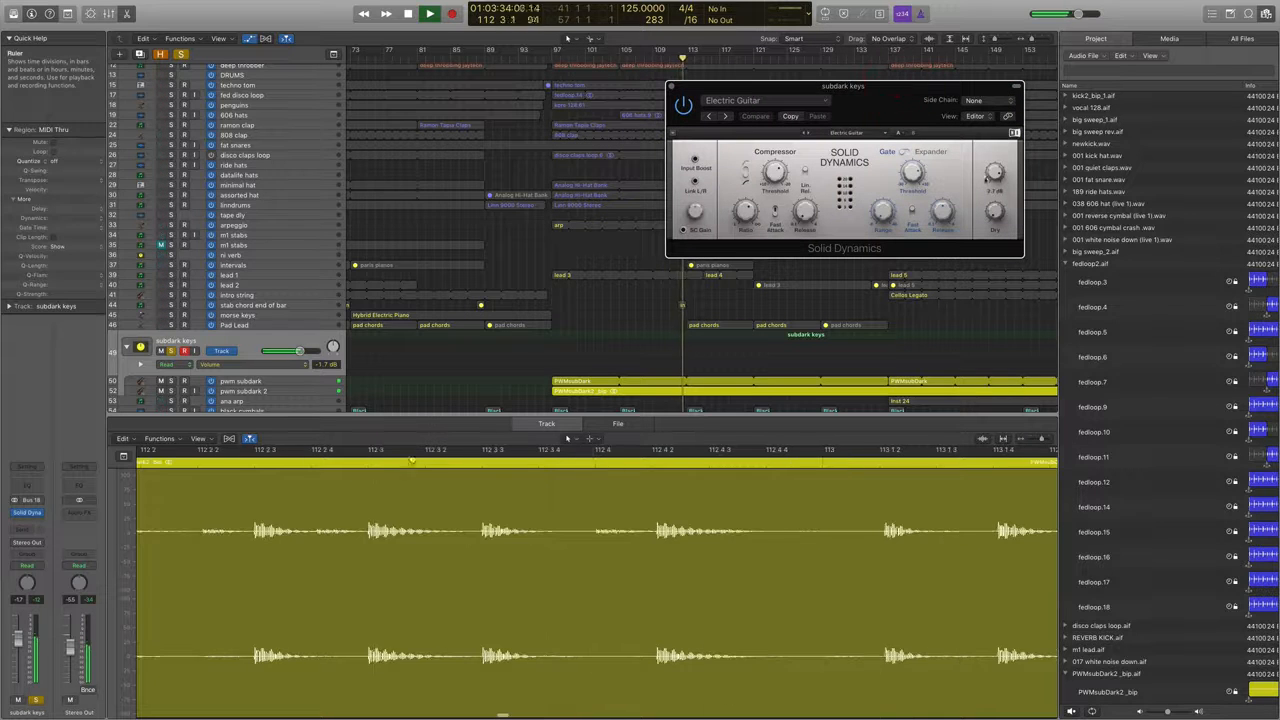
left_click(684, 105)
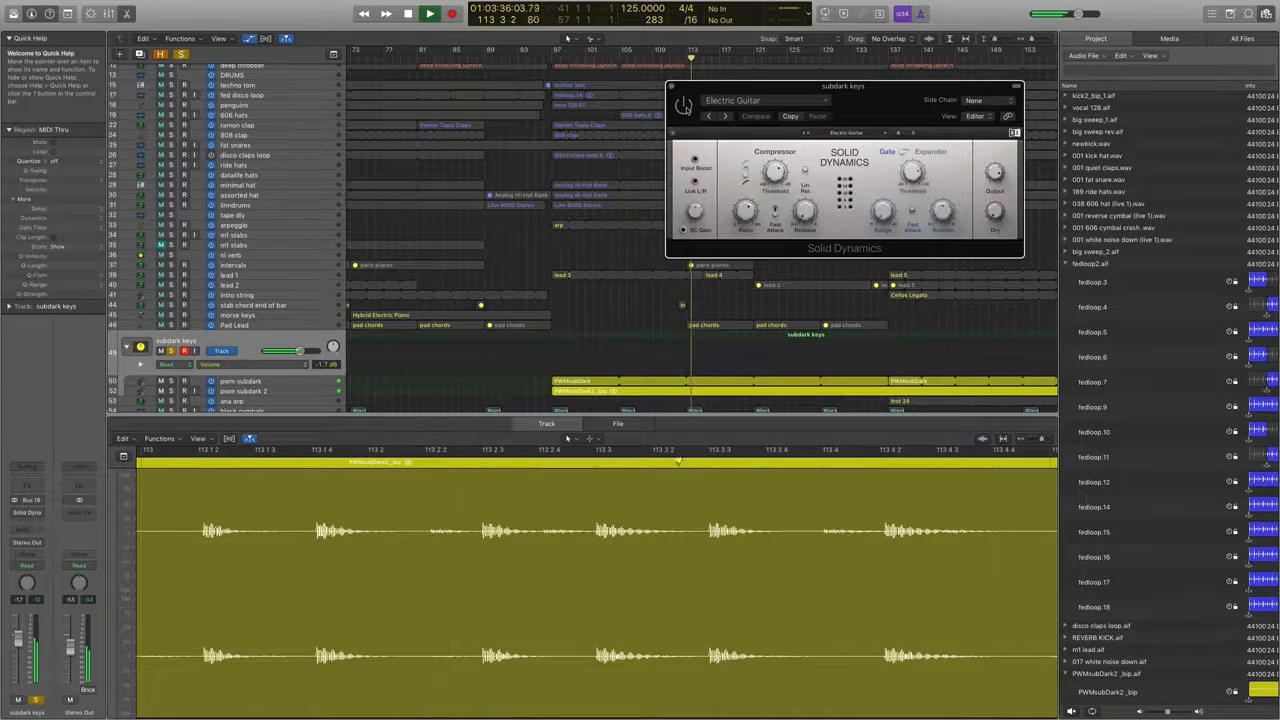
left_click(684, 105)
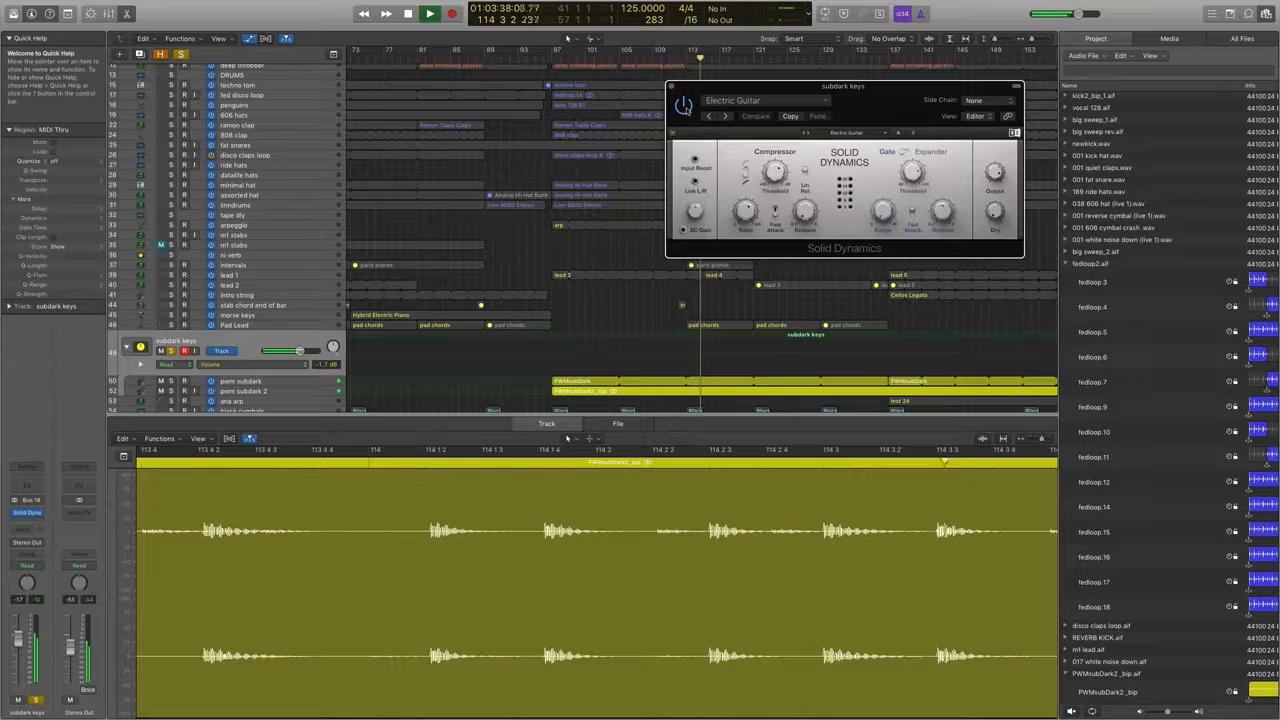
left_click(672, 88)
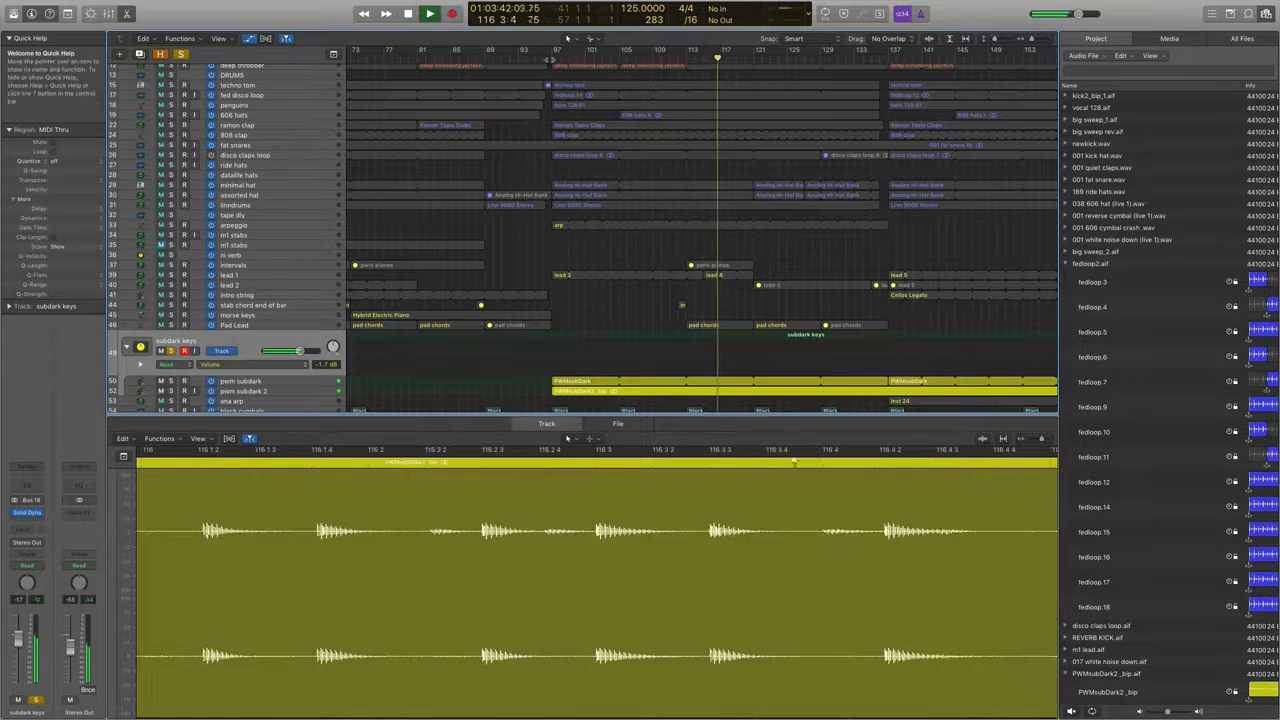
left_click(171, 351)
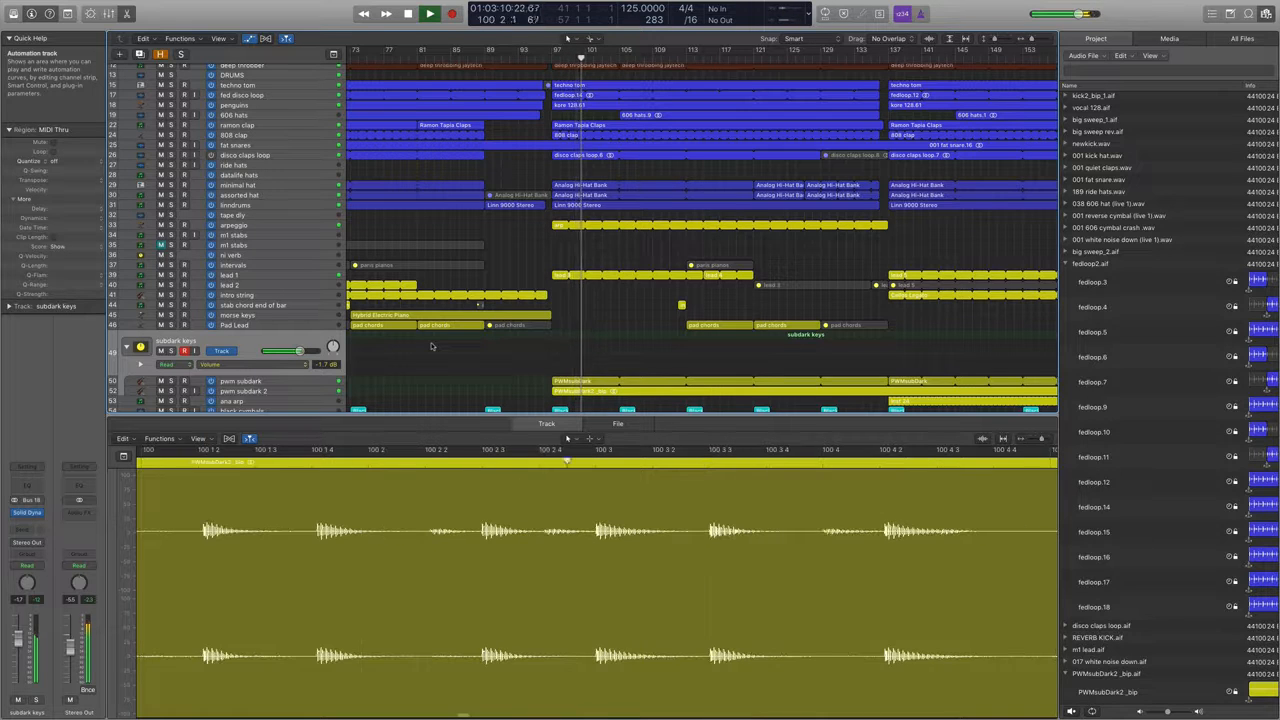
Lower the arpeggio track's volume automation point just before bar 97 to -32.9 dB, and audition the arpeggio in solo
left_click(291, 225)
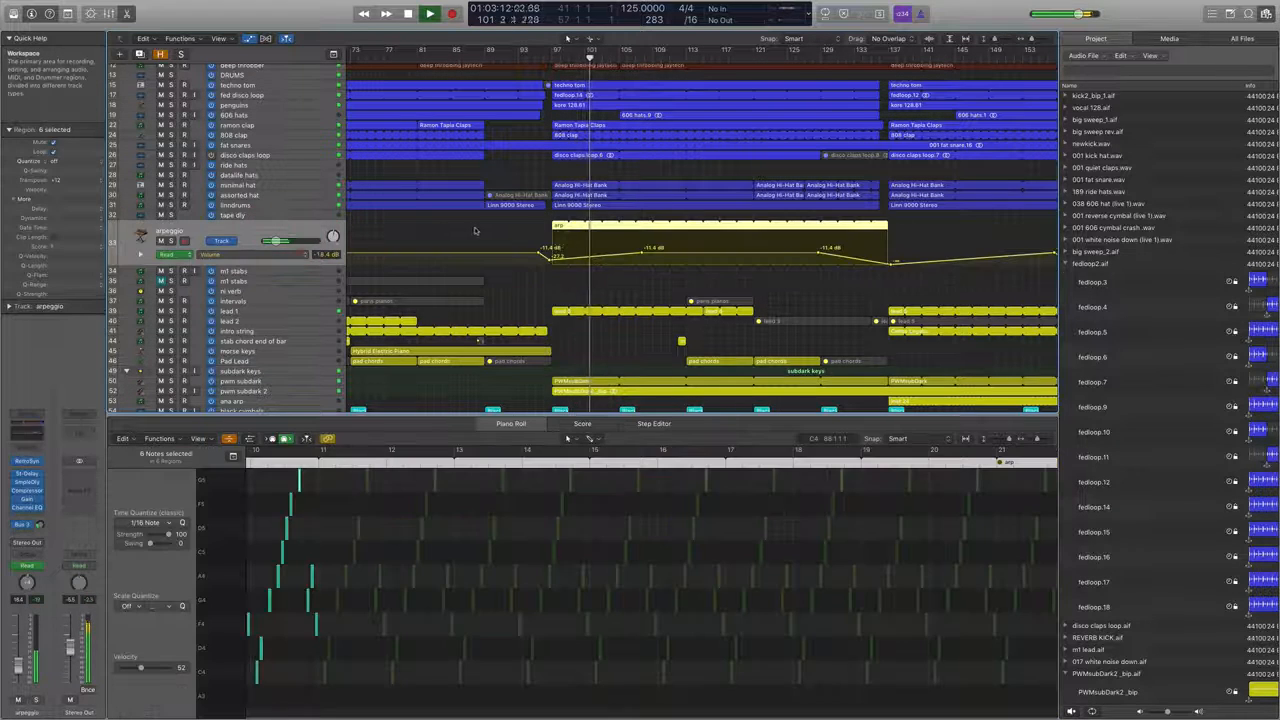
left_click(547, 257)
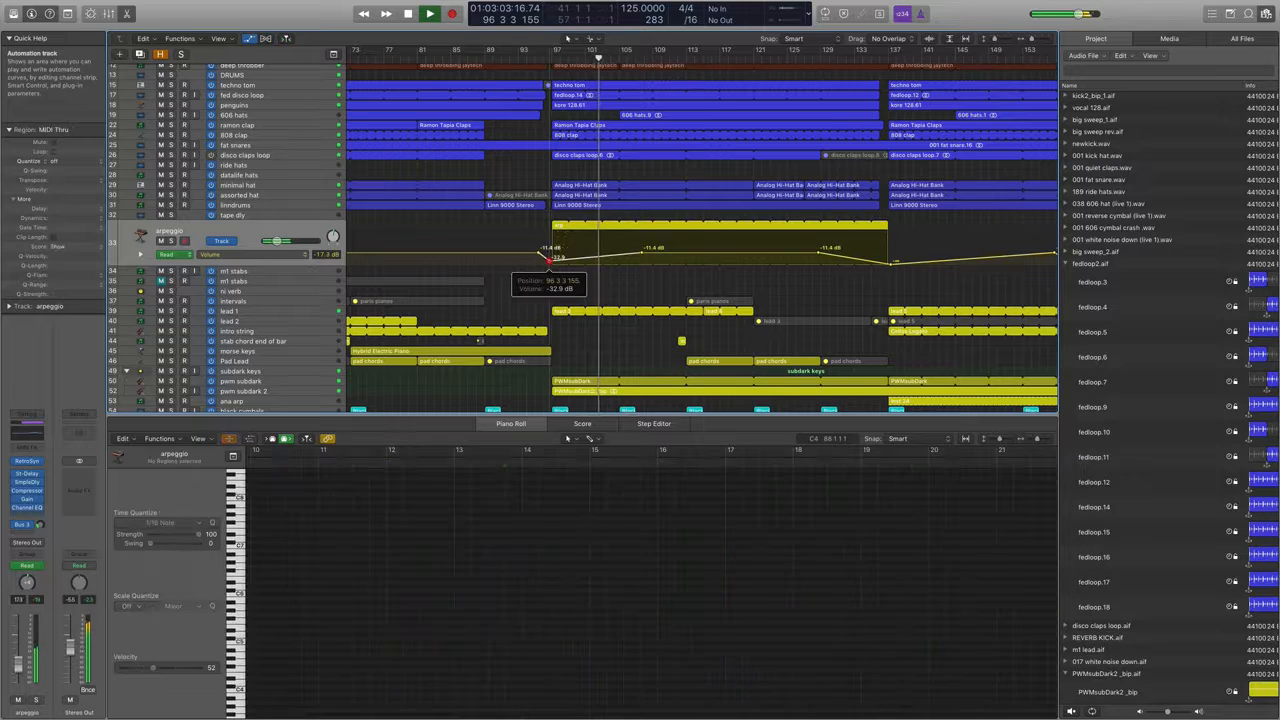
left_click(171, 242)
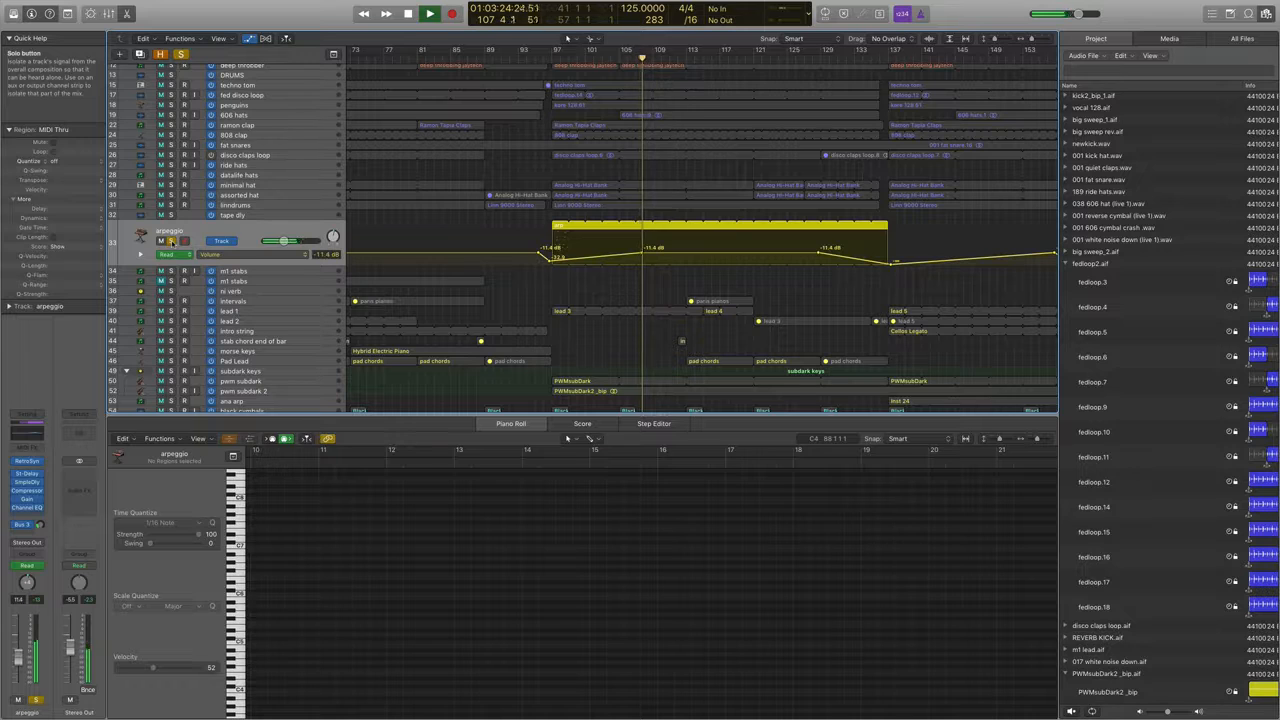
left_click(171, 242)
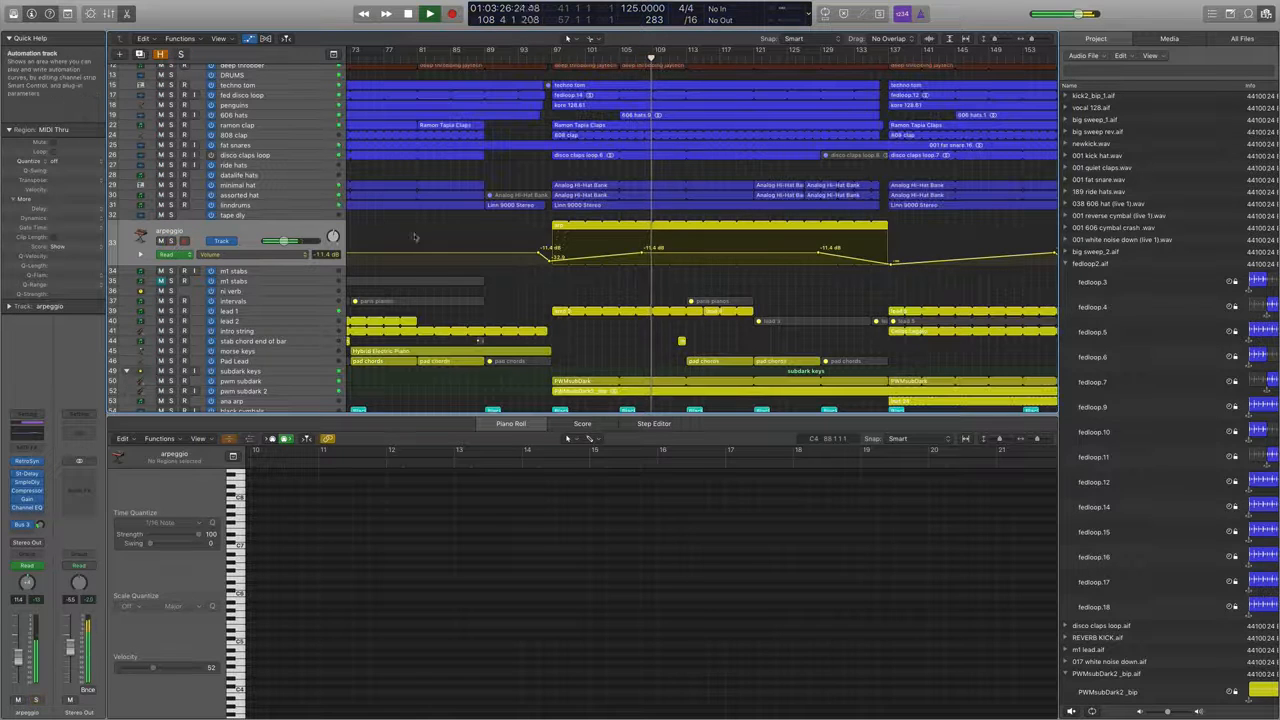
Display the MonoPoly VCF Cutoff and VCA EG Release automation curves of the lead 1 track in turn
left_click(248, 301)
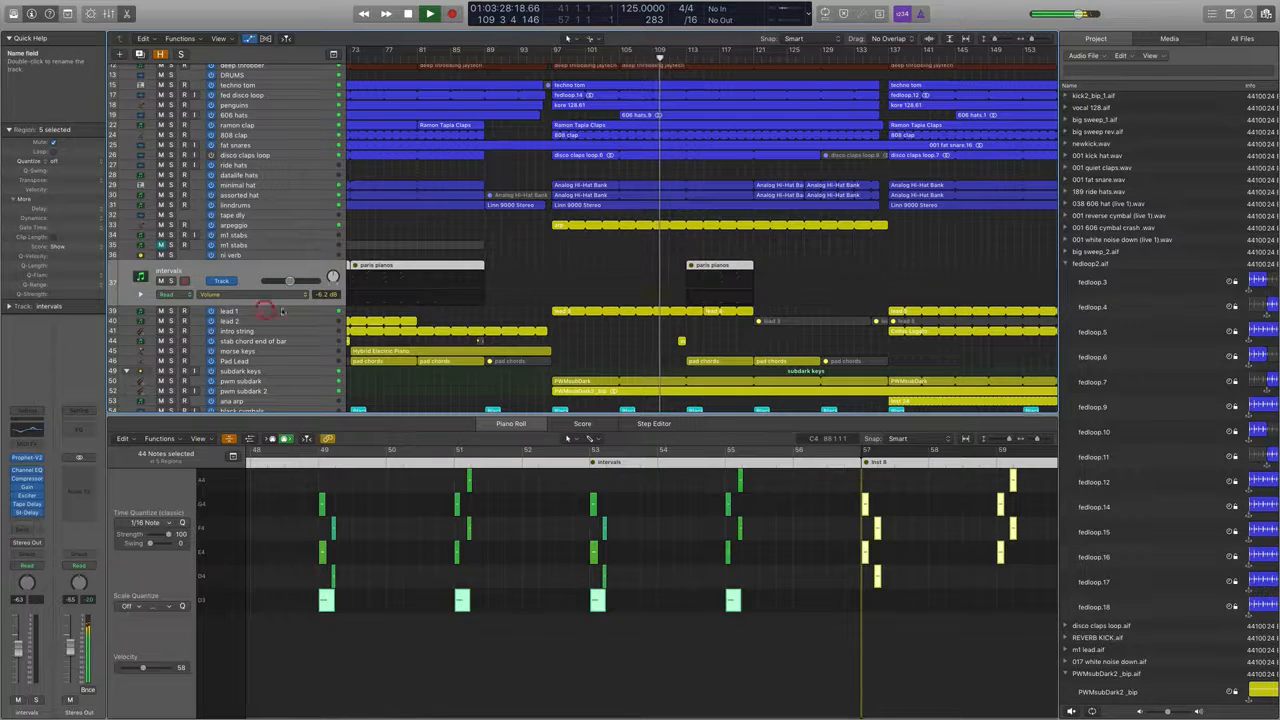
left_click(285, 312)
left_click(285, 306)
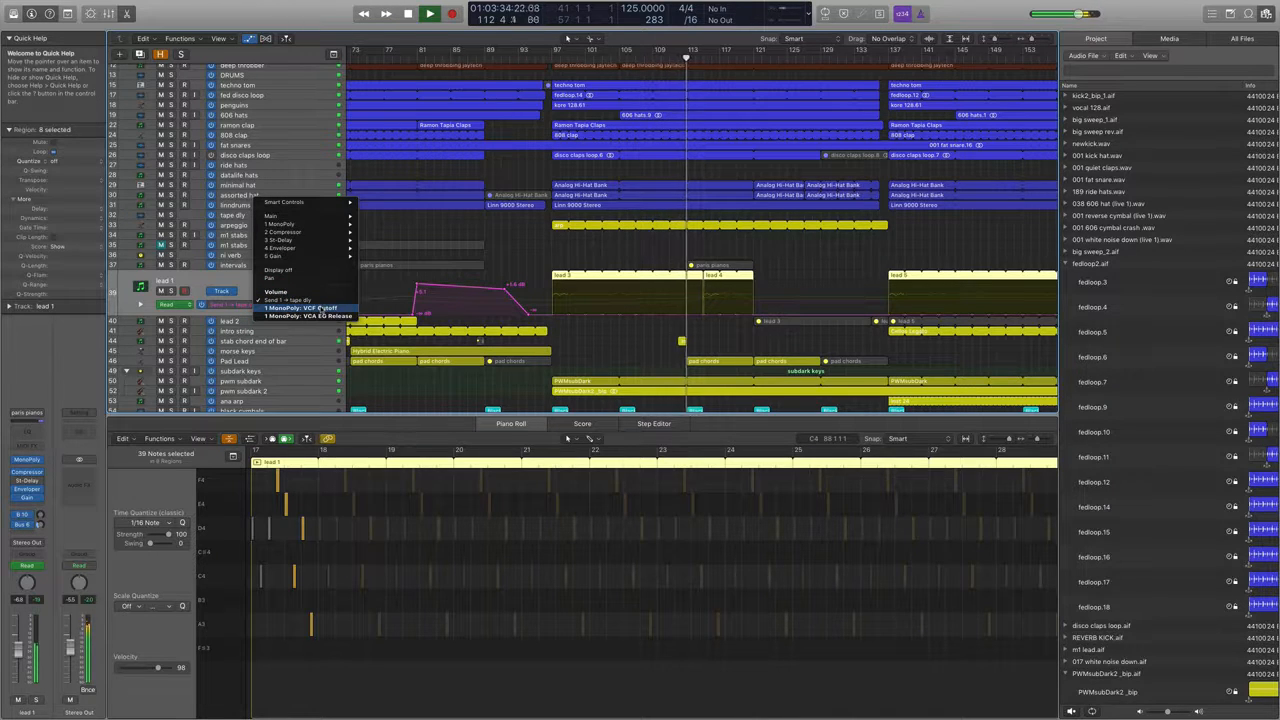
left_click(341, 308)
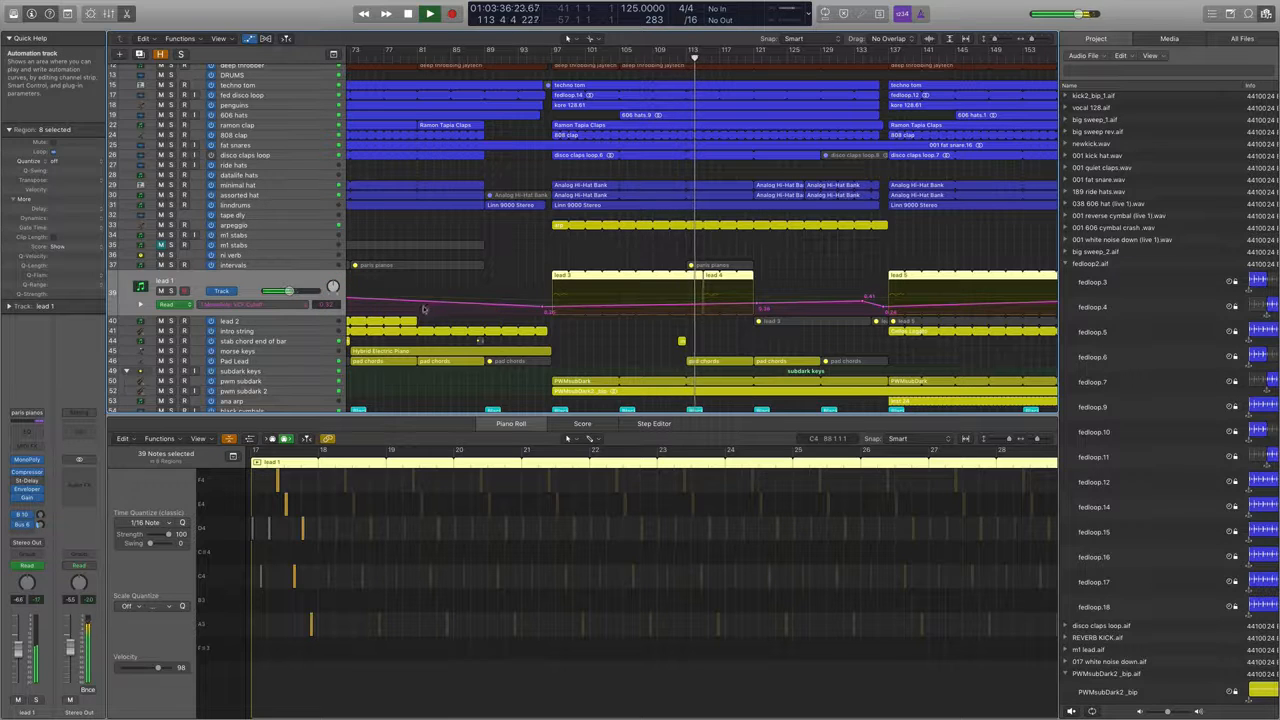
left_click(285, 305)
left_click(306, 298)
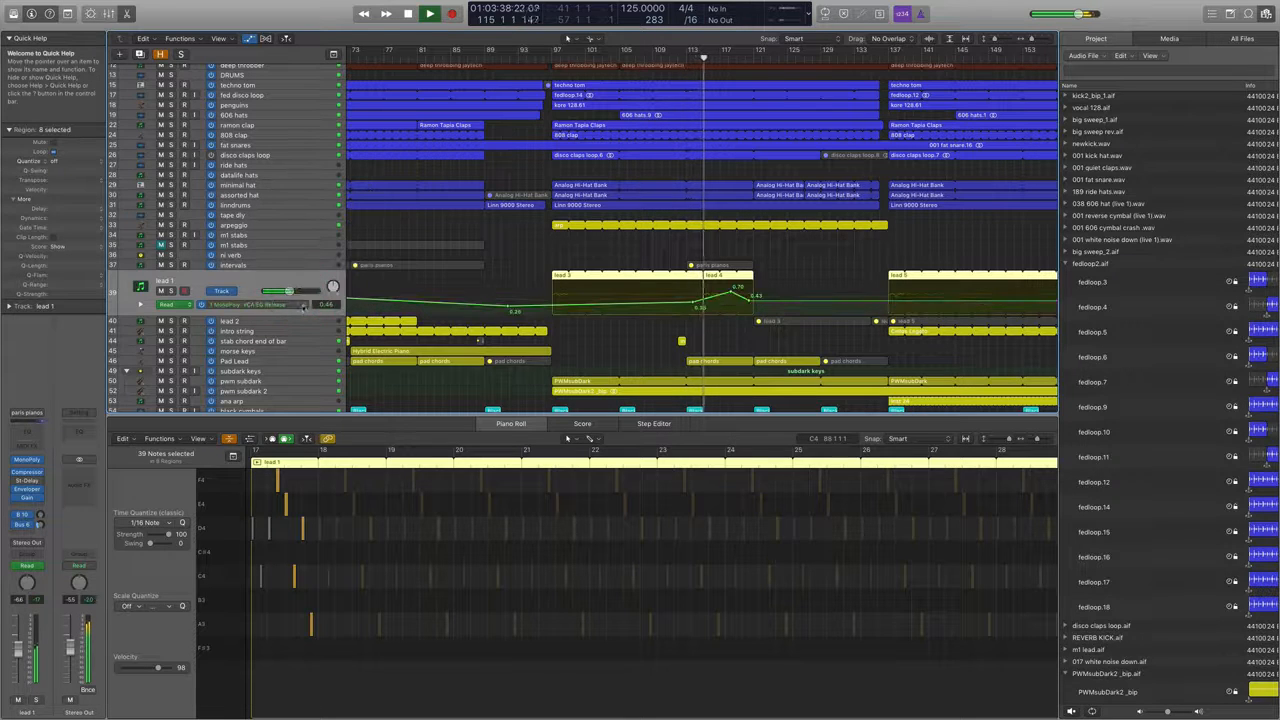
Switch lead 1's automation lane to MonoPoly VCF Cutoff, and raise the cutoff curve to 0.41 at about bar 121
left_click(288, 305)
left_click(309, 287)
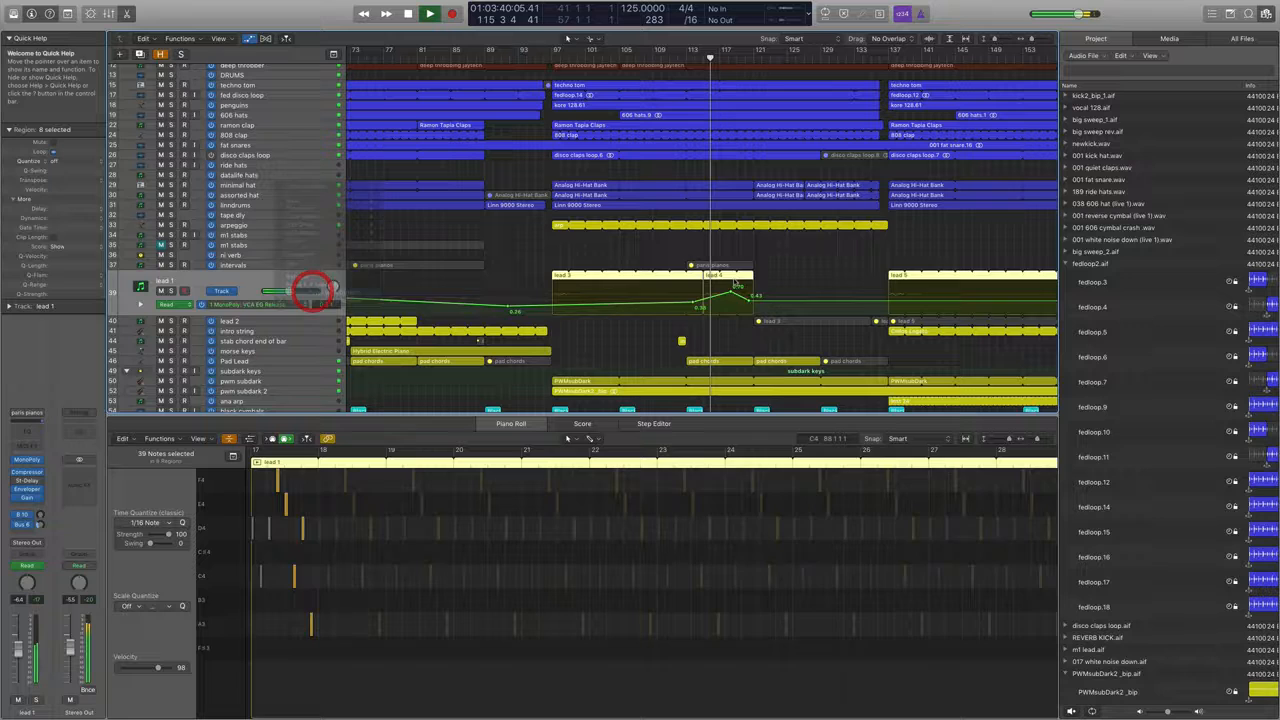
left_click(714, 304)
left_click_drag(756, 303, 756, 298)
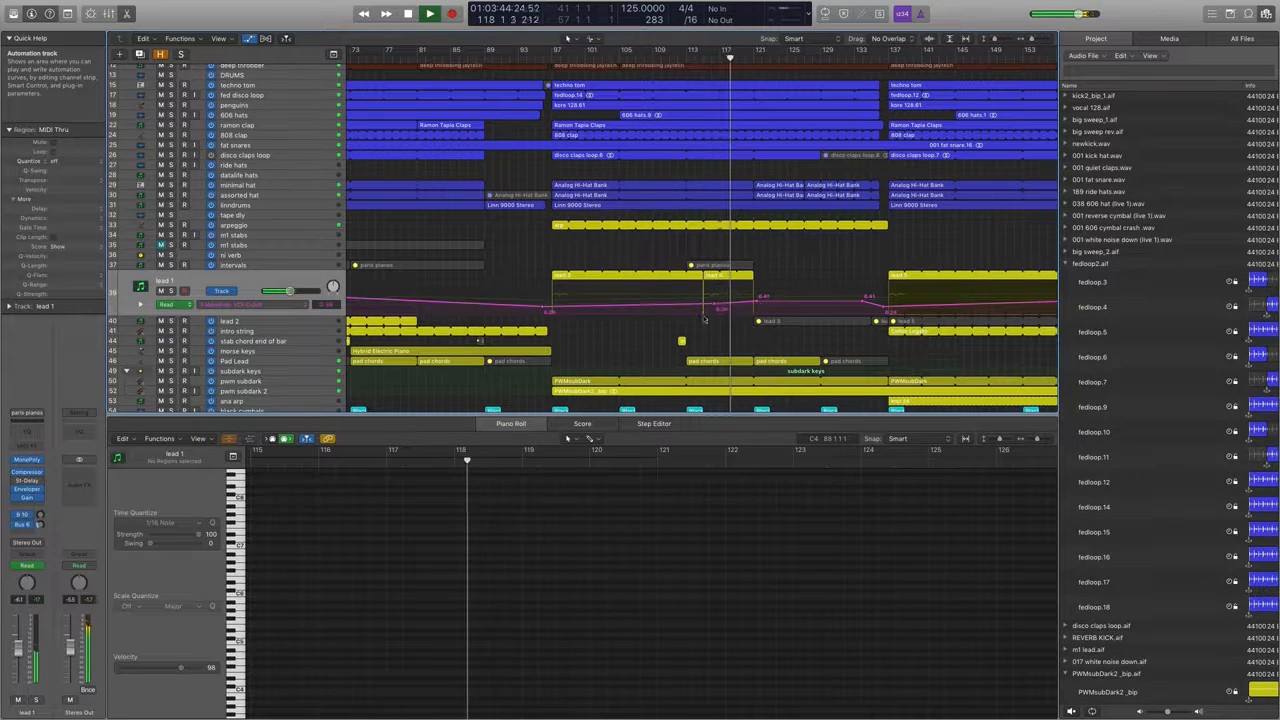
Review the Pad Lead release automation and the lead 2 regions around bar 121 during playback
left_click(300, 362)
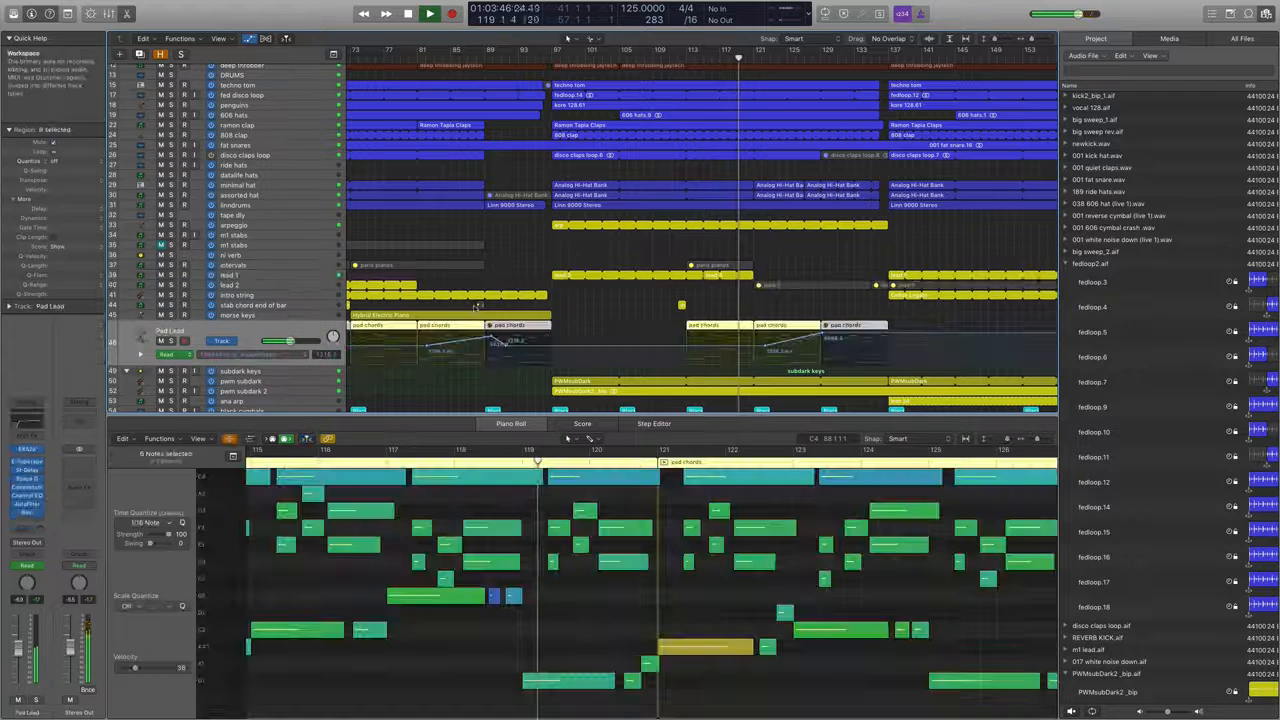
left_click(286, 285)
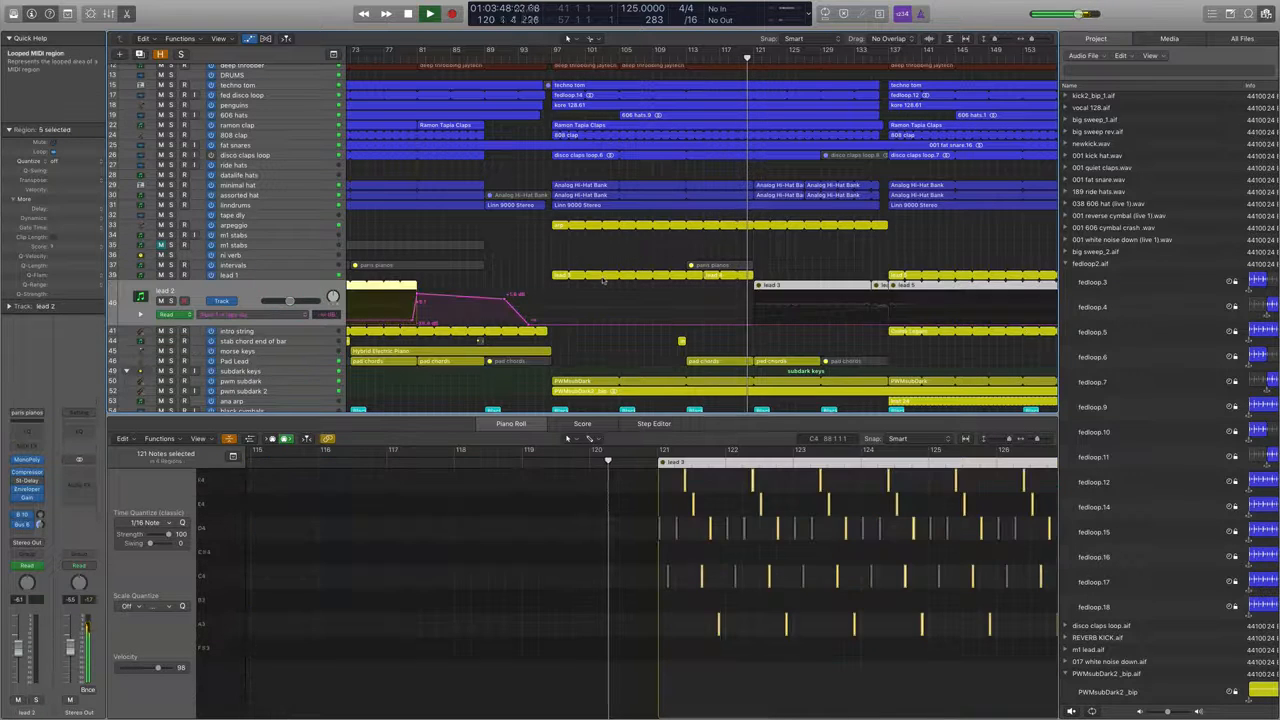
scroll(603, 281, "right", 4)
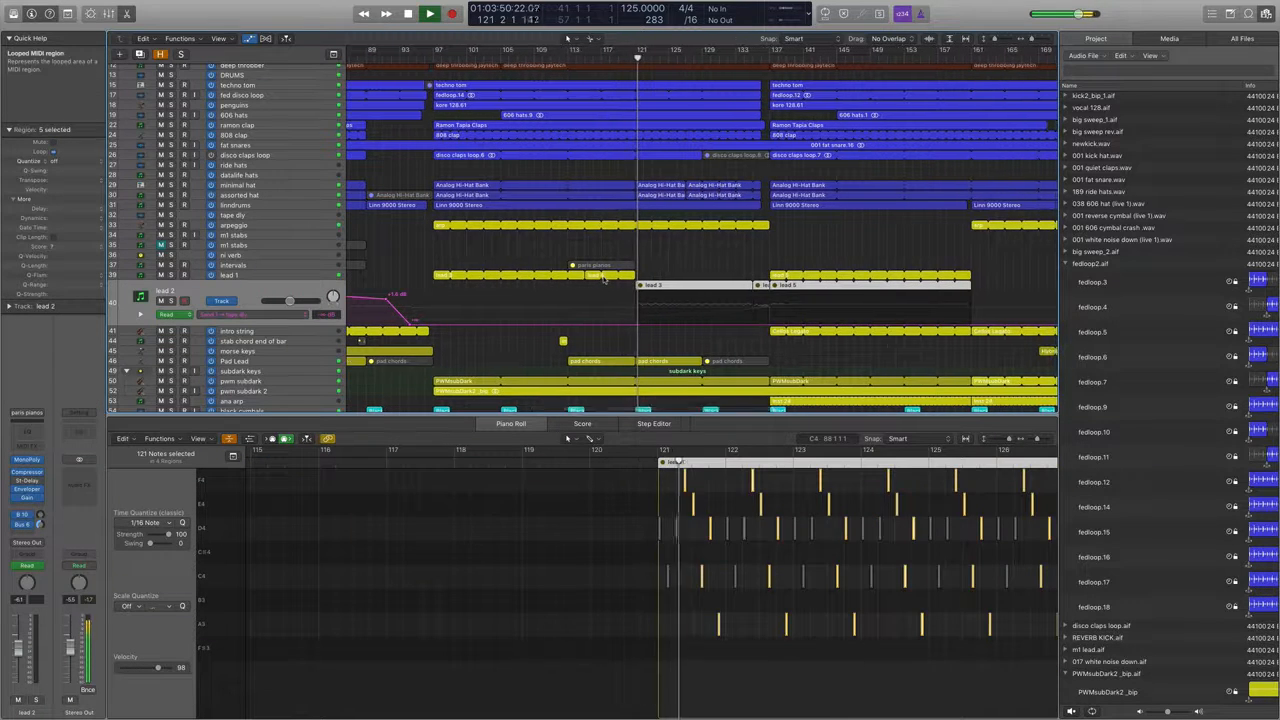
left_click(333, 360)
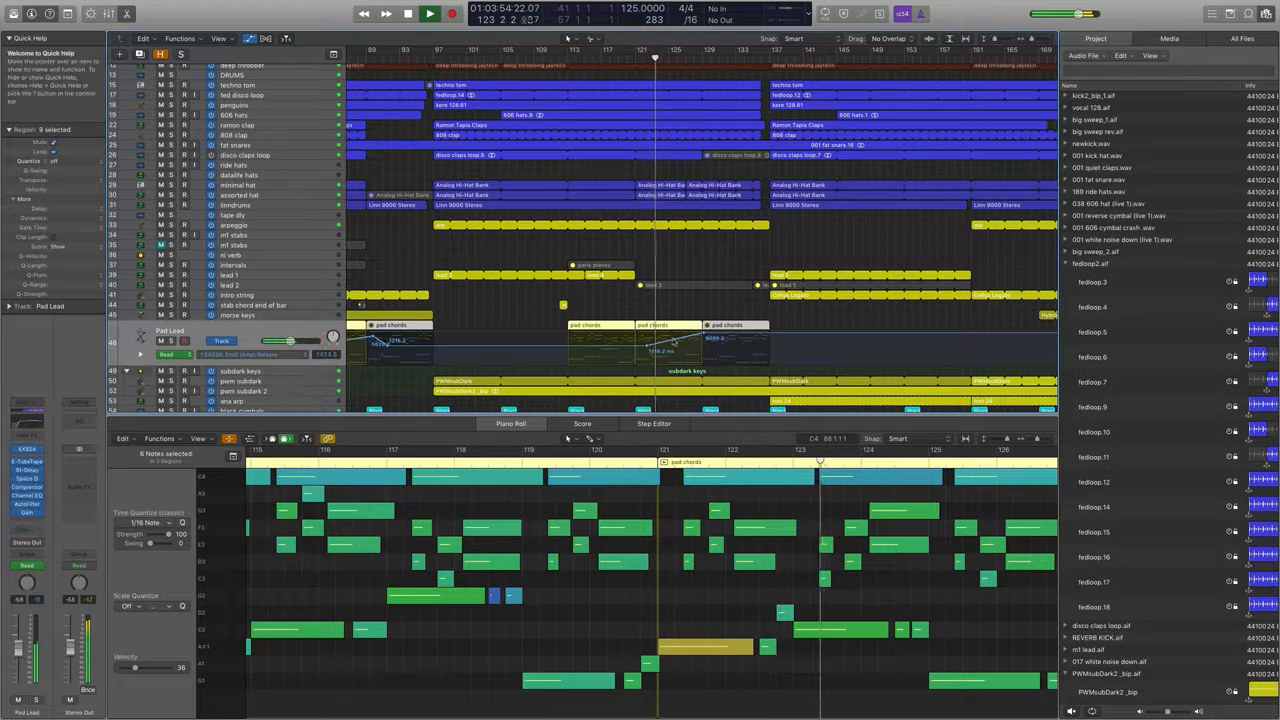
Examine the notes of the Pad Lead's pad chords region at bar 121 during playback
left_click(660, 325)
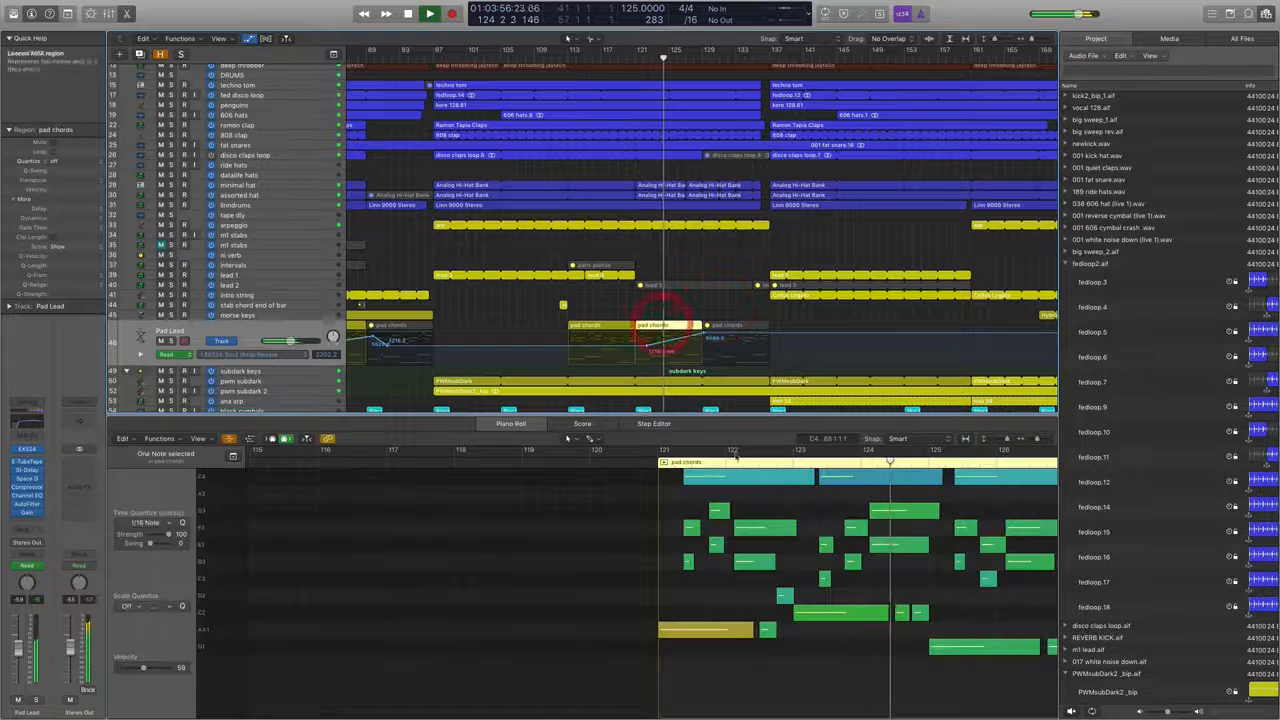
key("super+Left")
key("super+Left")
key("super+Left")
scroll(723, 465, "right", 5)
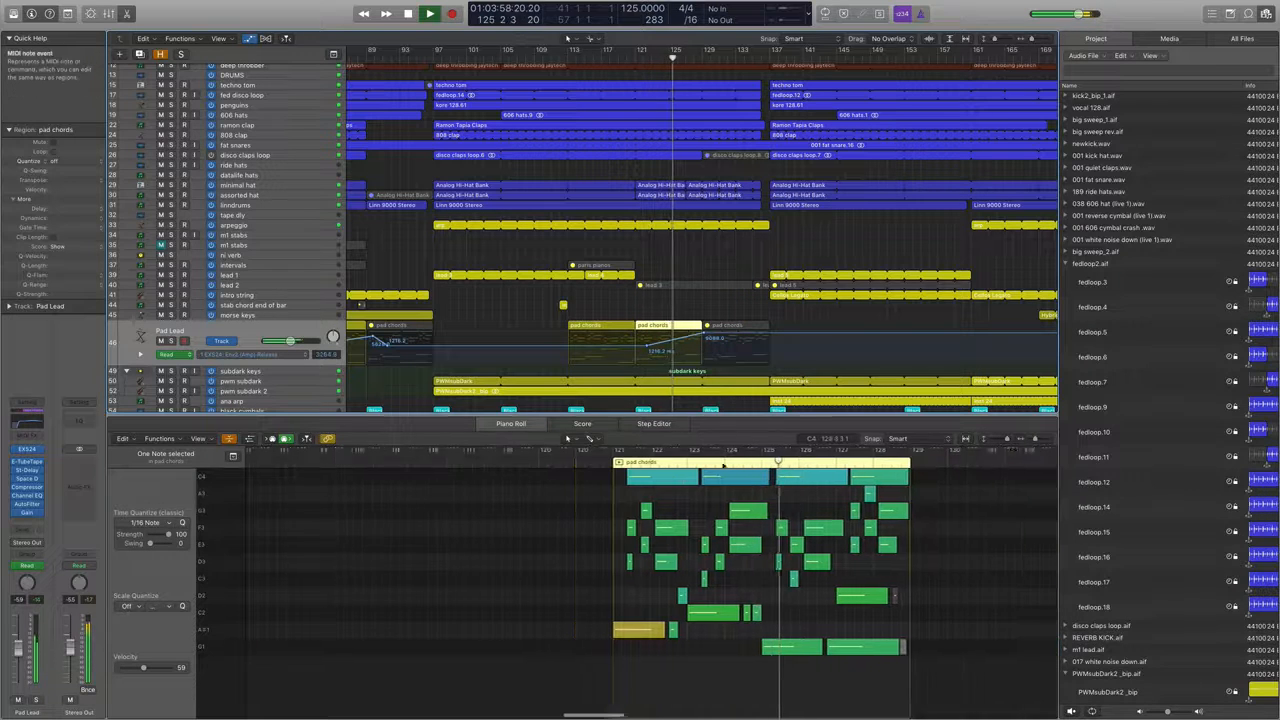
scroll(723, 467, "right", 5)
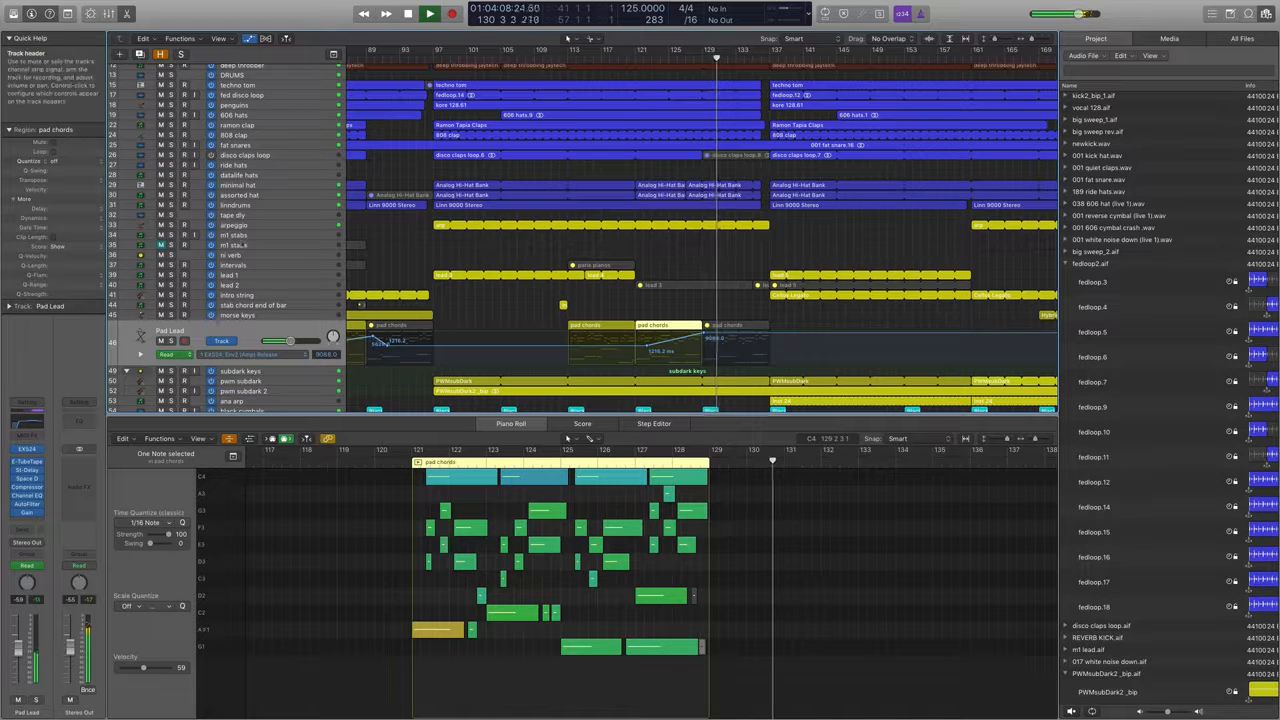
Review the arpeggio's volume automation and the ramon clap's tape dly send automation leading up to bar 137
left_click(236, 225)
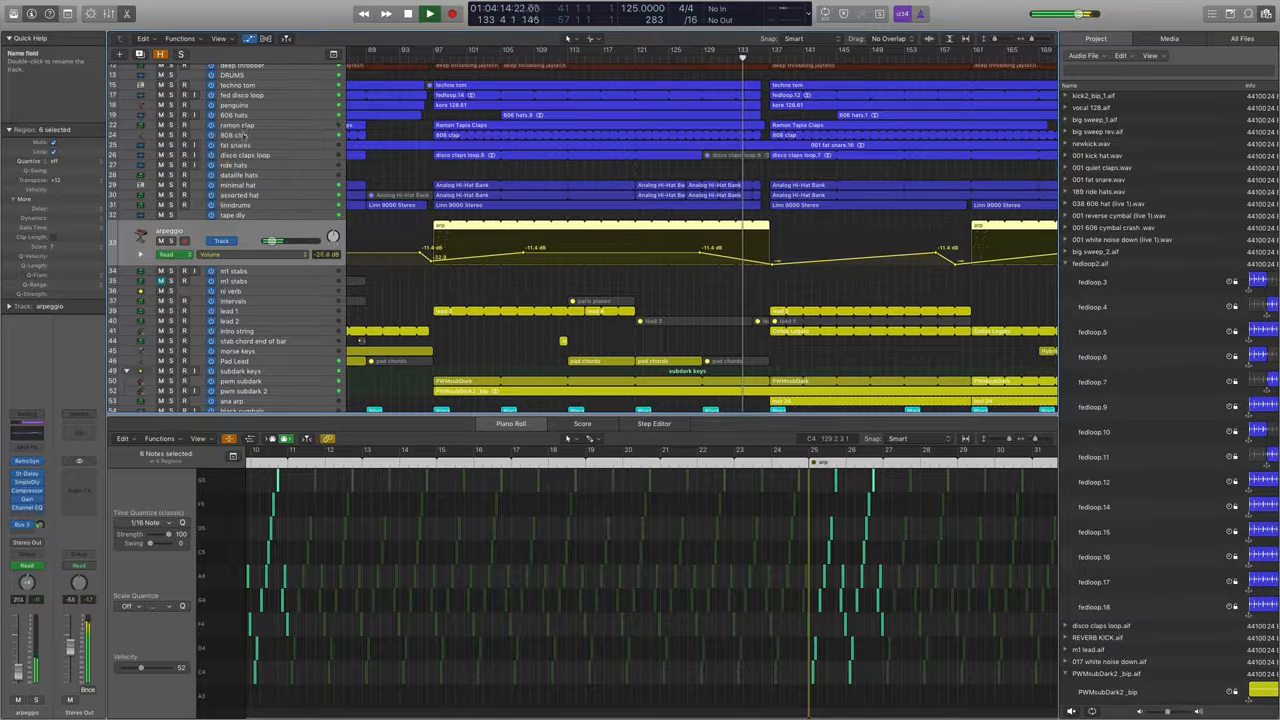
left_click(238, 125)
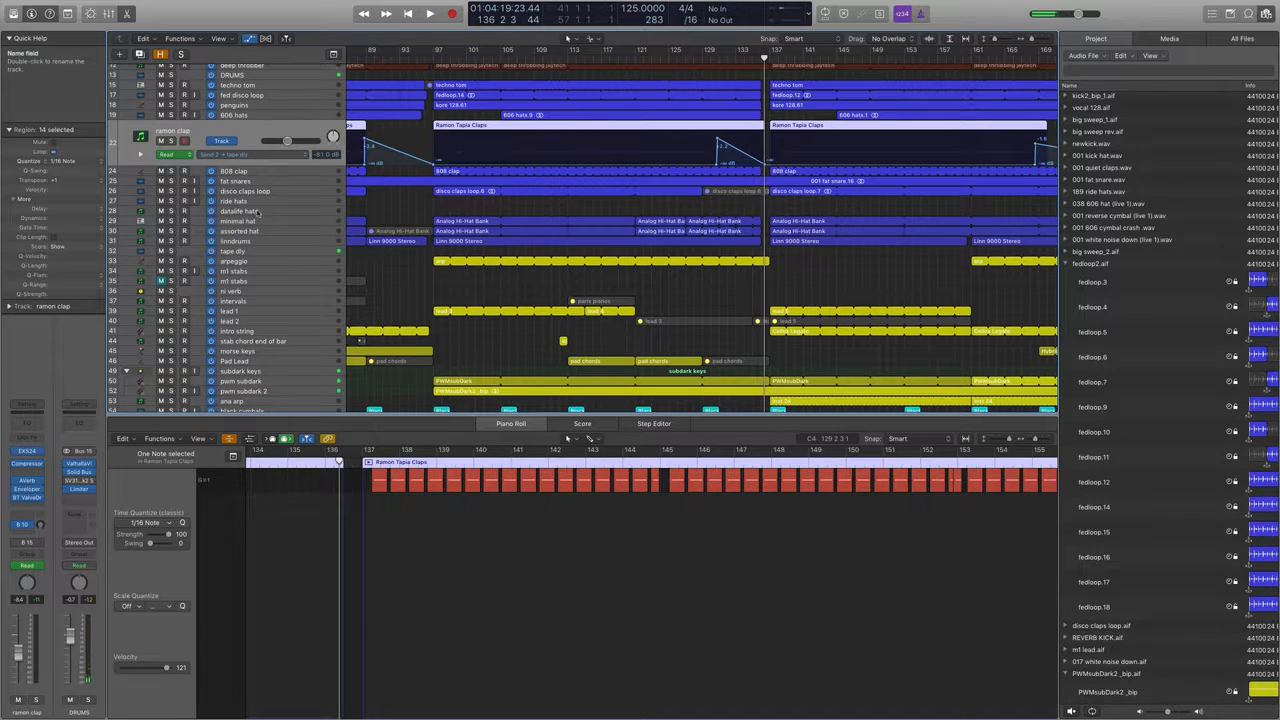
scroll(400, 300, "left", 5)
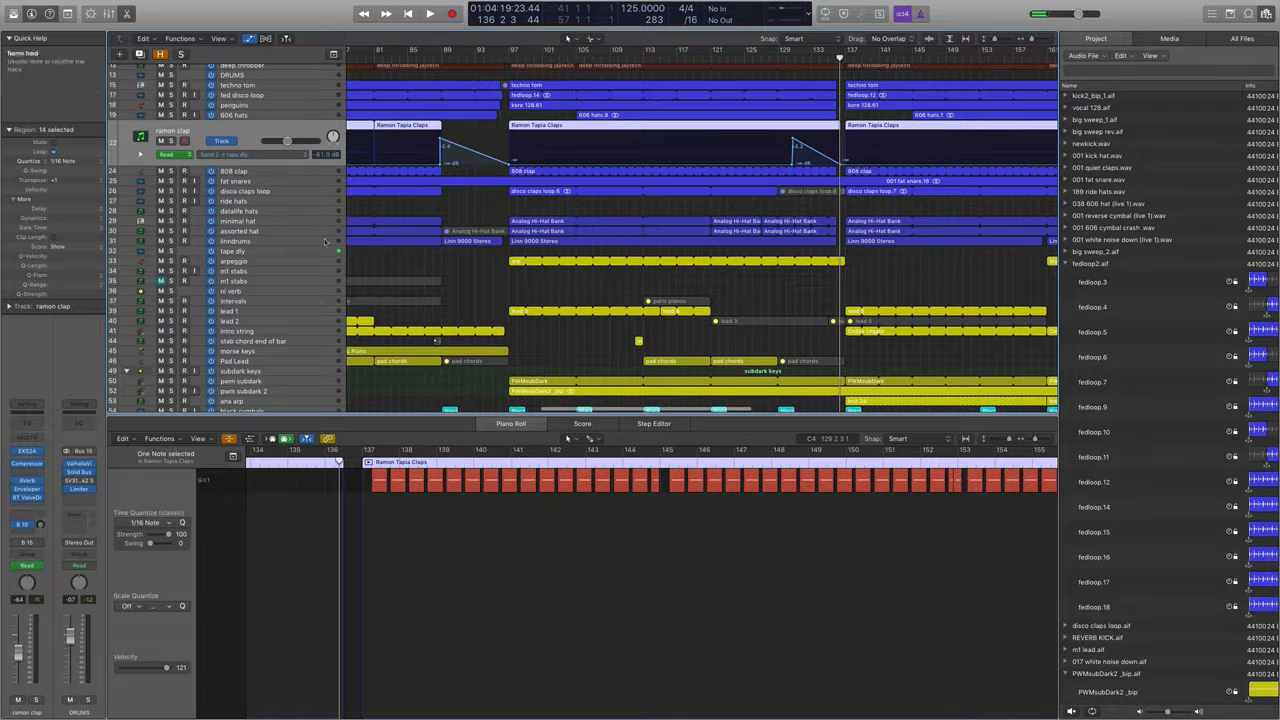
Display the Tape Delay Feedback automation on the tape dly track, and open its Tape Delay plug-in clear of the arrangement
left_click(276, 252)
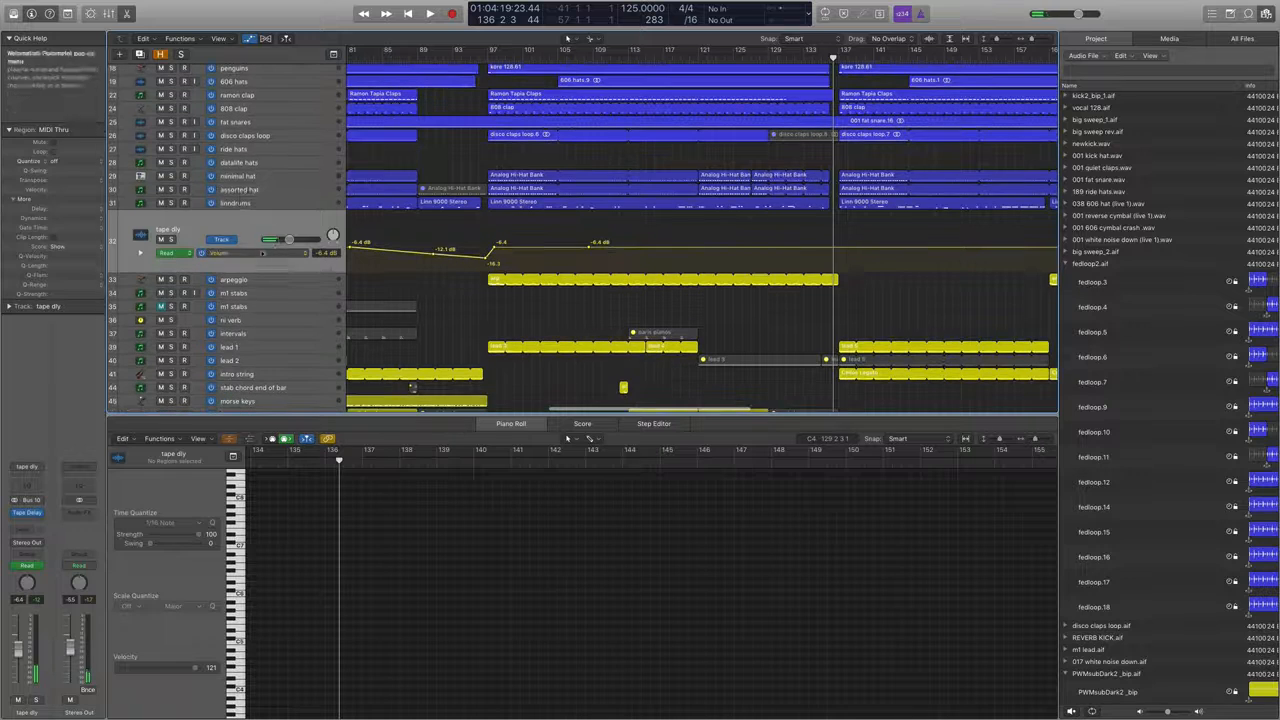
left_click(210, 250)
left_click(271, 249)
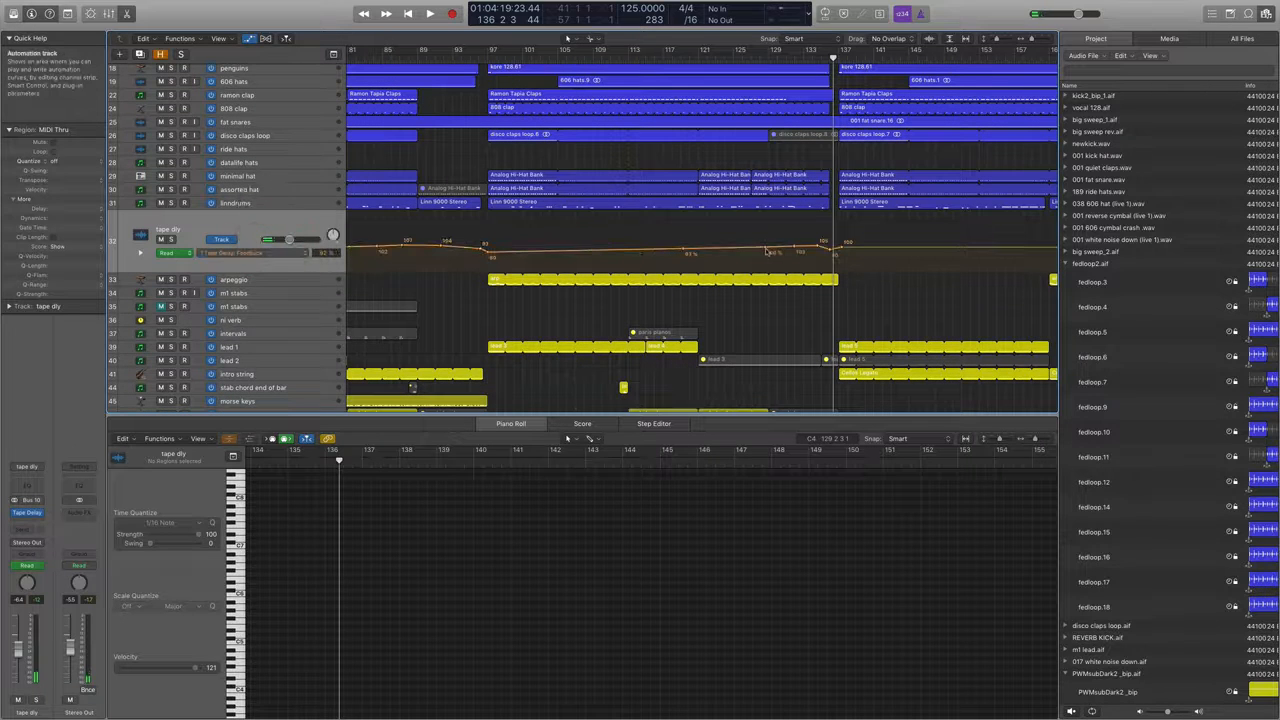
left_click(28, 513)
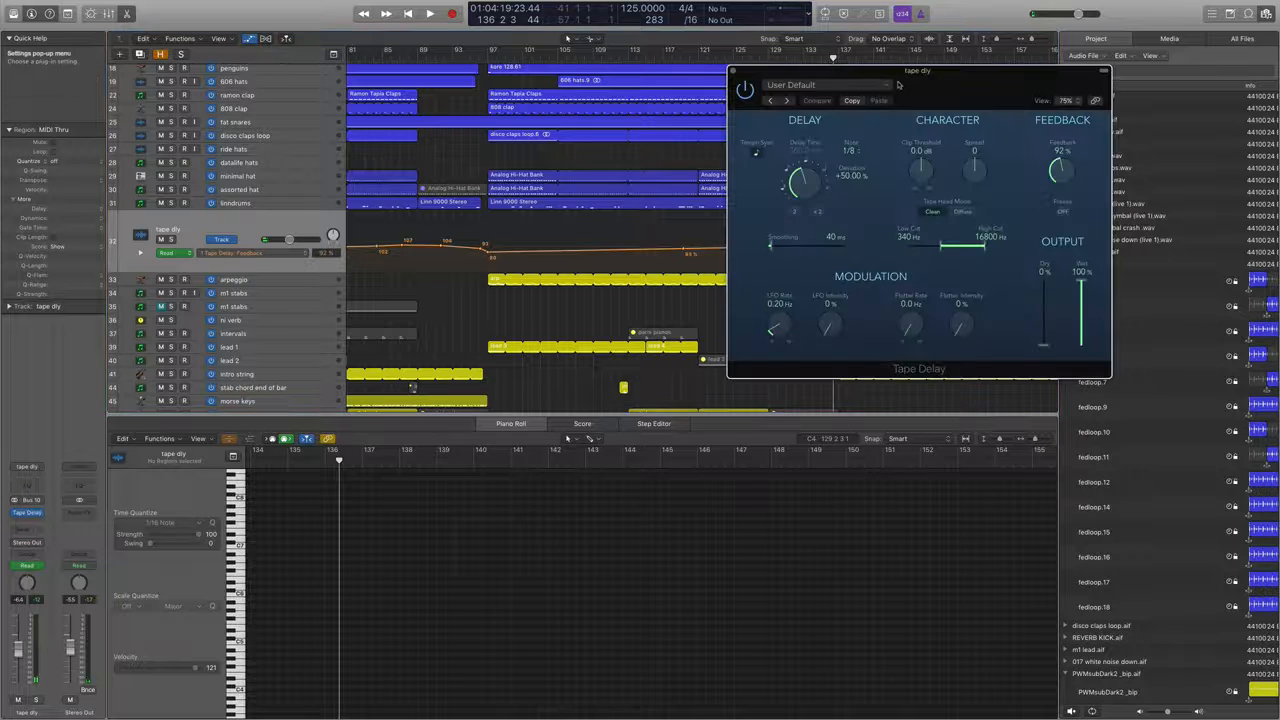
left_click_drag(898, 84, 1008, 371)
Audition the ramon clap in solo from bar 128 and show its tape dly send automation
scroll(851, 233, "up", 3)
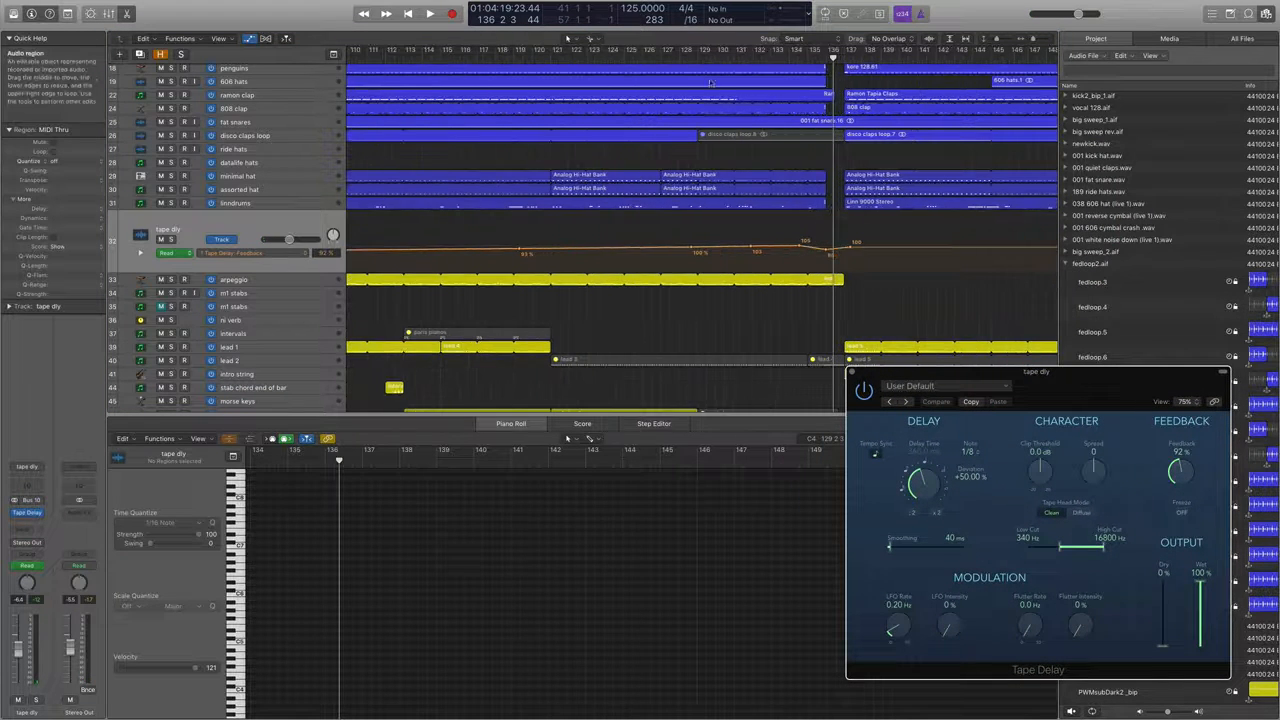
double_click(675, 60)
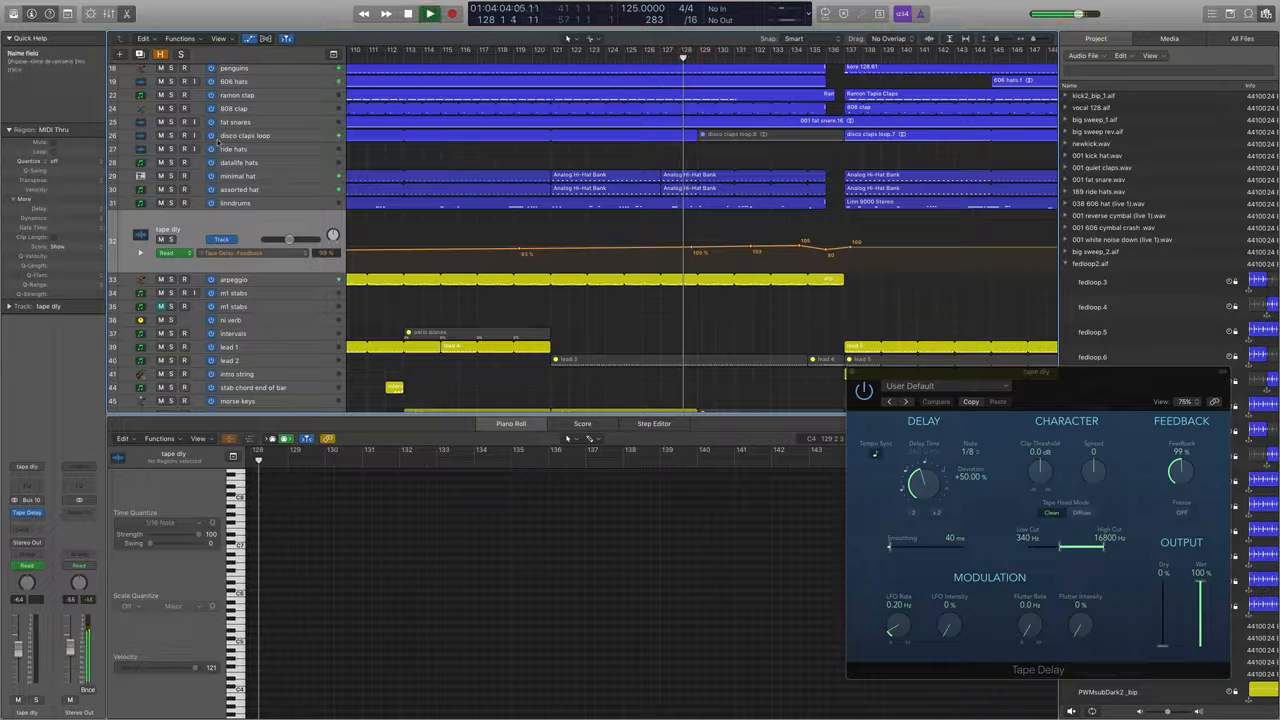
left_click(171, 94)
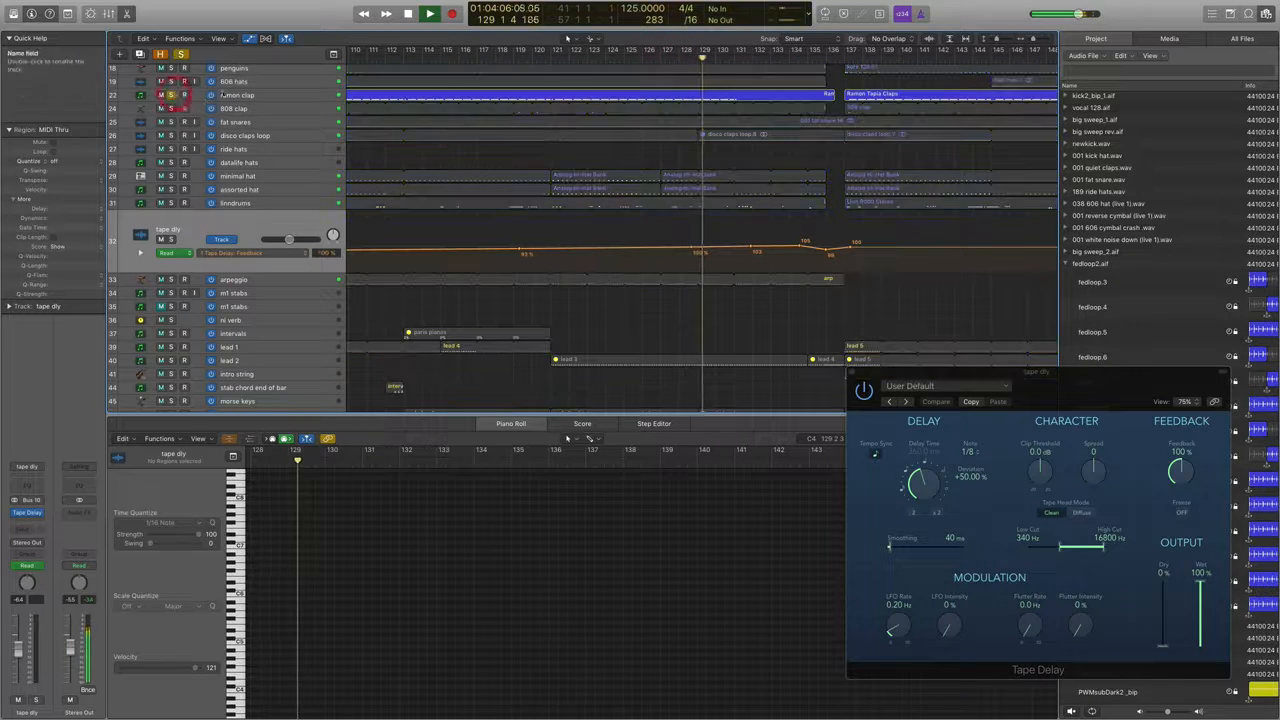
left_click(237, 94)
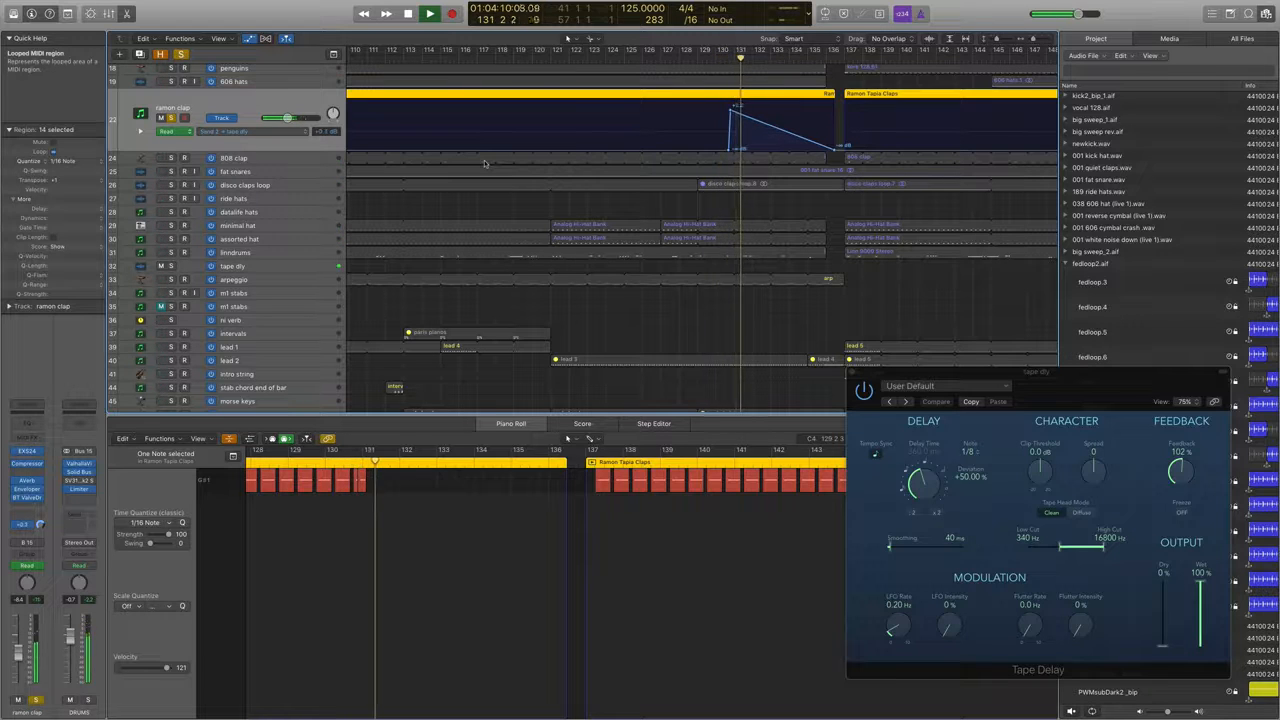
Play the soloed clap from about bar 127 with the tape dly feedback curve shown, and unsolo the clap
left_click(272, 266)
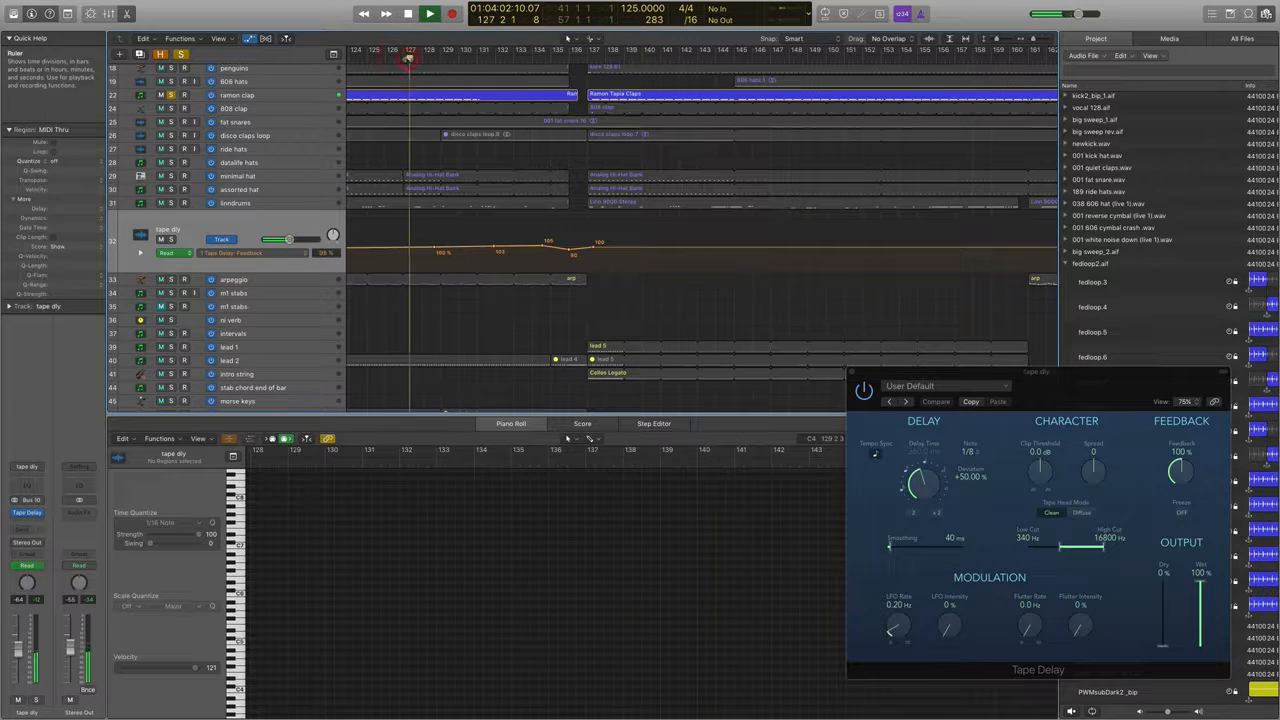
left_click(409, 52)
left_click(171, 95)
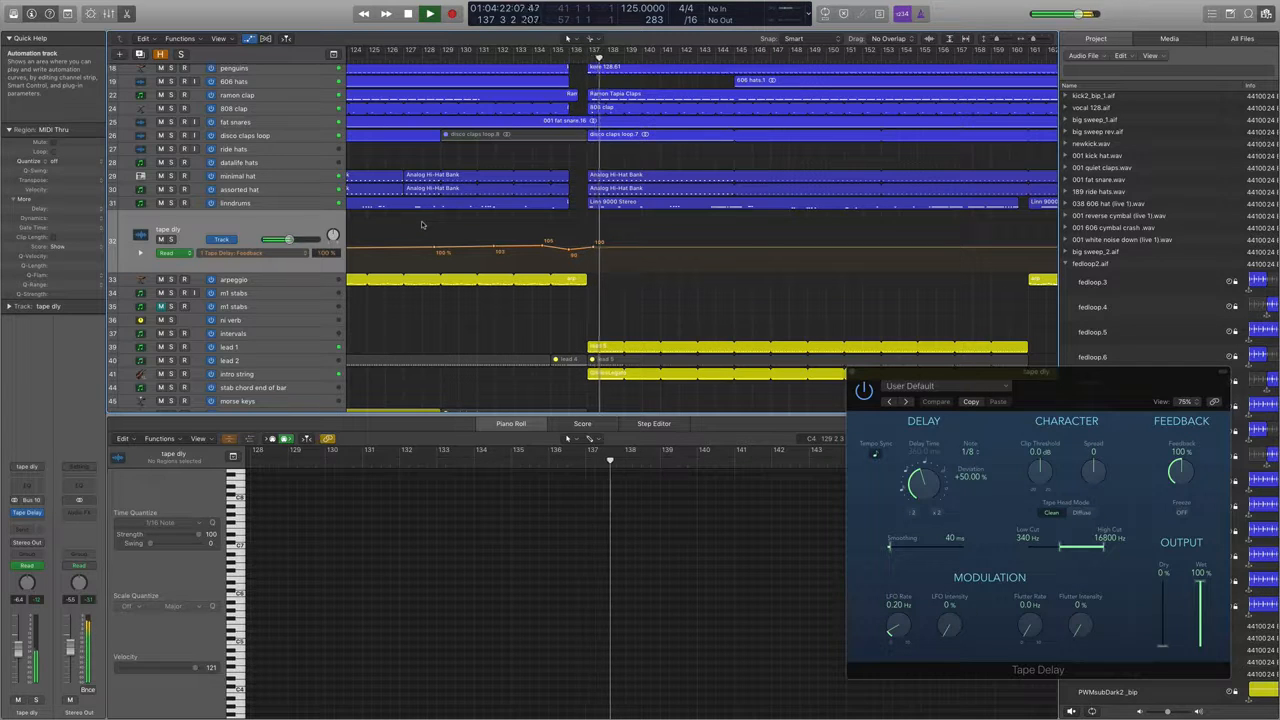
Inspect the Pad Lead's pad chords regions around bar 121 and switch its automation lane to AutoFilter Cutoff
scroll(447, 211, "left", 5)
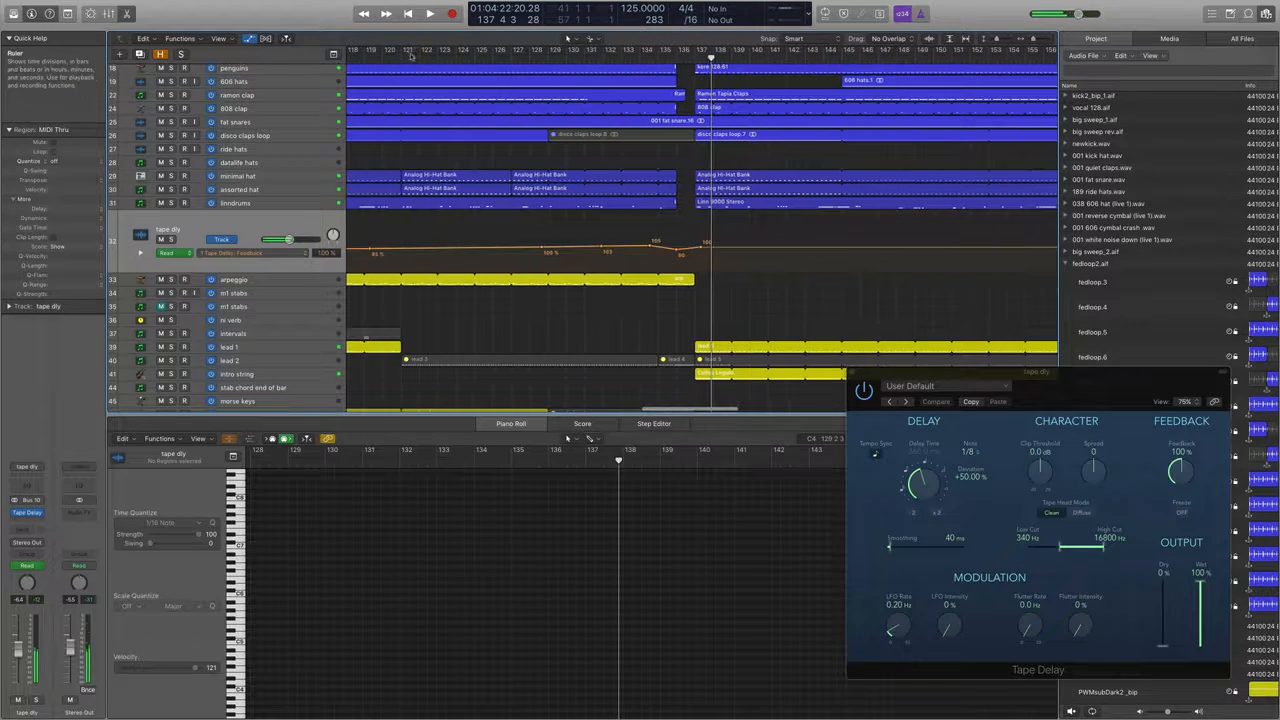
scroll(448, 190, "down", 5)
scroll(448, 190, "down", 3)
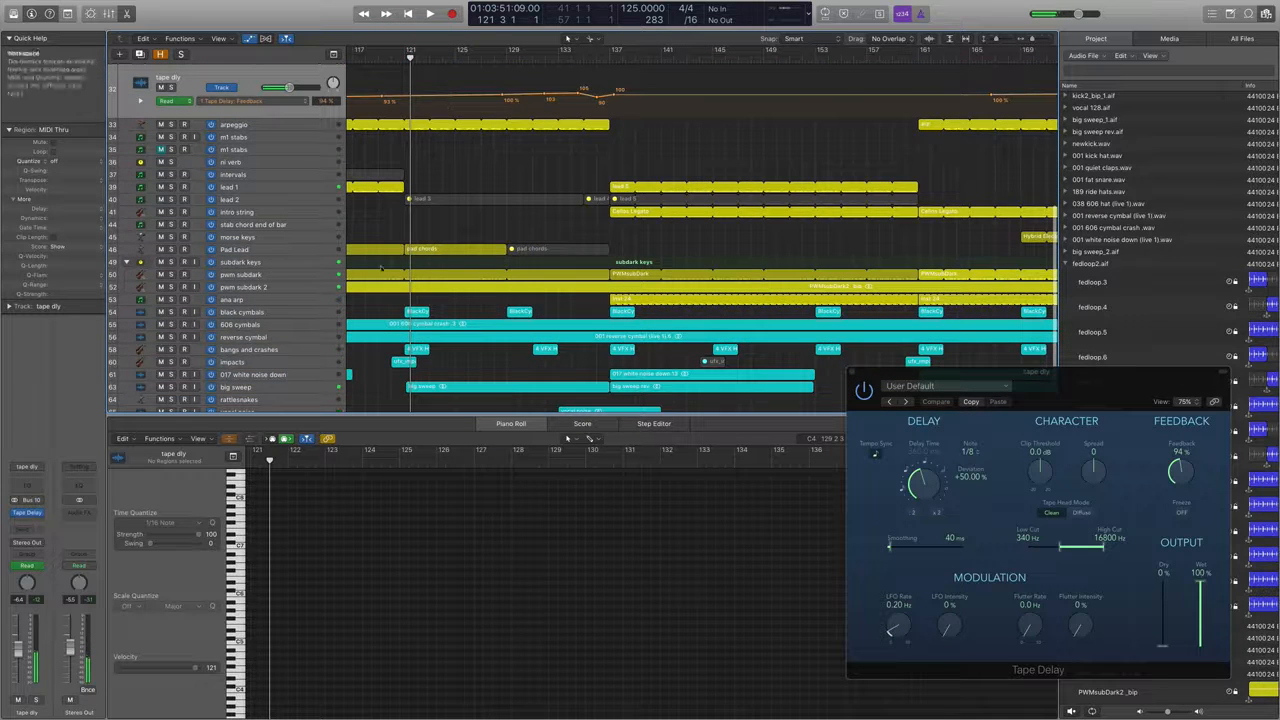
left_click(322, 248)
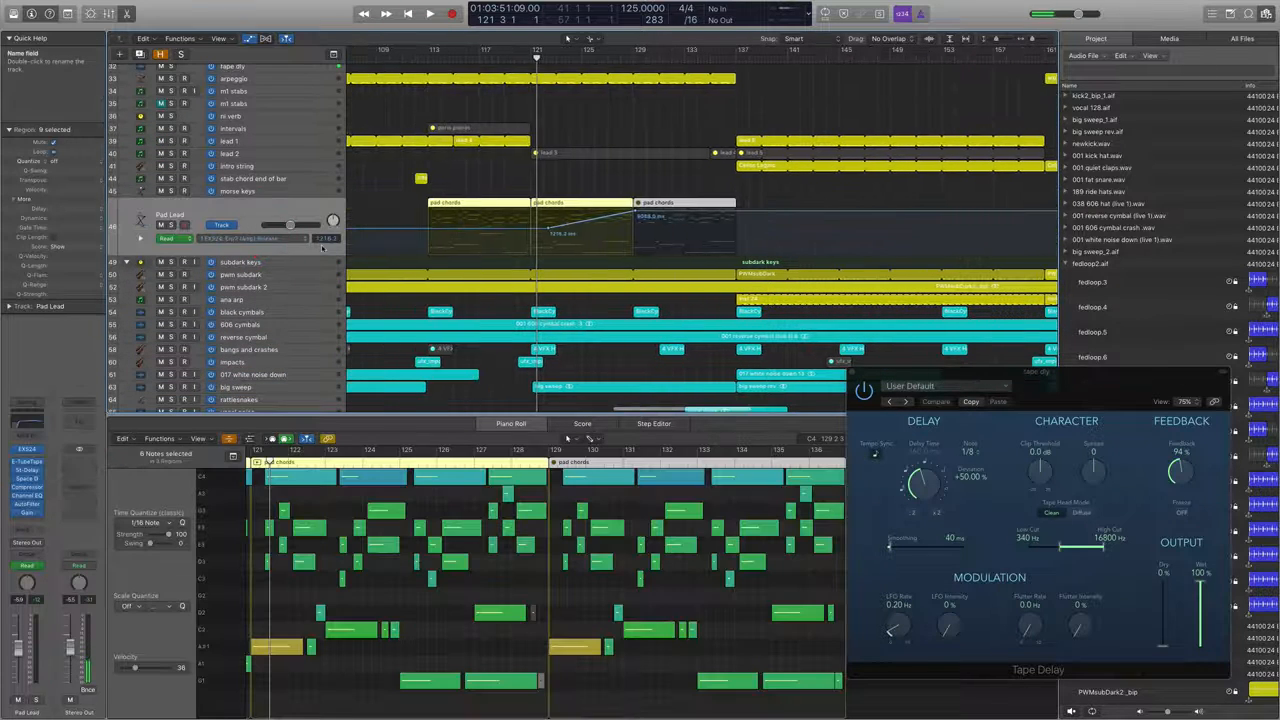
scroll(515, 204, "down", 6)
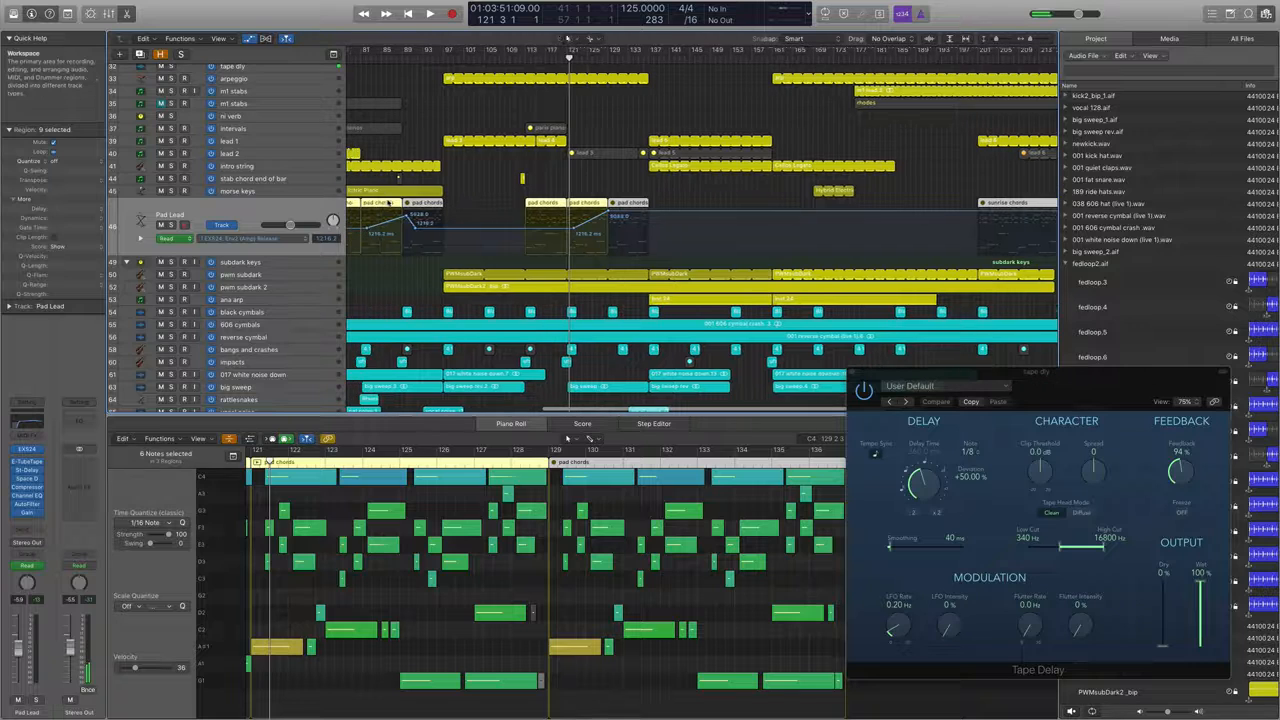
left_click(601, 202)
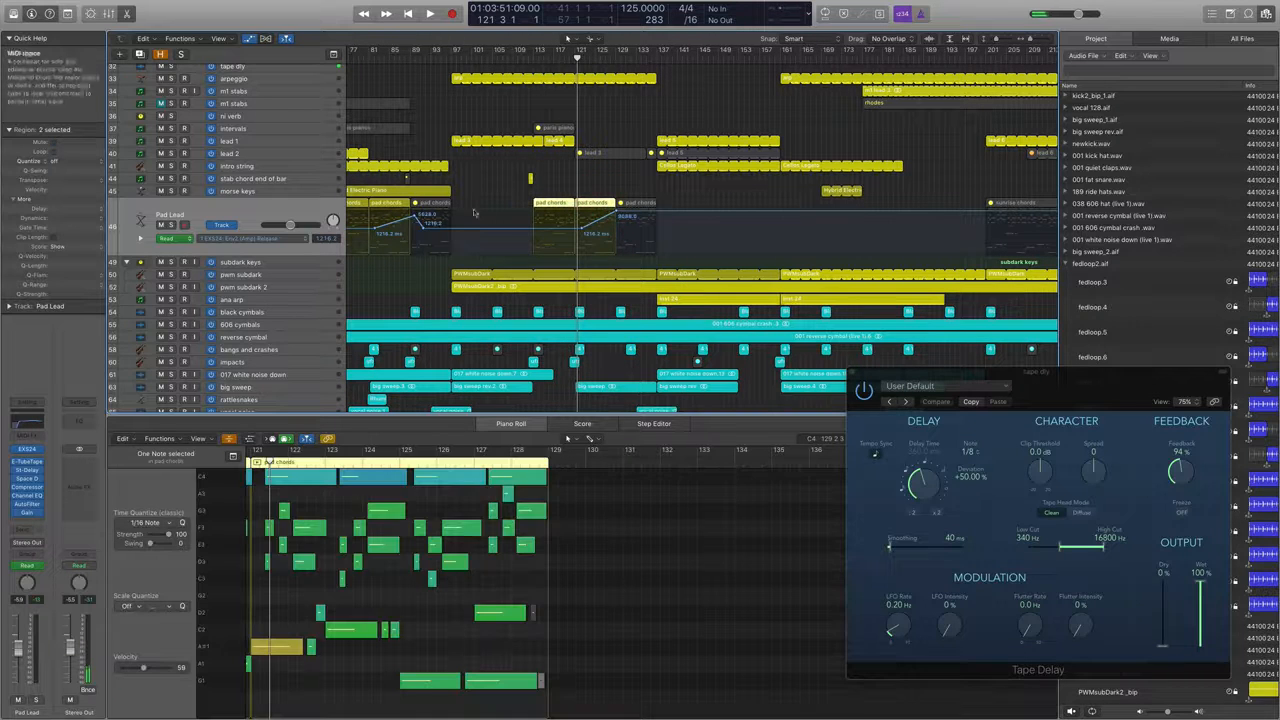
left_click(234, 240)
left_click(275, 247)
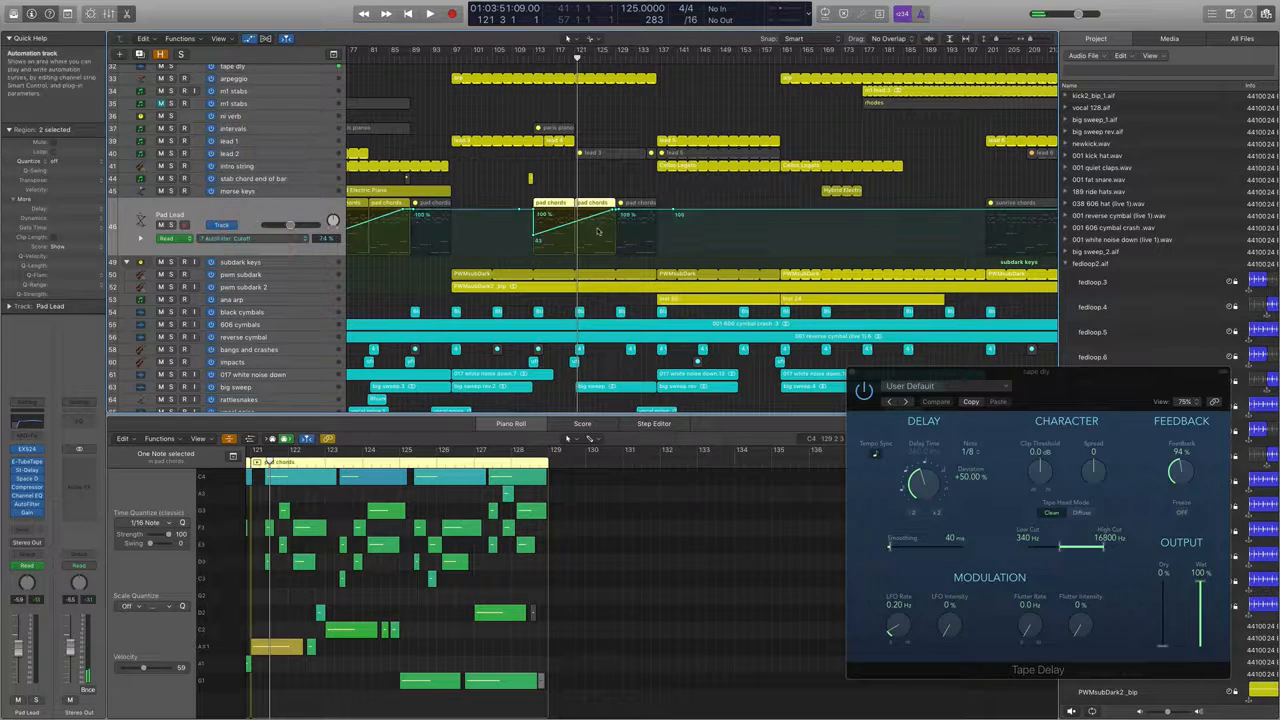
Review the arpeggio track's regions alongside the drum and bass tracks around bar 121
scroll(571, 188, "up", 5)
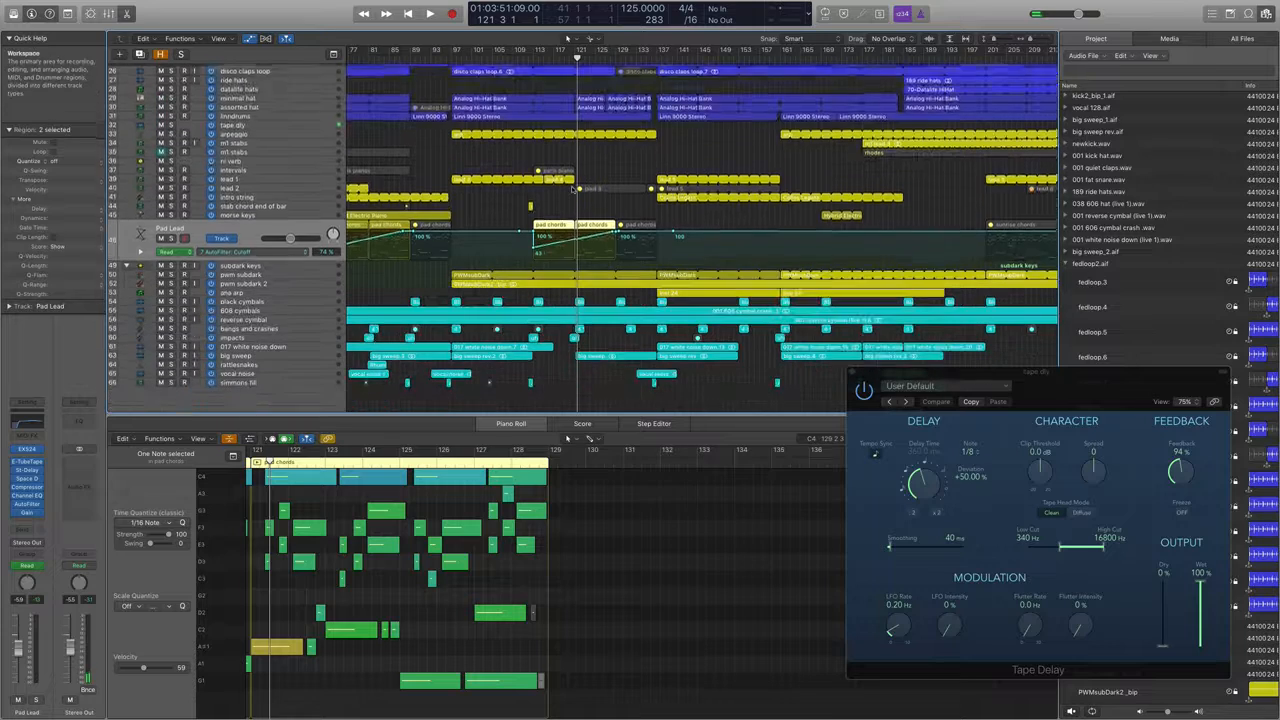
left_click(312, 174)
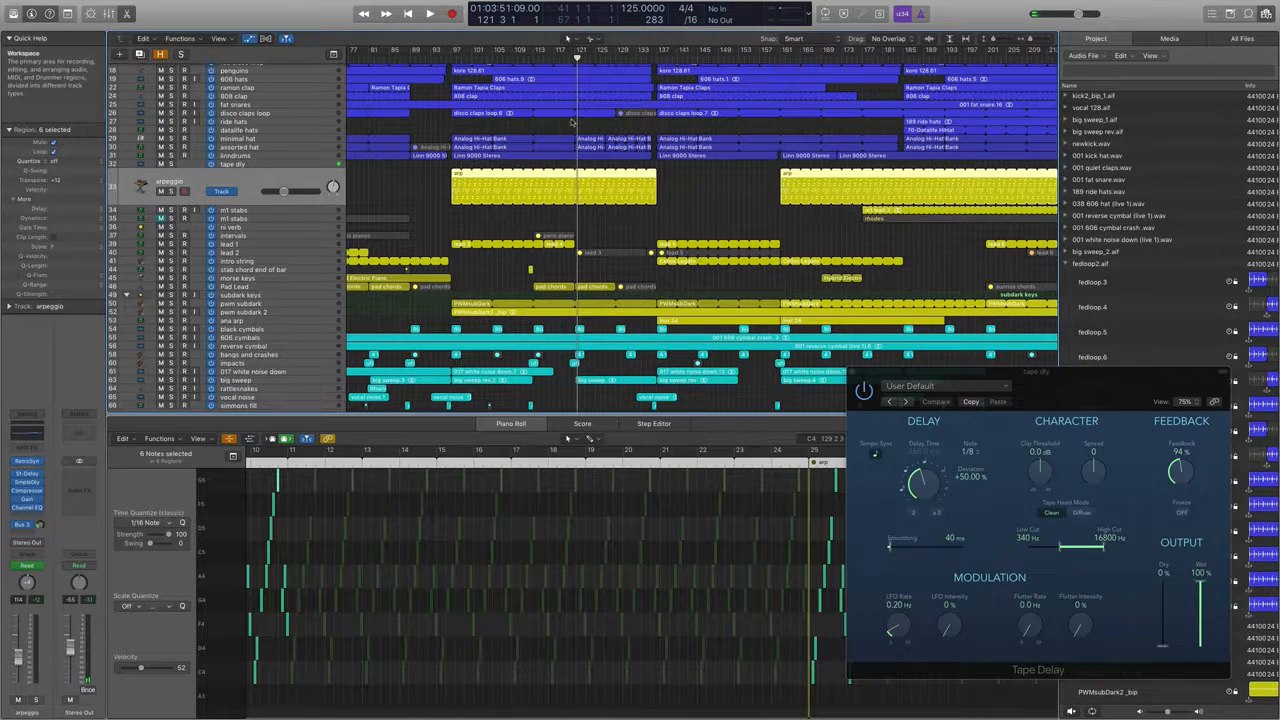
scroll(571, 121, "up", 4)
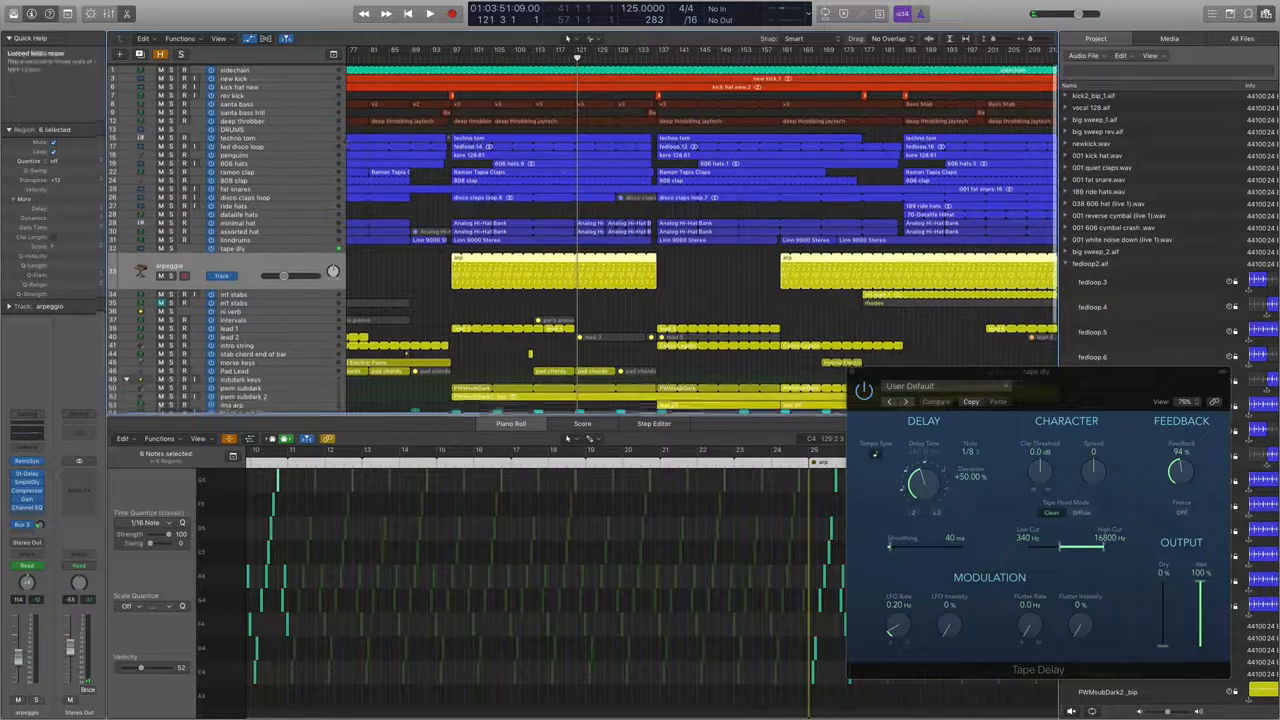
Display the santa bass track's Tal-BassLin Noise, Vcf Env and Release automation curves in turn during playback from bar 121
left_click(255, 103)
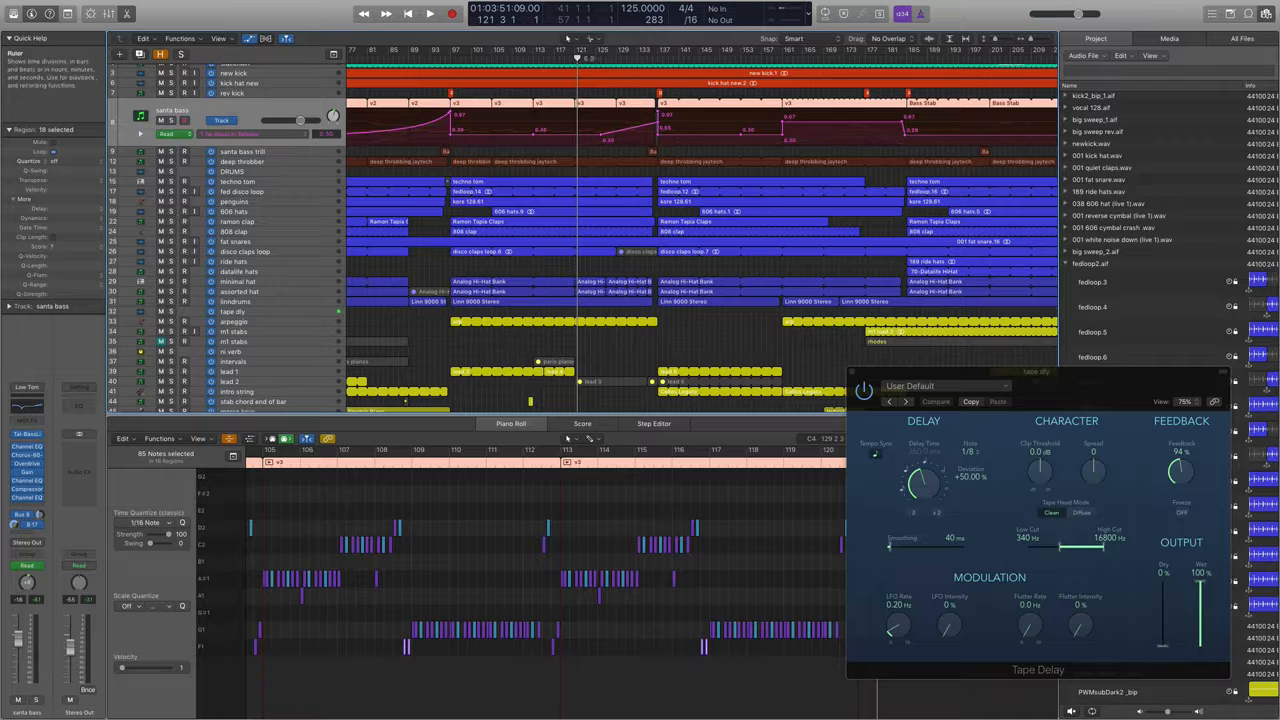
left_click(250, 133)
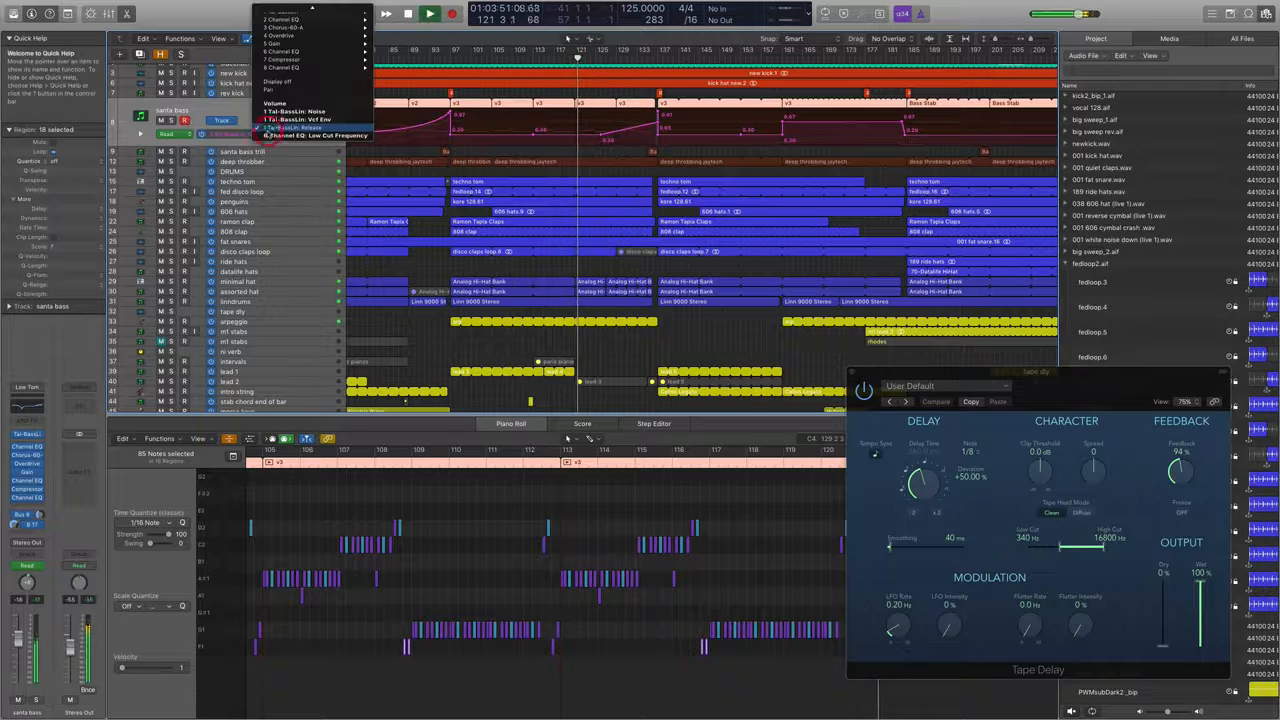
left_click(298, 112)
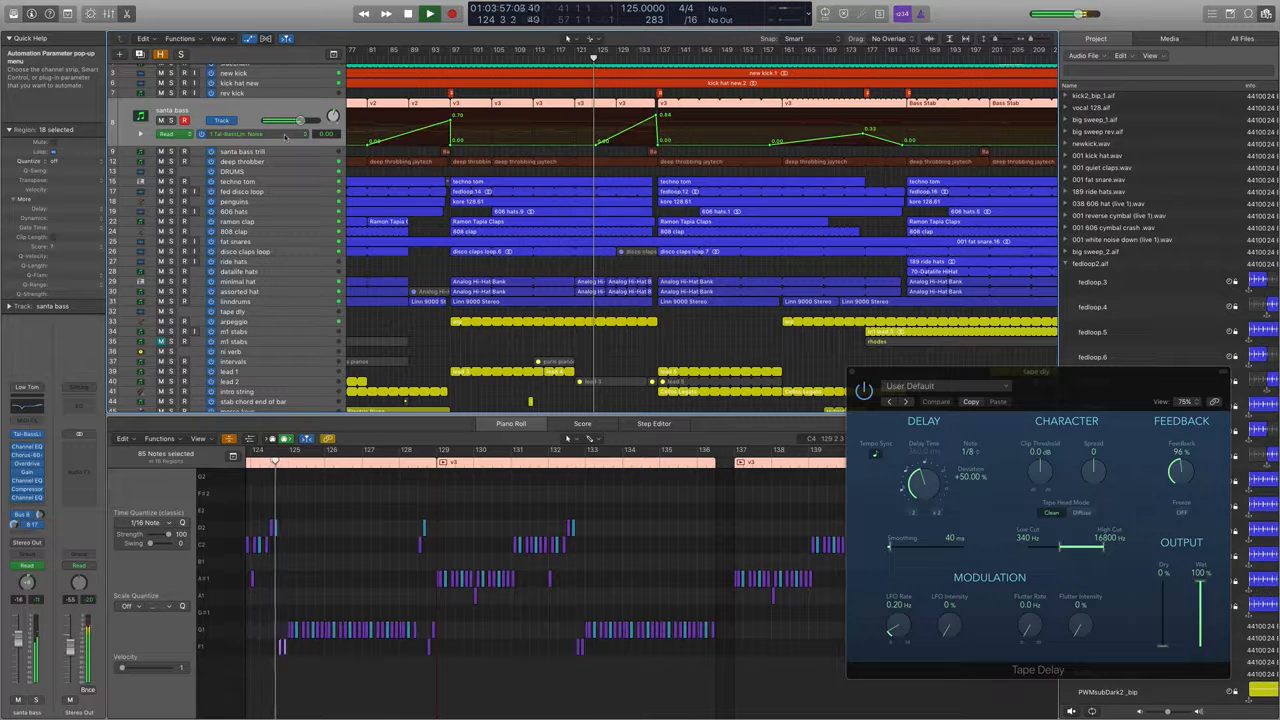
left_click(285, 136)
left_click(300, 140)
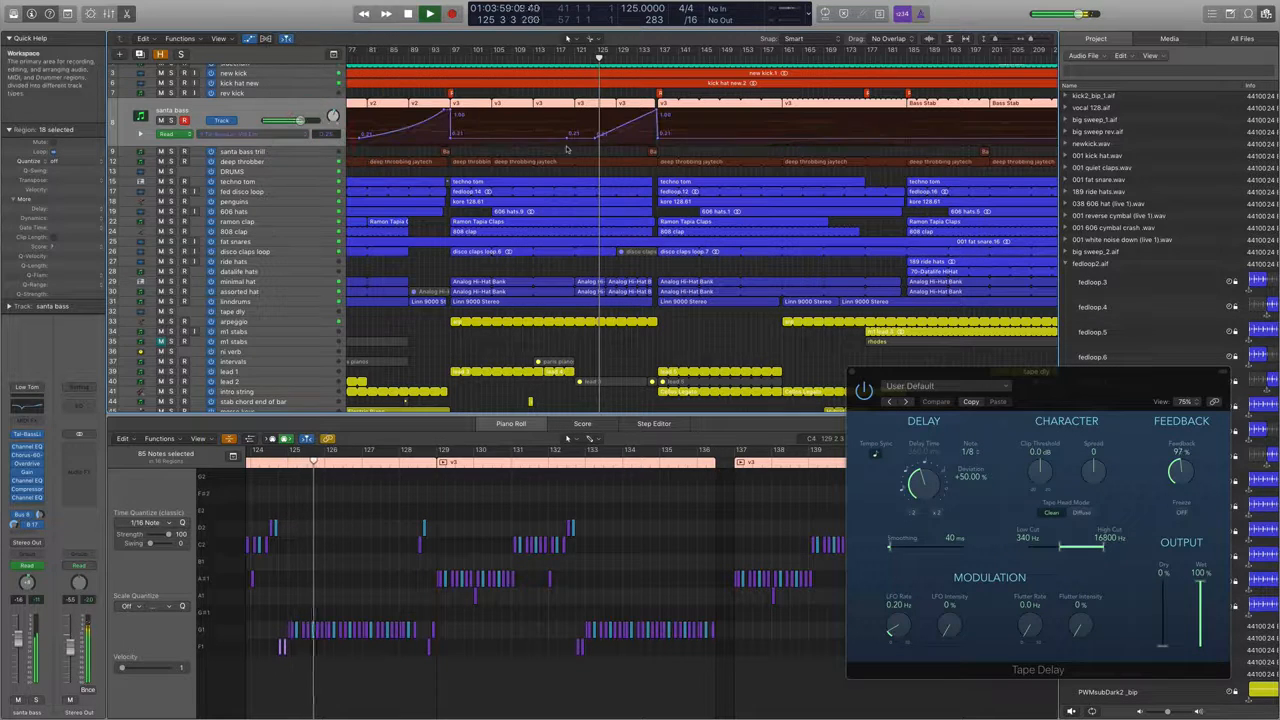
left_click(290, 136)
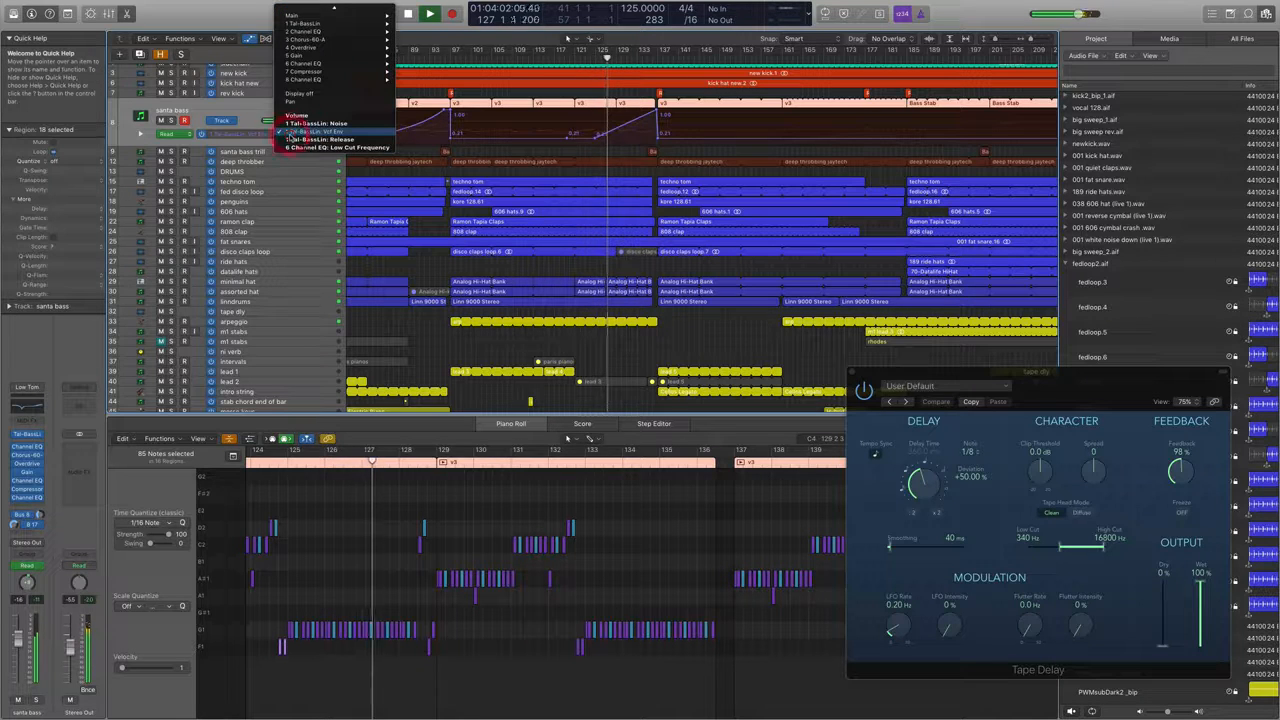
left_click(340, 139)
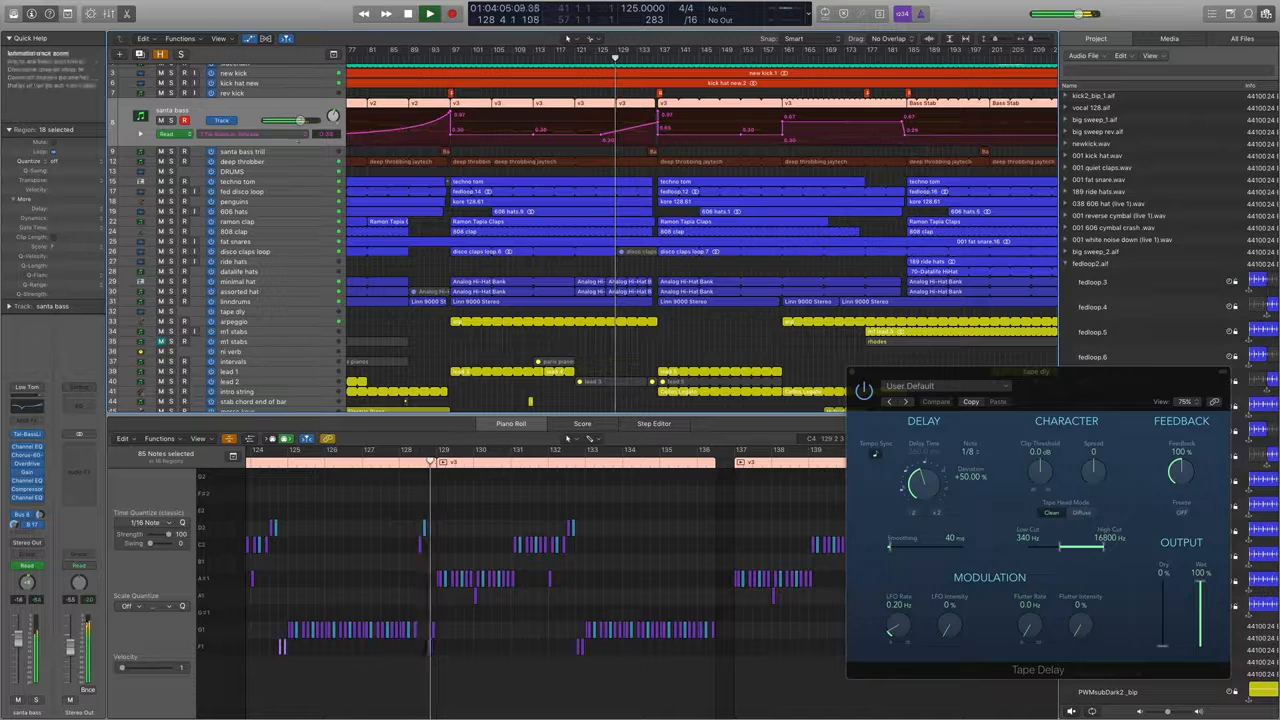
Switch santa bass's automation lane to Channel EQ Low Cut Frequency, and raise the point just before bar 137 to 180 Hz
left_click(286, 134)
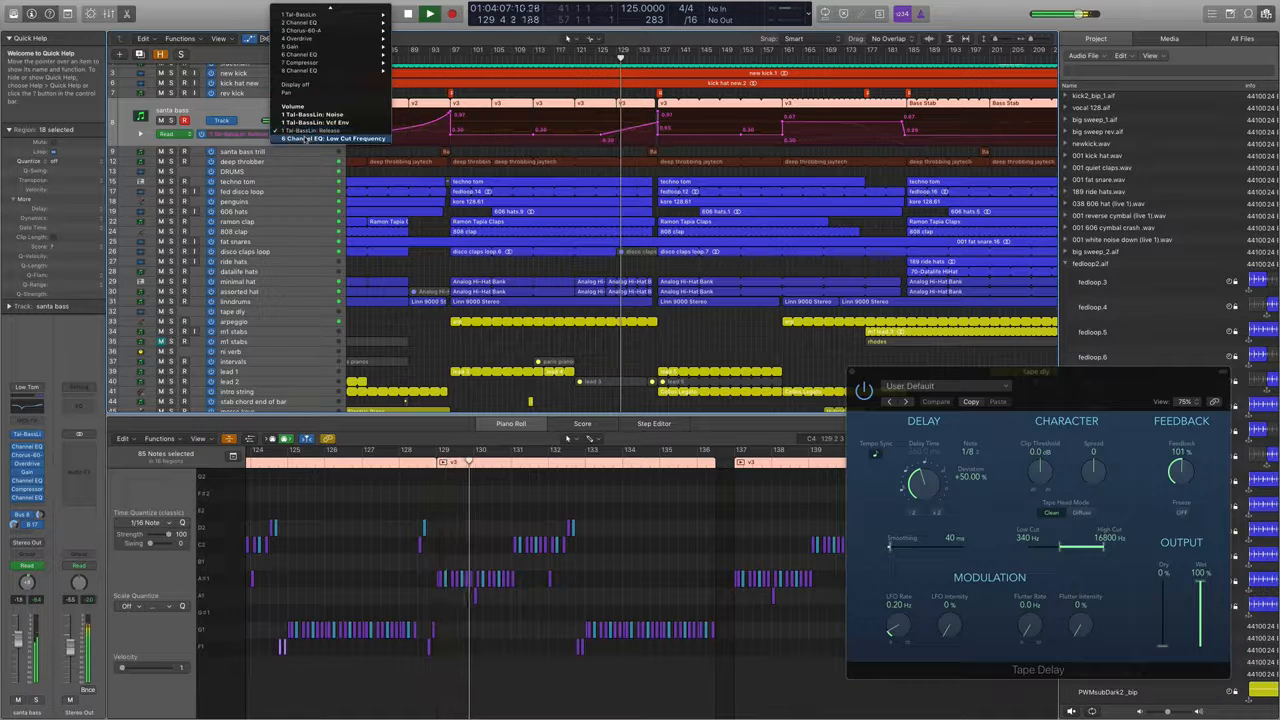
left_click(310, 138)
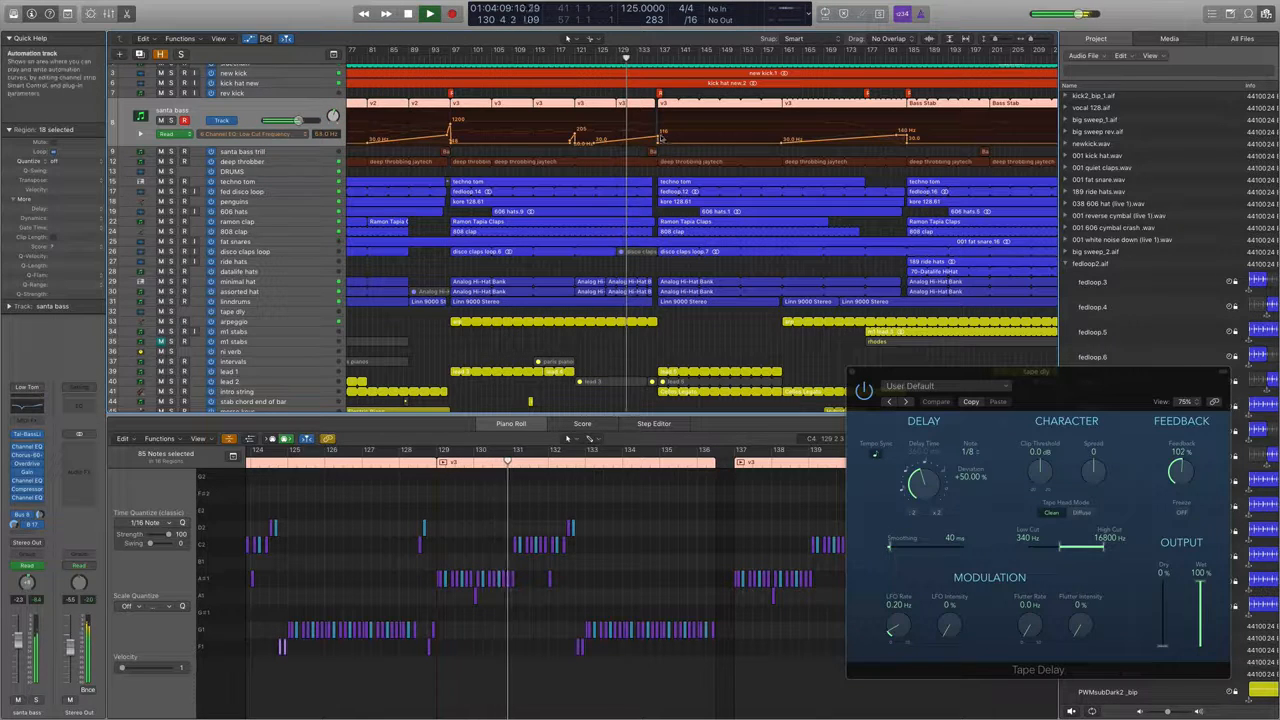
left_click_drag(658, 138, 658, 134)
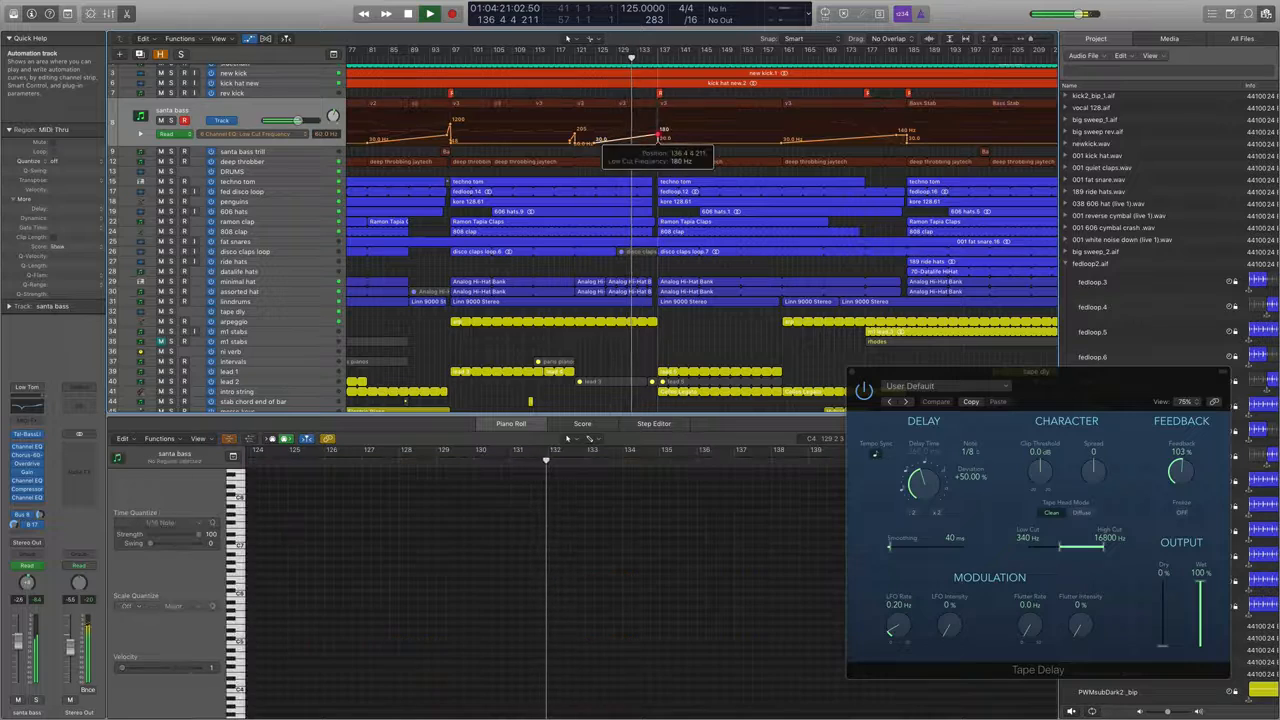
scroll(660, 190, "down", 4)
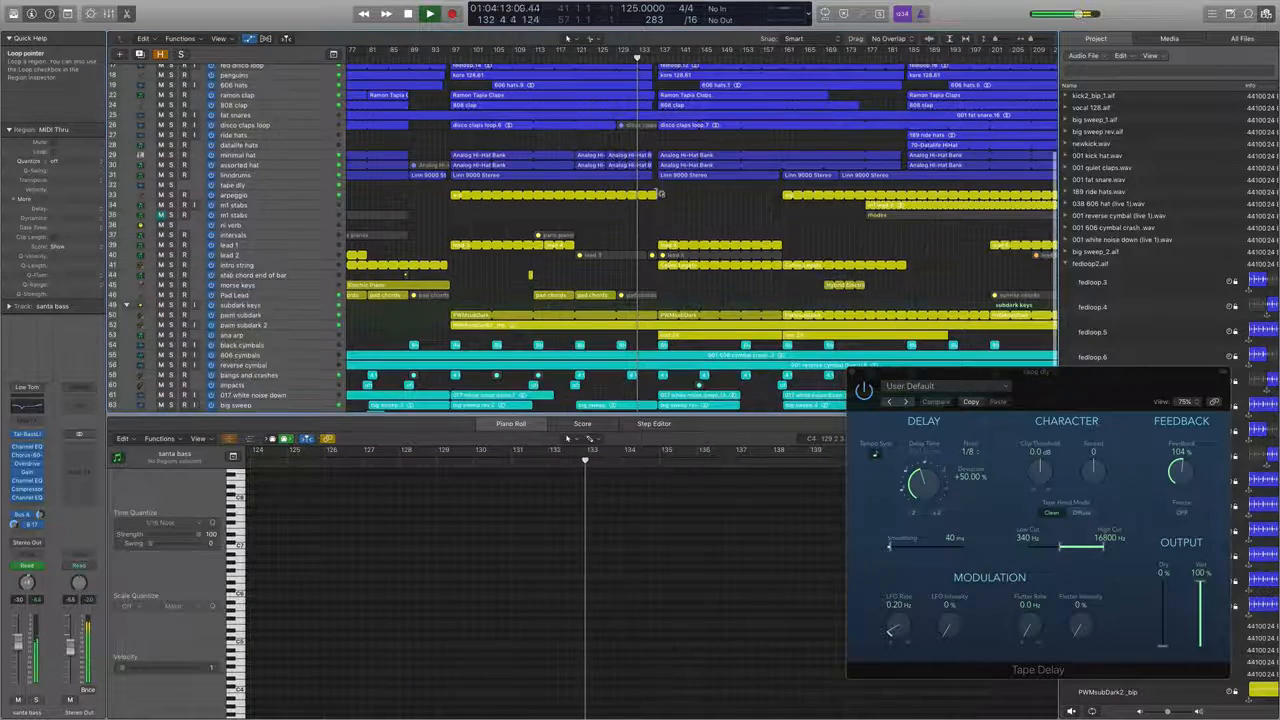
scroll(660, 193, "up", 5)
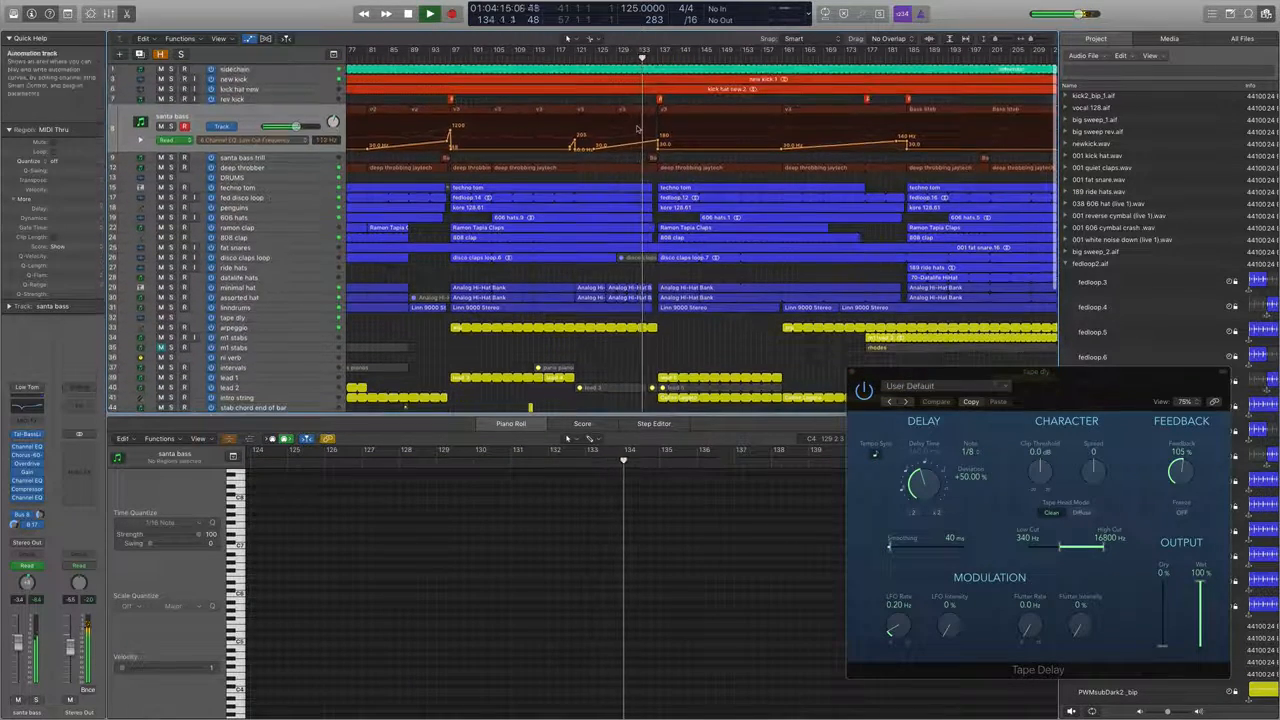
Stop playback and display the notes of santa bass's v3 regions leading up to bar 137
scroll(577, 273, "right", 3)
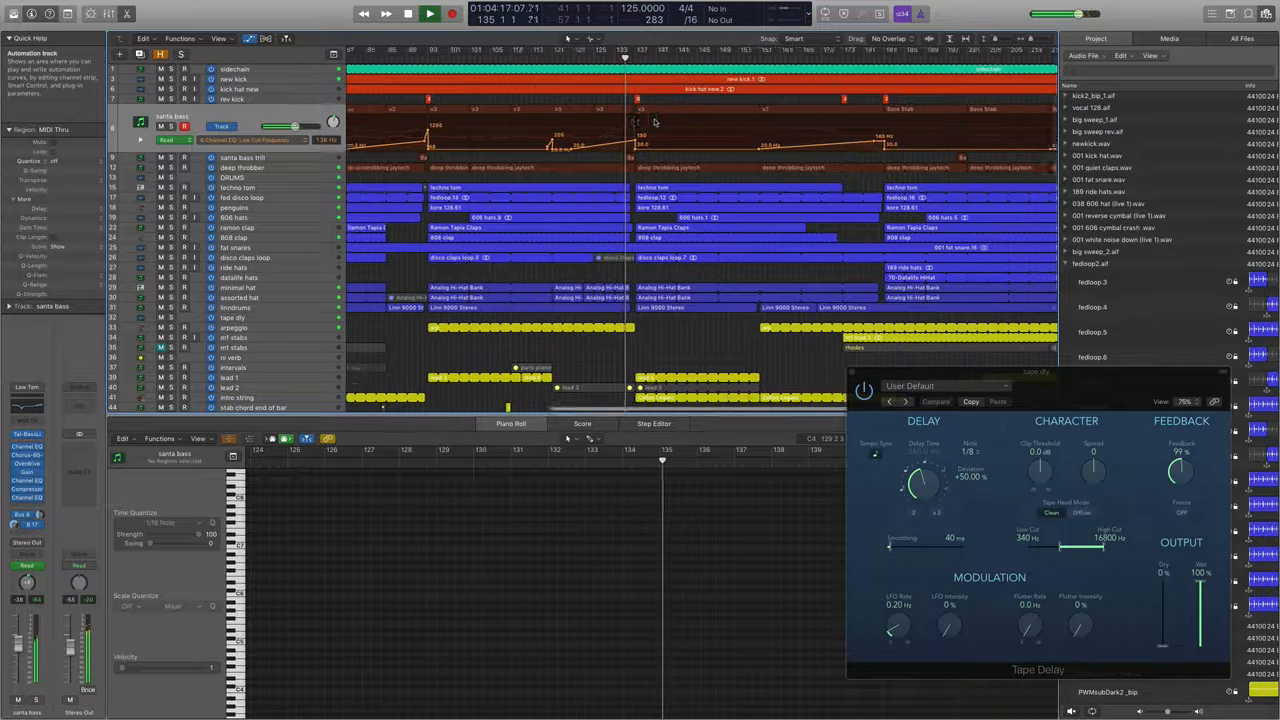
key("space")
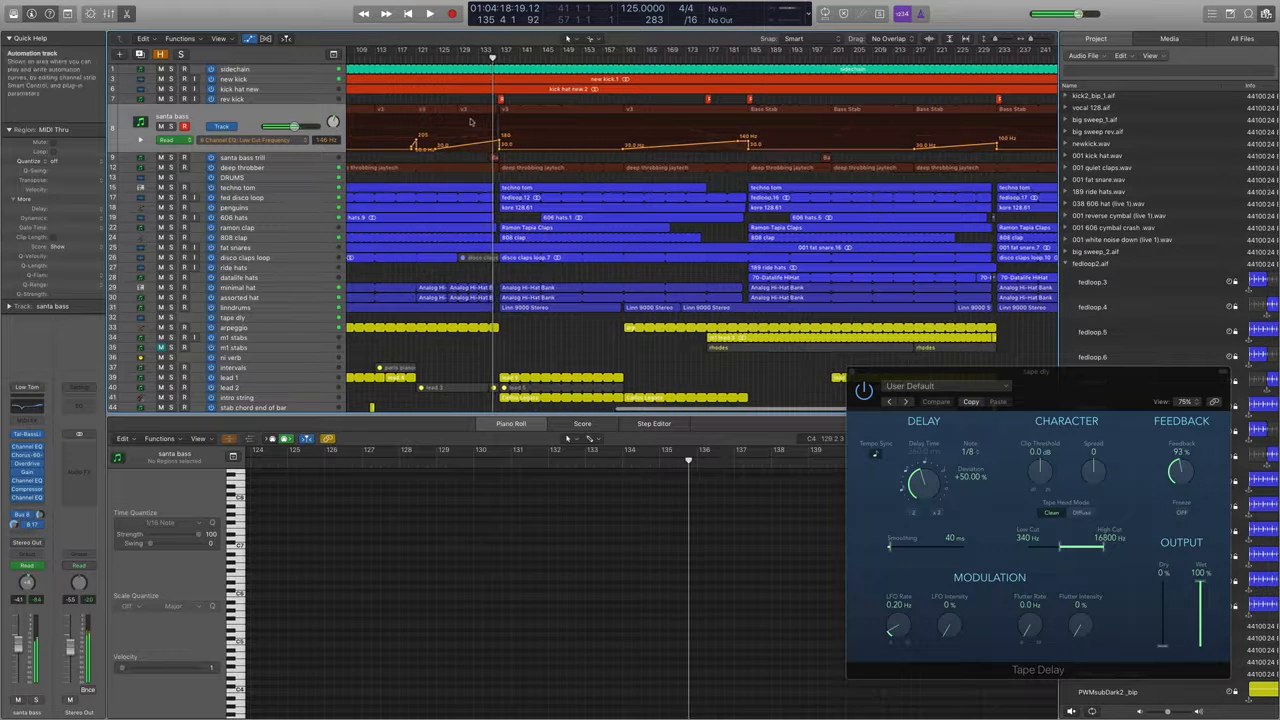
scroll(474, 110, "left", 1)
scroll(474, 110, "left", 3)
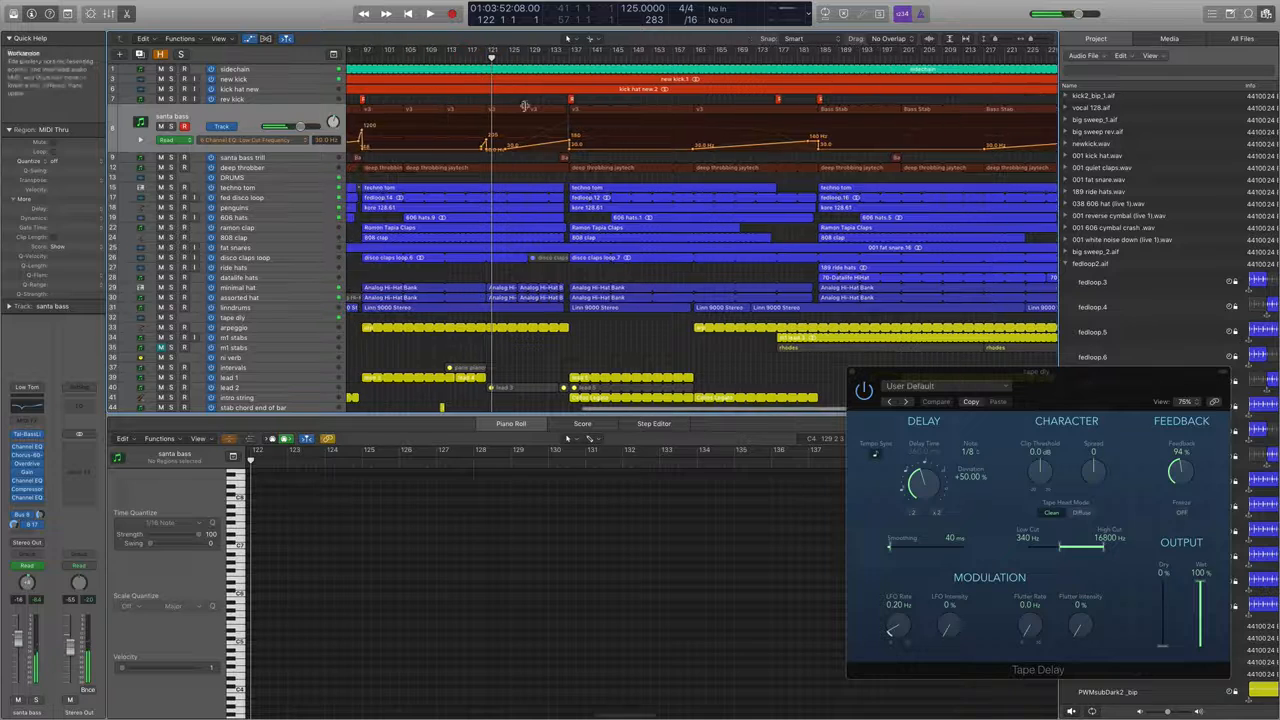
left_click(513, 108)
left_click(557, 108)
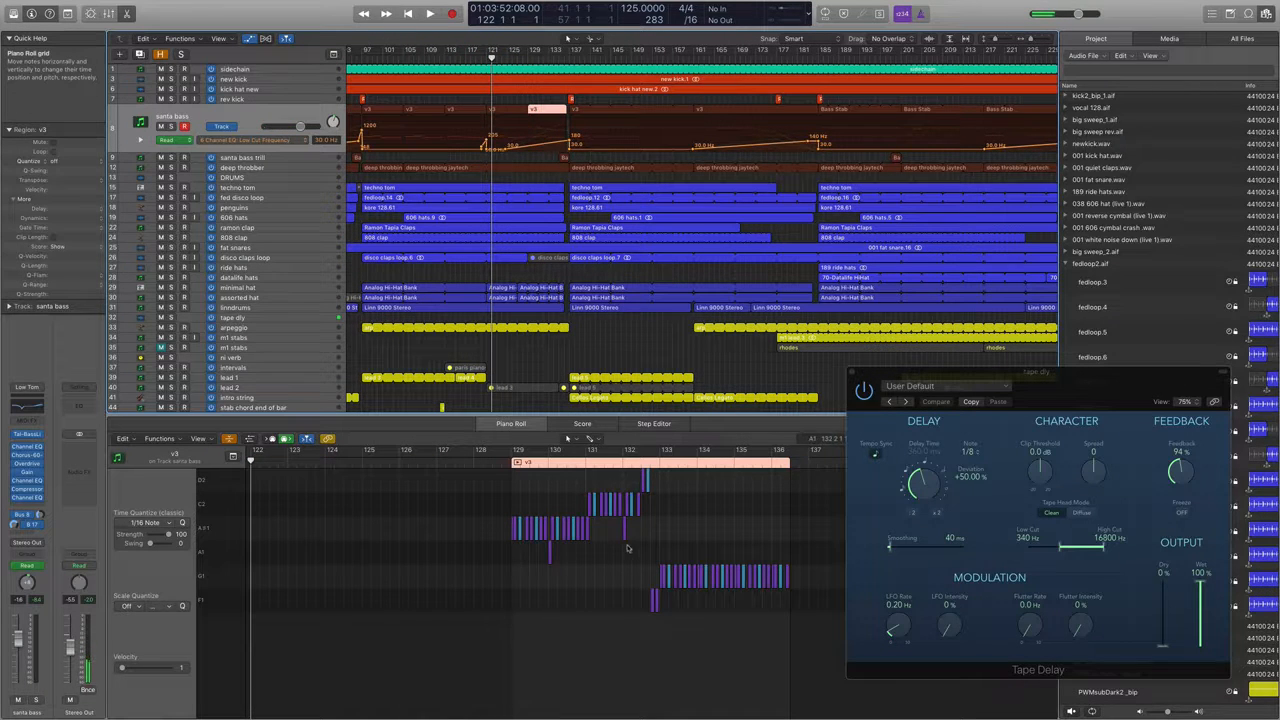
left_click(488, 108)
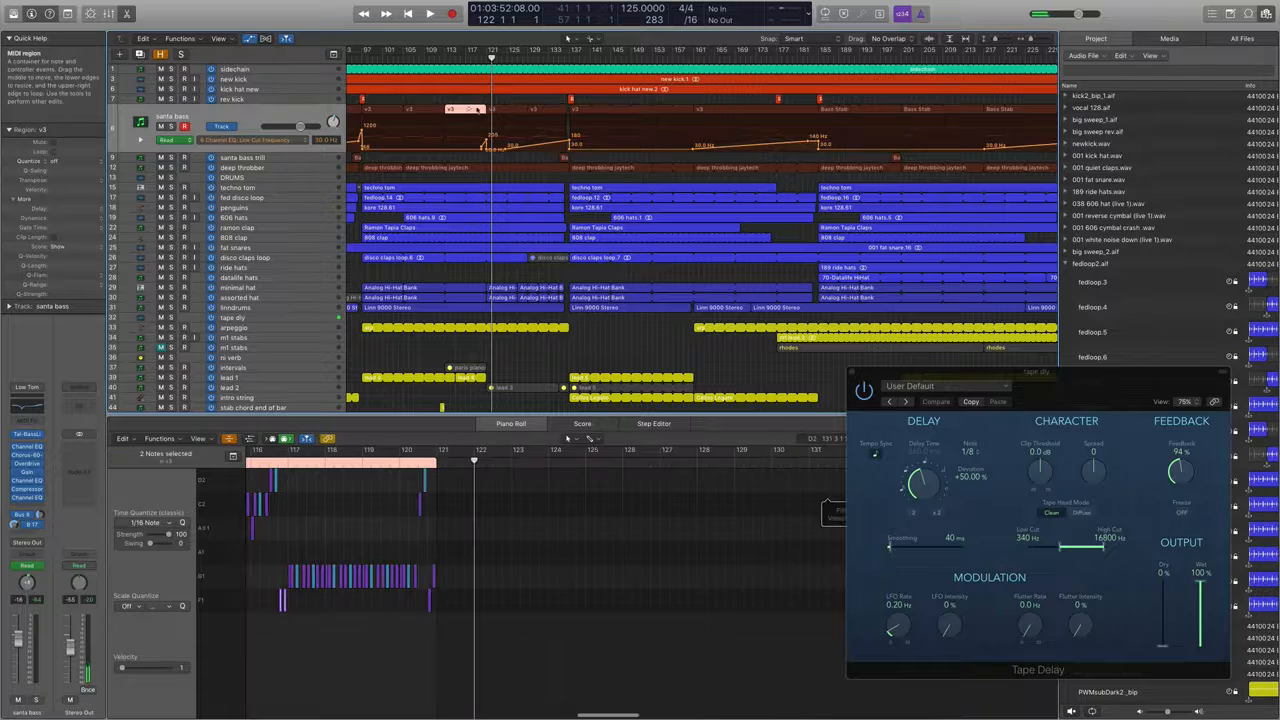
Select santa bass's v2 region ending at bar 97 and examine its note pattern up close and in full
scroll(400, 108, "left", 3)
left_click(382, 109)
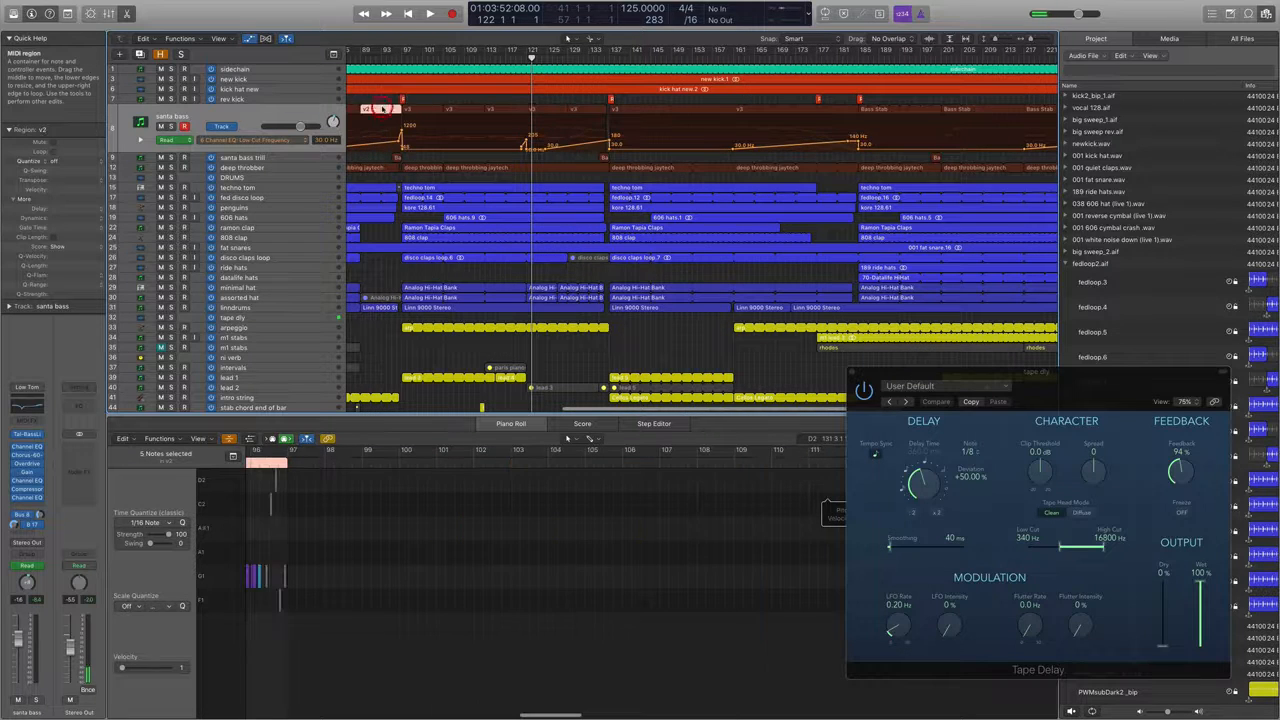
key("super+Right")
key("super+Right")
key("super+Right")
key("super+Right")
key("super+Right")
key("super+Right")
key("super+Left")
key("super+Left")
key("super+Left")
key("super+Left")
key("super+Left")
key("super+Left")
key("super+Left")
key("super+Left")
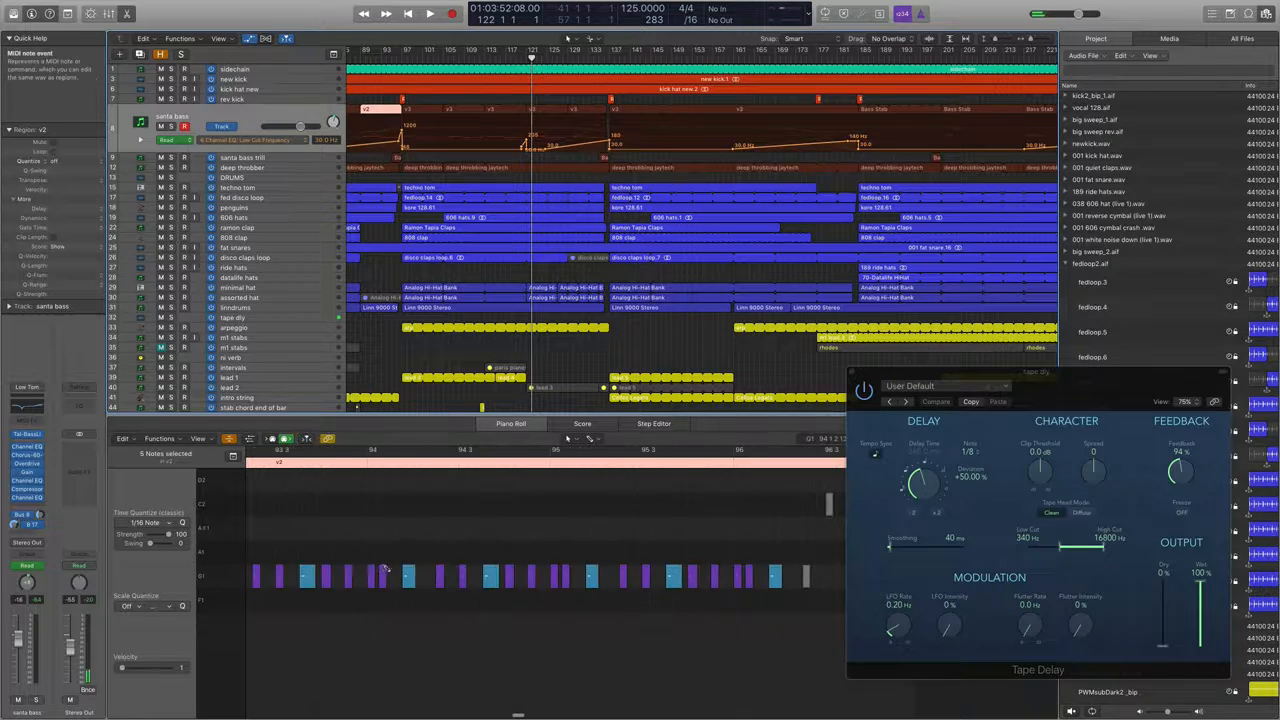
key("super+Up")
scroll(514, 594, "right", 3)
scroll(513, 594, "right", 5)
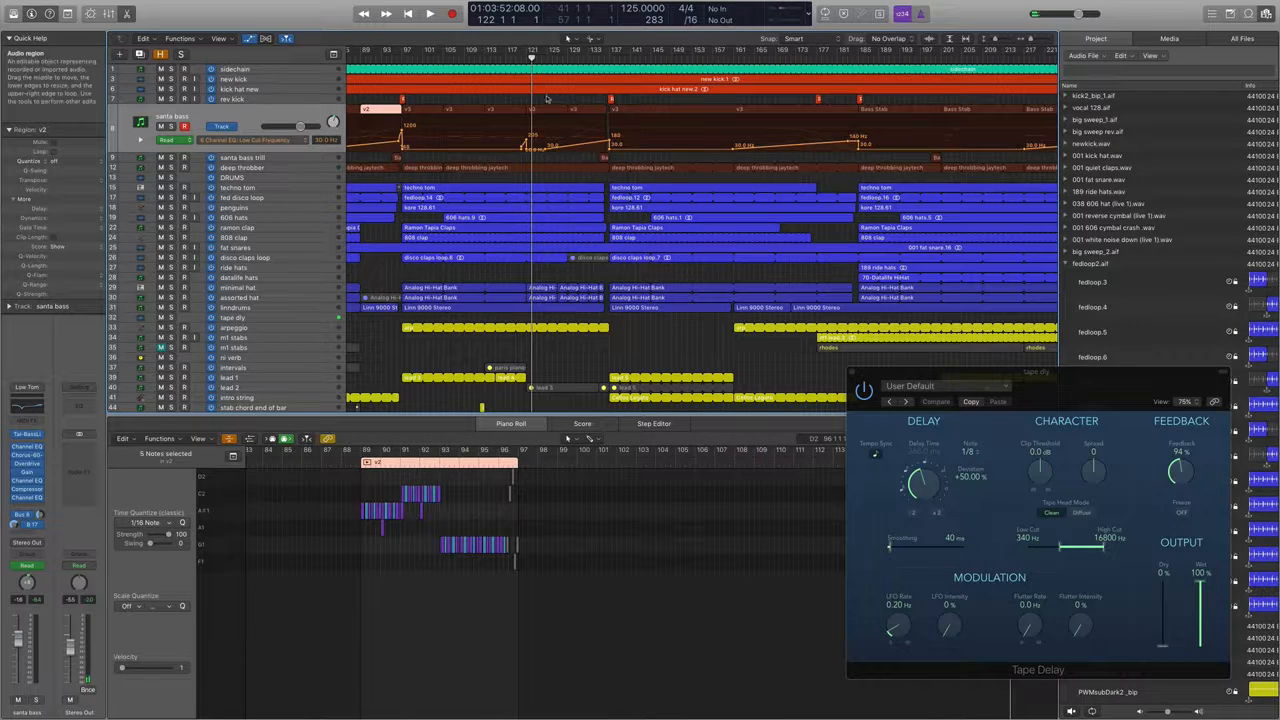
Display the notes of santa bass's v3 region spanning bars 129 to 137 during playback
left_click(582, 109)
key("super+Right")
key("super+Right")
key("super+Right")
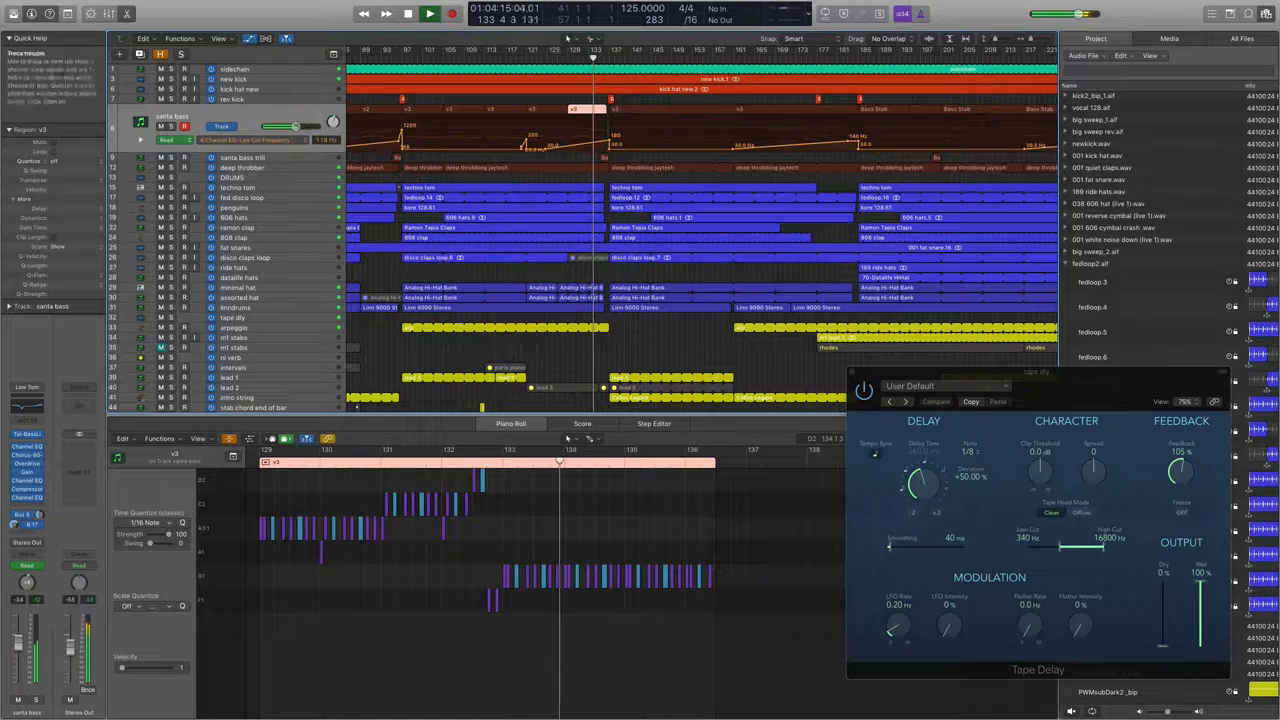
Audition the DRUMS tracks in solo, replaying from about bar 129, and turn the solo off again
left_click(172, 178)
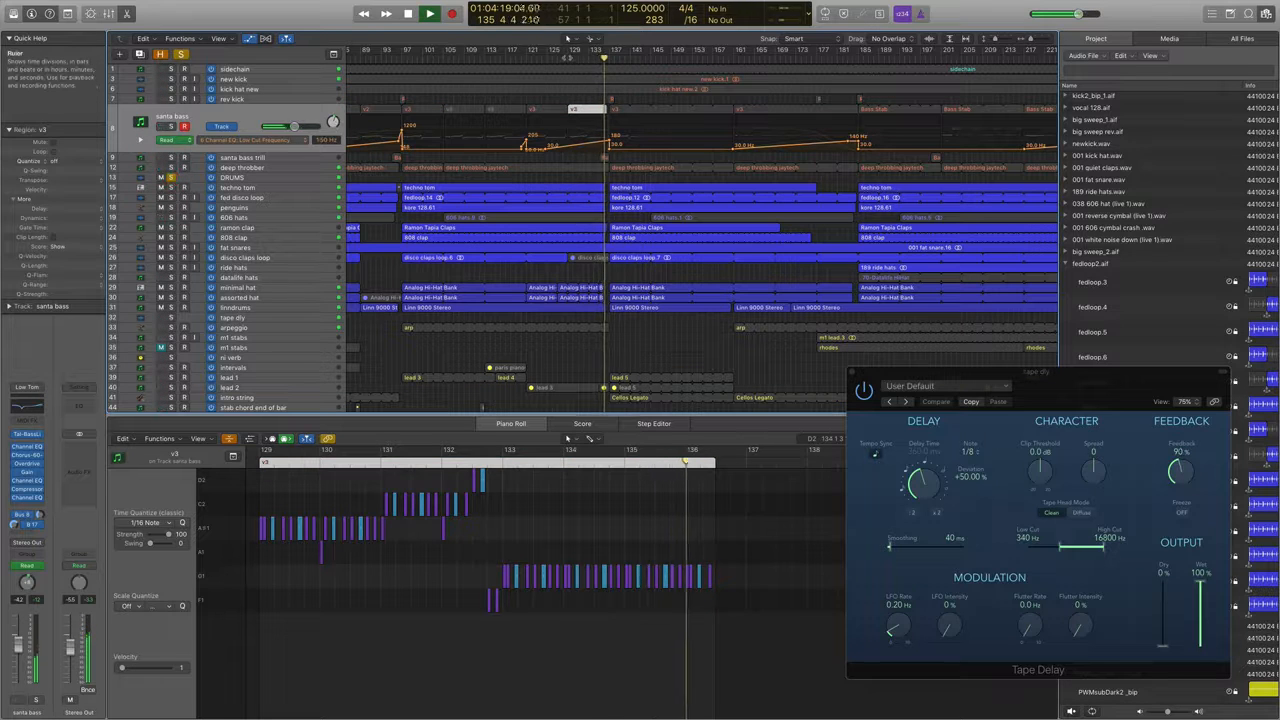
left_click(567, 57)
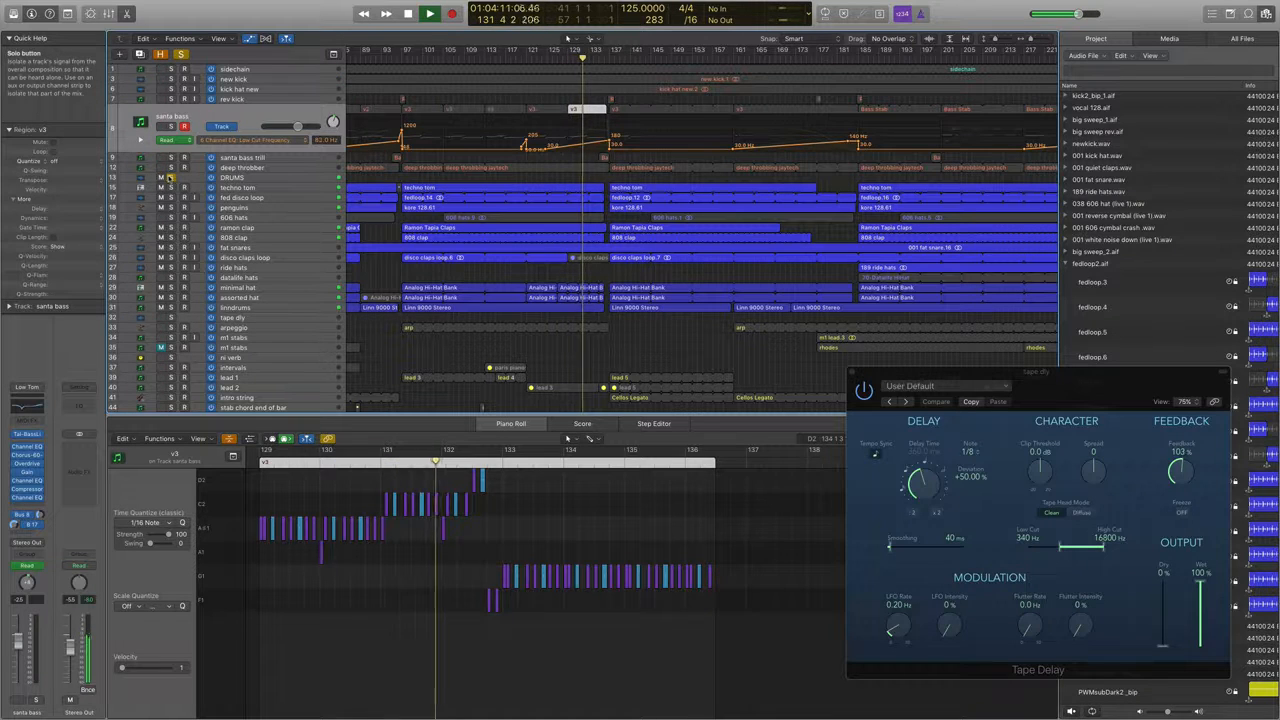
left_click(171, 178)
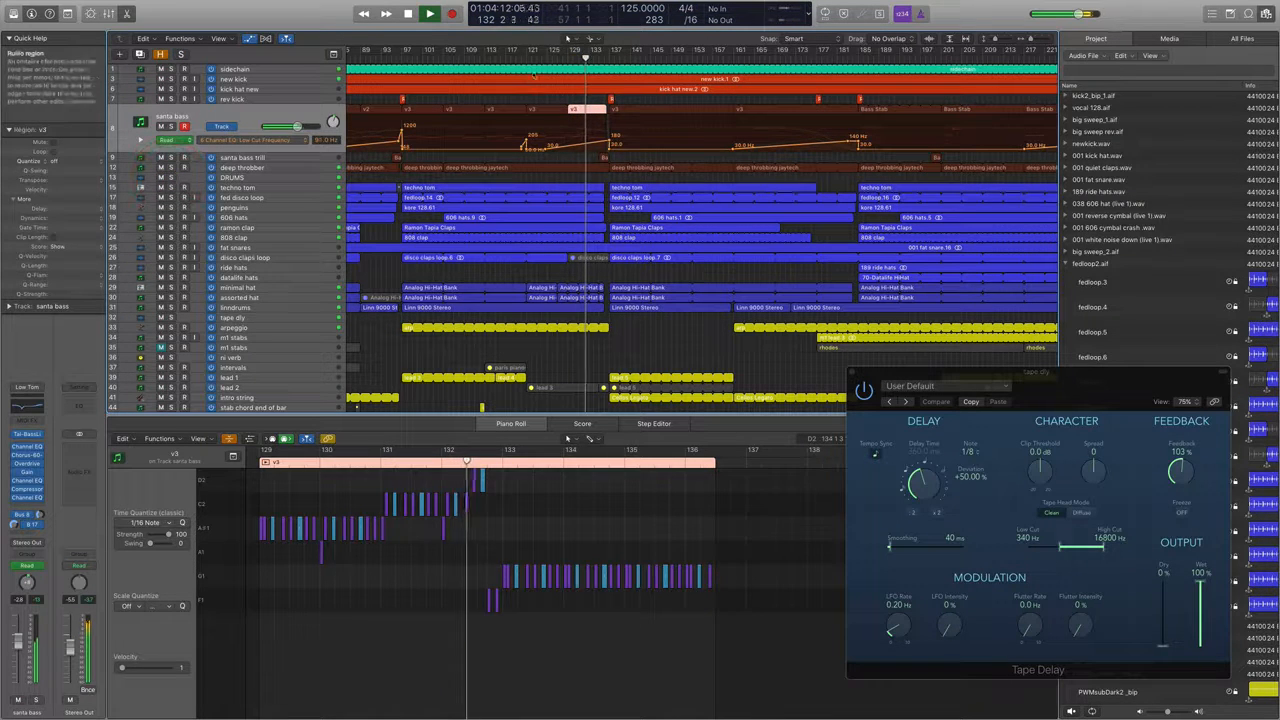
left_click(161, 179)
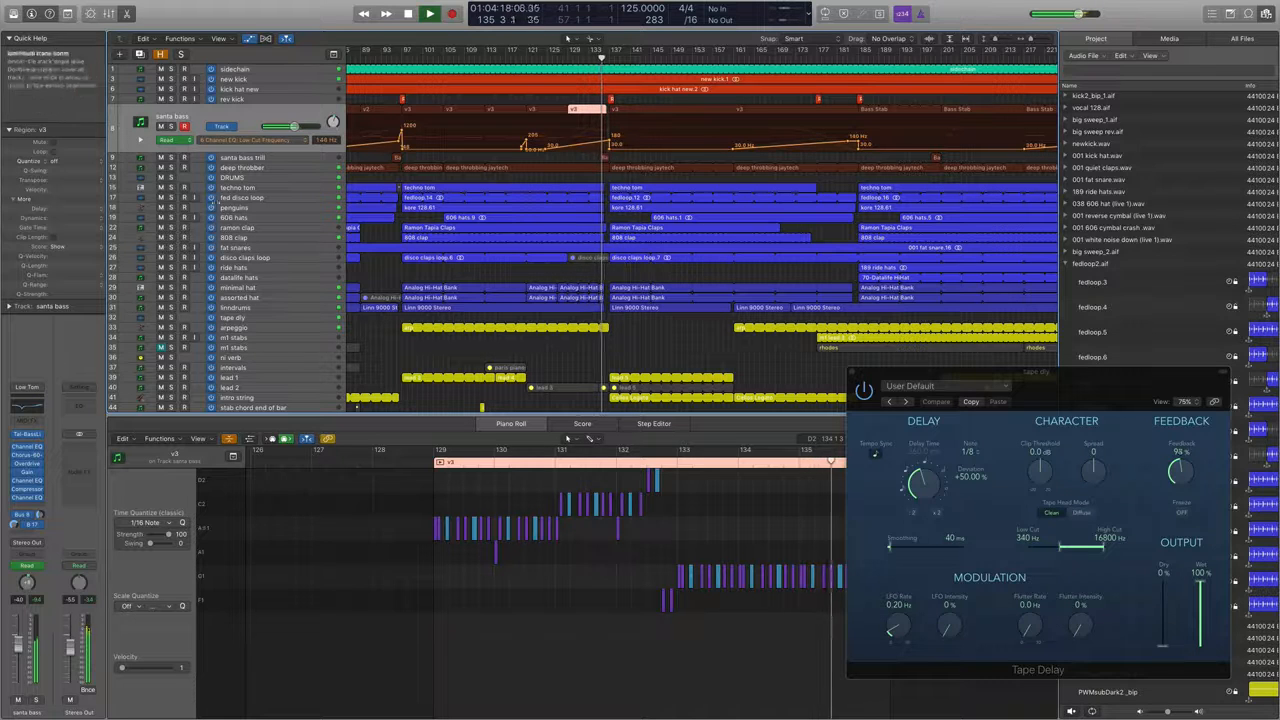
Solo the ana arp track after the bar 137 transition, stop playback and select its Inst 24 region starting there
key("super+Right")
key("super+Right")
key("super+Right")
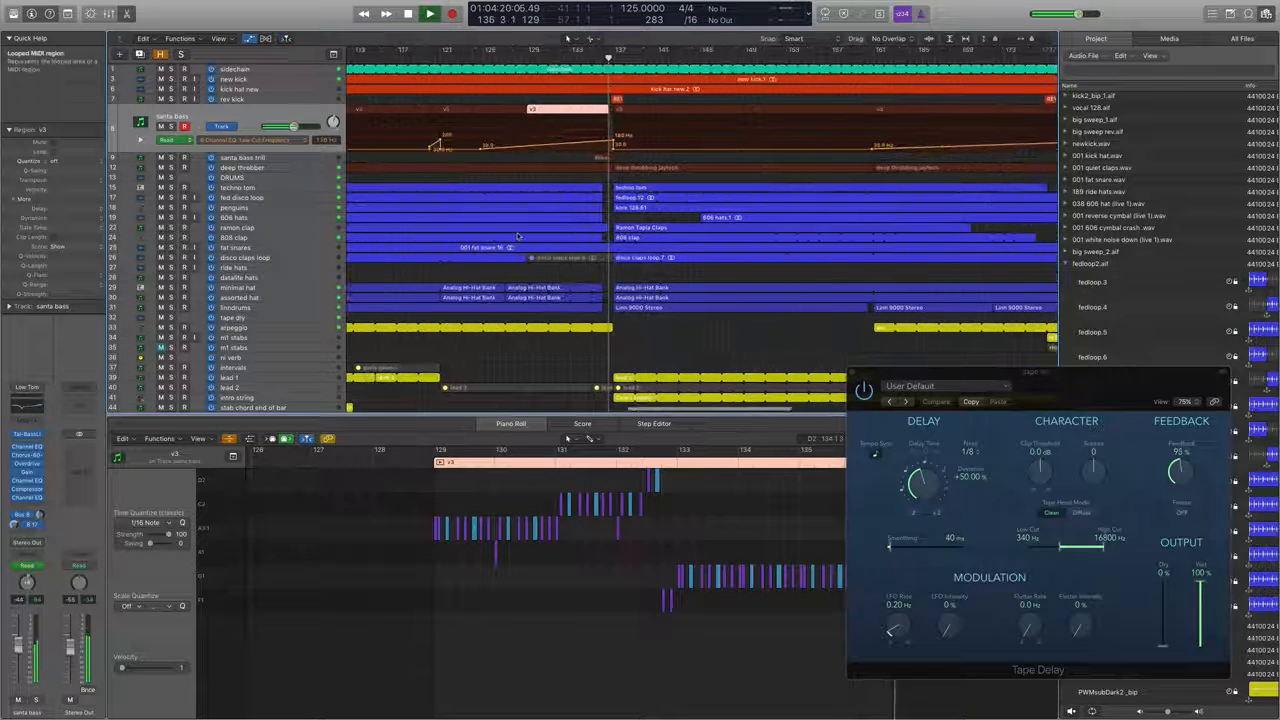
scroll(500, 236, "right", 3)
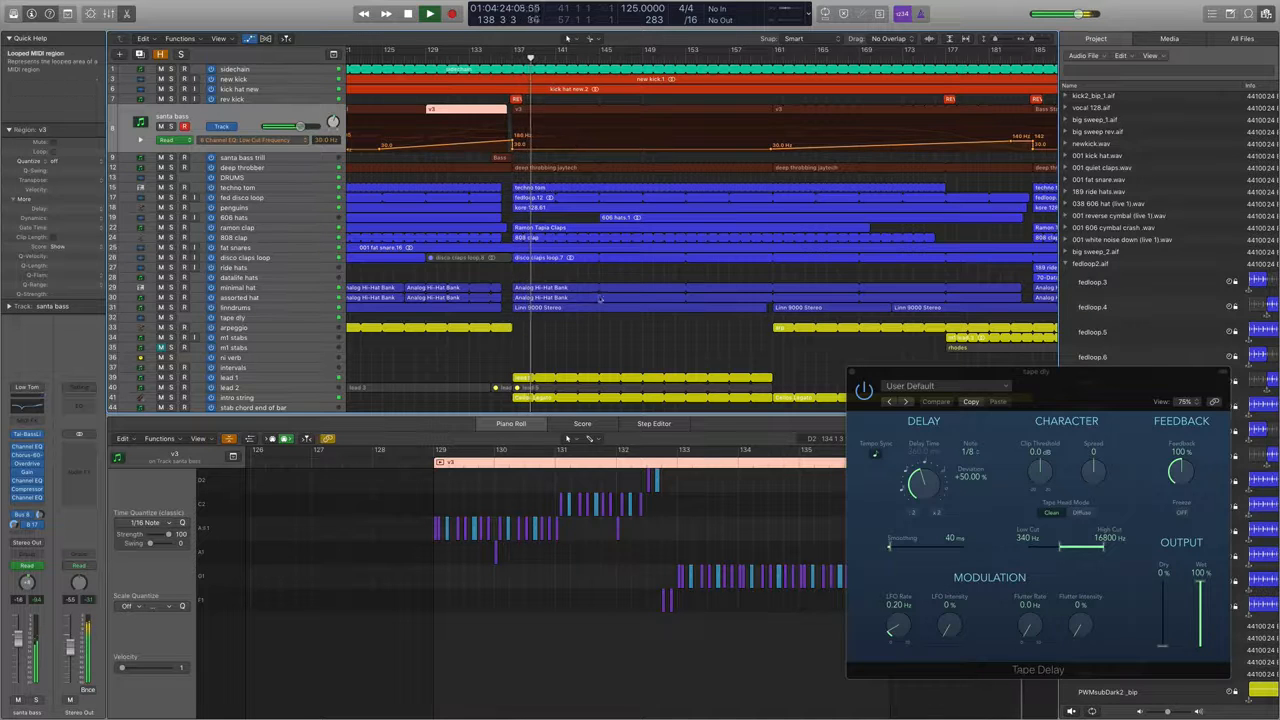
scroll(600, 298, "down", 5)
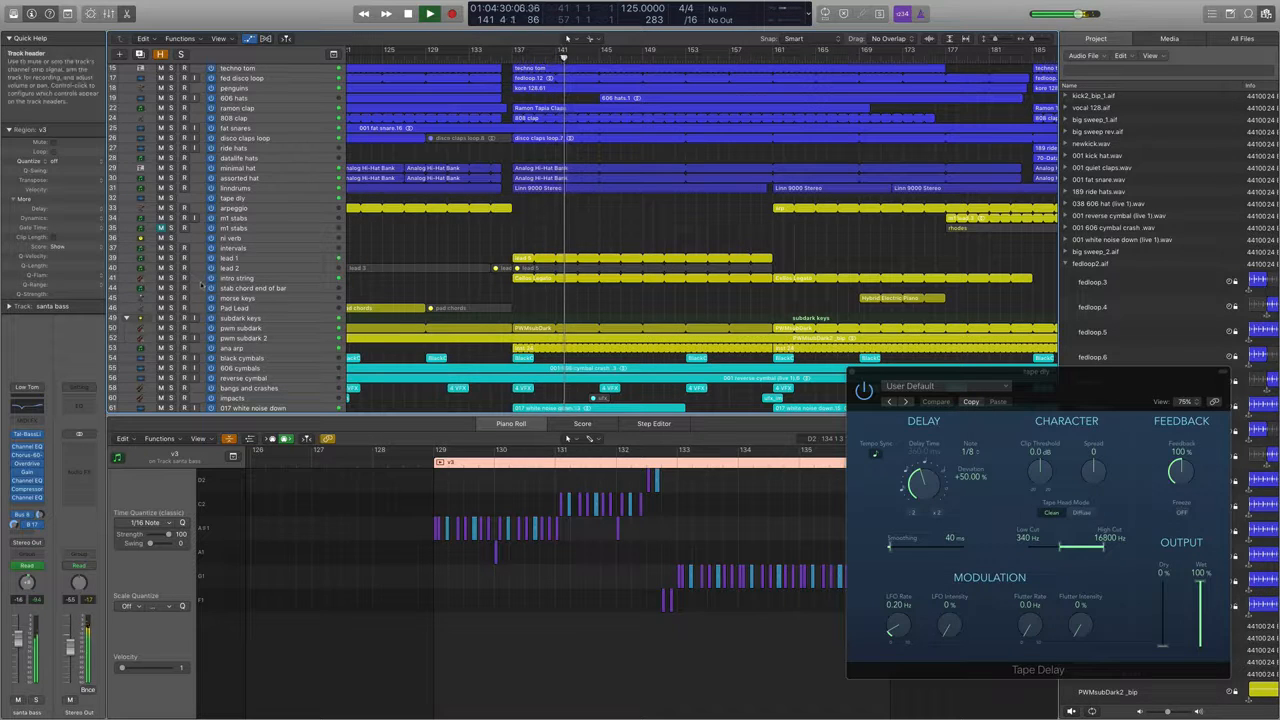
left_click(171, 348)
left_click(256, 350)
key("space")
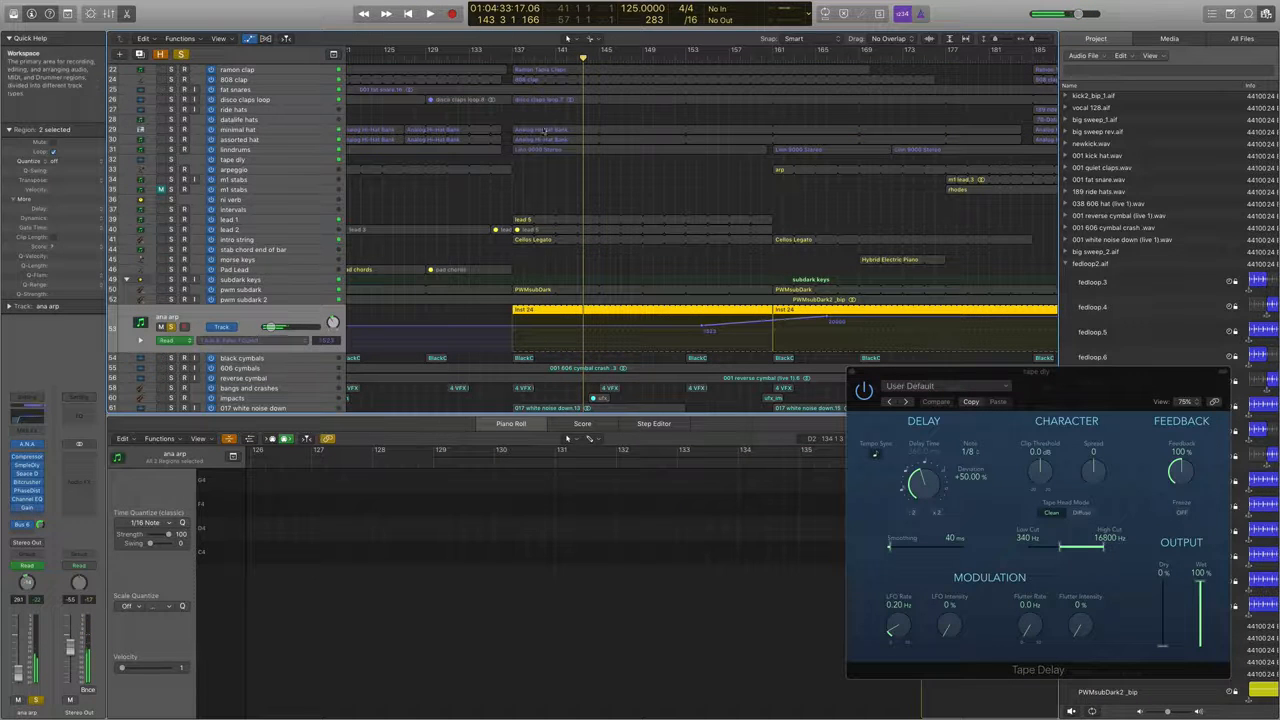
left_click(472, 316)
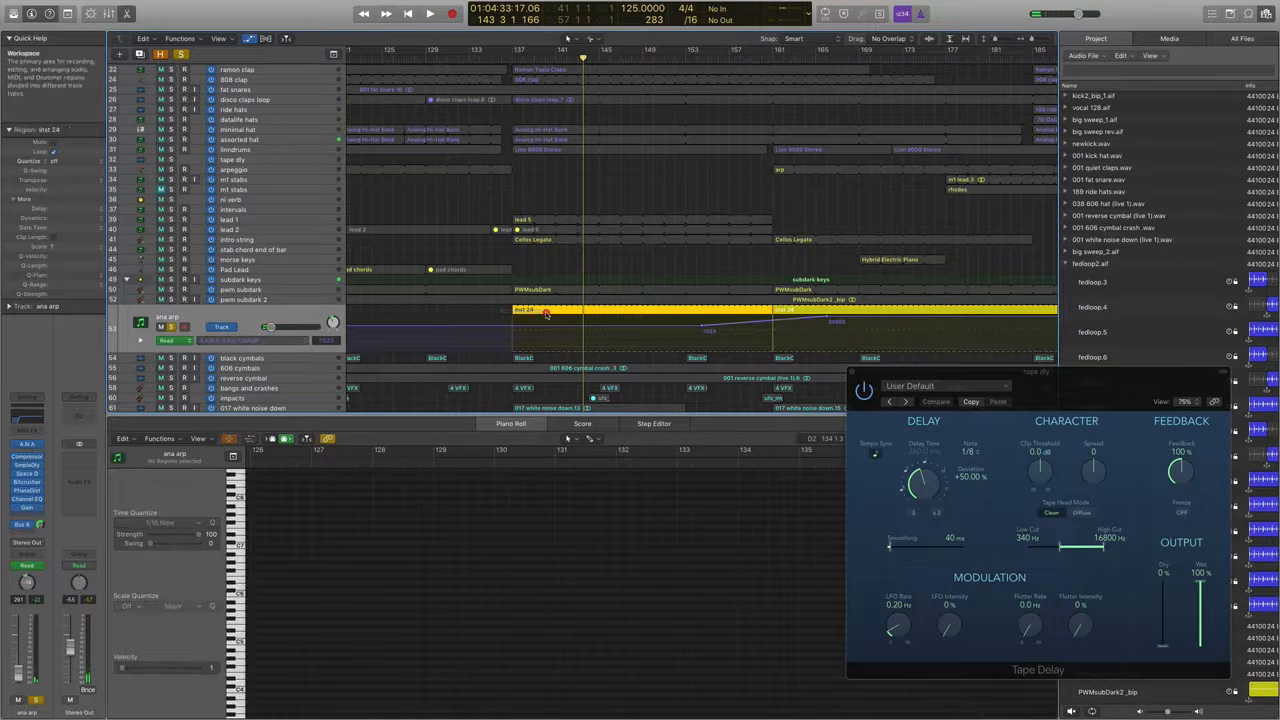
Inspect the ana arp track's A.N.A synth settings, and return the track from solo to the full mix
left_click(28, 445)
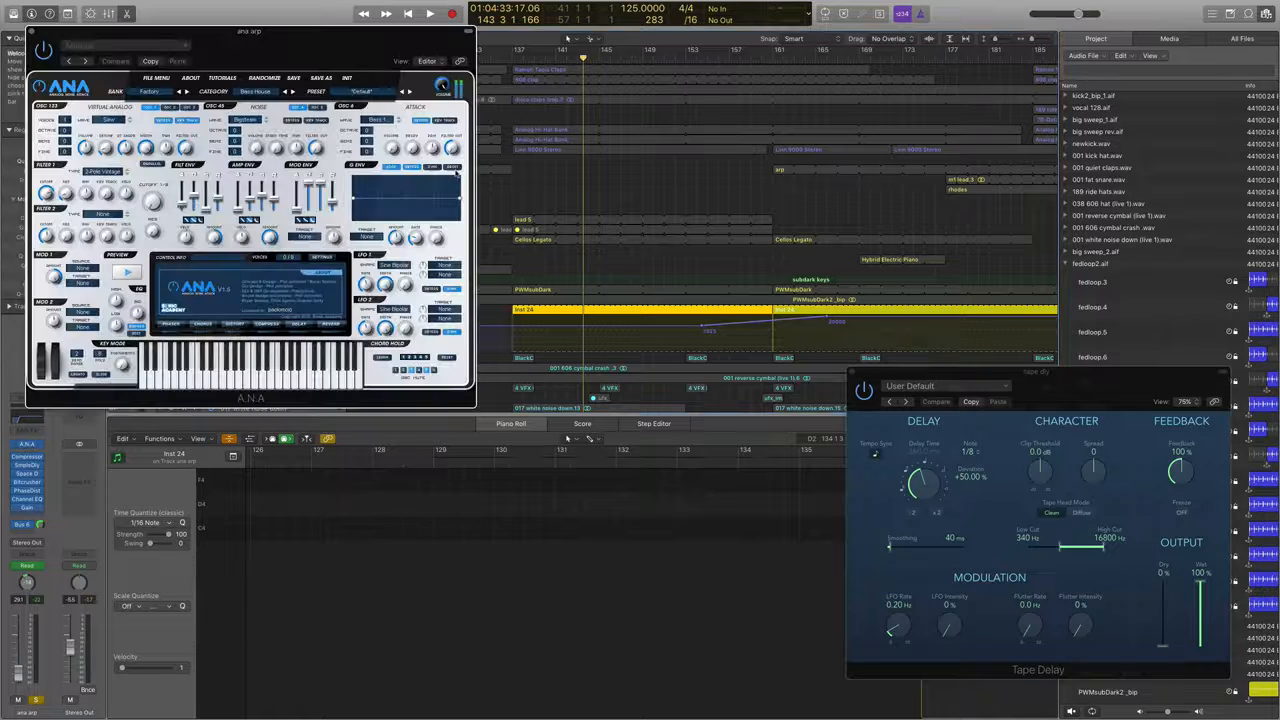
left_click_drag(275, 44, 936, 257)
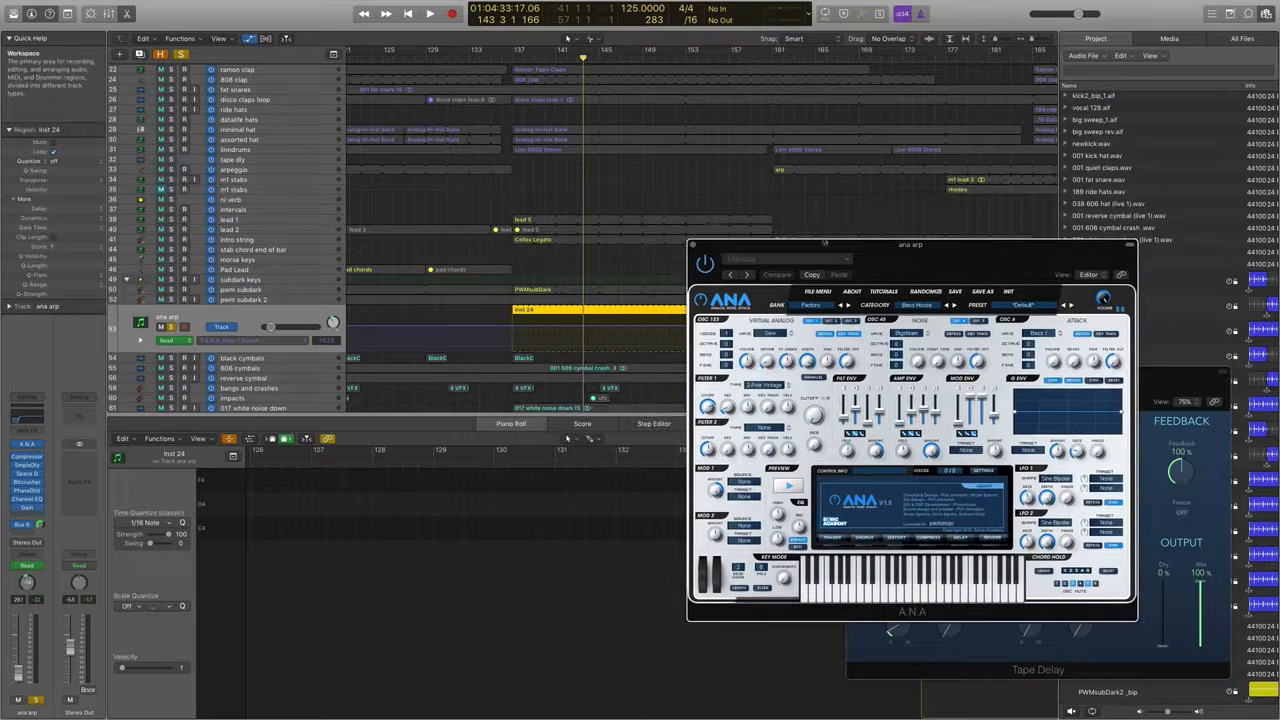
left_click(692, 245)
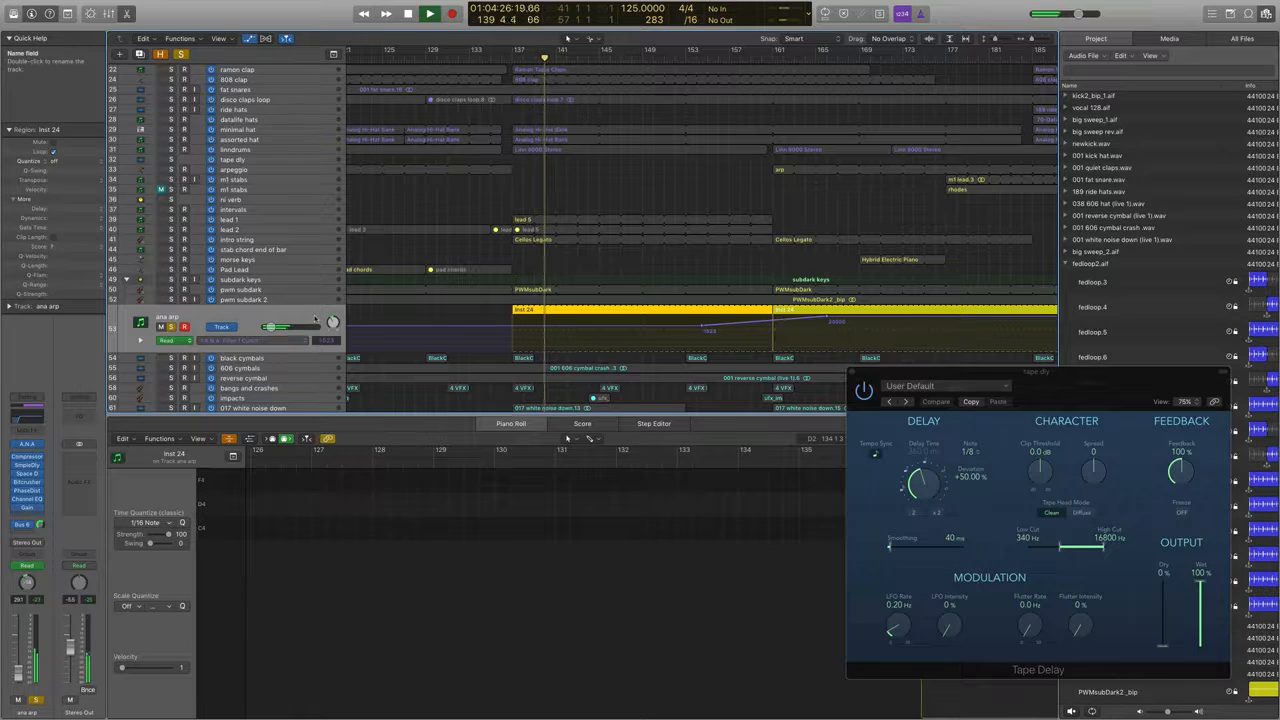
left_click(171, 327)
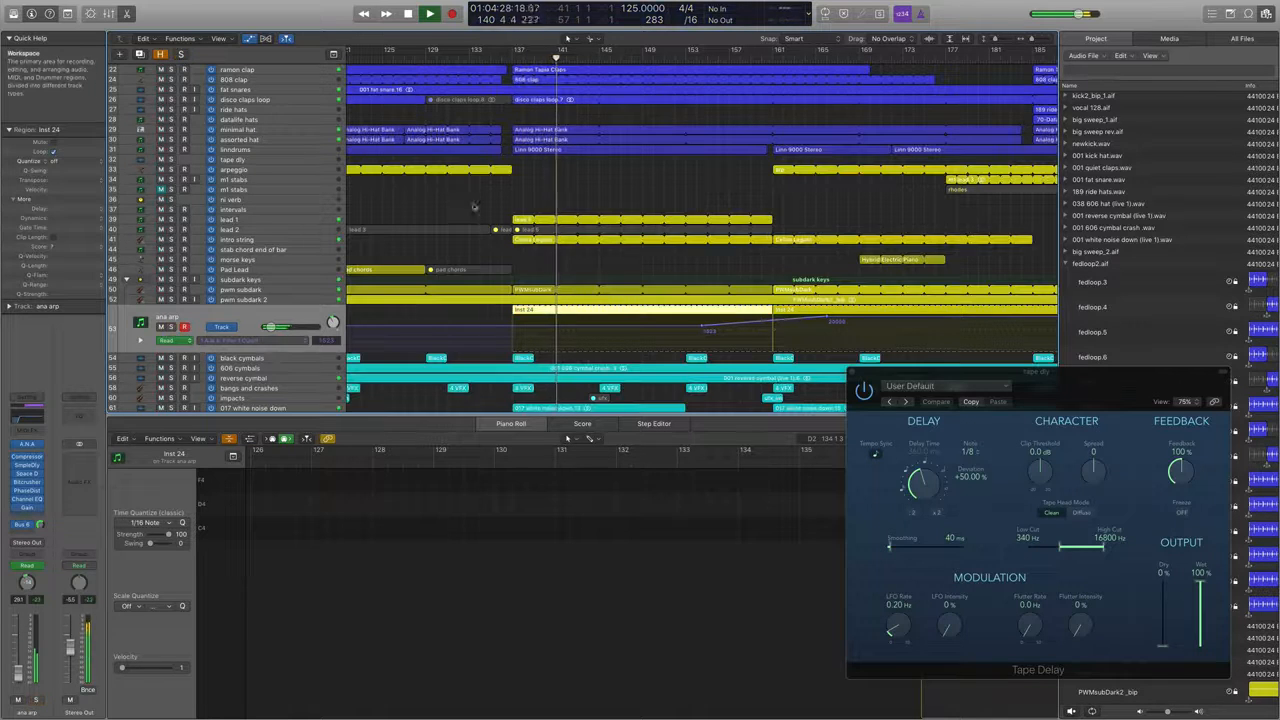
Audition the intro string track's Cellos Legato part in solo around bar 145, and turn the solo off again
key("super+Left")
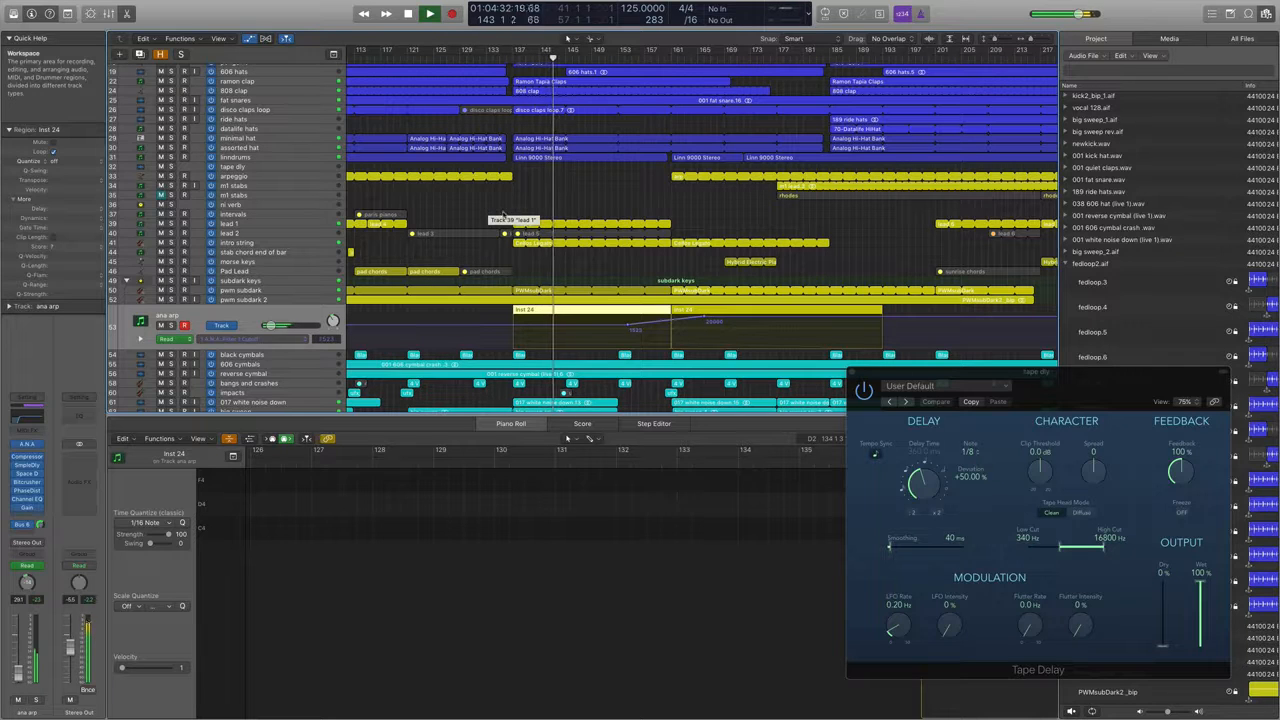
left_click(233, 243)
left_click(171, 259)
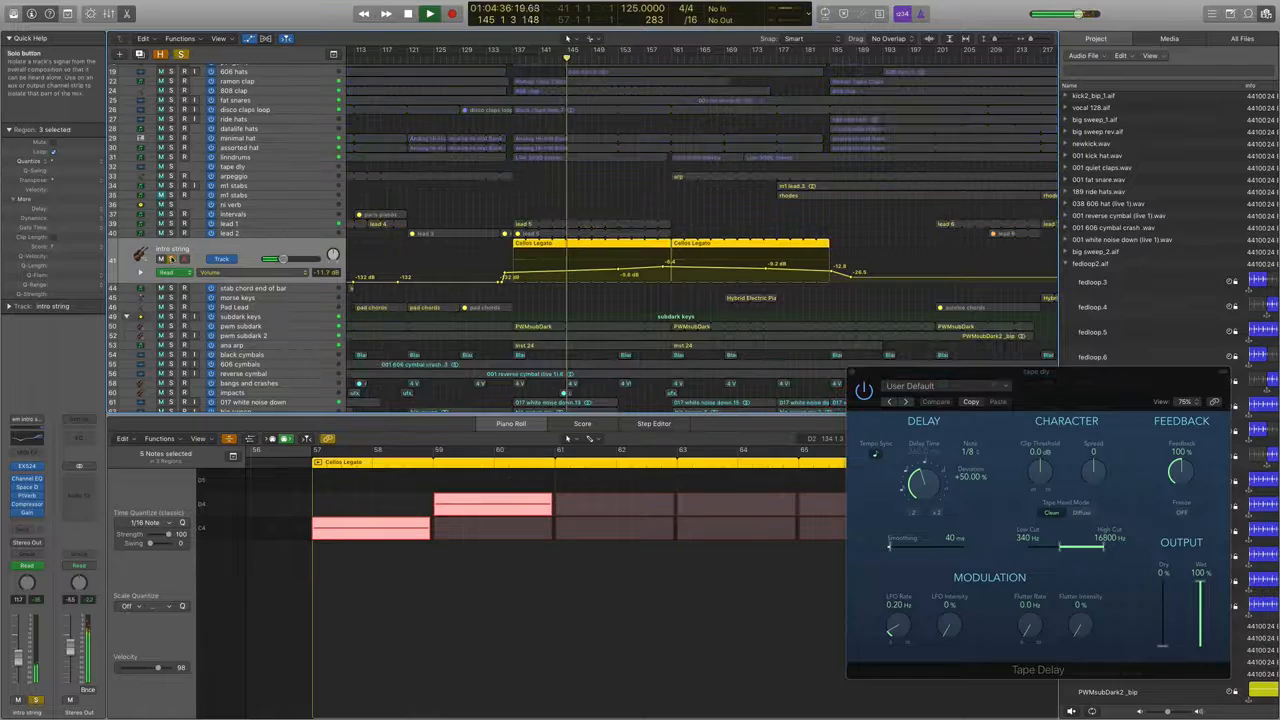
left_click(171, 259)
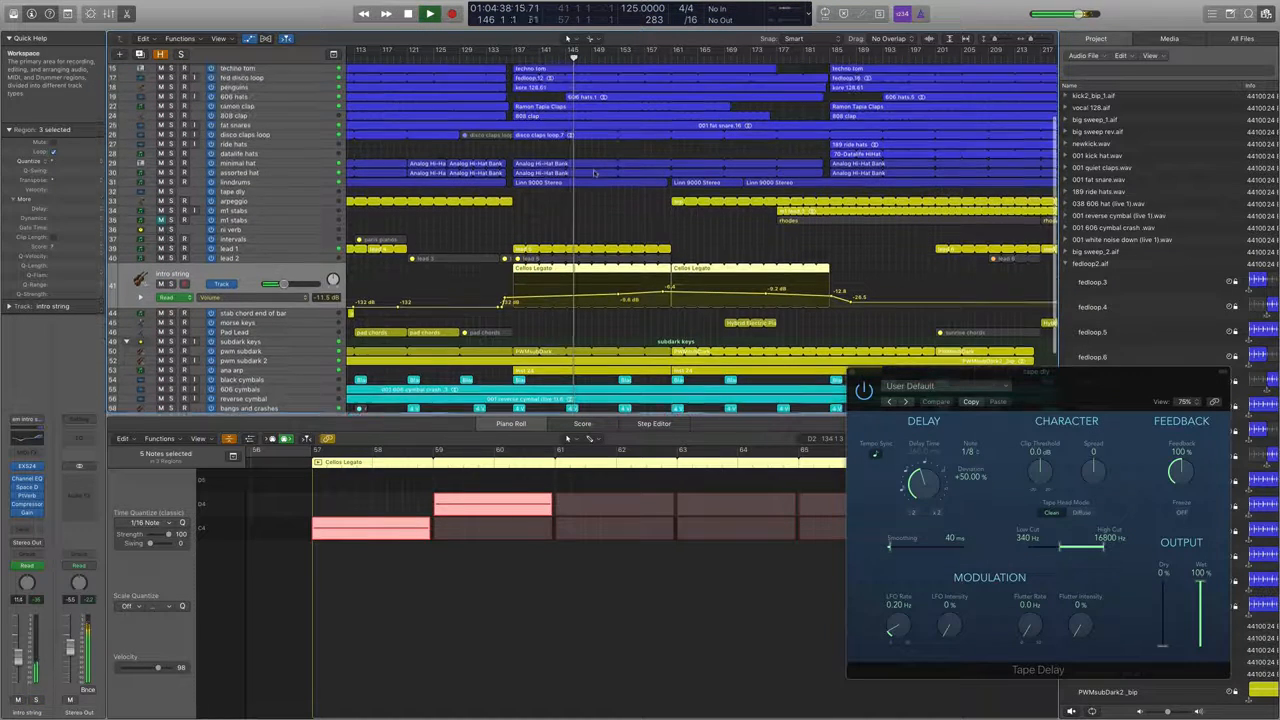
Display the notes of the deep throbber track's regions starting at bars 137 and 161 in turn
scroll(589, 168, "down", 3)
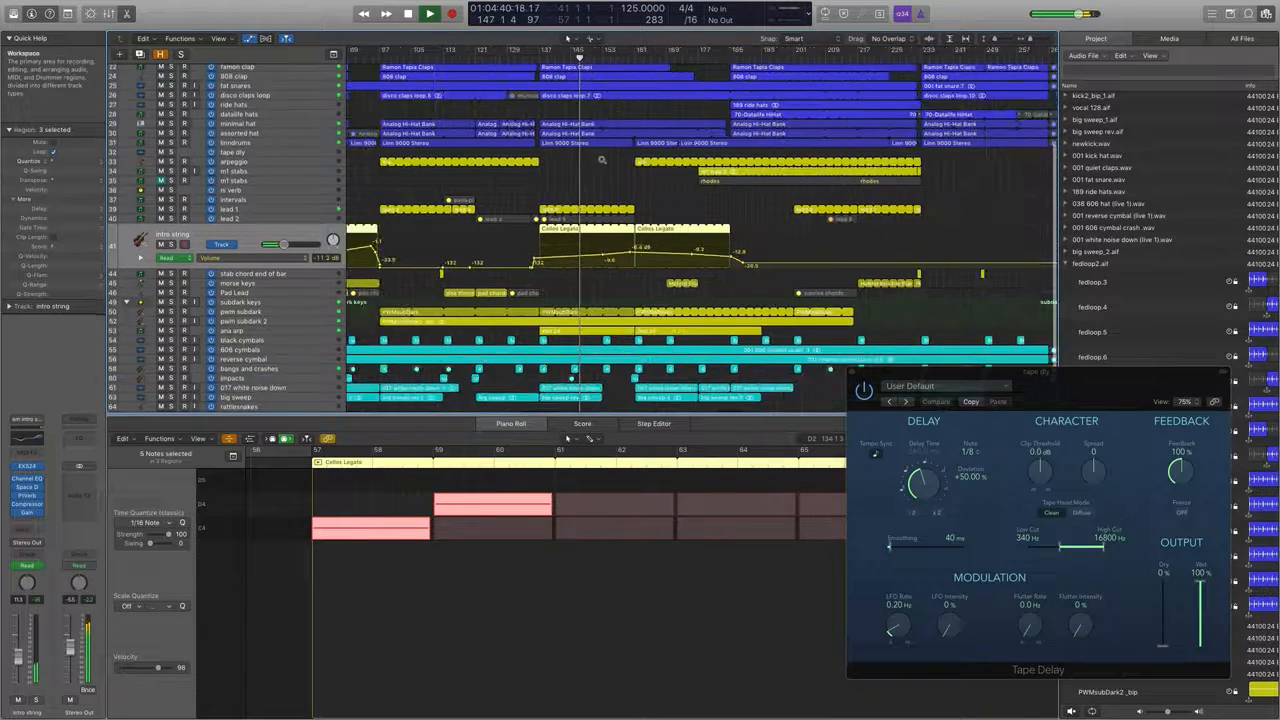
scroll(602, 162, "down", 3)
scroll(602, 190, "up", 3)
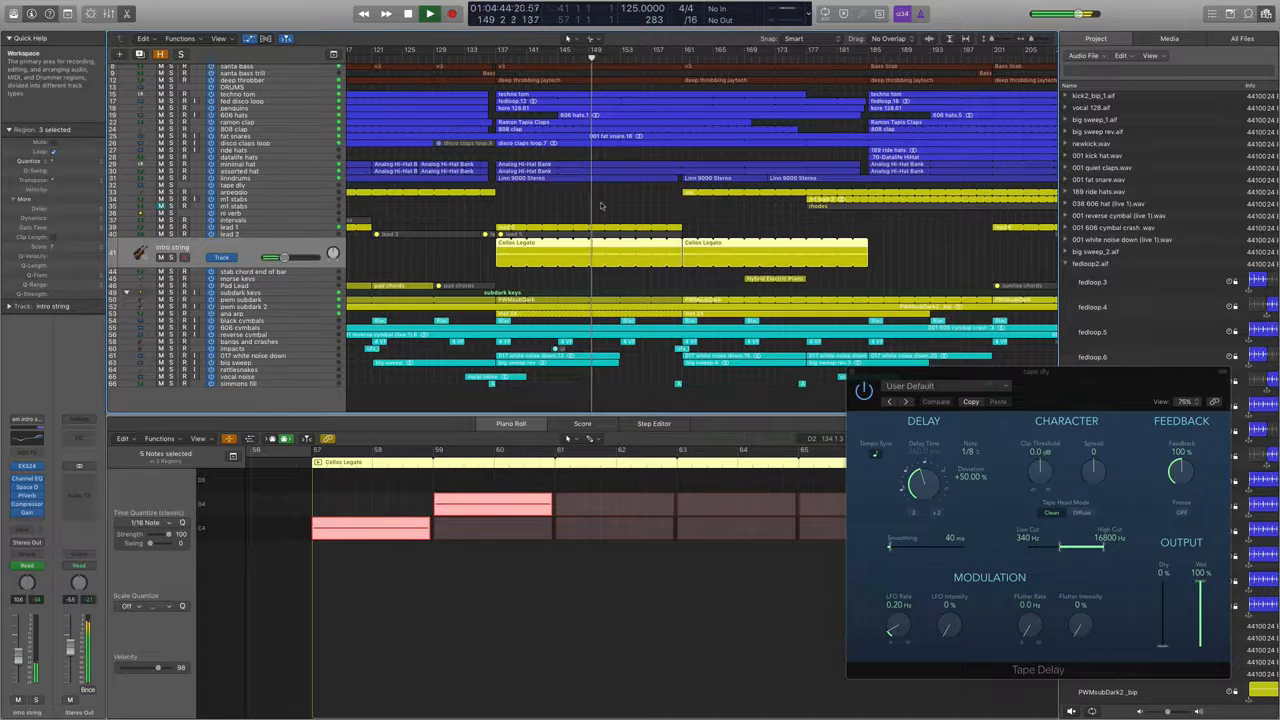
scroll(602, 203, "right", 3)
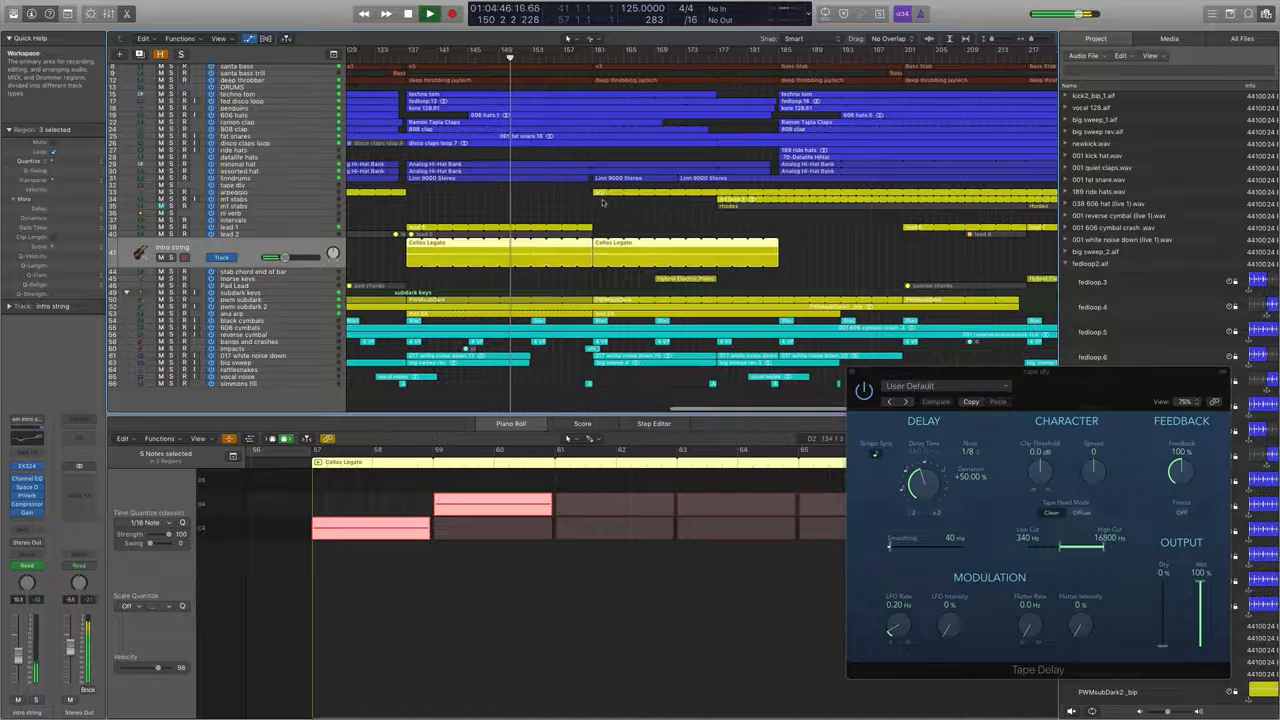
scroll(601, 202, "up", 2)
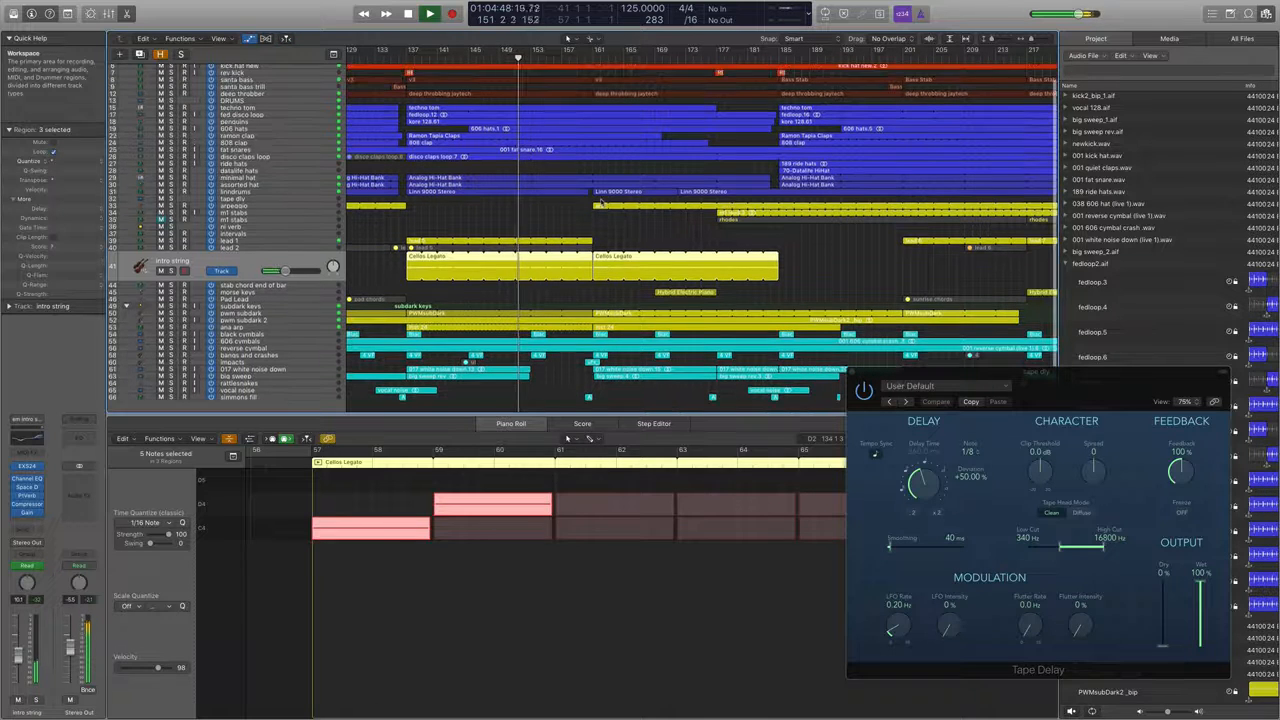
left_click(417, 95)
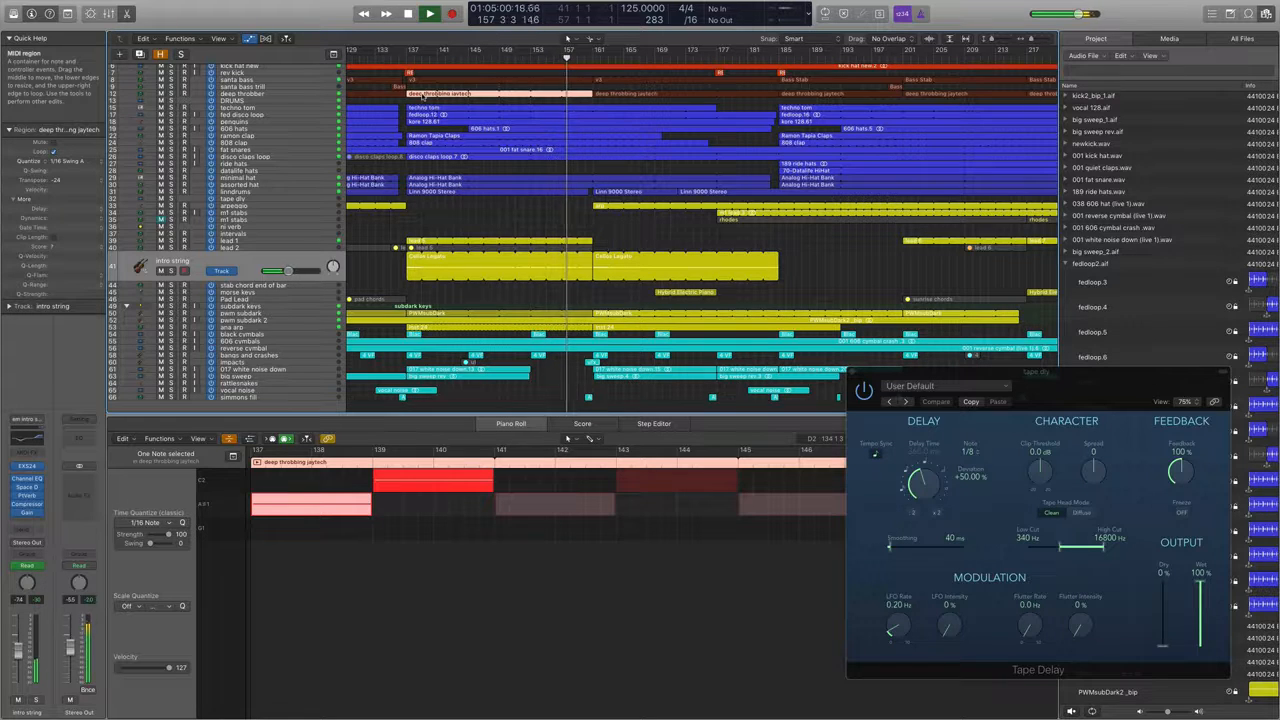
key("Right")
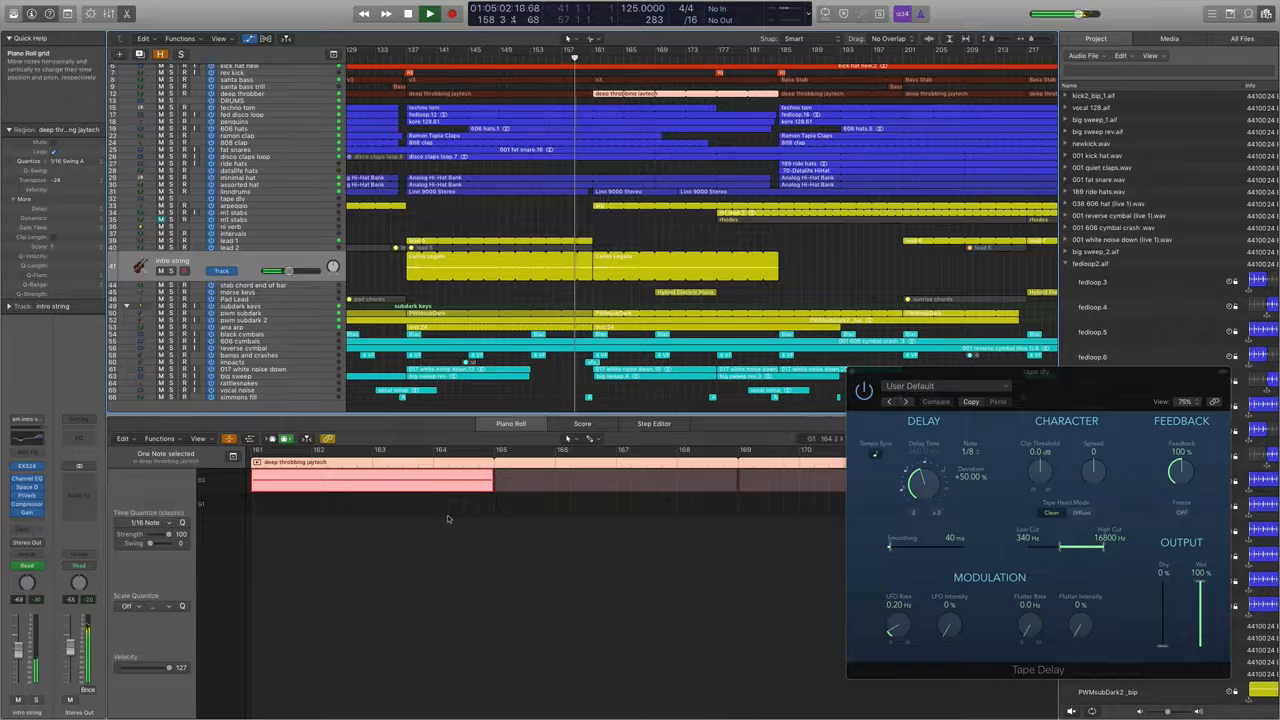
mouse_move(453, 486)
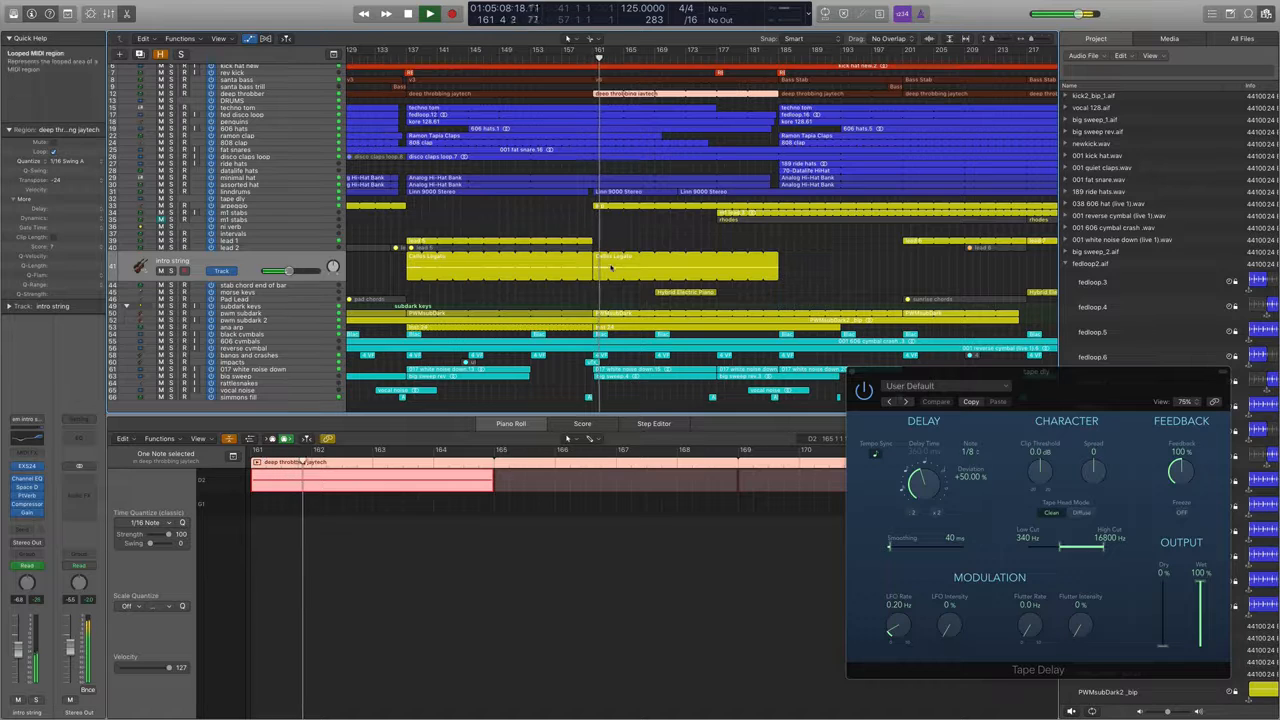
Display the notes of the Cellos Legato, PWMsubDark and Inst 24 regions starting at bar 161 in turn
left_click(598, 263)
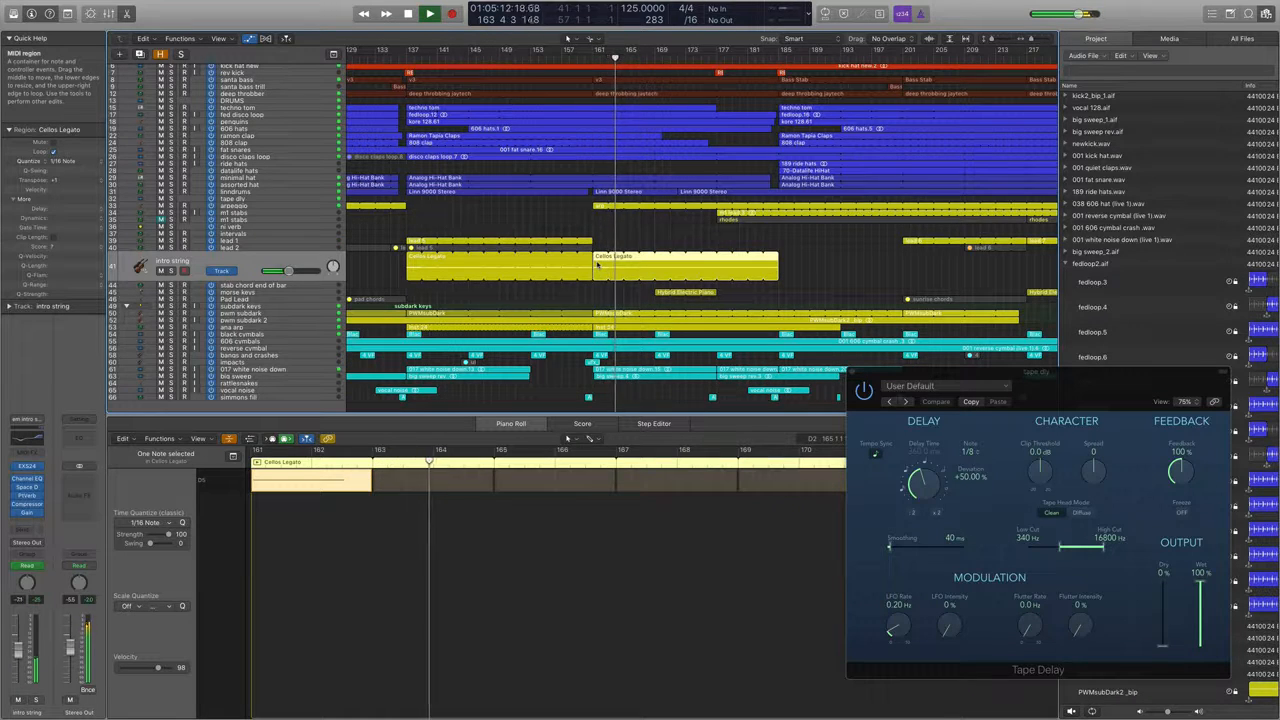
left_click(598, 313)
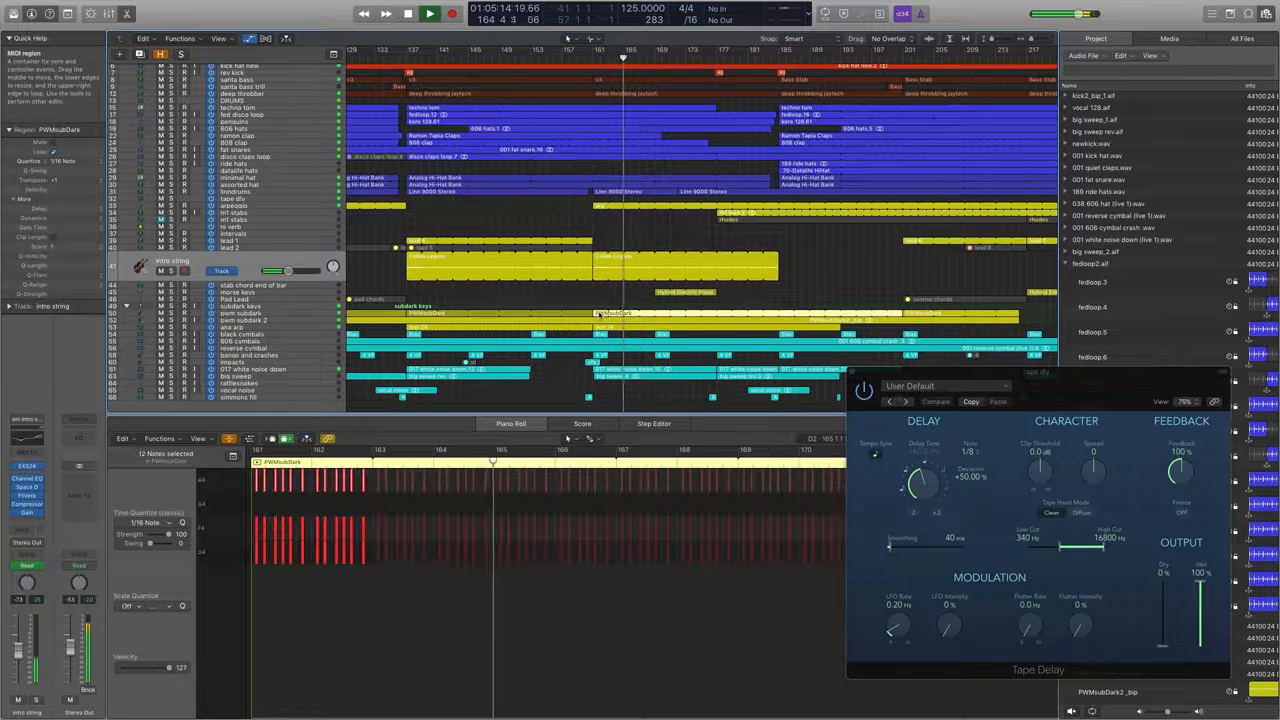
left_click(598, 327)
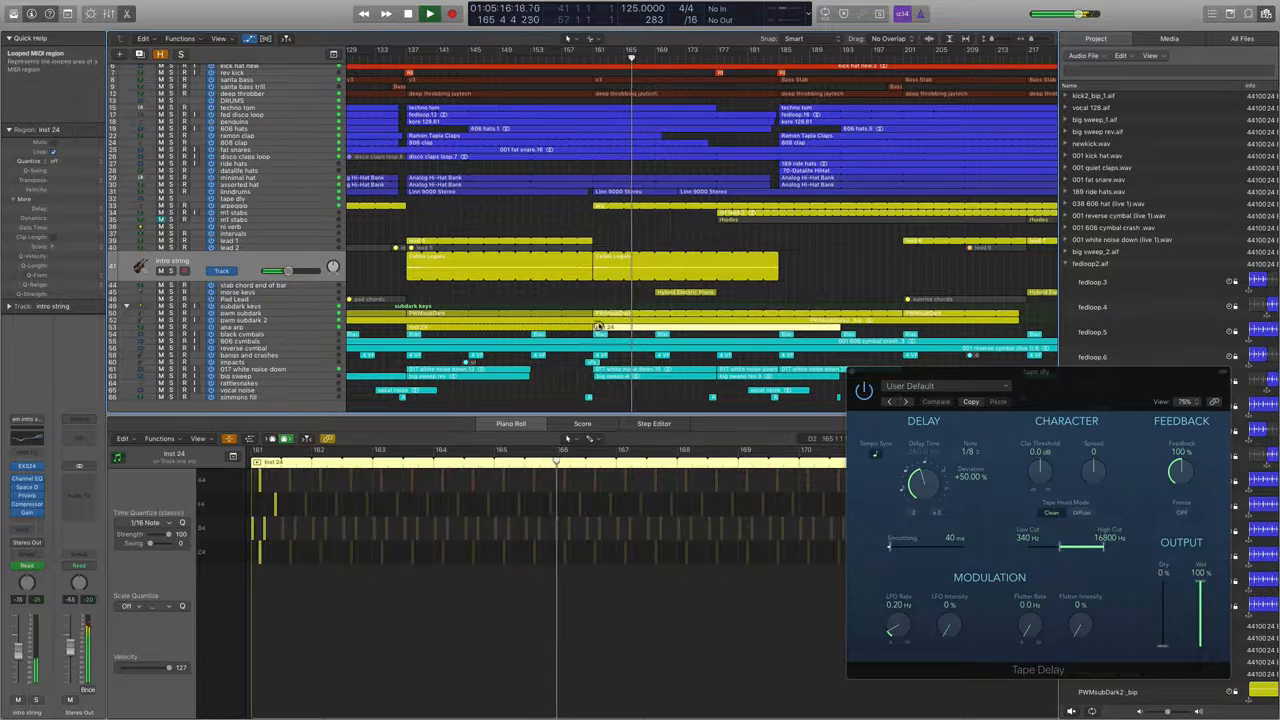
Display the intro string track's volume automation across the Cellos Legato regions
scroll(588, 324, "up", 1)
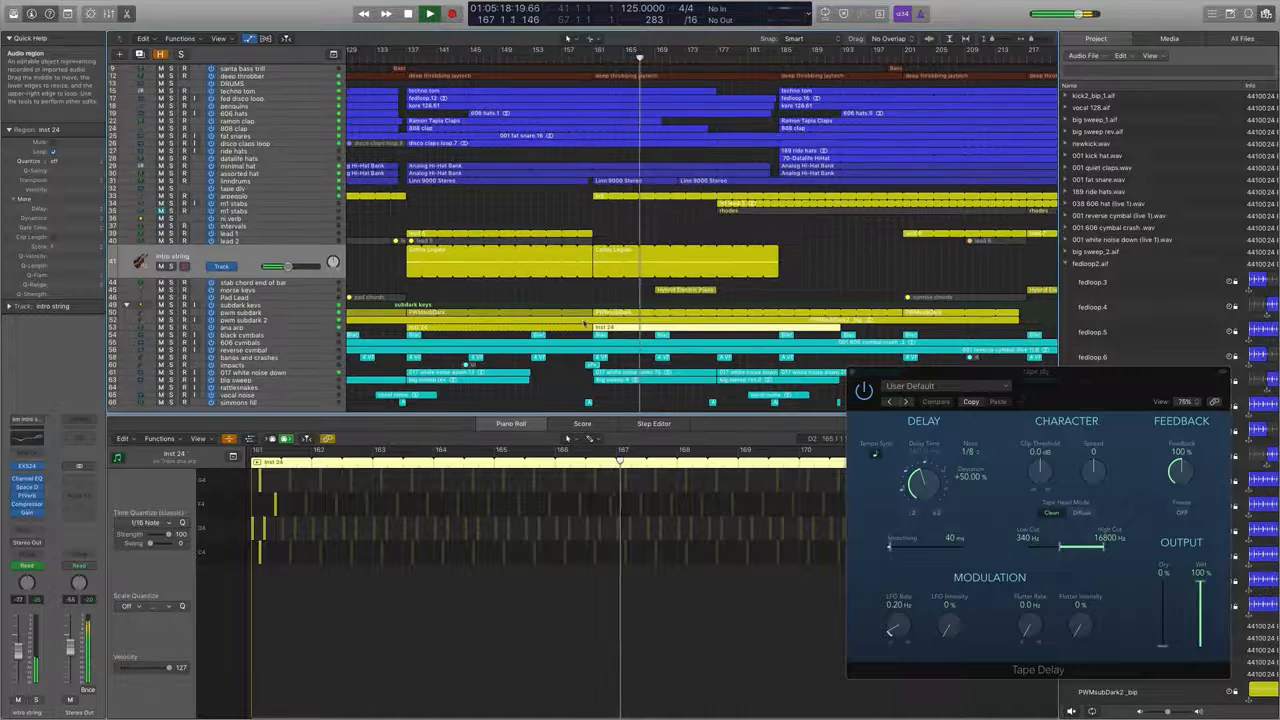
scroll(588, 324, "up", 1)
key("a")
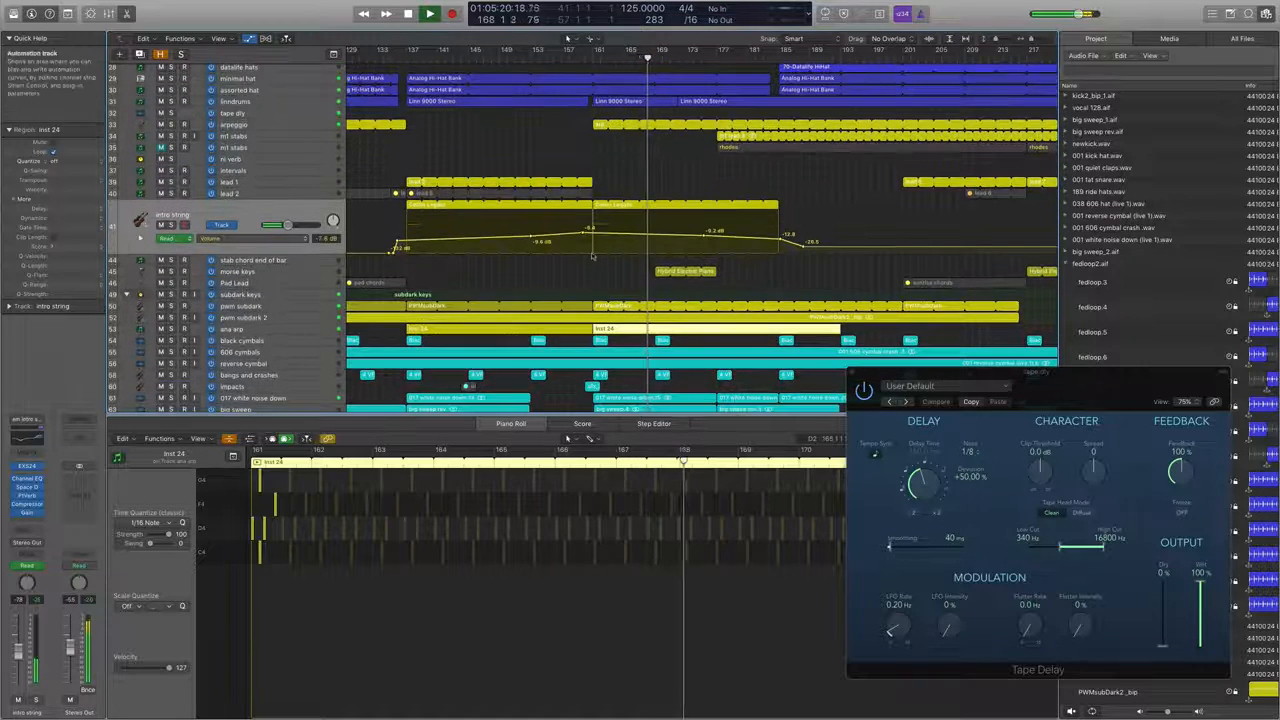
scroll(593, 259, "right", 3)
scroll(598, 267, "up", 2)
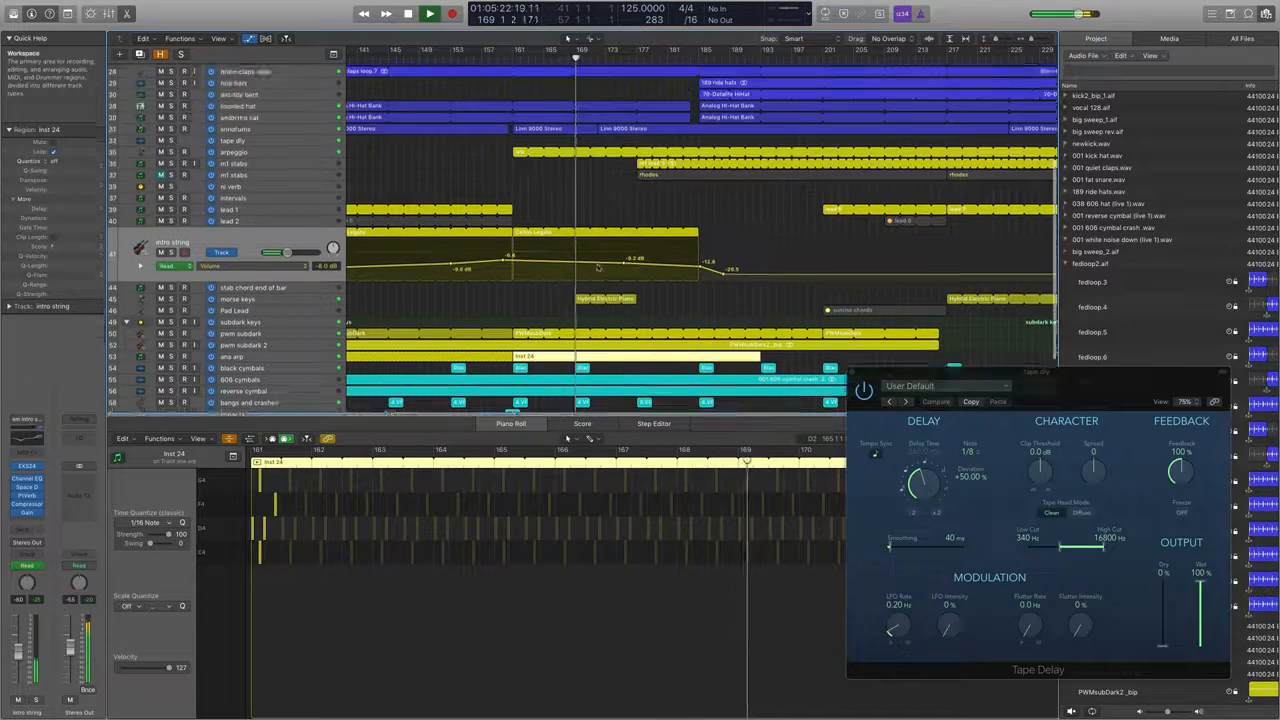
Select the m1 stabs track that enters at bar 177 and open its Gain plug-in
scroll(598, 267, "up", 3)
scroll(596, 270, "up", 5)
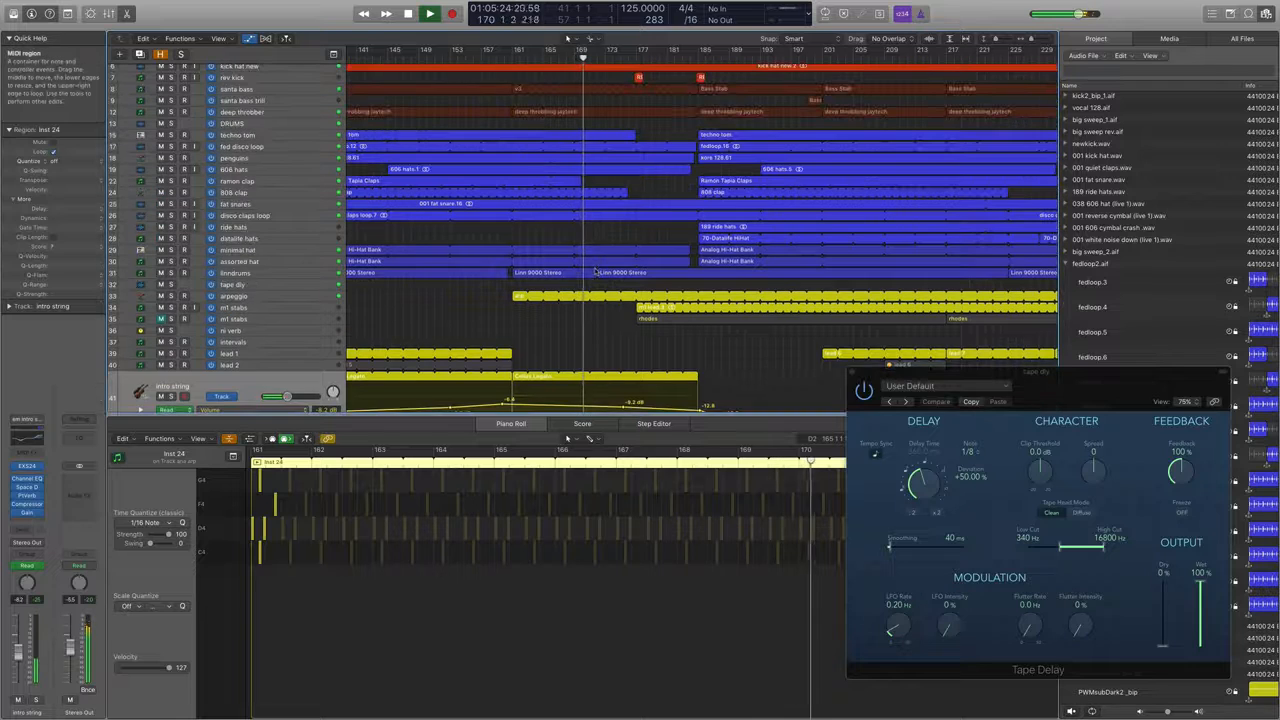
scroll(595, 271, "up", 3)
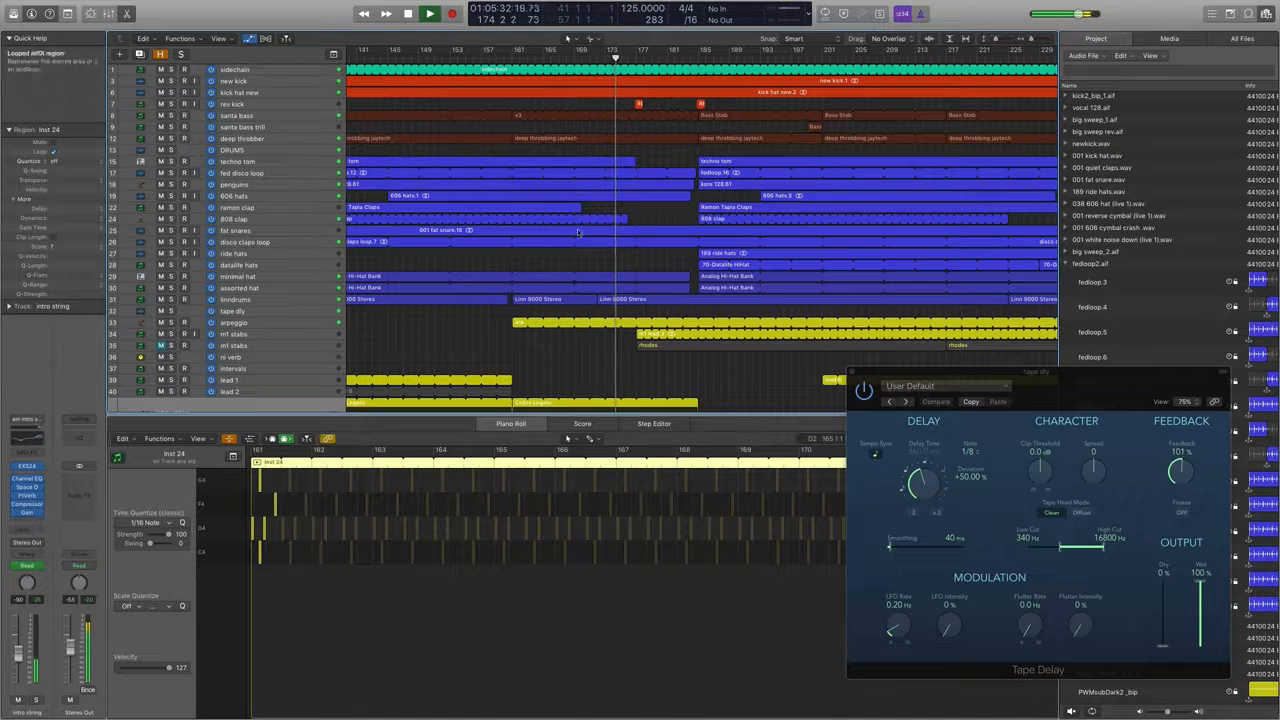
scroll(580, 224, "right", 4)
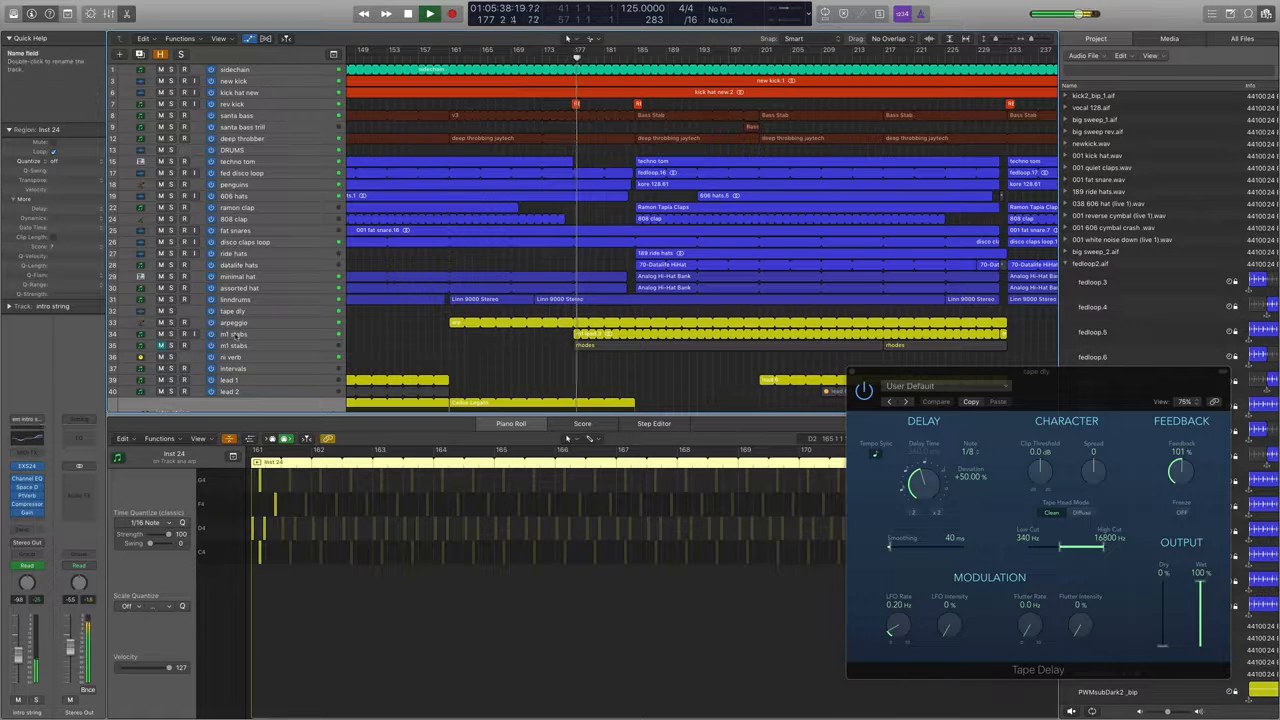
left_click(254, 336)
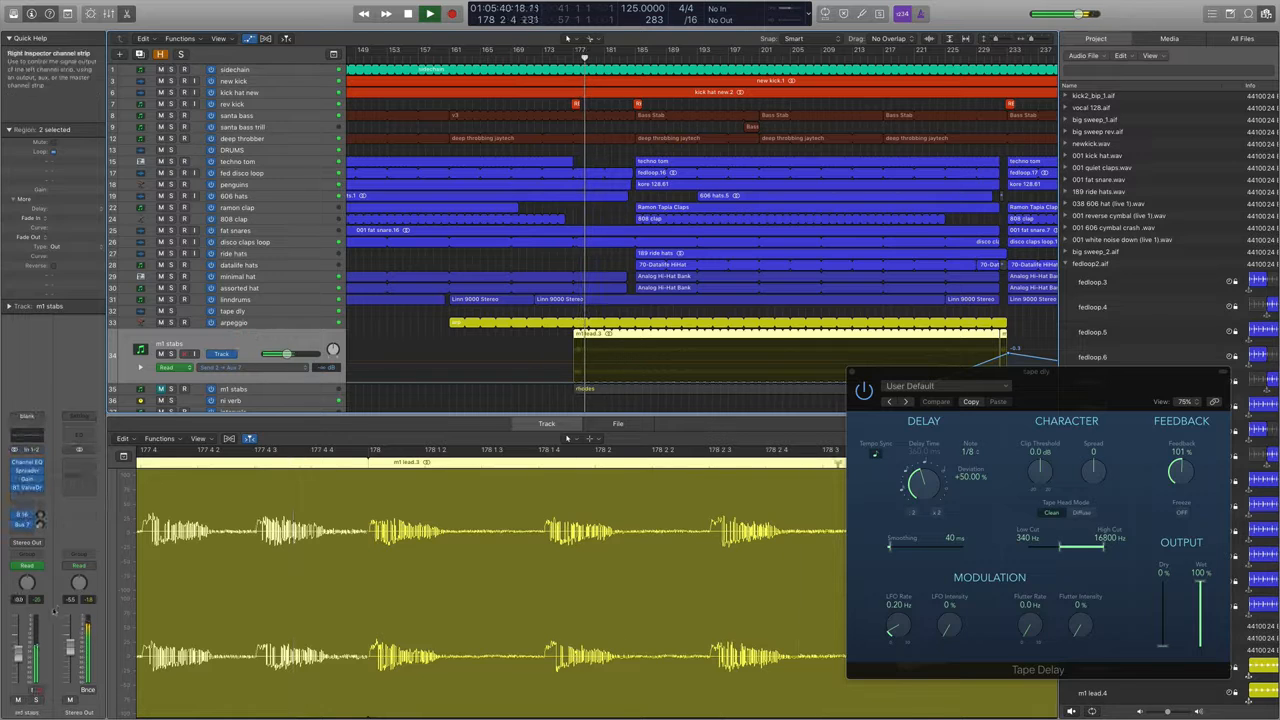
left_click(26, 478)
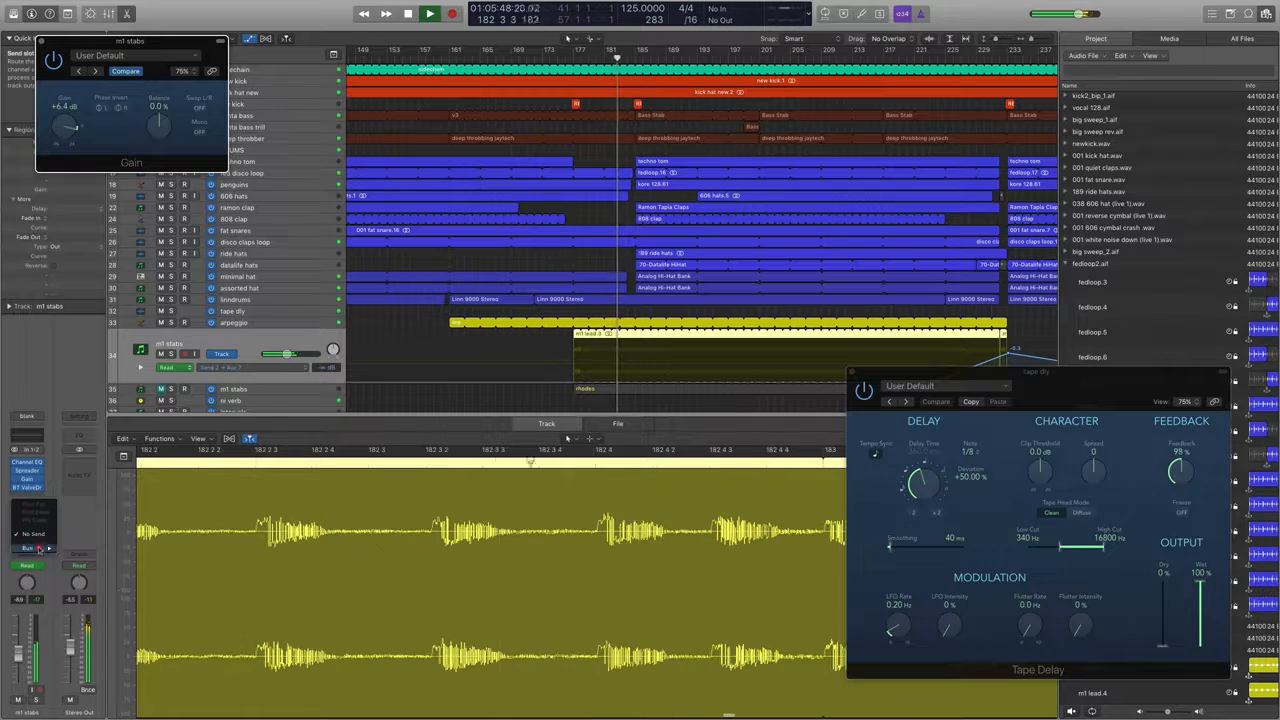
Insert a PlatinumVerb reverb after the existing effects on the m1 stabs track
left_click(38, 535)
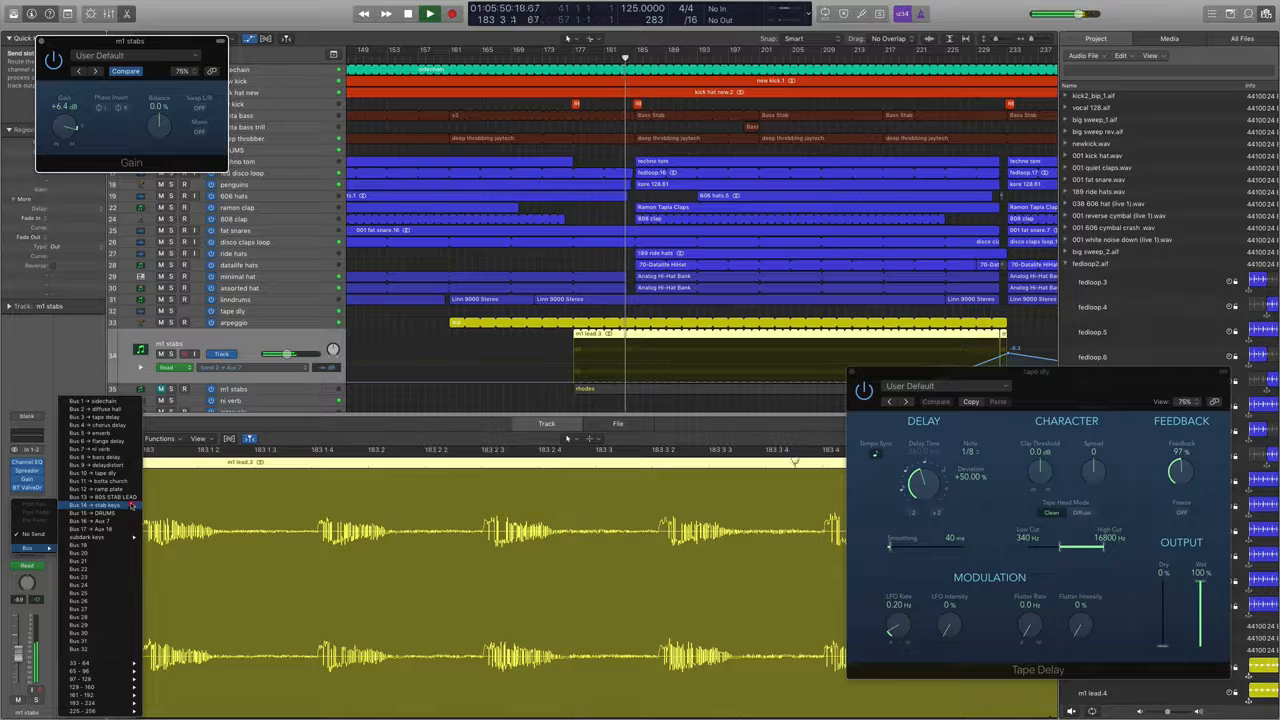
left_click(100, 449)
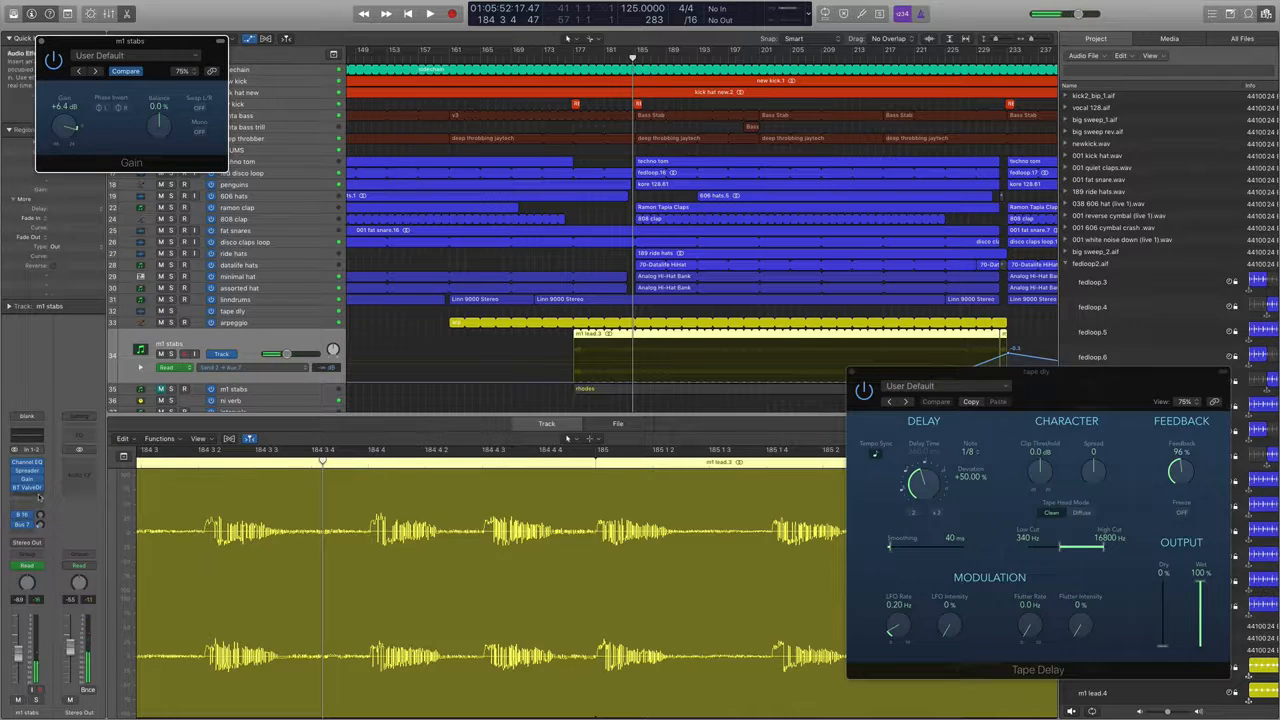
left_click(38, 497)
mouse_move(57, 633)
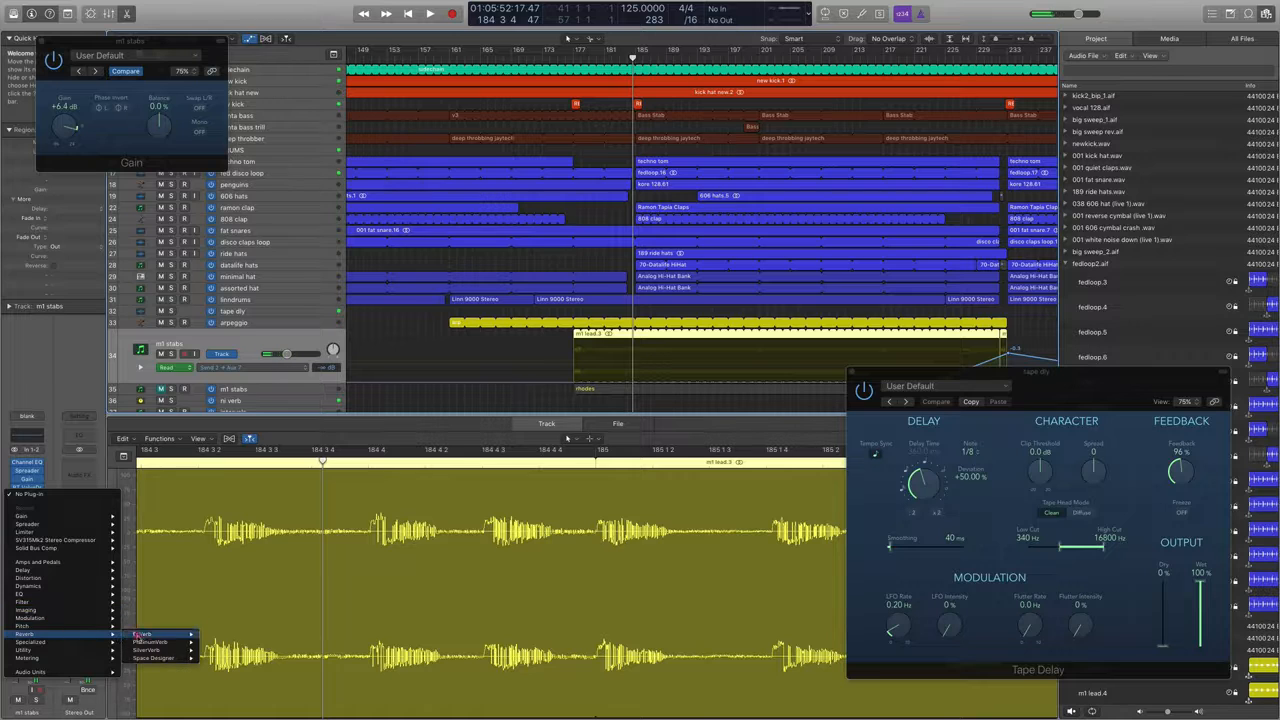
left_click(146, 641)
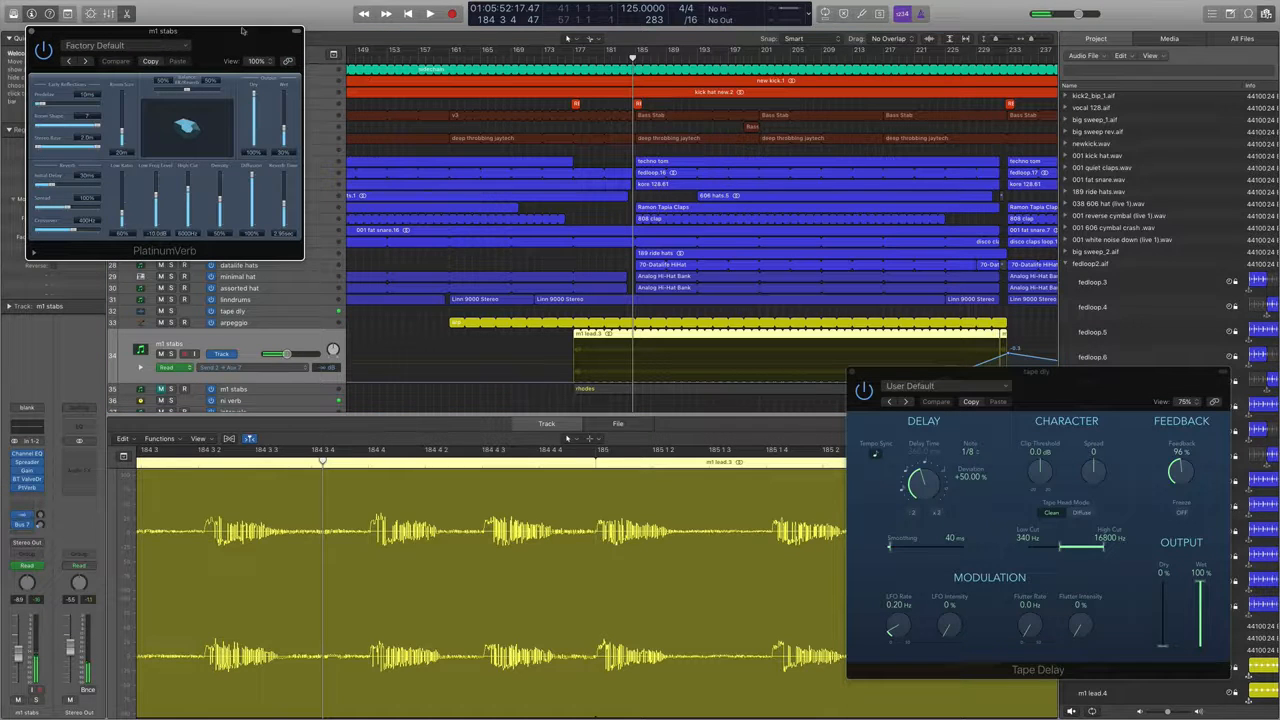
Solo m1 stabs from bar 177, raise the PlatinumVerb's wet level while listening, and turn the solo off again
left_click(576, 54)
key("space")
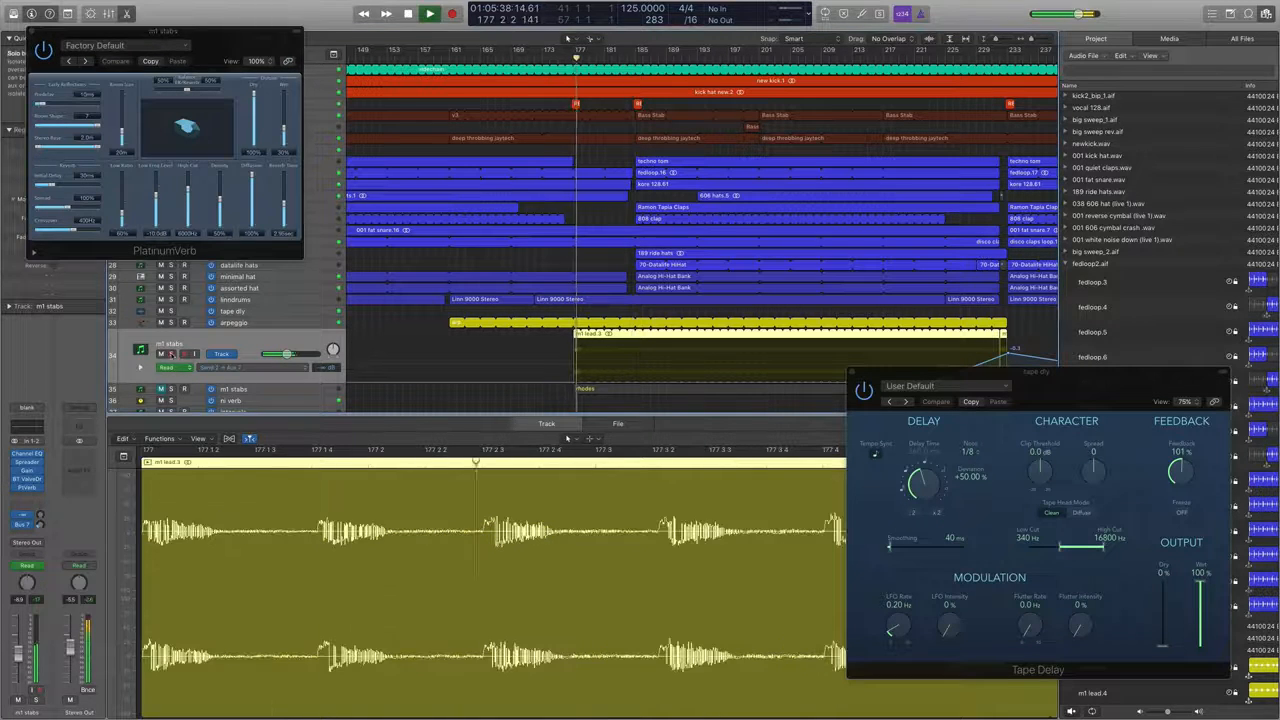
key("s")
left_click_drag(284, 150, 284, 135)
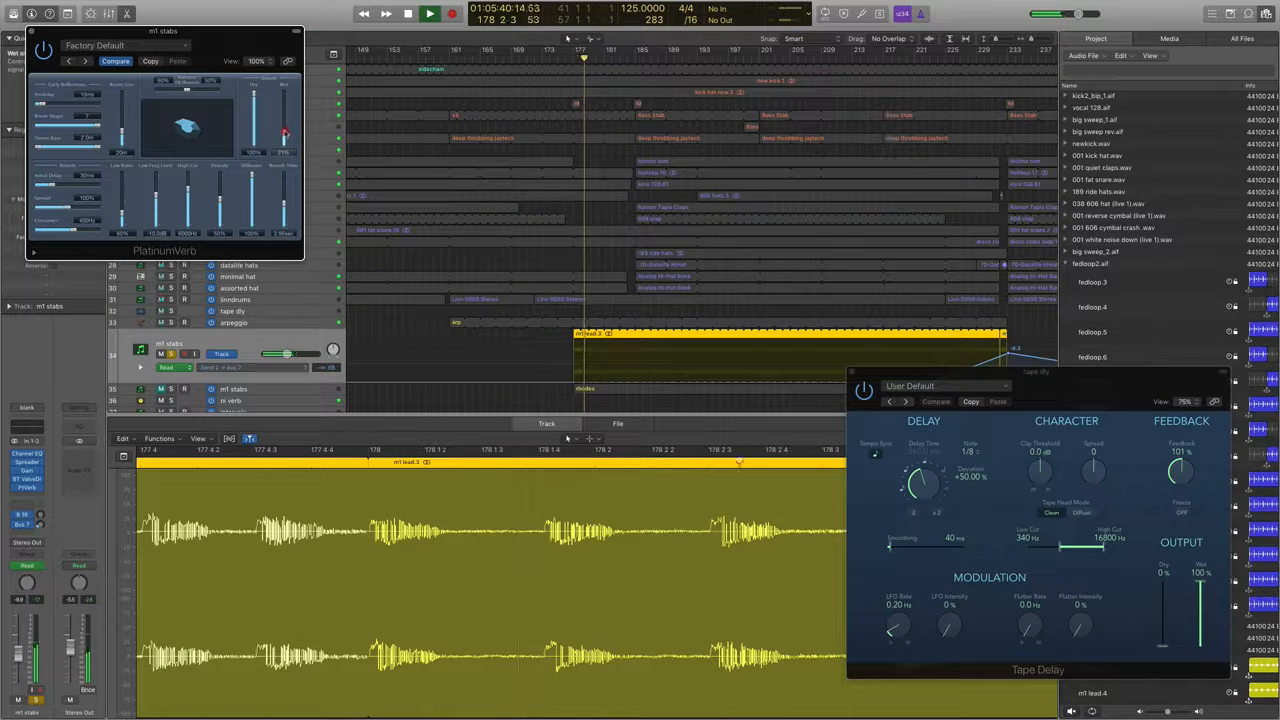
left_click(43, 48)
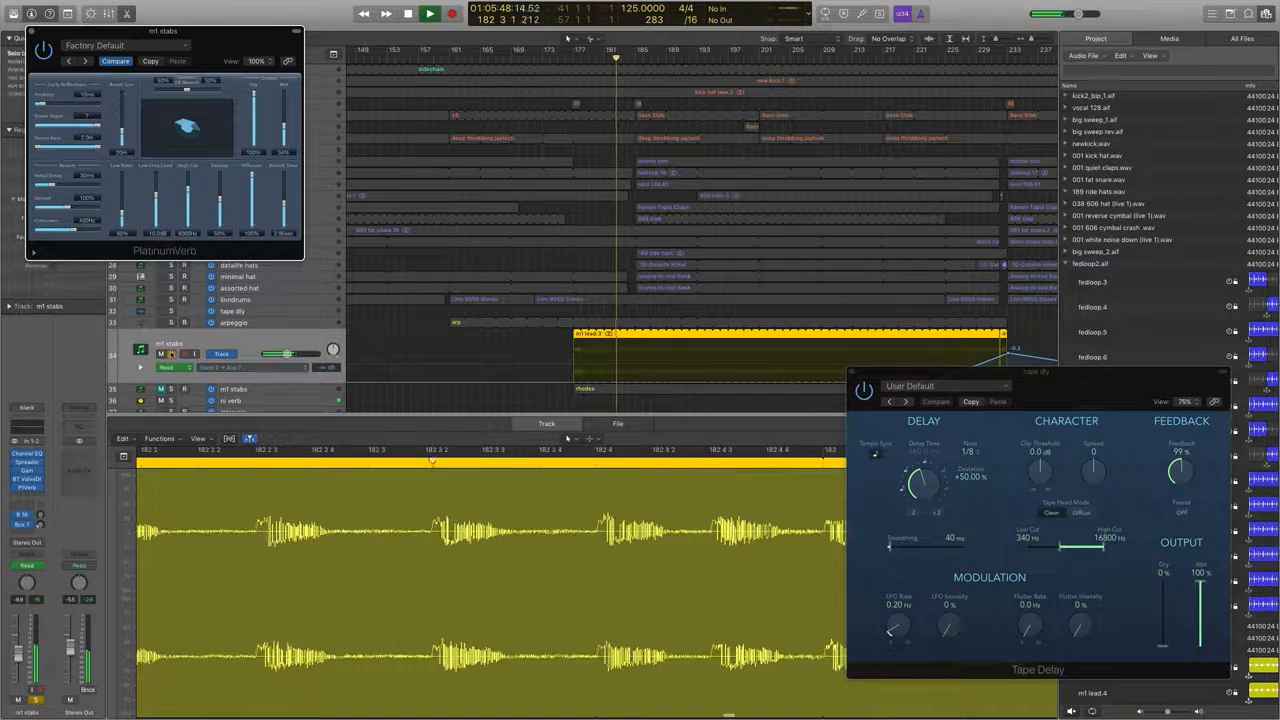
key("s")
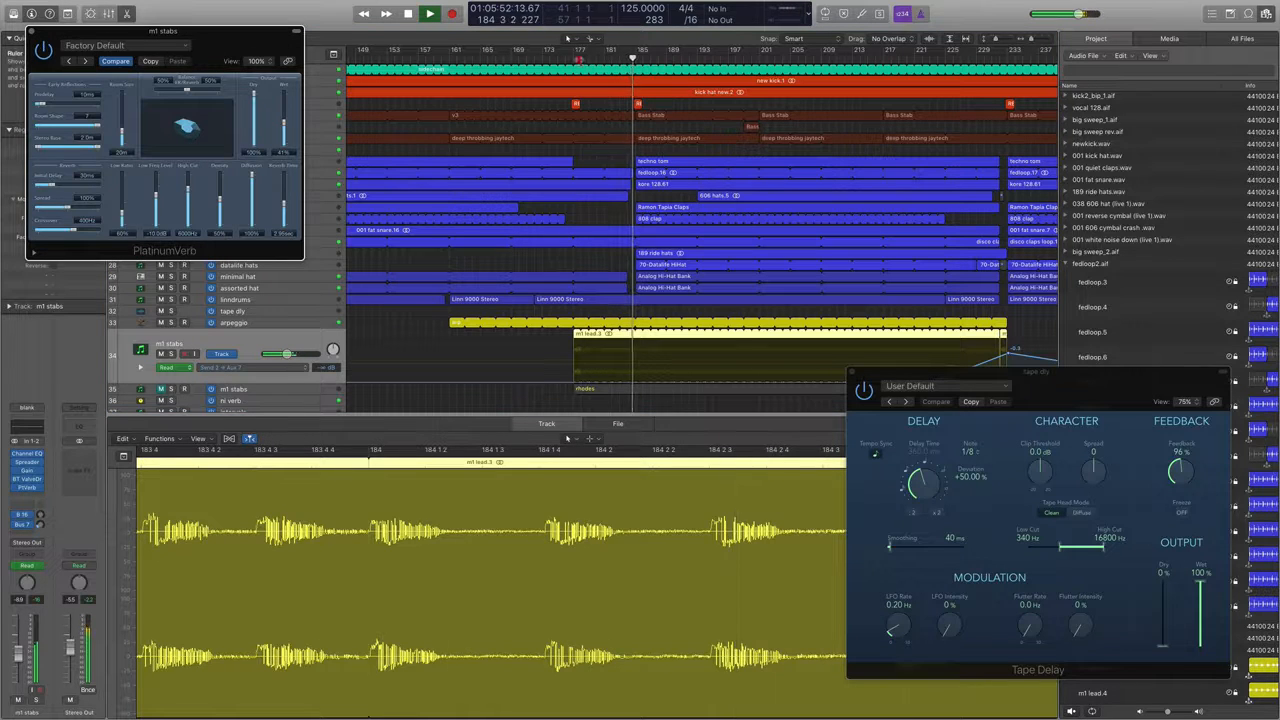
Replay the full mix from bar 177, fine-tune the PlatinumVerb's wet level and reverb time, and close its window
left_click(579, 60)
left_click_drag(284, 205, 284, 188)
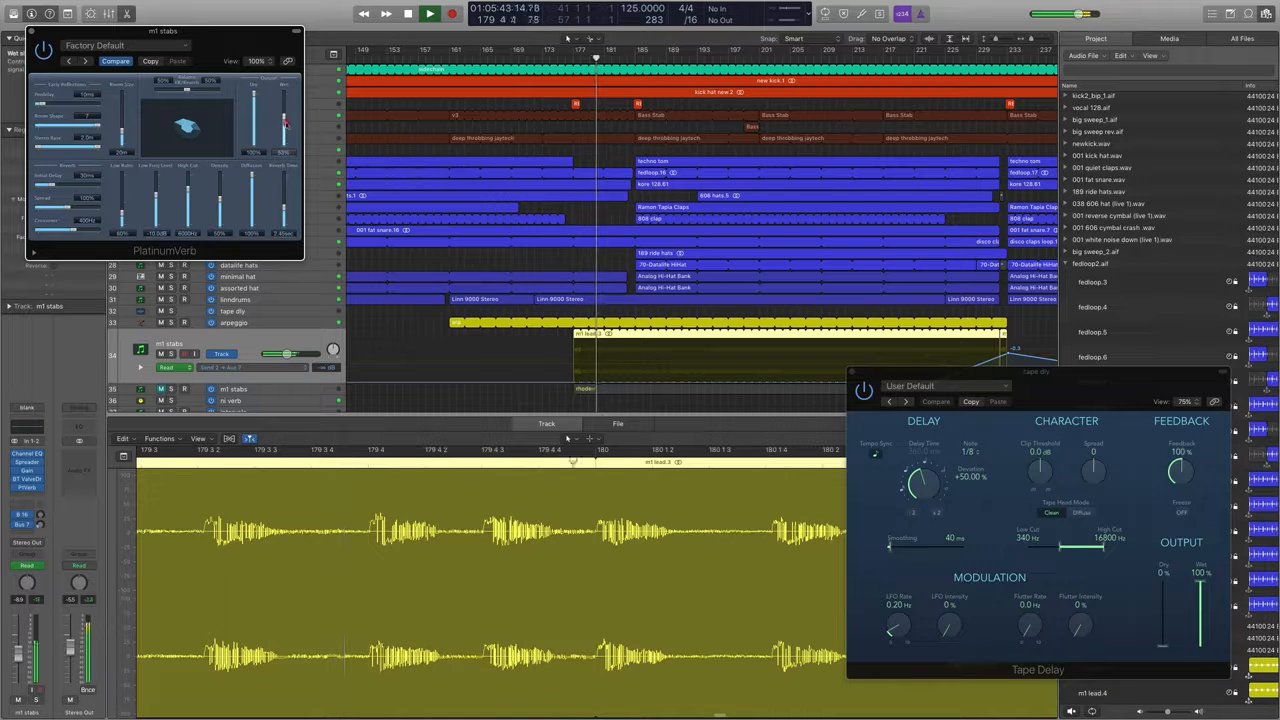
left_click_drag(225, 36, 1055, 84)
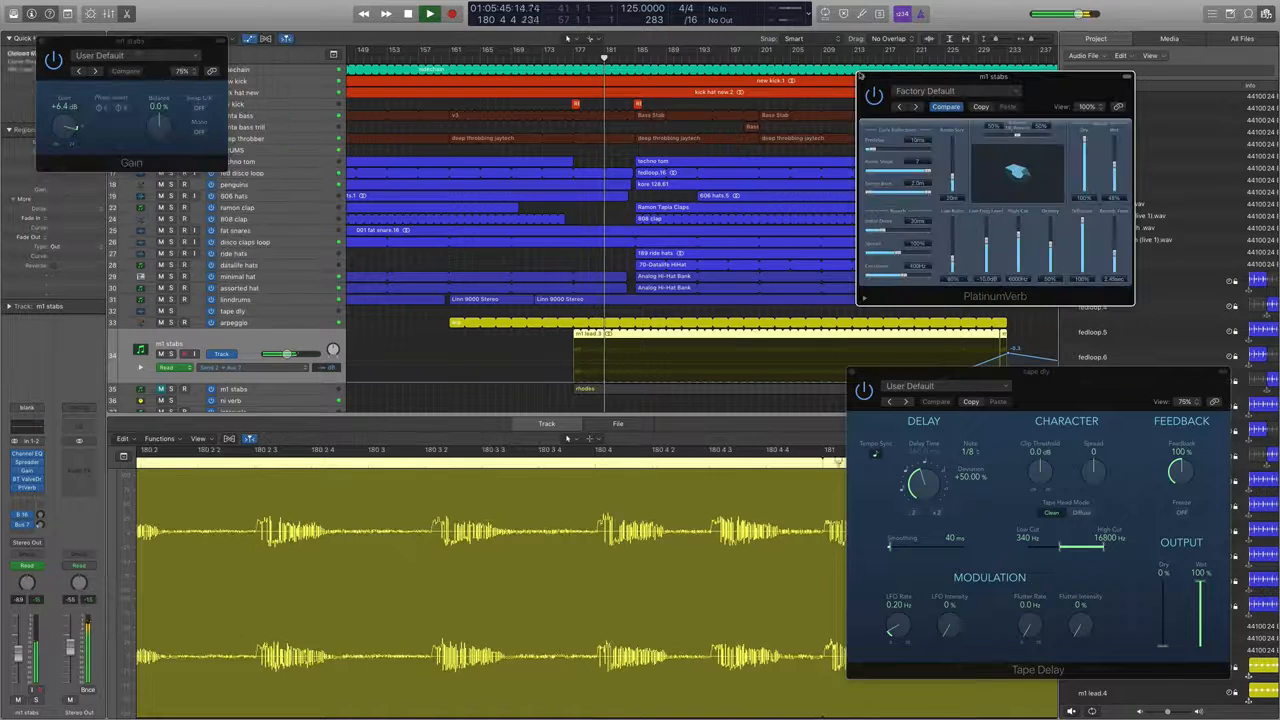
left_click(861, 76)
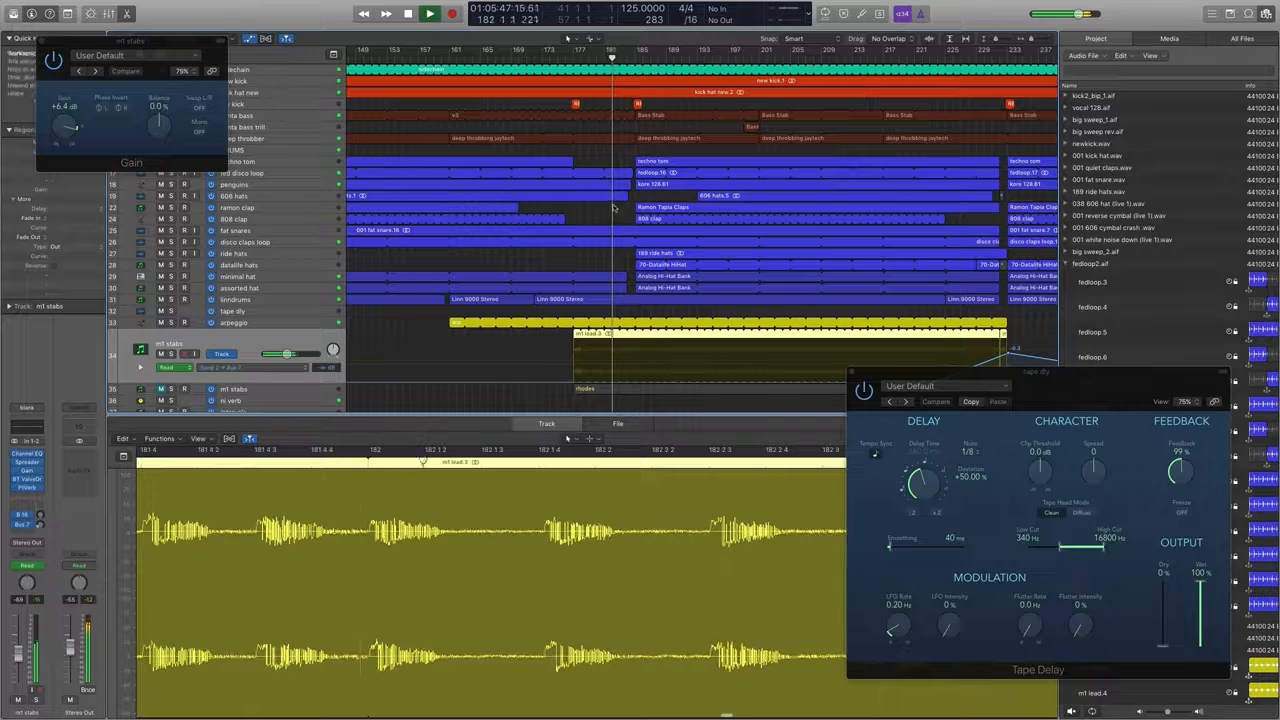
Audition the reverberated m1 stabs in solo, then replay them in the full mix from bar 177
left_click(171, 353)
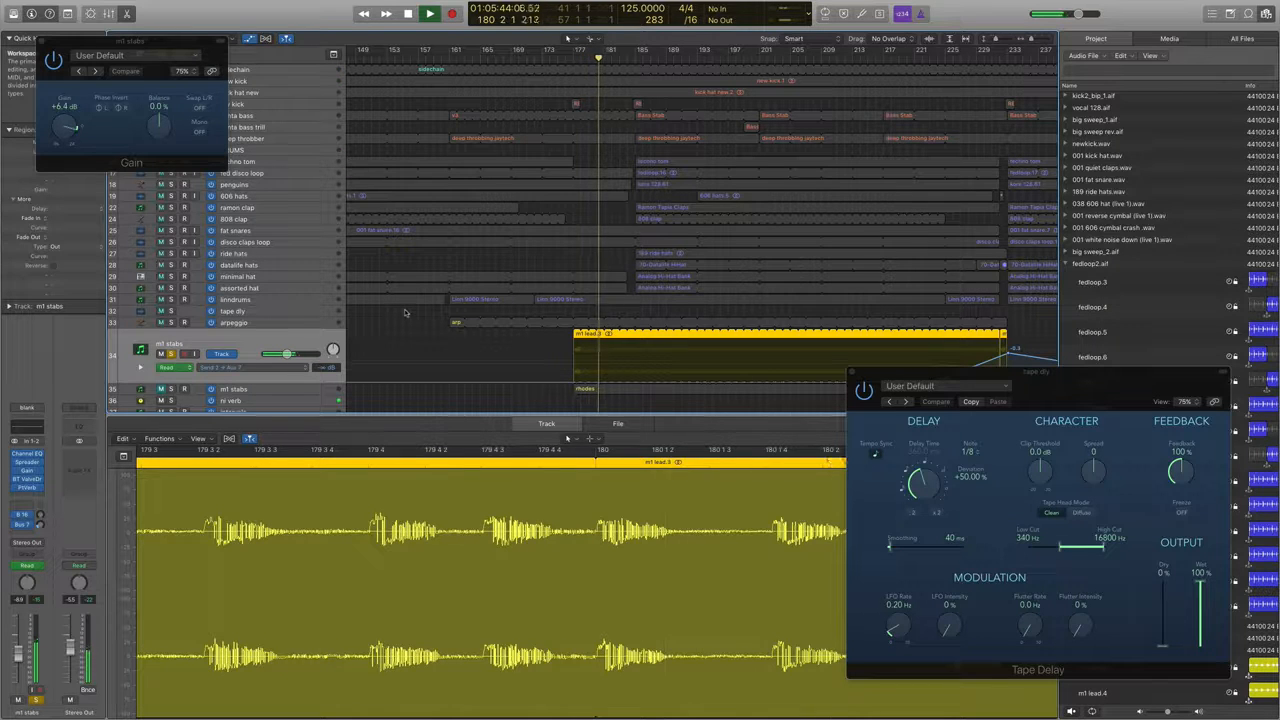
left_click(172, 355)
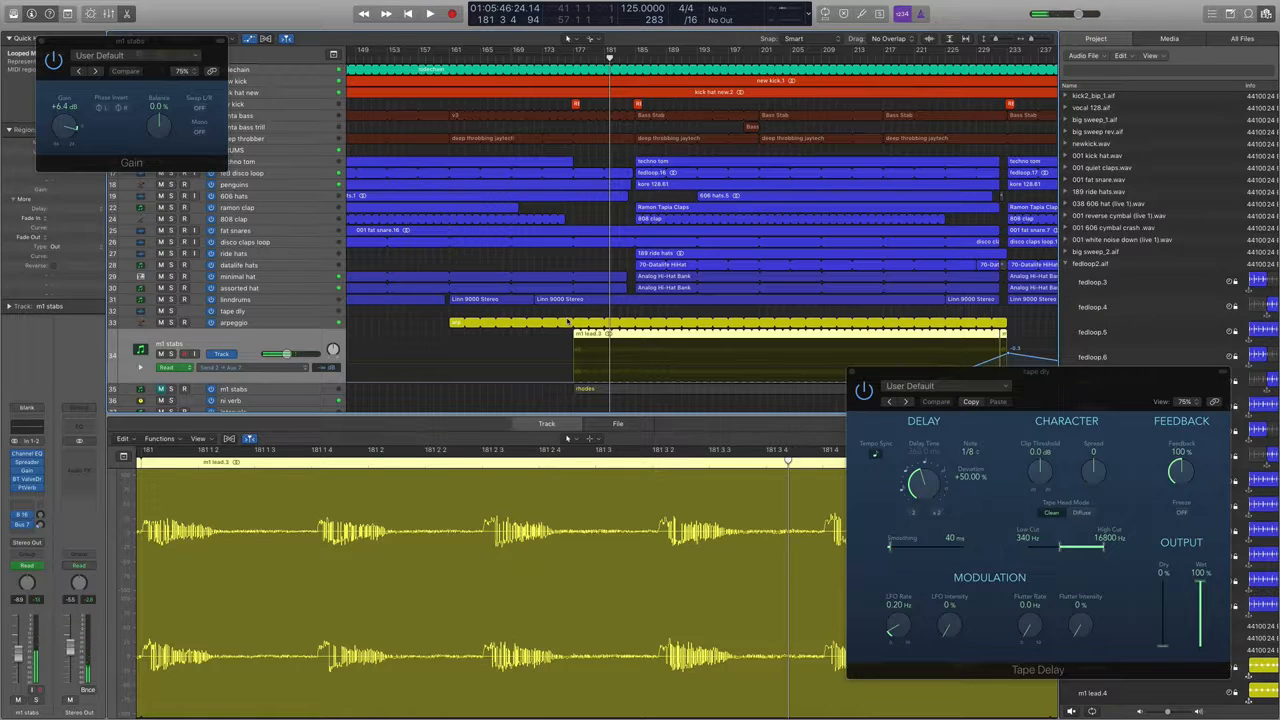
left_click(573, 60)
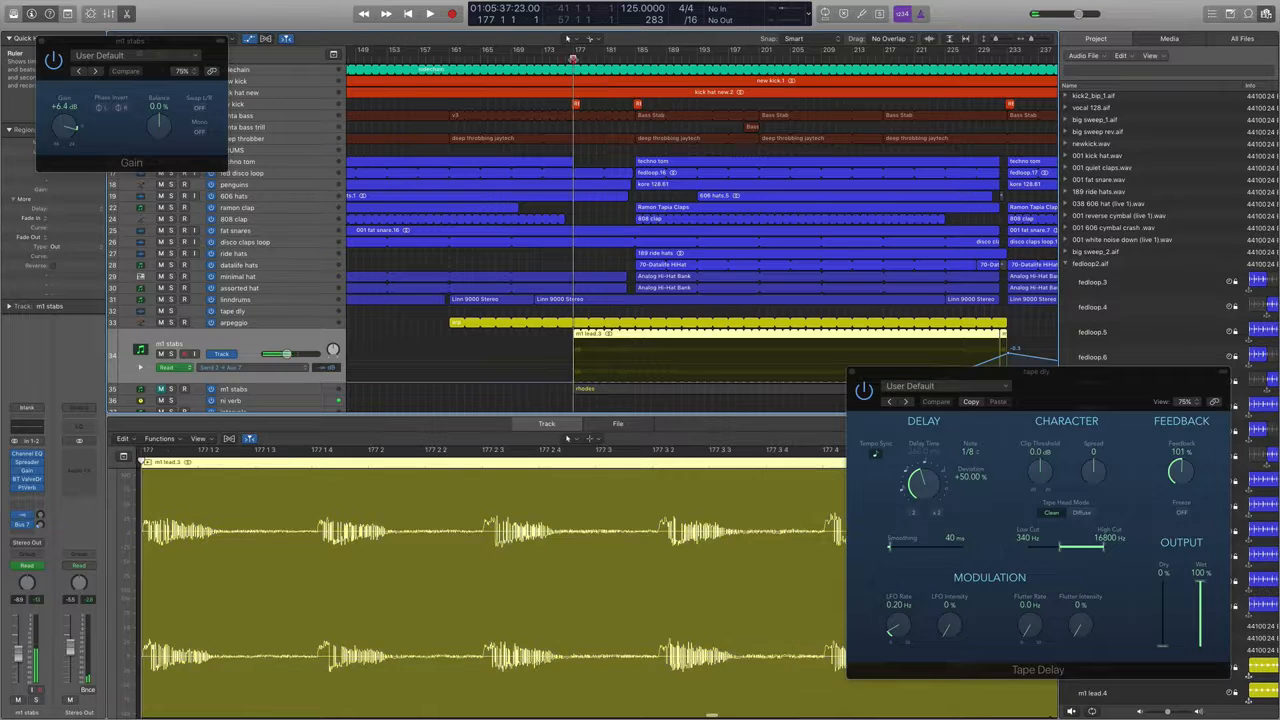
key("space")
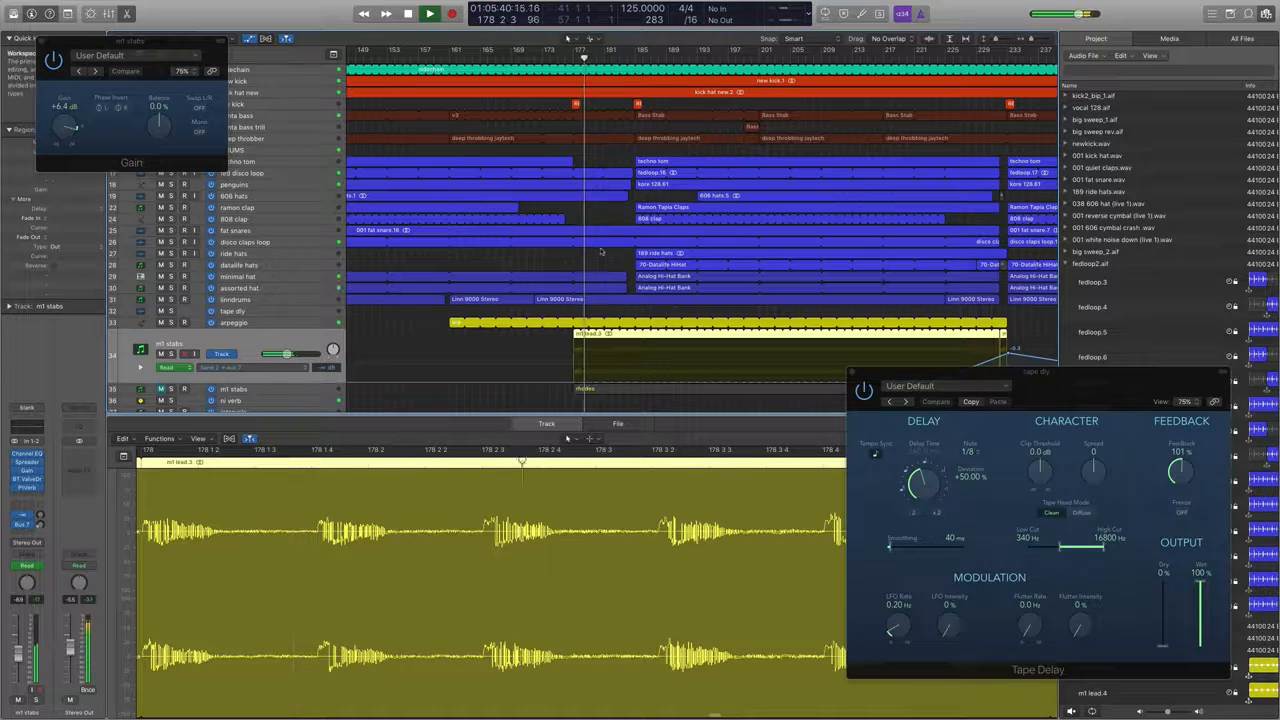
Copy the big sweep rev.3 region at bar 177 to bar 185 on the big sweep track, including its automation data
scroll(599, 251, "down", 1)
scroll(599, 251, "down", 4)
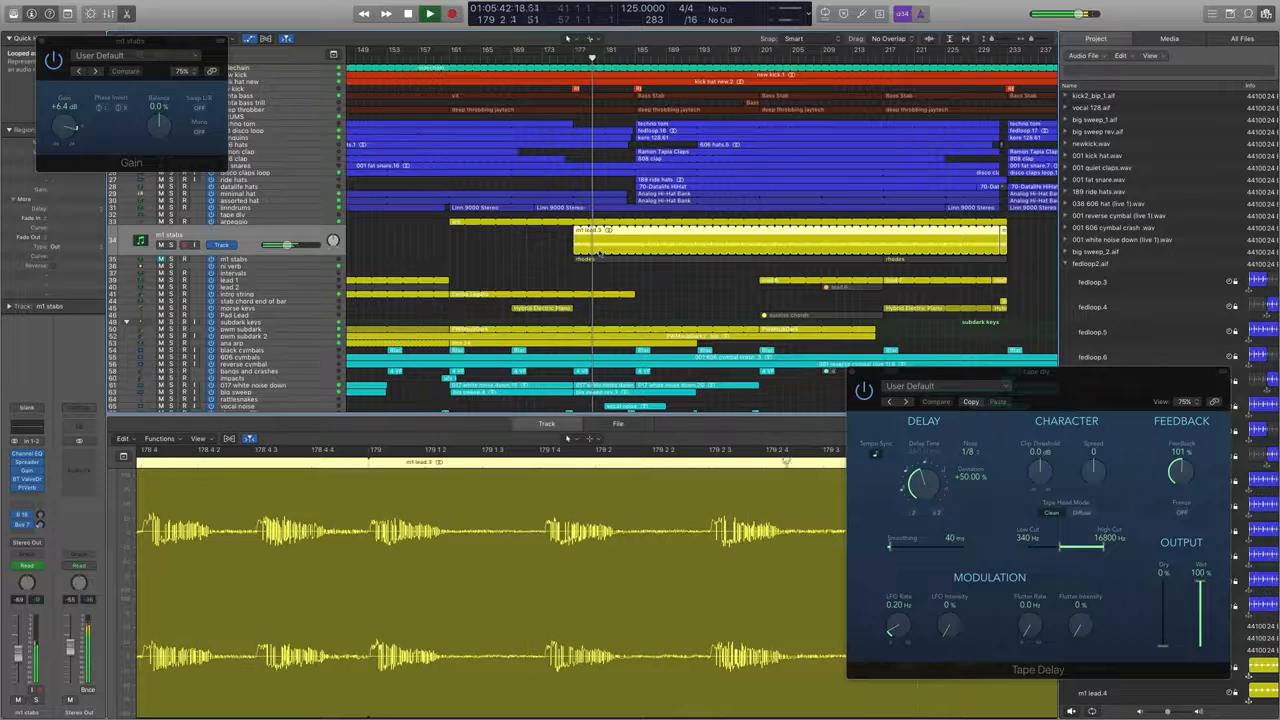
scroll(599, 252, "down", 1)
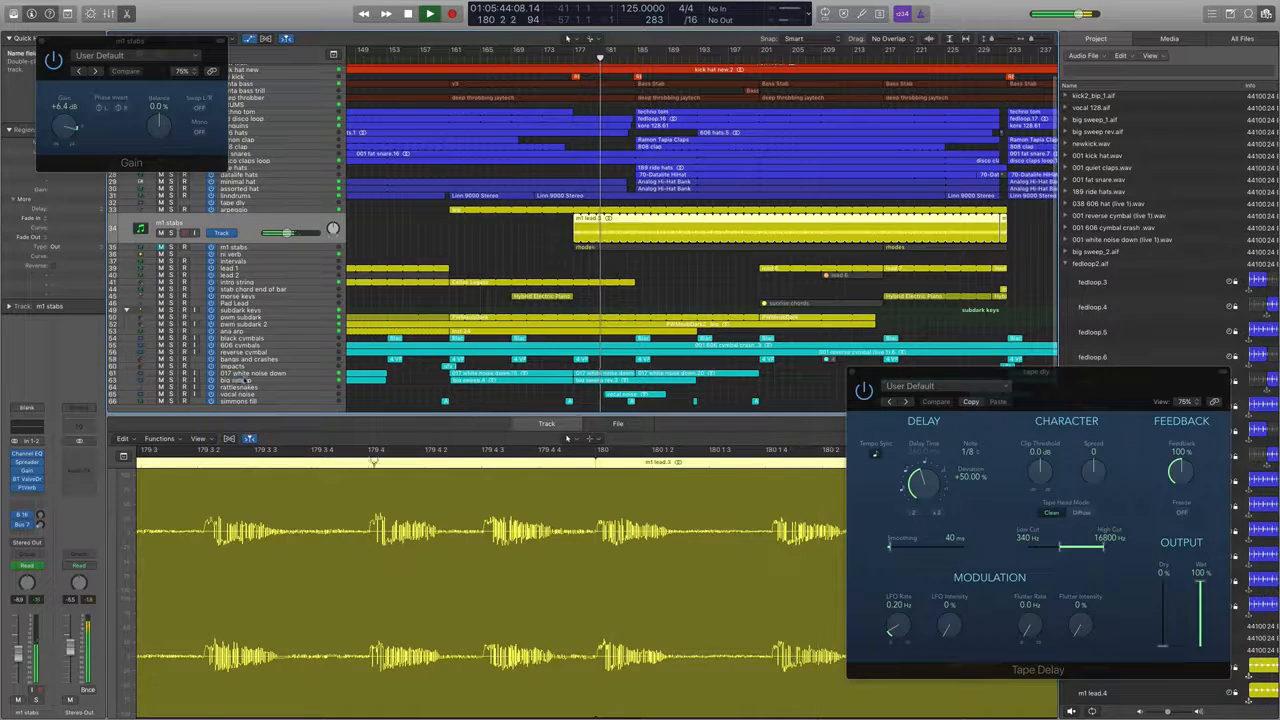
left_click(620, 380)
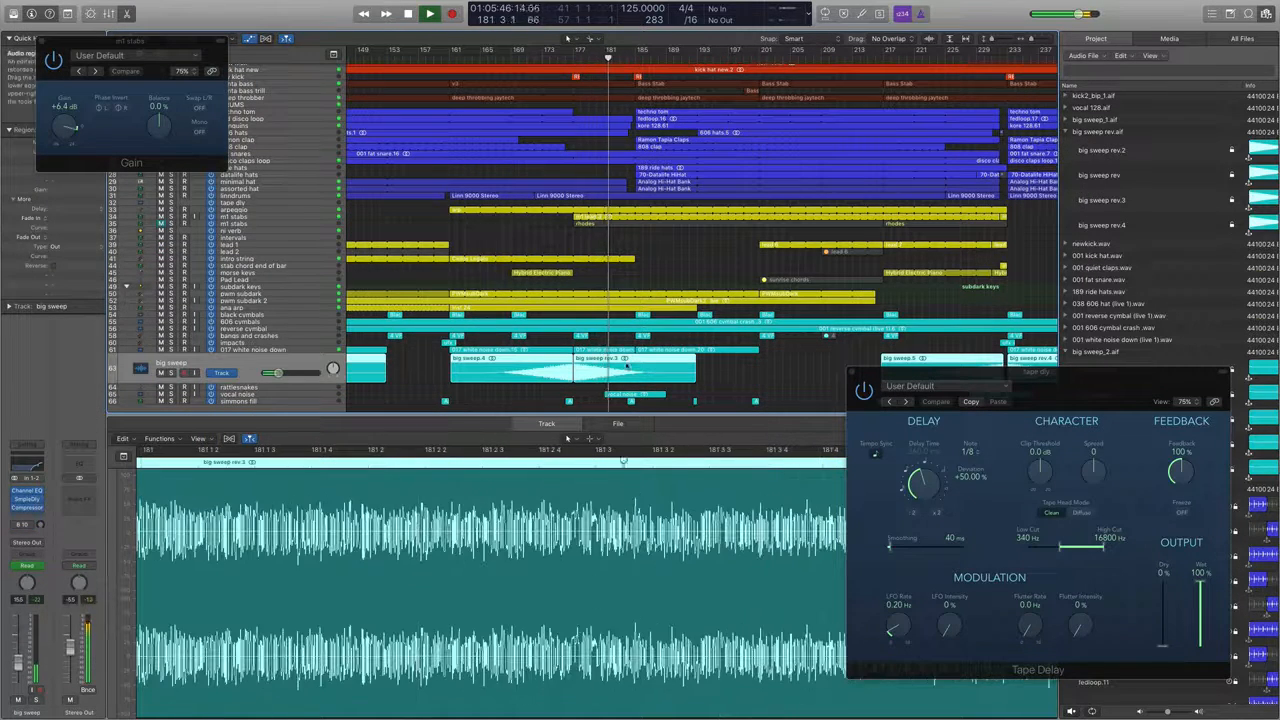
left_click(726, 372)
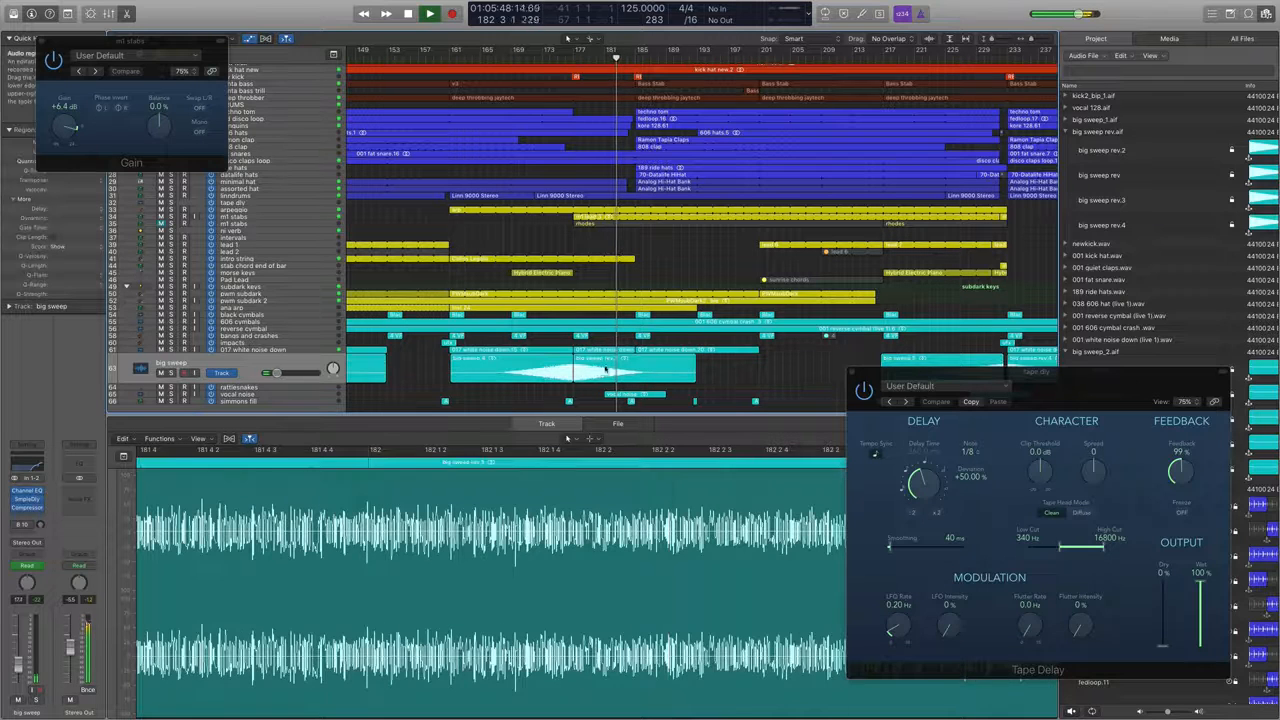
left_click_drag(604, 370, 653, 366)
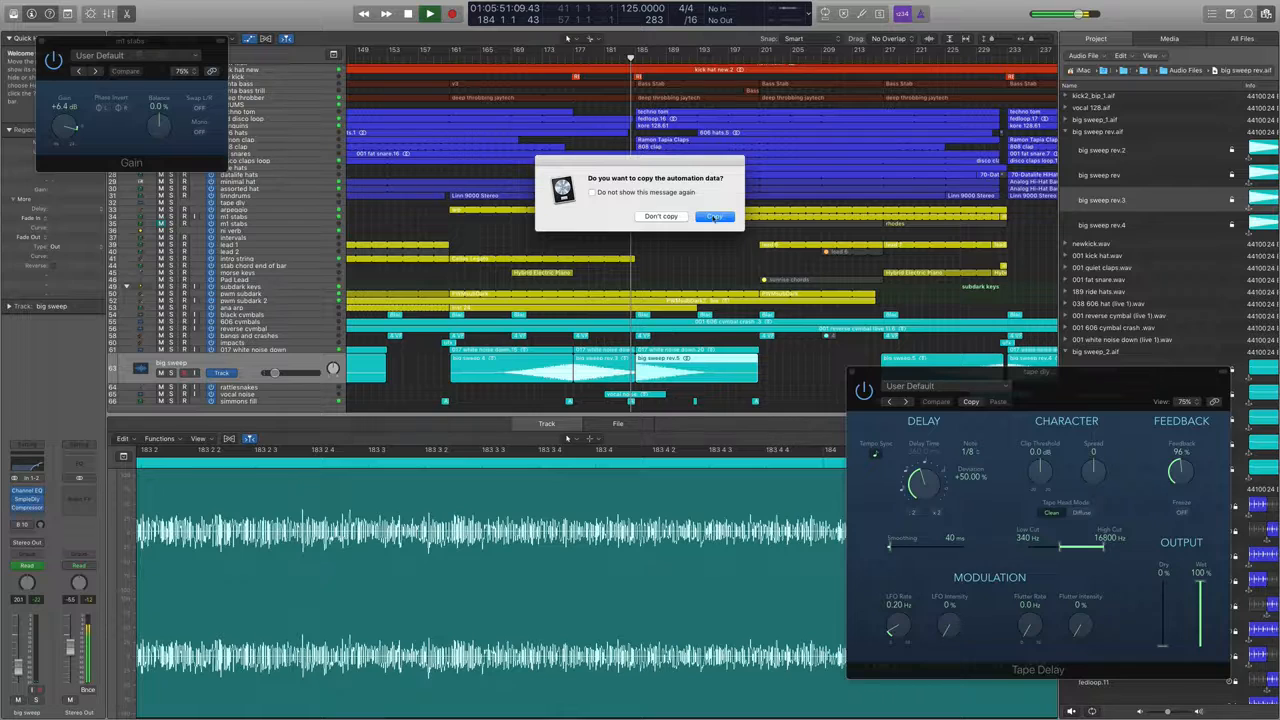
left_click(714, 217)
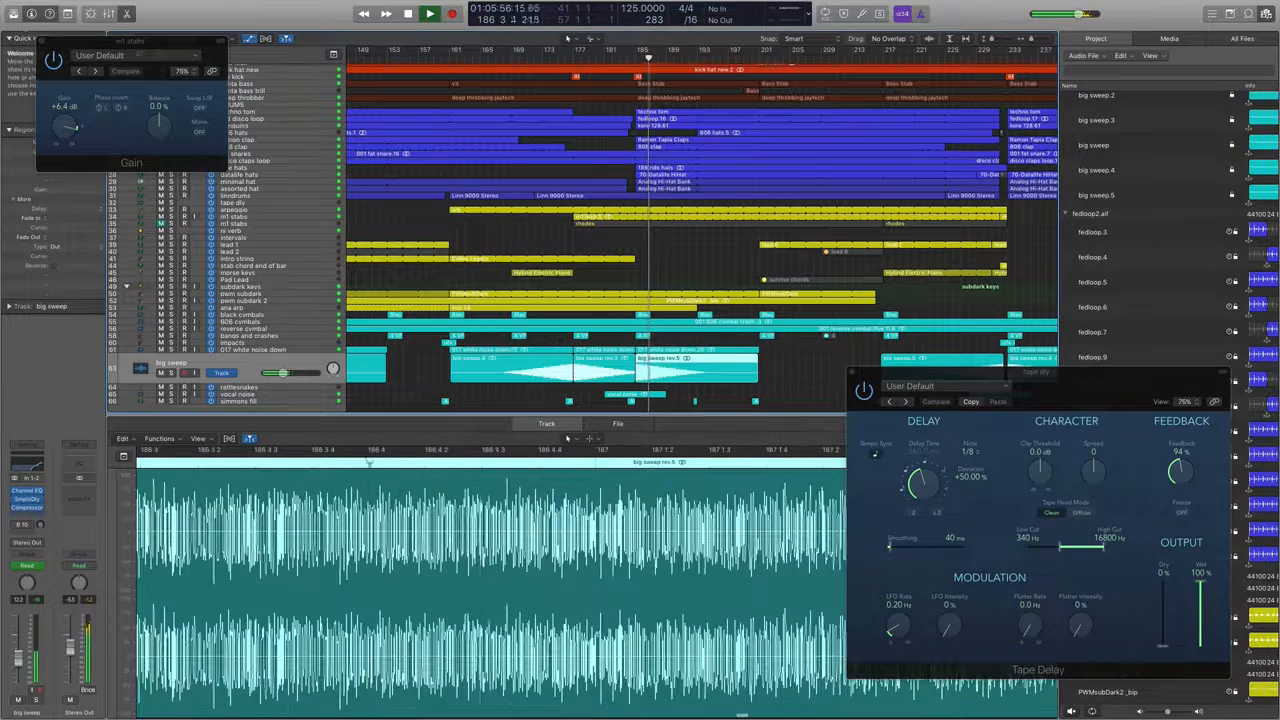
Close the m1 stabs Gain window, stop playback, and lower the gain of the big sweep rev.5 region at bar 185
left_click(43, 41)
key("space")
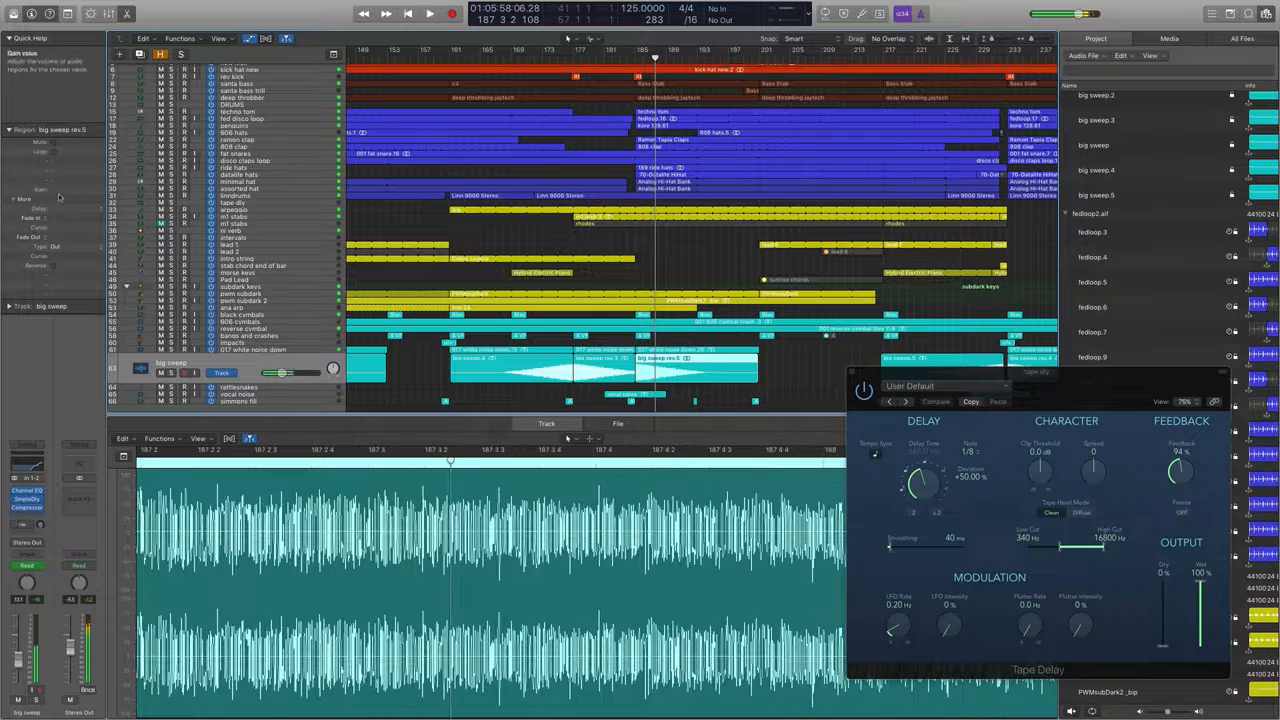
left_click_drag(61, 198, 56, 232)
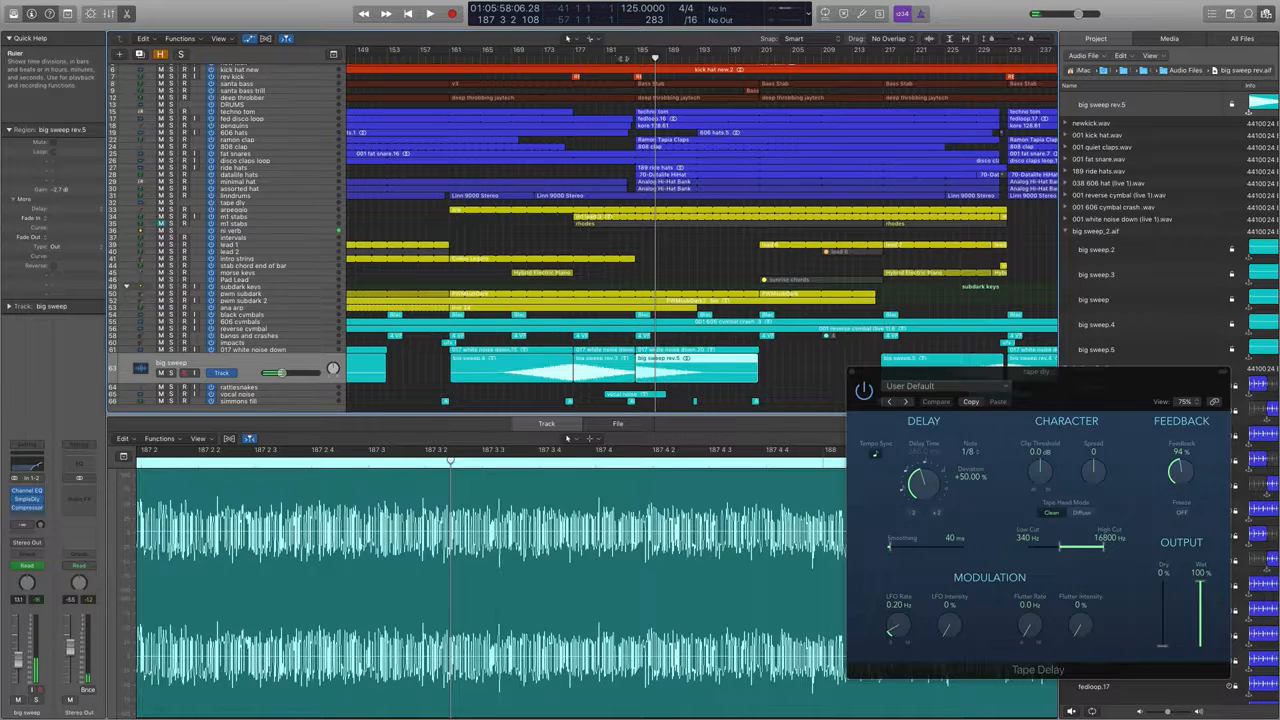
Play the transition from about bar 183 and review the big sweep track's volume automation and the surrounding regions
left_click(622, 58)
key("space")
key("a")
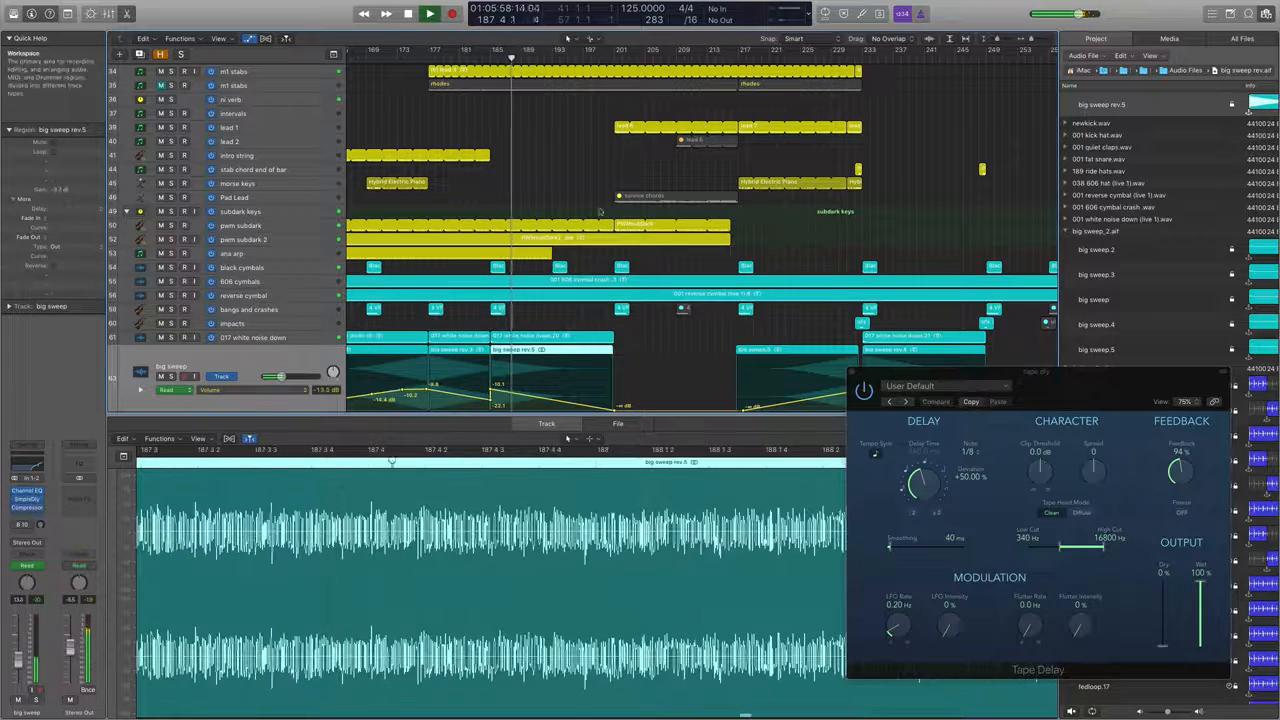
scroll(599, 212, "up", 5)
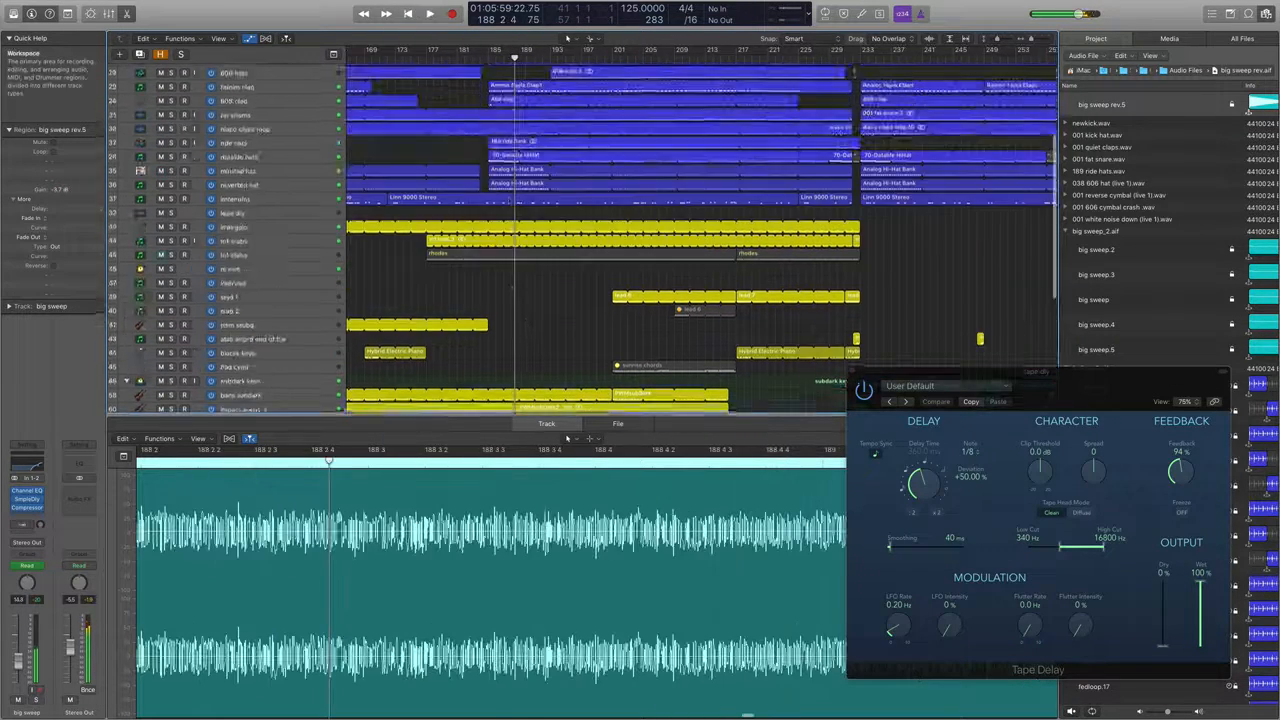
key("super+Up")
key("super+Up")
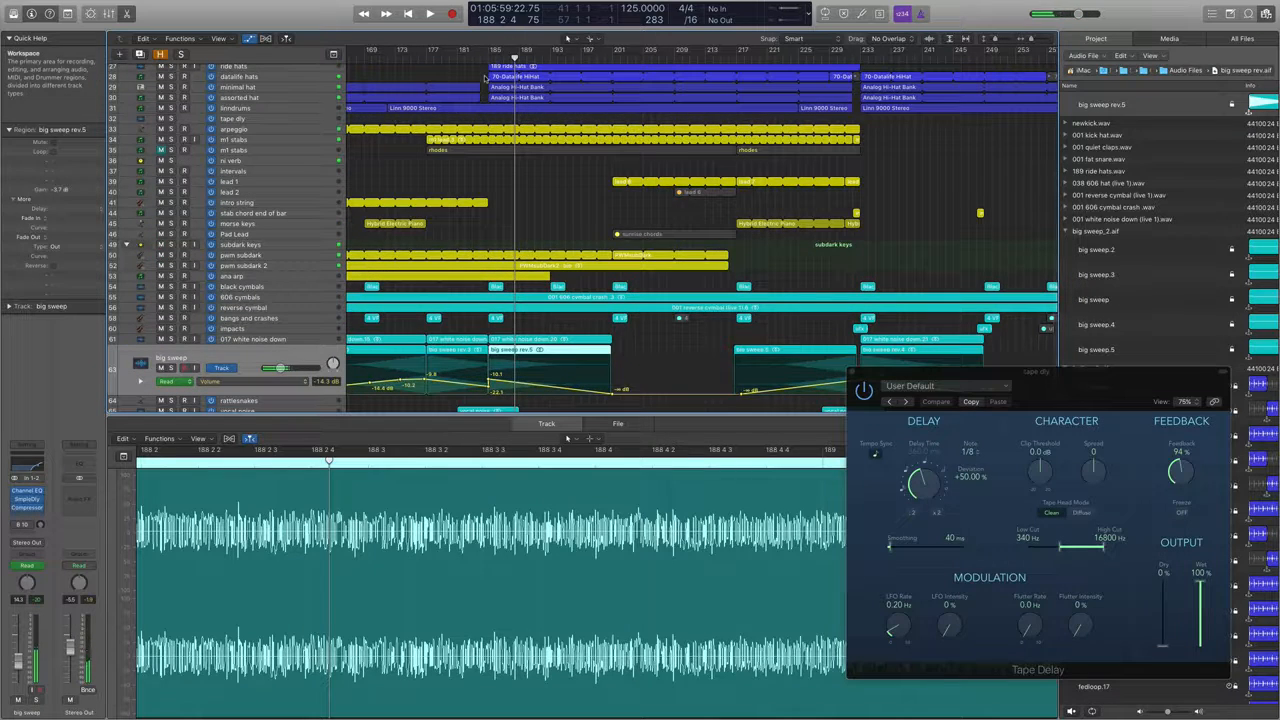
scroll(486, 78, "up", 3)
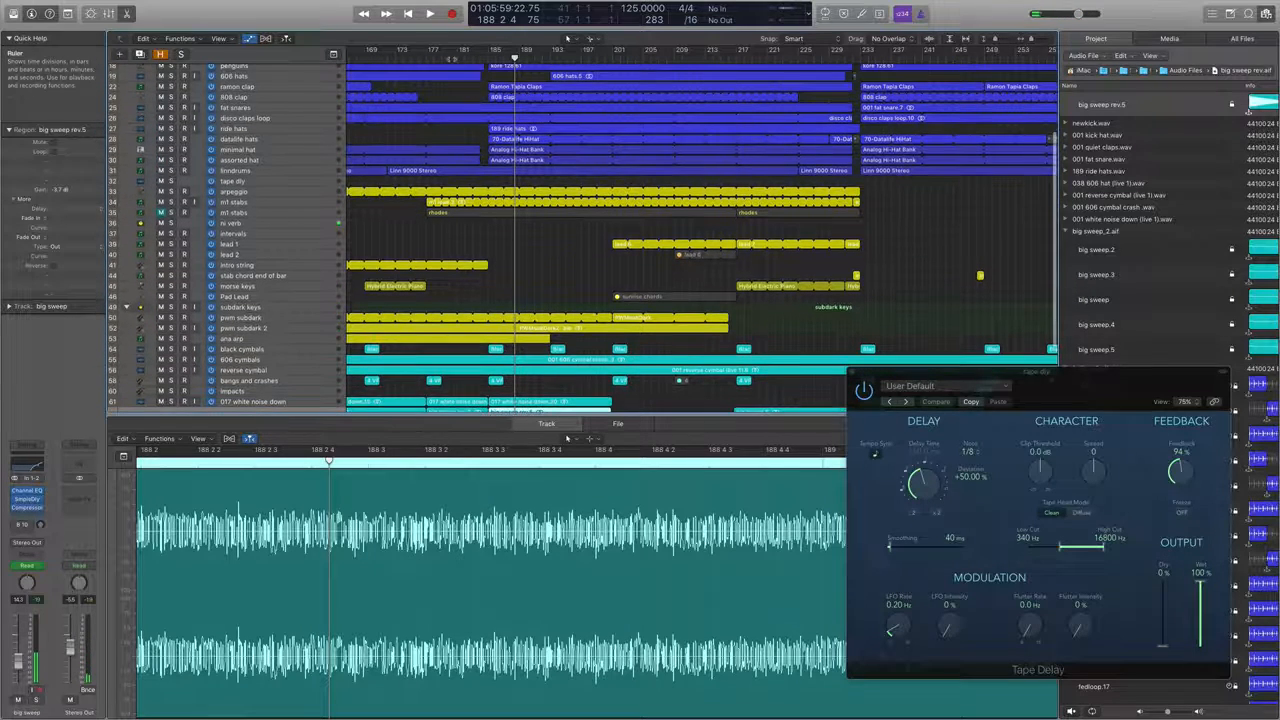
Review the ride hats region at bar 185 and the volume automation on the ride hats and datalife hats tracks
left_click(451, 59)
scroll(502, 136, "up", 3)
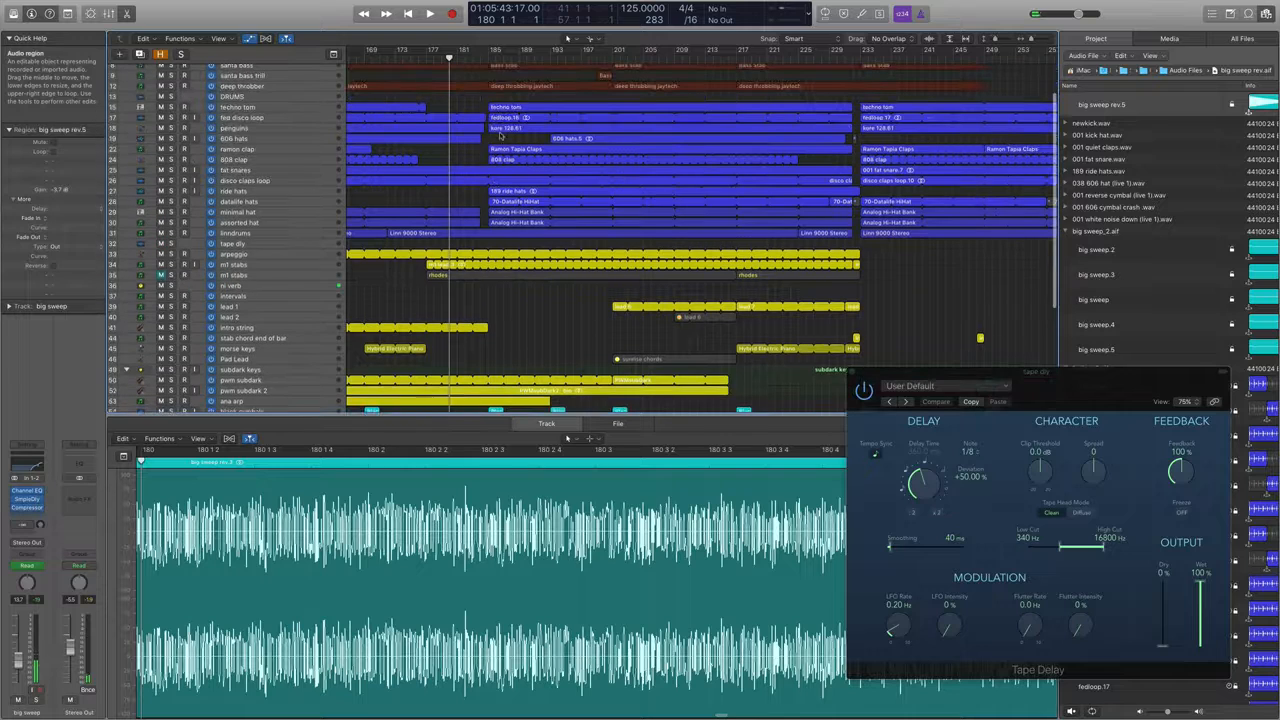
left_click(493, 191)
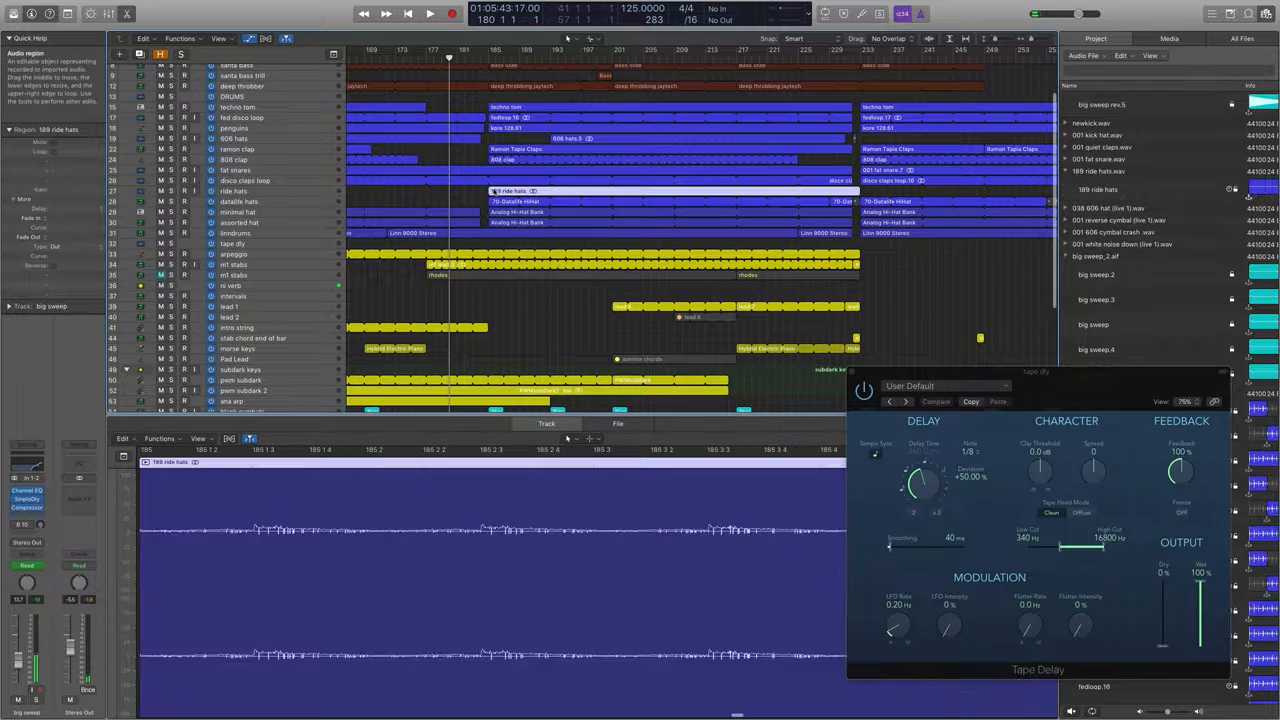
scroll(496, 191, "up", 3)
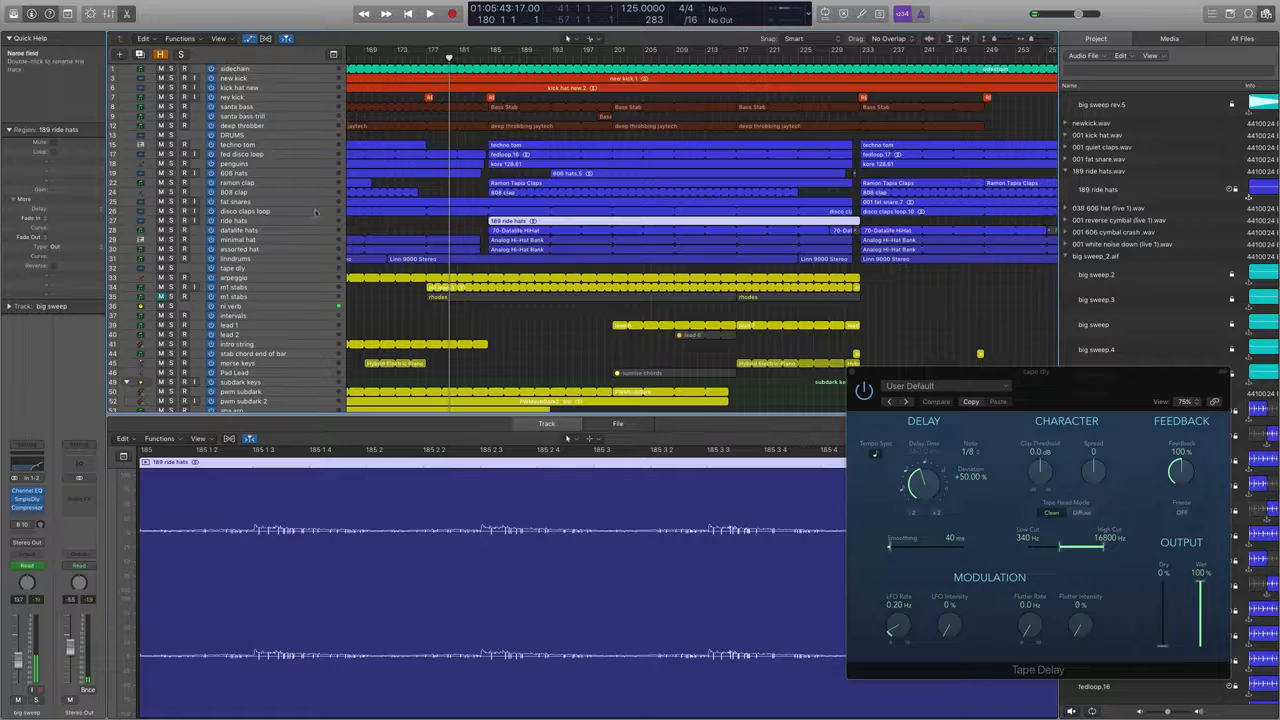
left_click(277, 222)
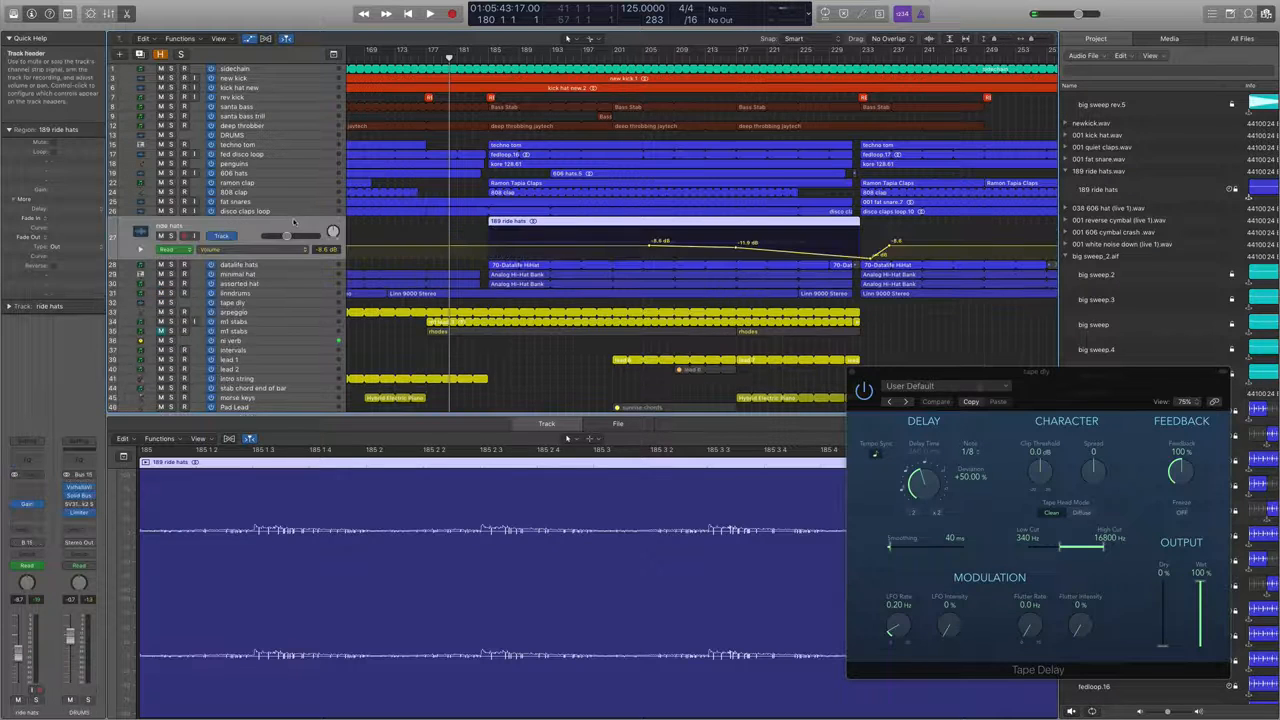
left_click(268, 264)
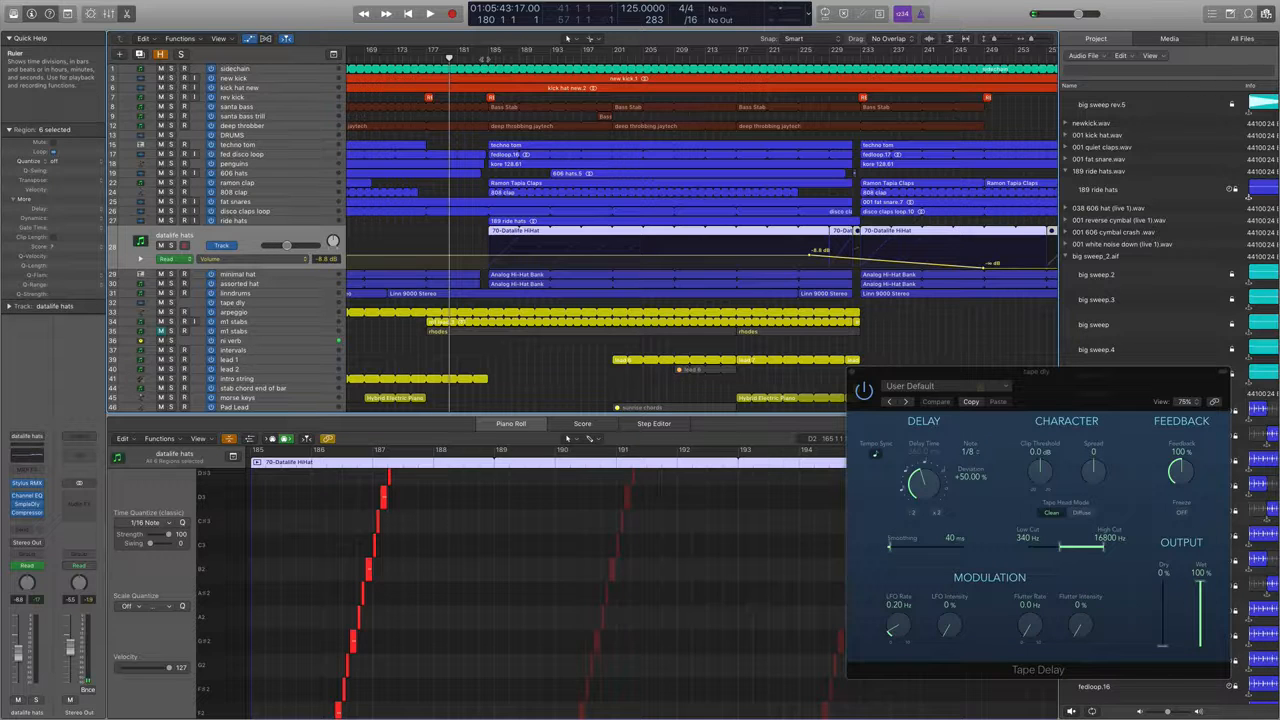
Play the transition into bar 185 and compare the mix with the ride hats and datalife hats muted and unmuted
double_click(480, 58)
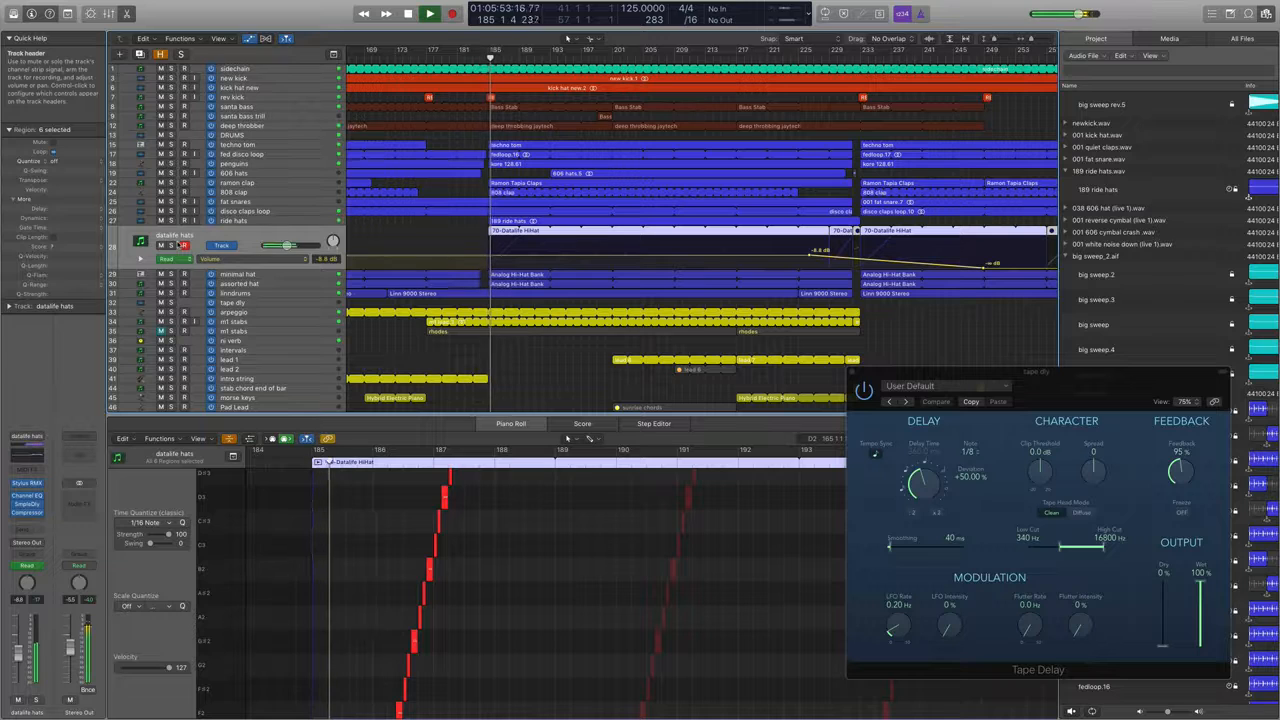
left_click(161, 245)
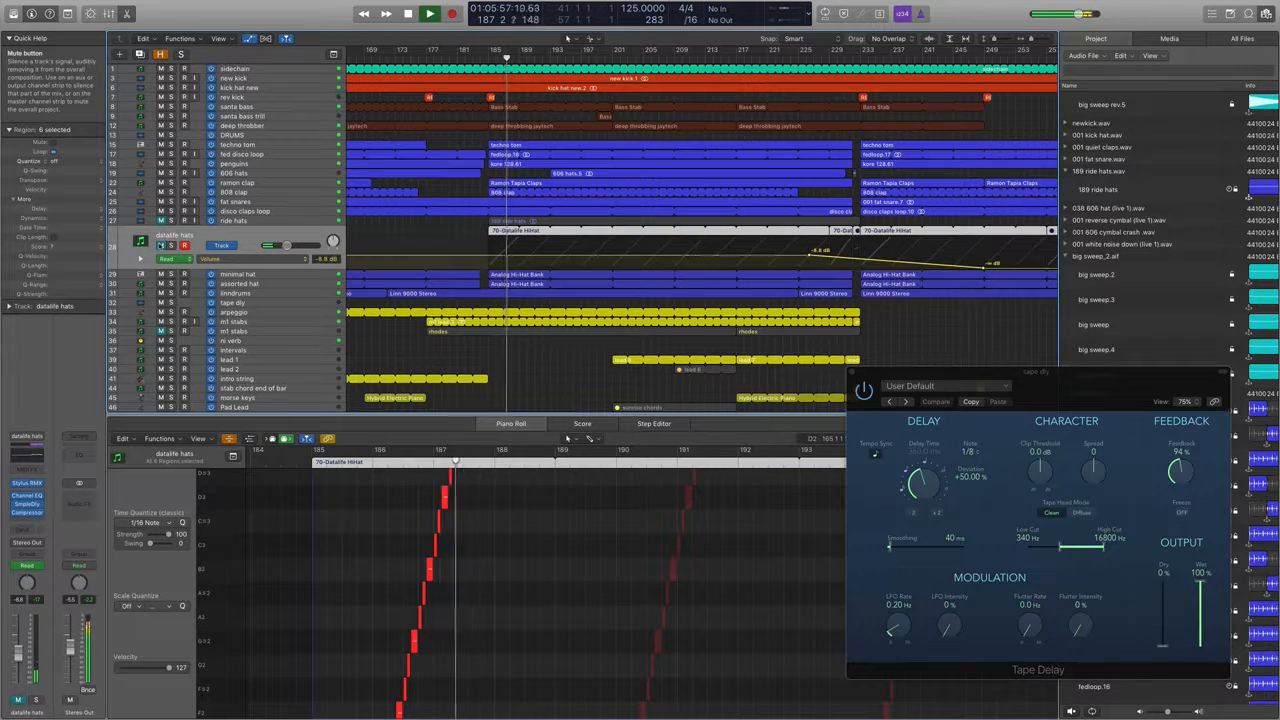
left_click(161, 245)
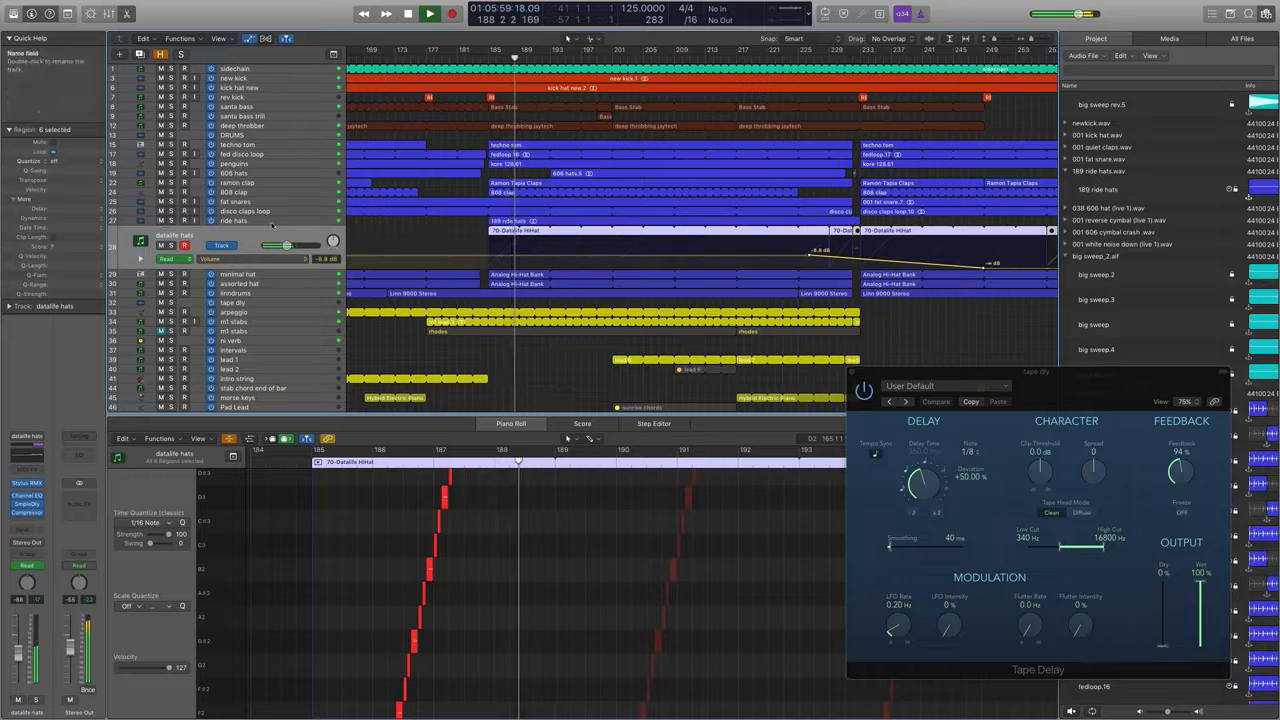
Audition the ride hats in solo, add the datalife hats, and compare the pair with and without the ride hats
left_click(171, 220)
left_click(171, 211)
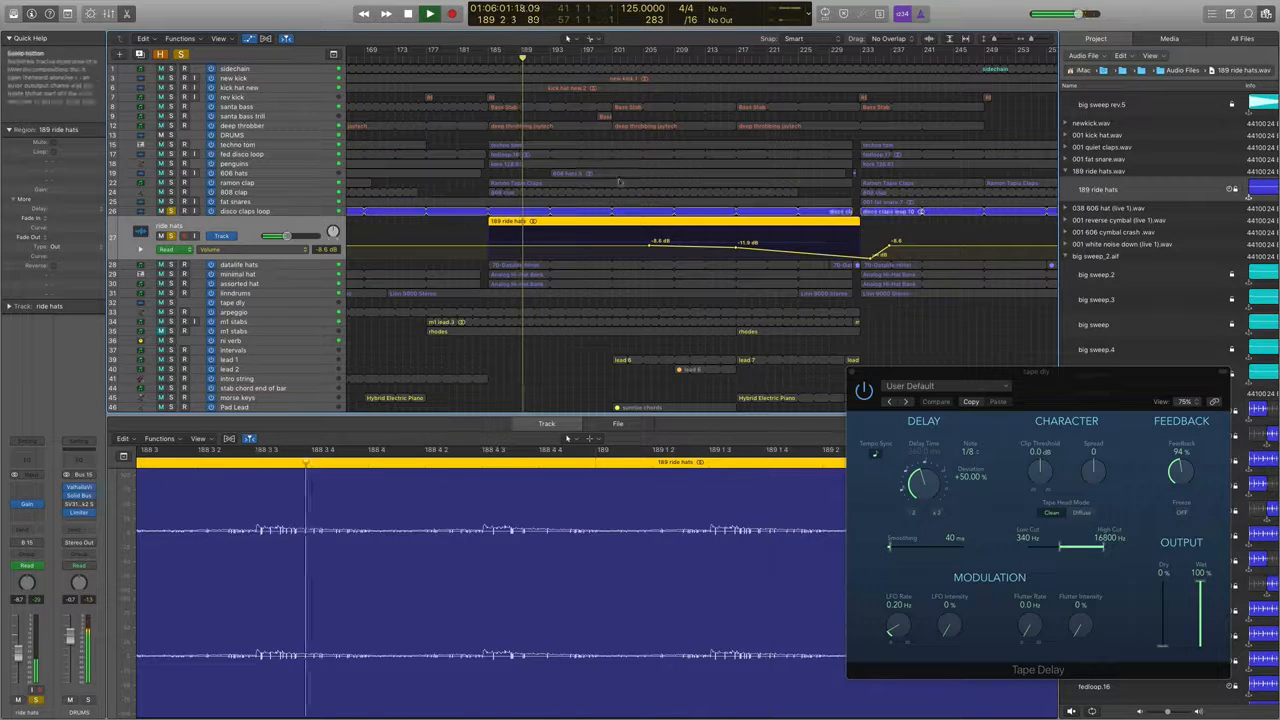
left_click(171, 211)
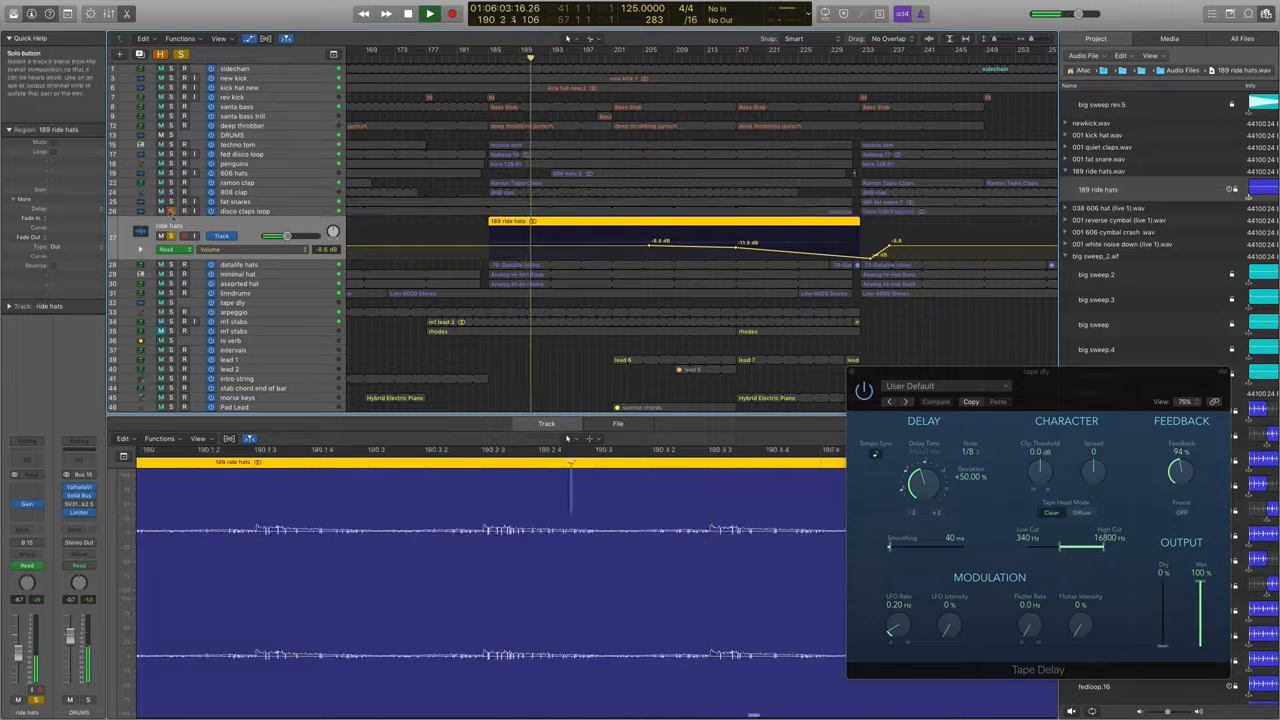
left_click(171, 264)
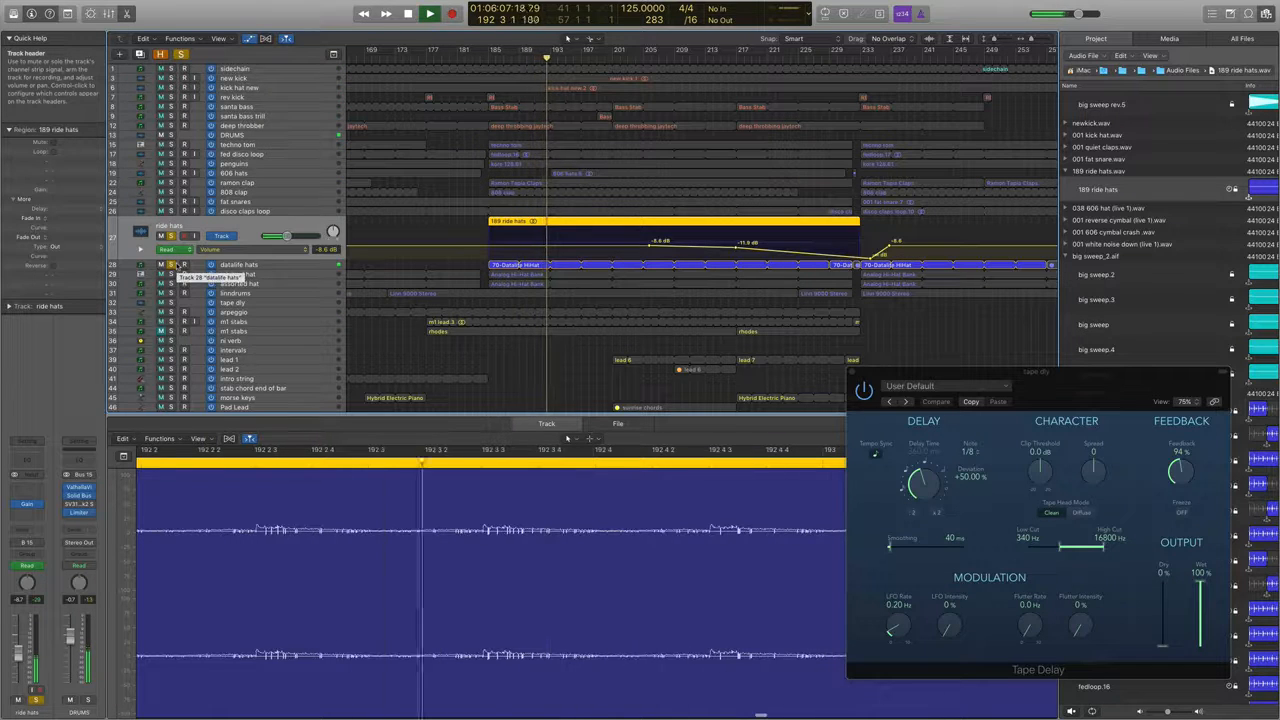
left_click(171, 236)
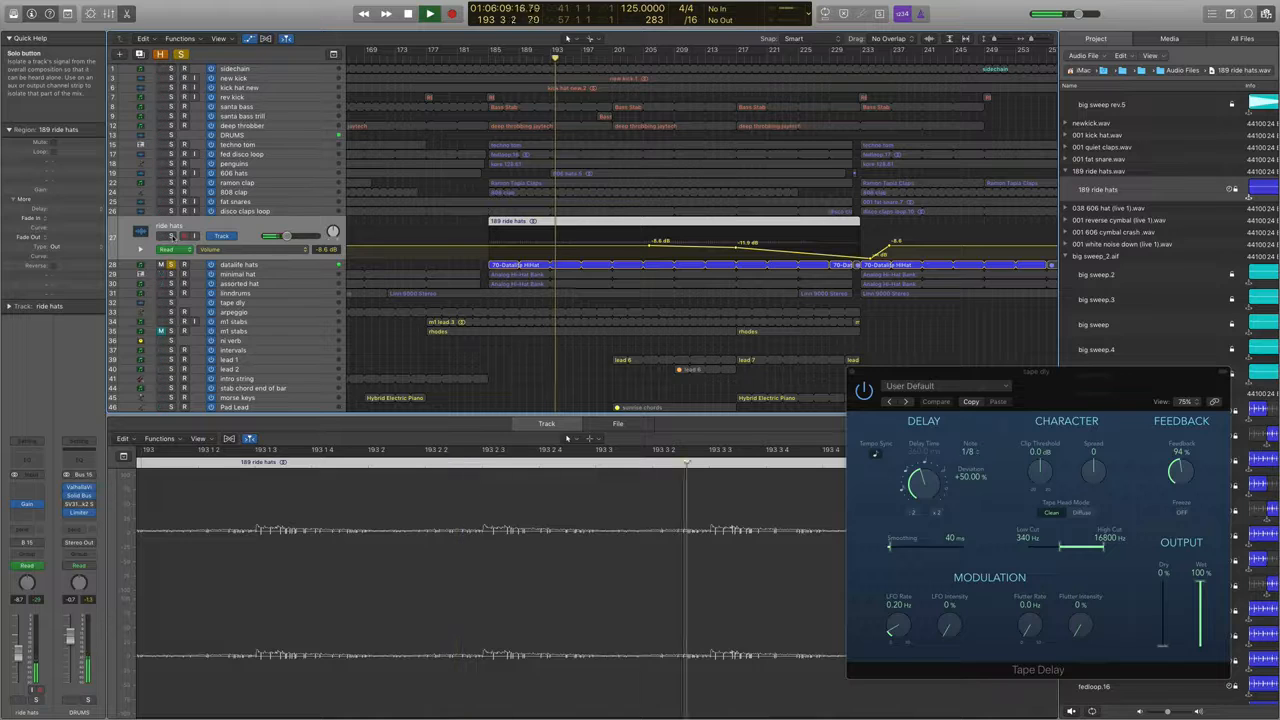
left_click(171, 236)
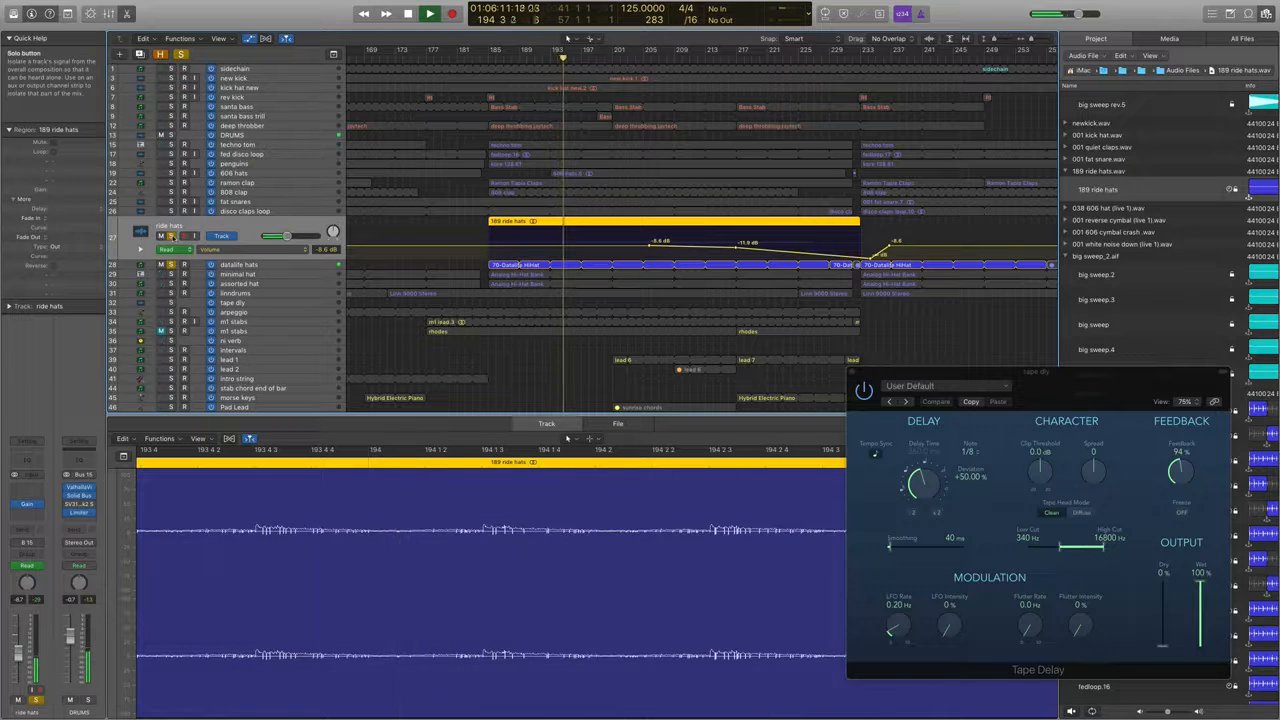
left_click(172, 236)
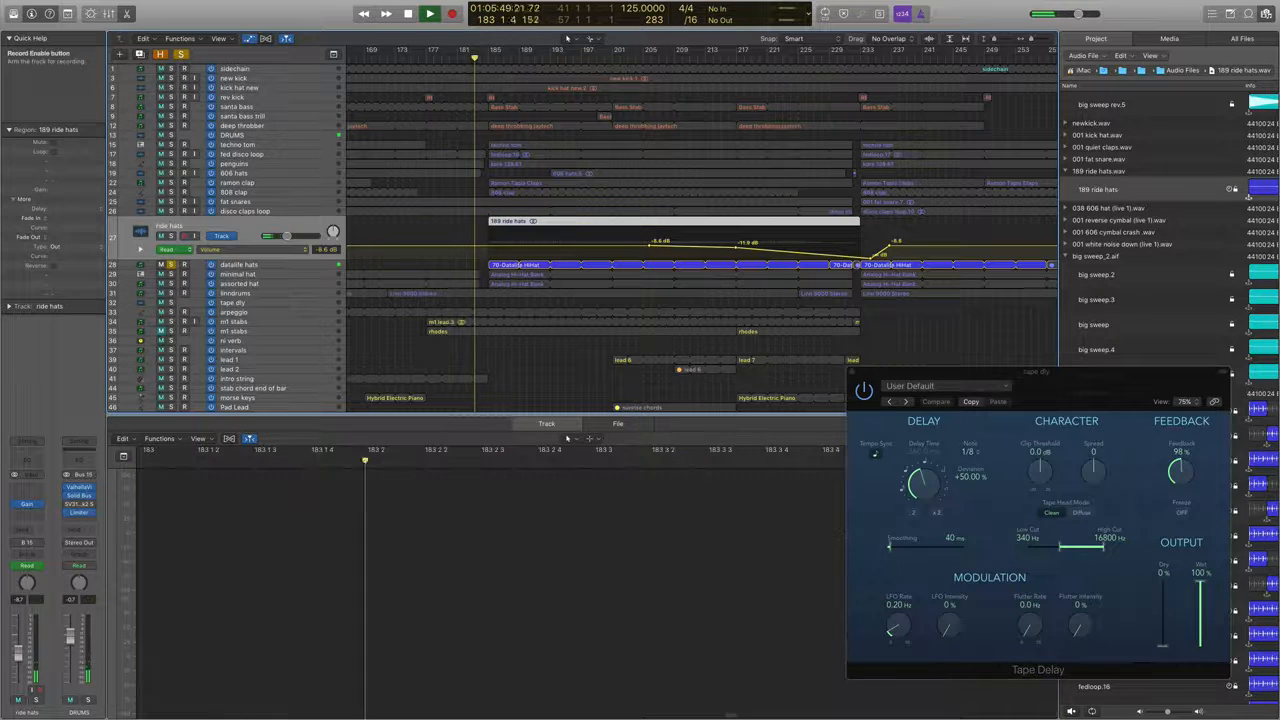
left_click(171, 236)
Add the big sweep, 017 white noise down and black cymbals tracks to the solo and replay them from bar 185
key("super+Up")
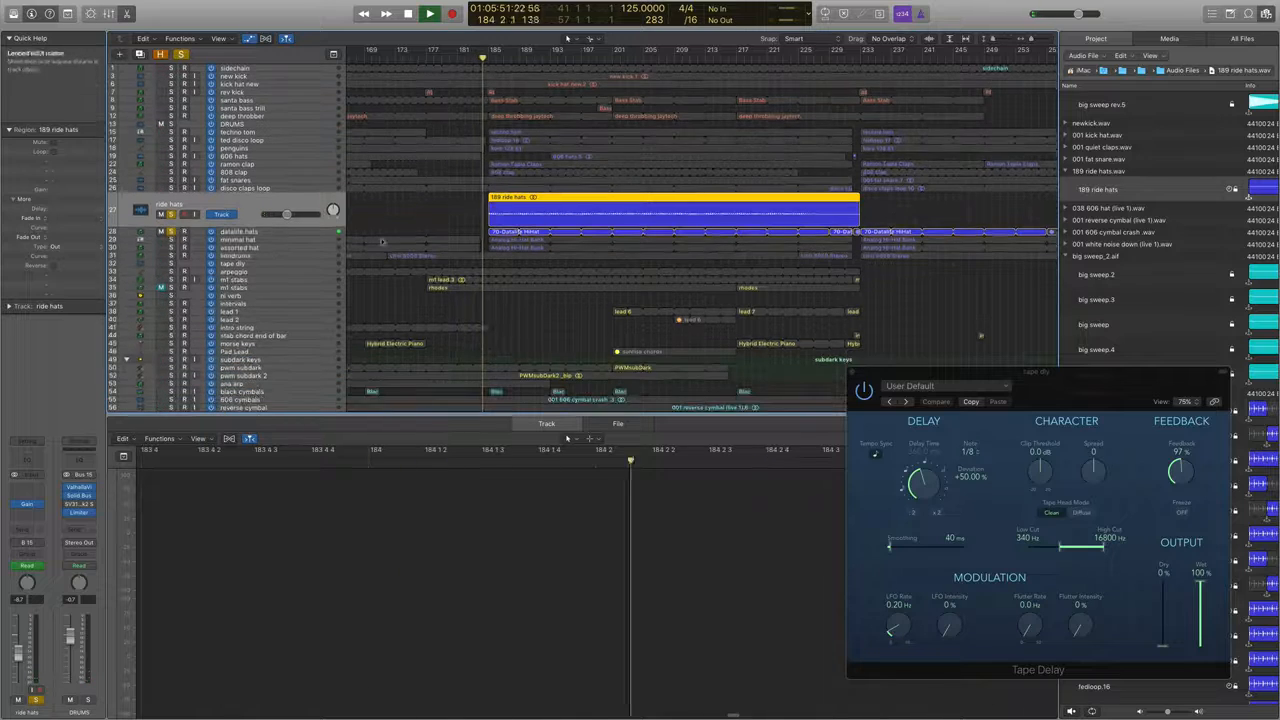
scroll(382, 241, "down", 5)
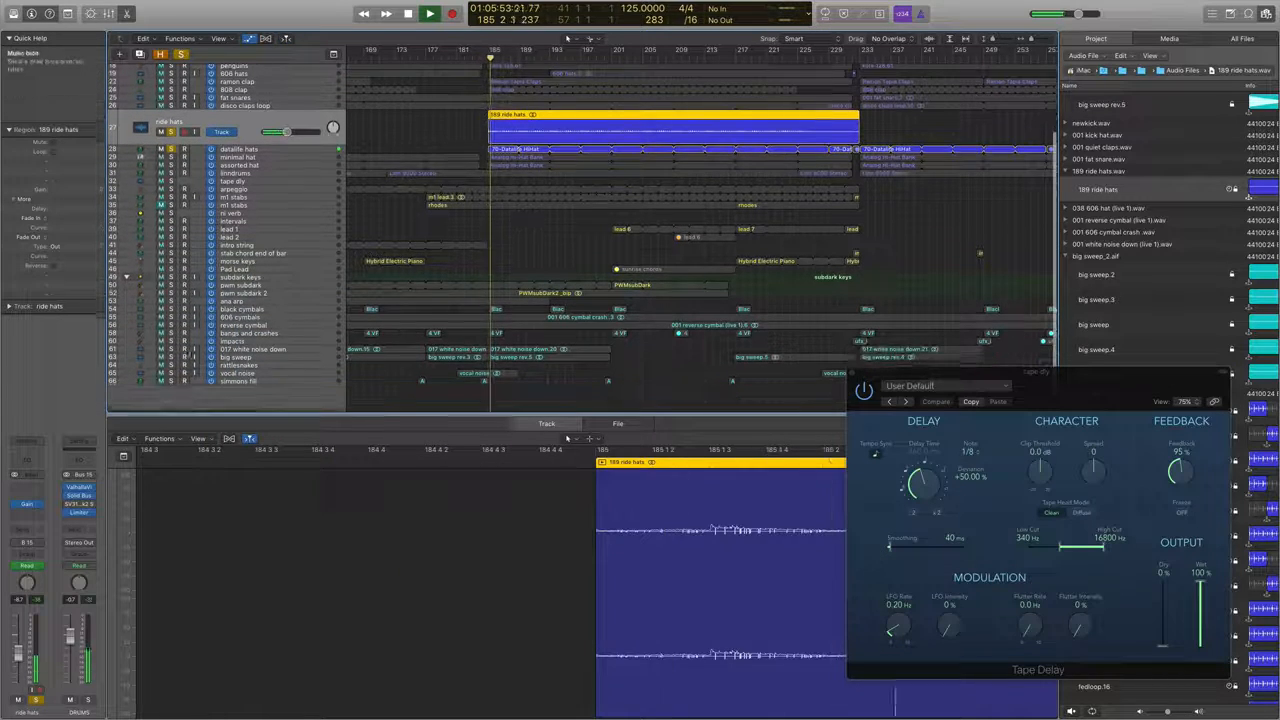
left_click(171, 359)
left_click(171, 351)
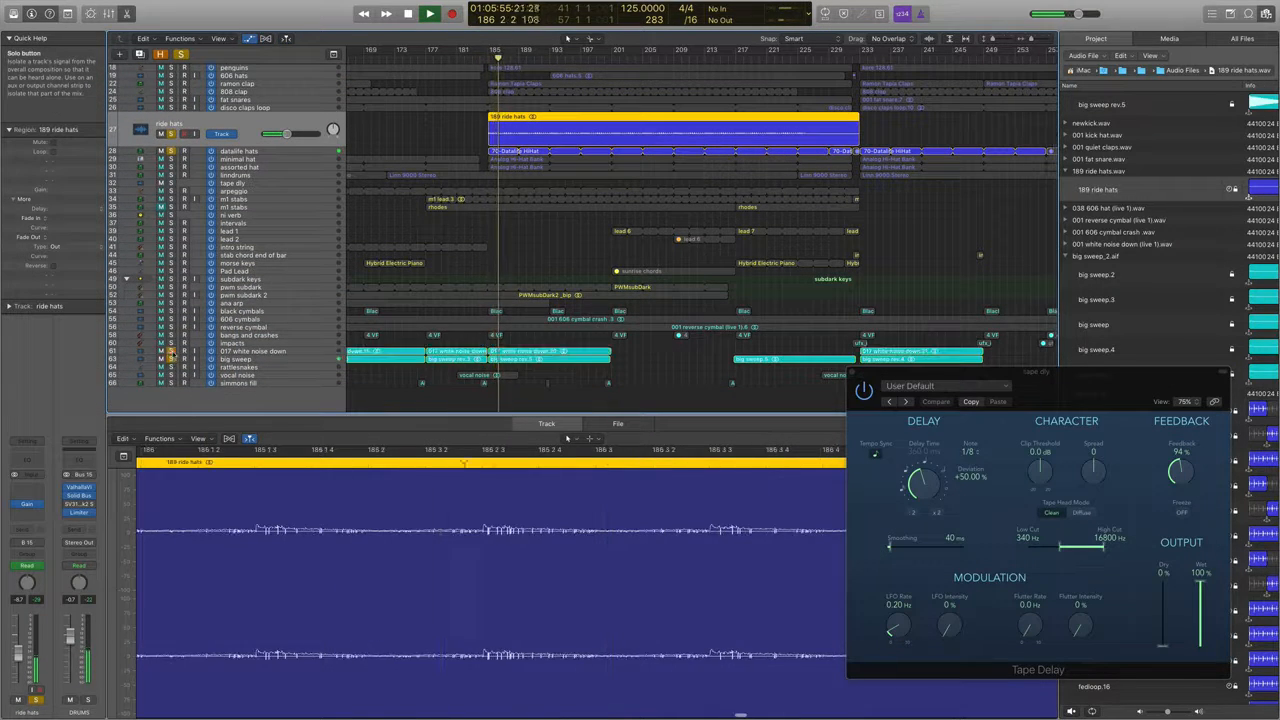
left_click(171, 311)
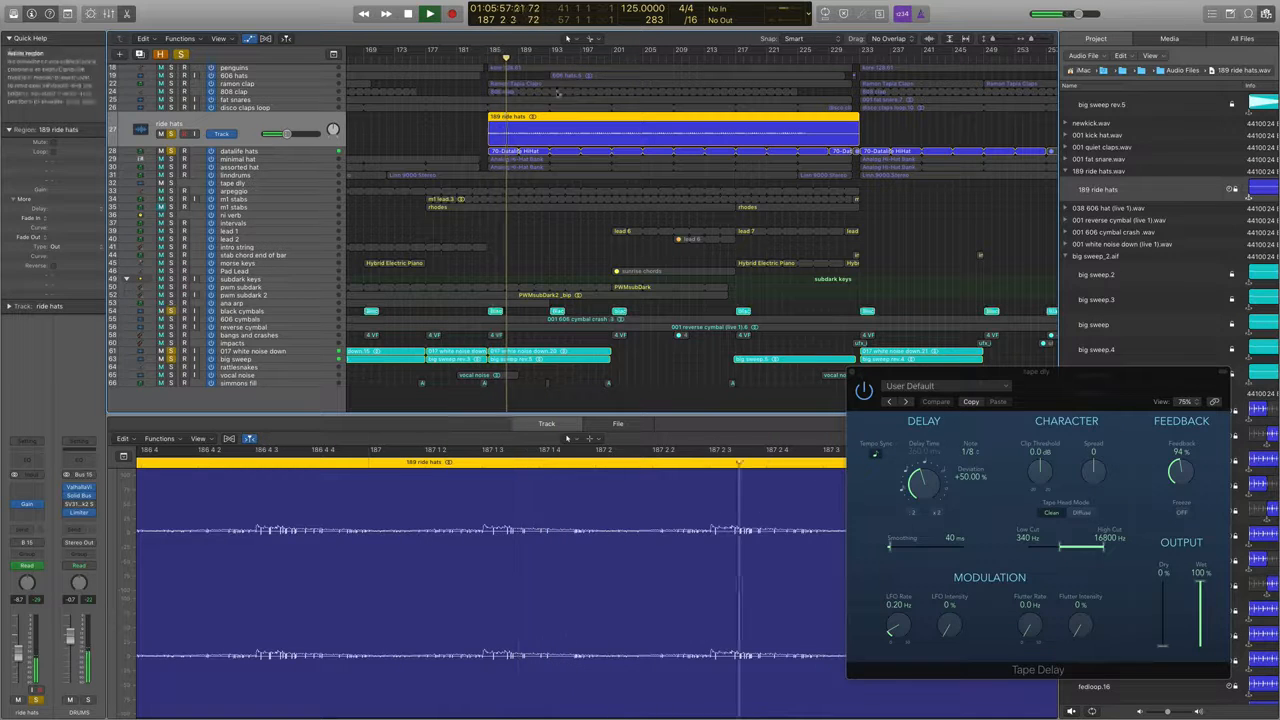
key("space")
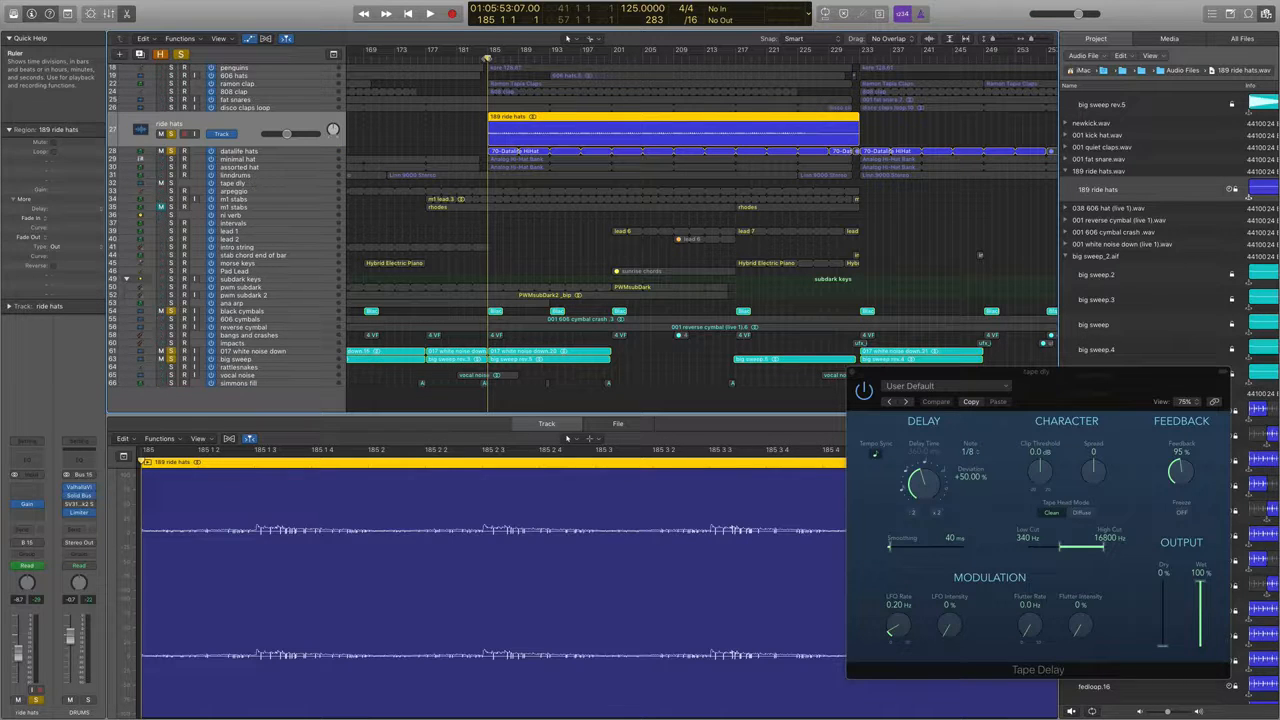
key("space")
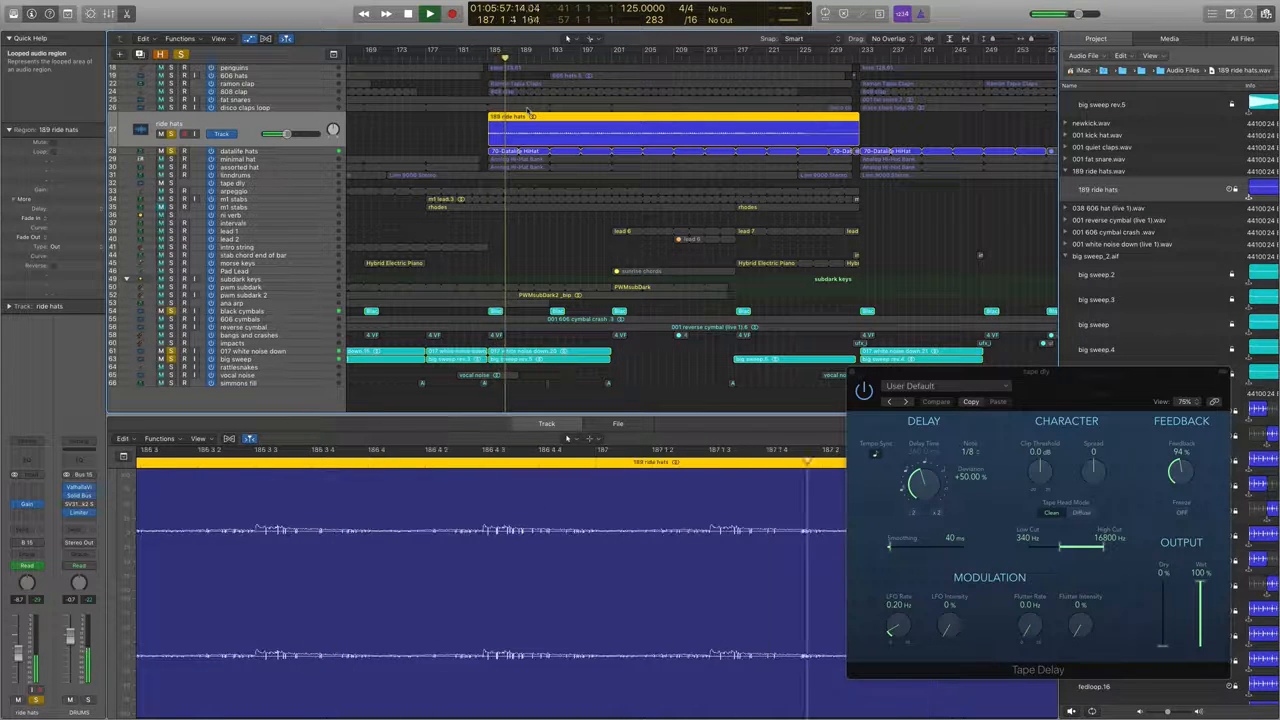
Clear the solos on all the hats, sweep, noise and cymbal tracks and replay the full mix from about bar 185
left_click(171, 359)
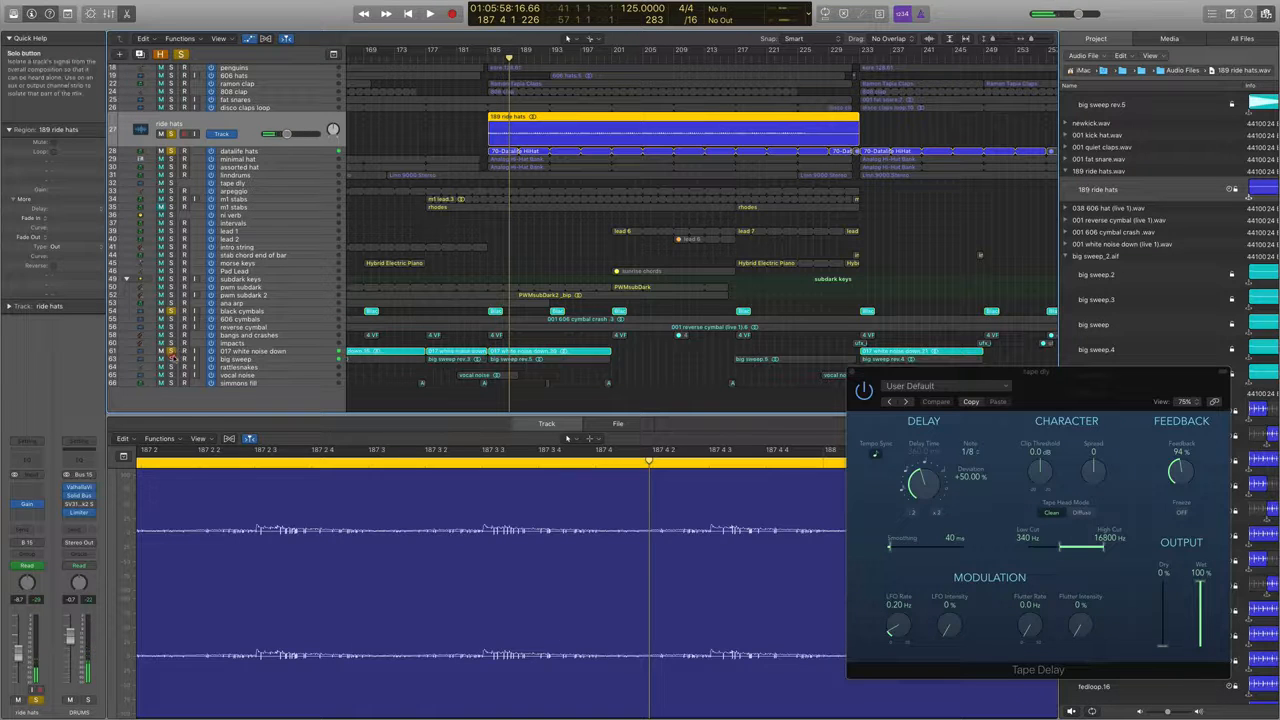
left_click(171, 351)
left_click(171, 311)
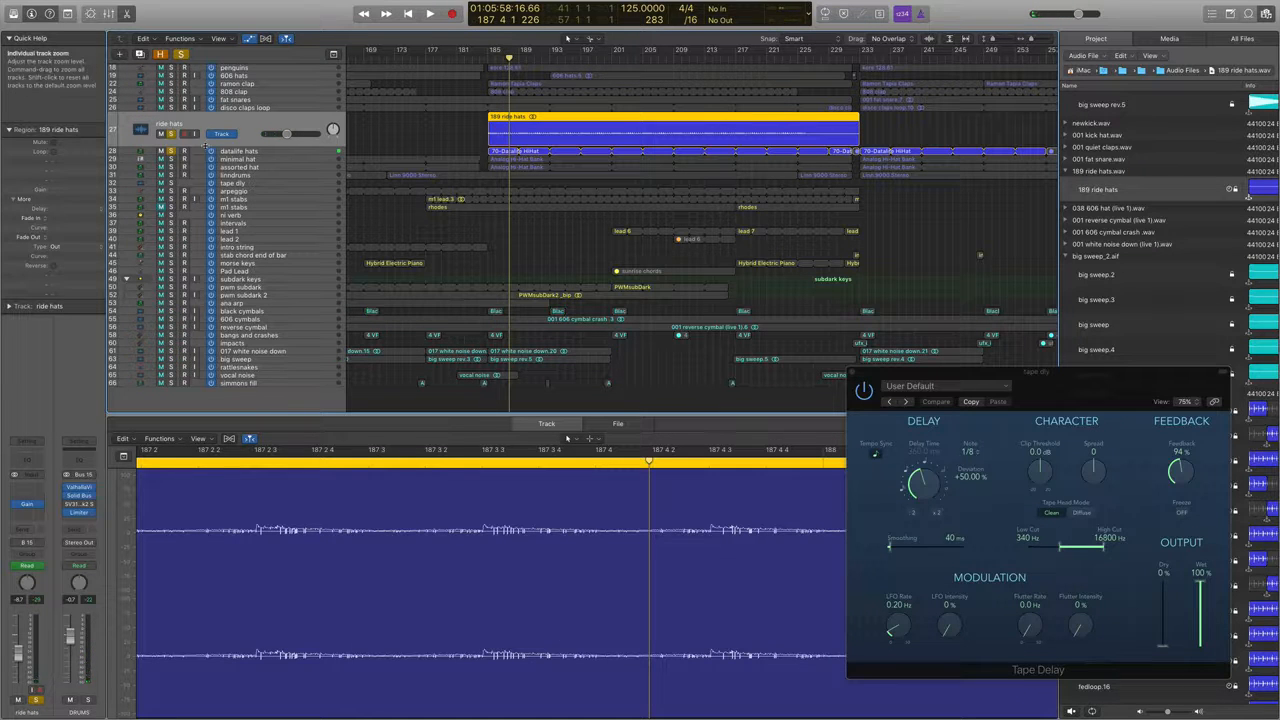
left_click(171, 150)
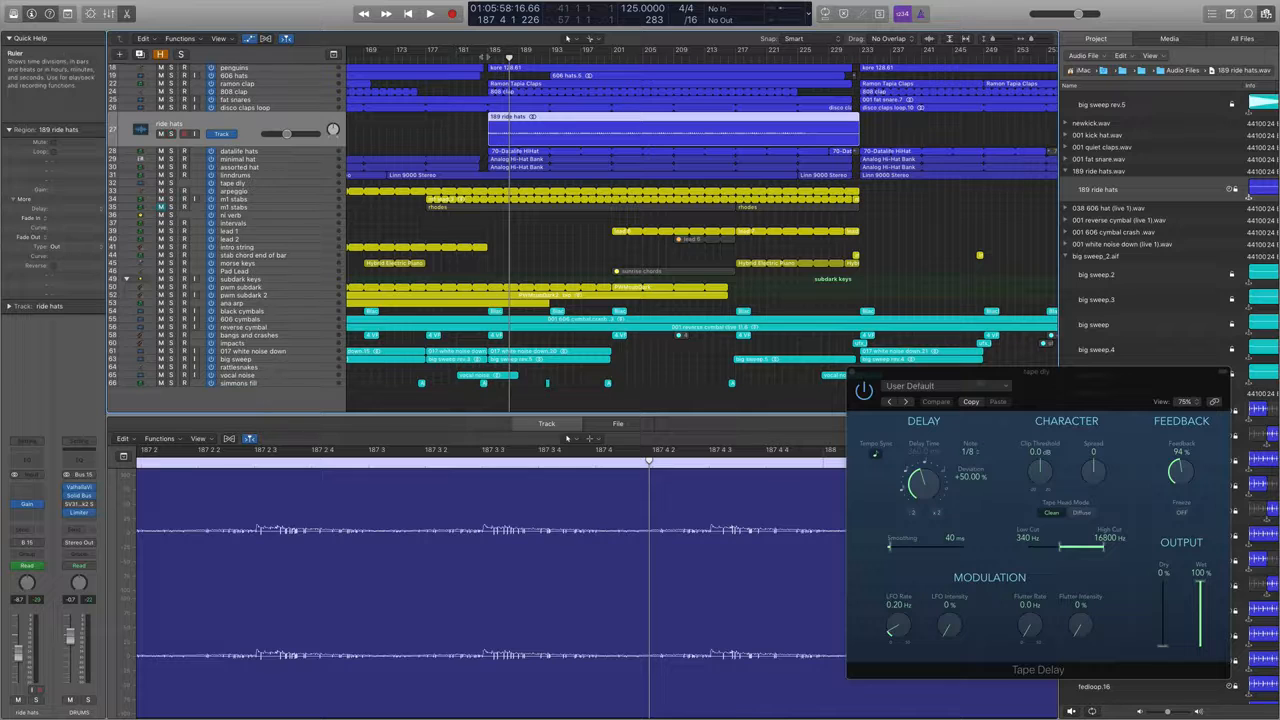
left_click_drag(509, 57, 486, 57)
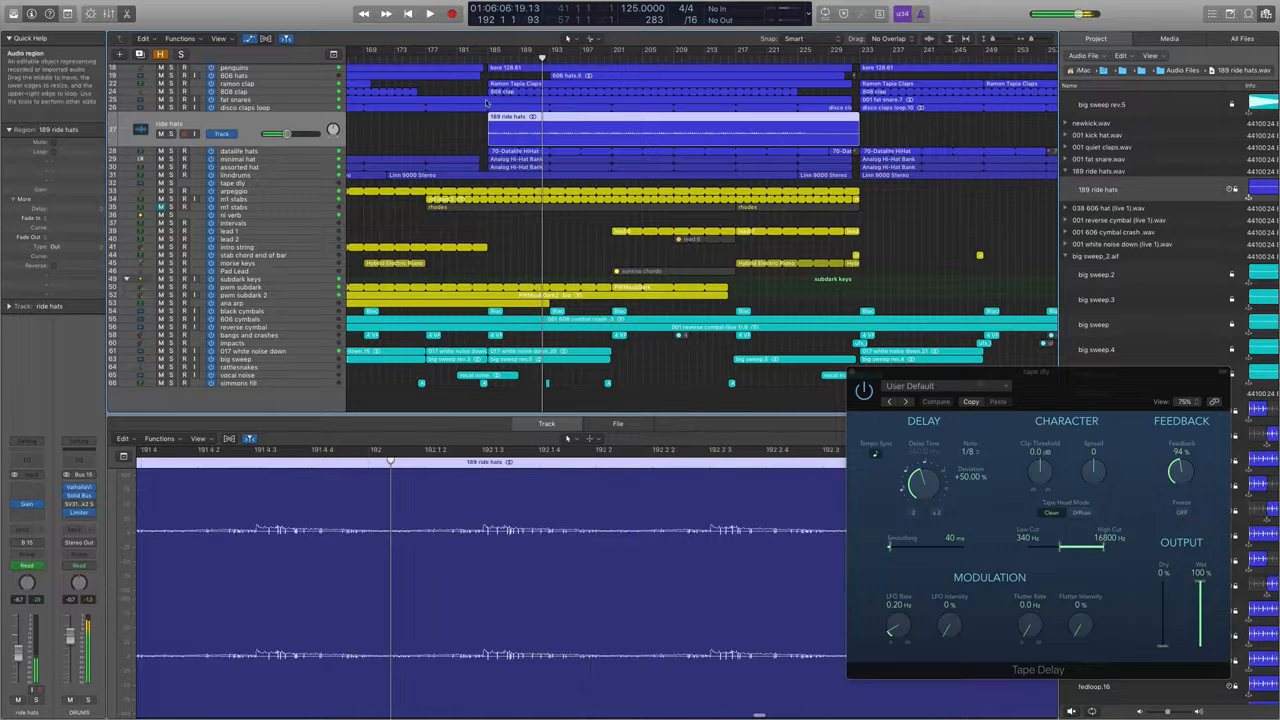
Zoom in on the santa bass track and review its Channel EQ Low Cut Frequency automation and the available automation parameters
scroll(236, 100, "up", 5)
left_click(236, 100)
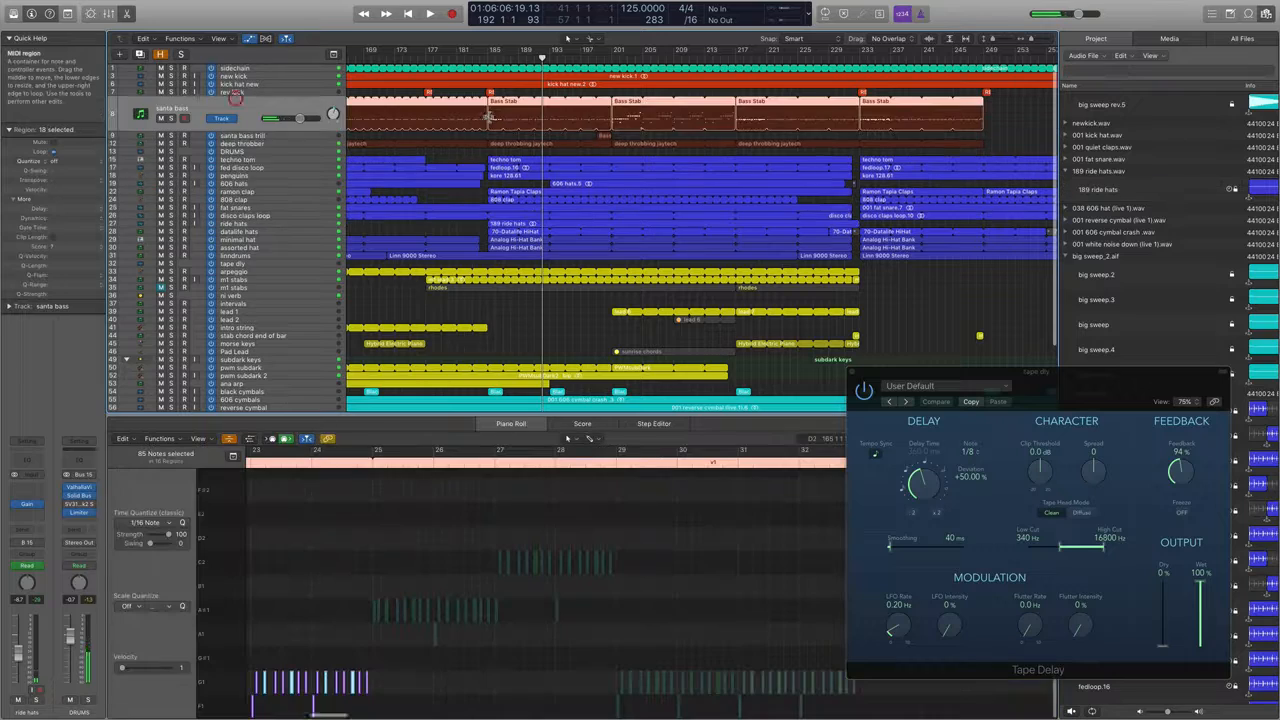
key("z")
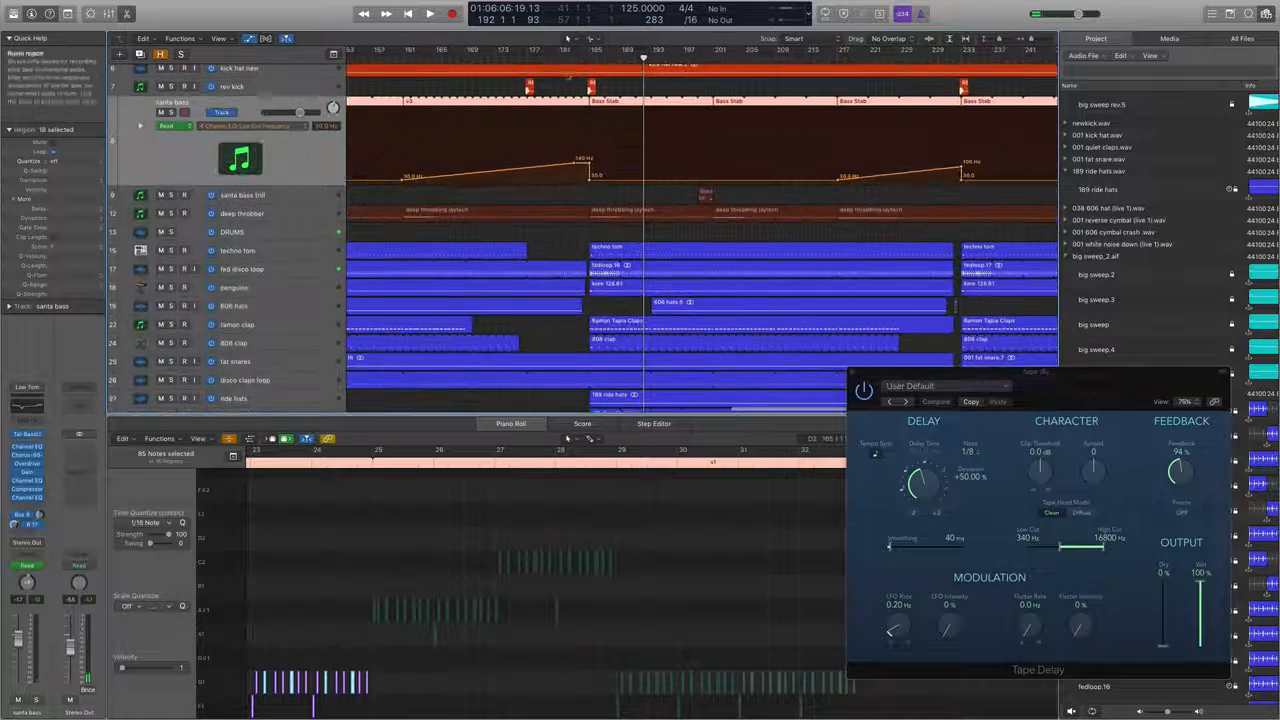
left_click(254, 125)
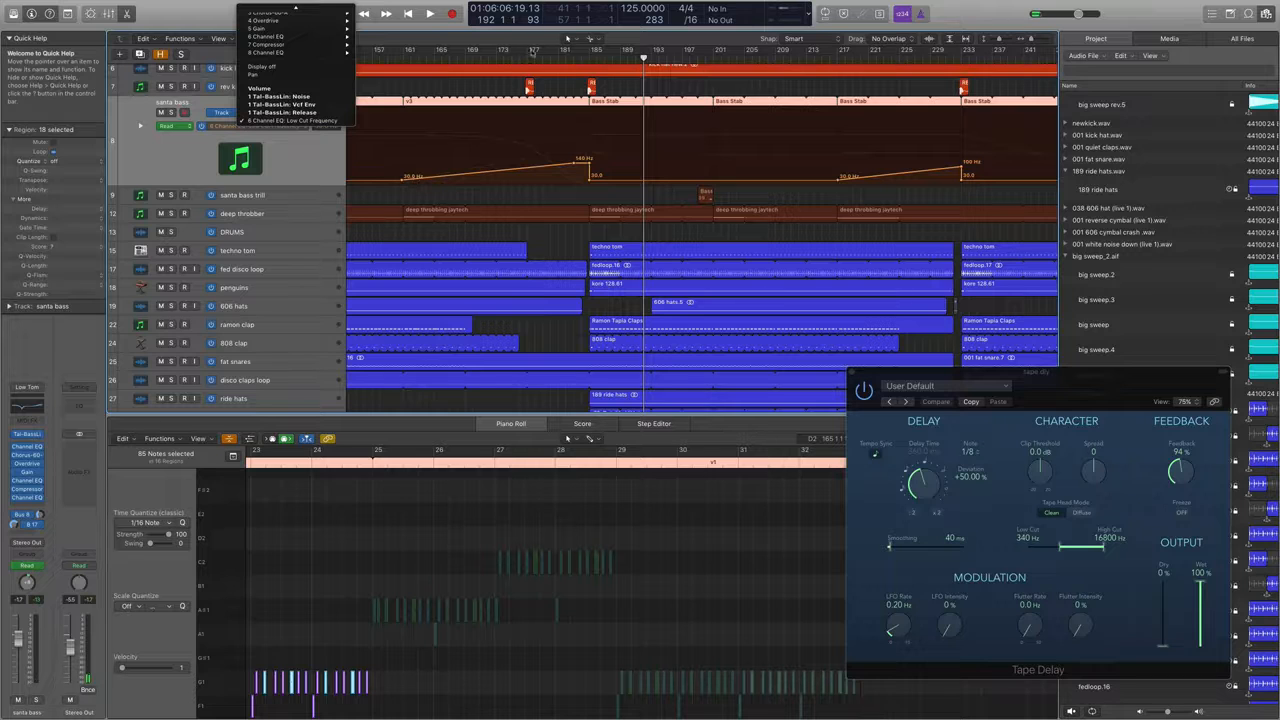
left_click(503, 60)
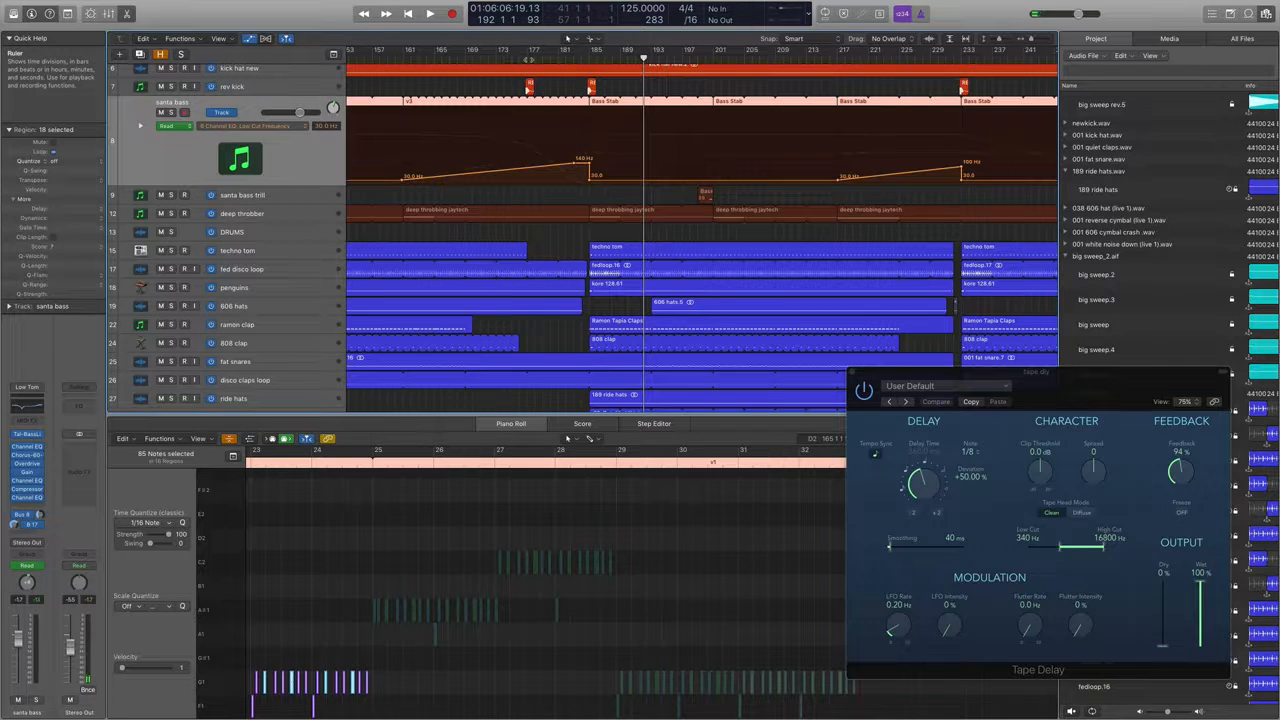
Play the full mix from about bar 177 and review the rev kick track's regions at the section transitions
left_click(528, 60)
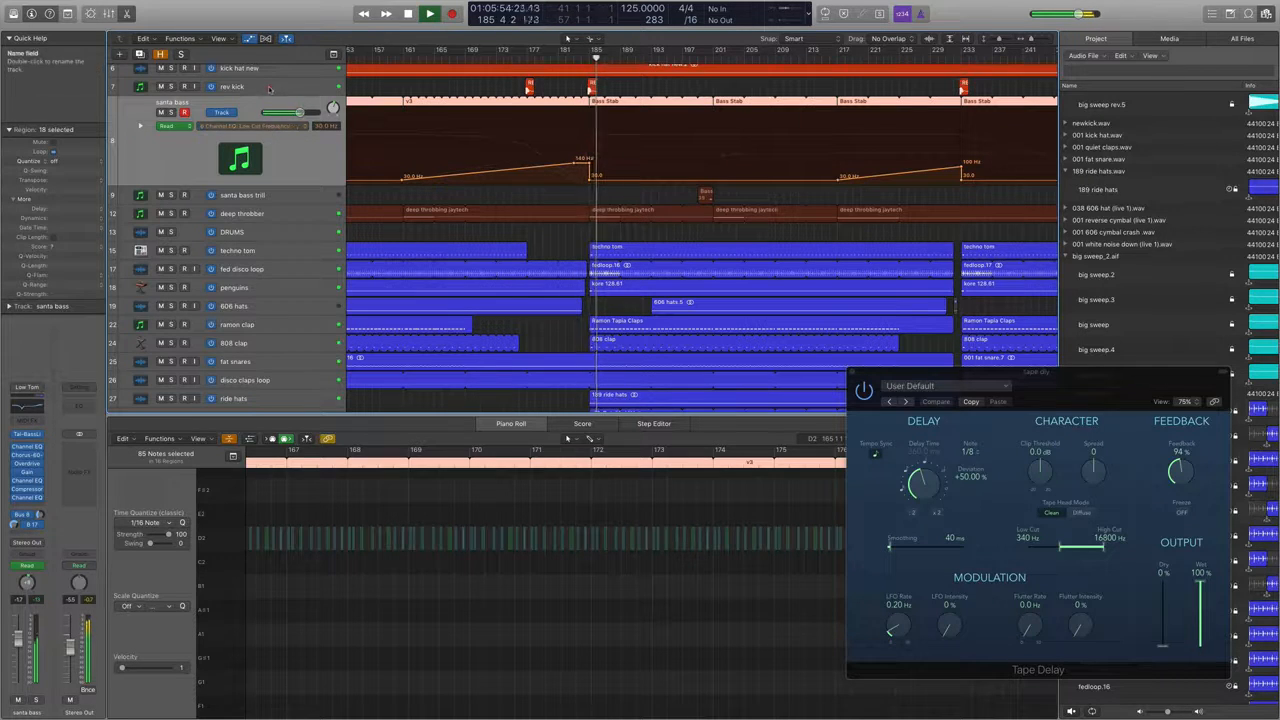
left_click(447, 88)
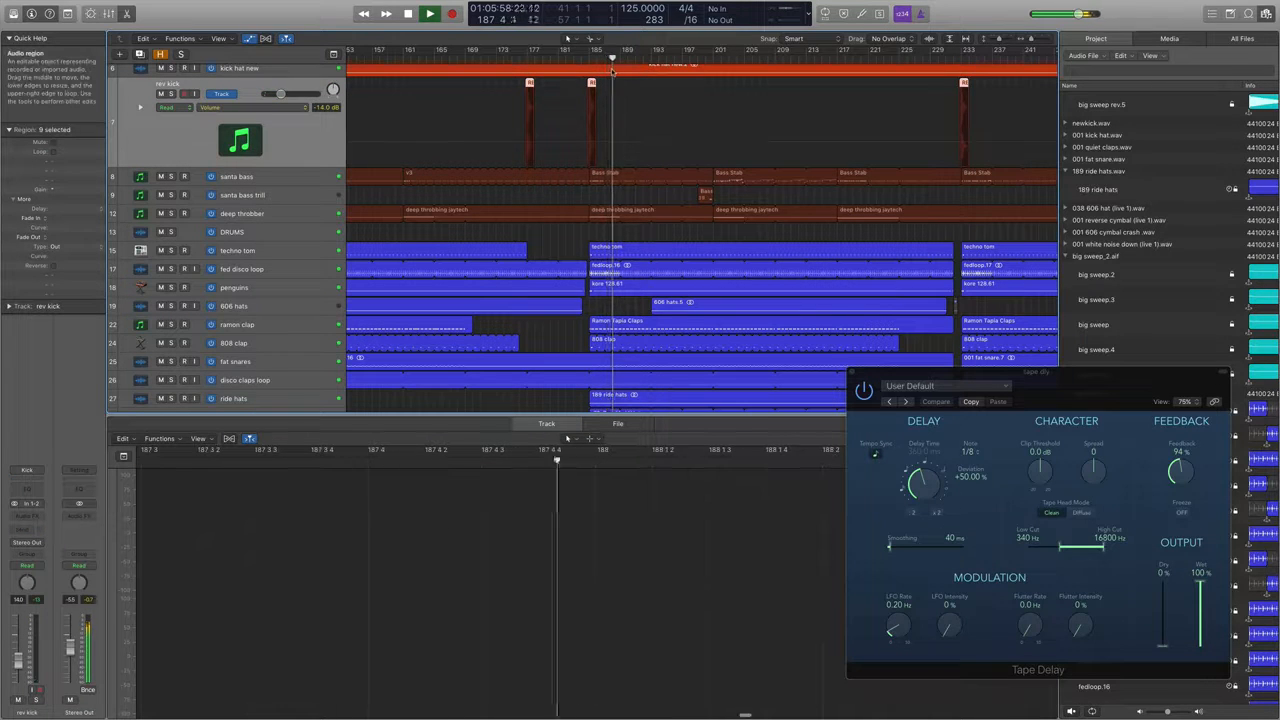
scroll(591, 157, "right", 3)
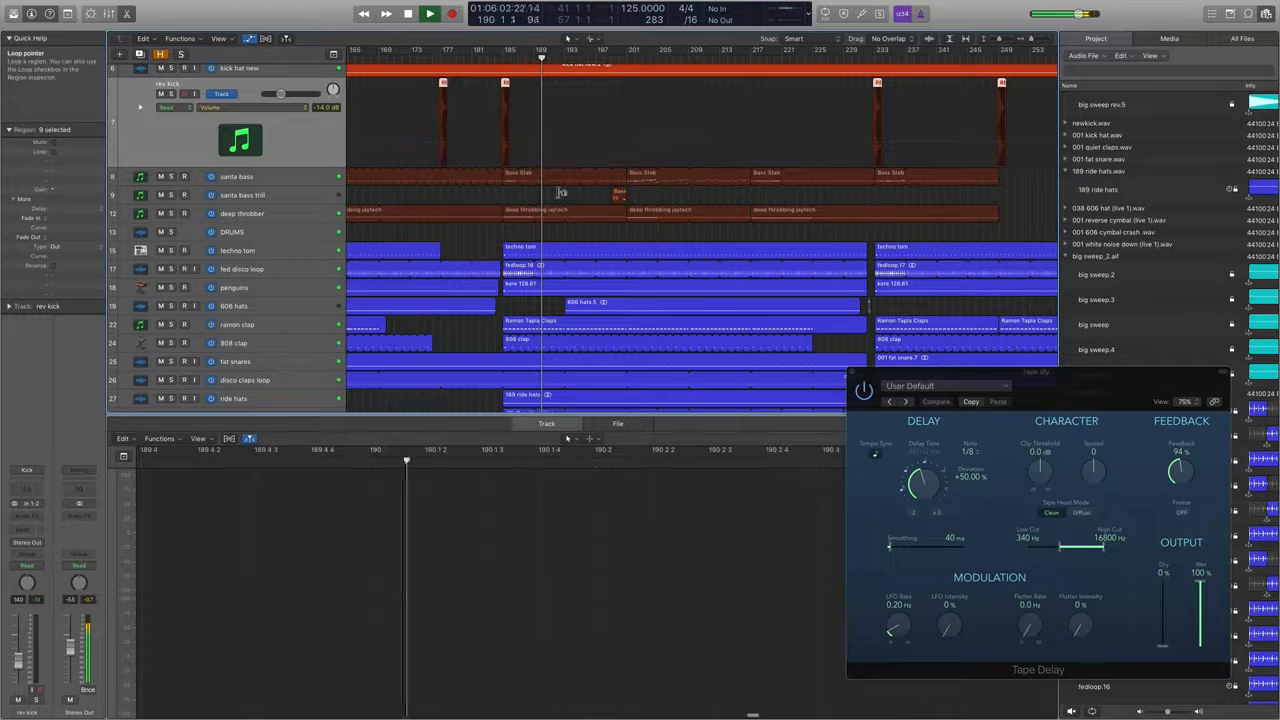
Return to the santa bass track and compare the notes of its Bass Stab regions at bars 185 and 201
key("Down")
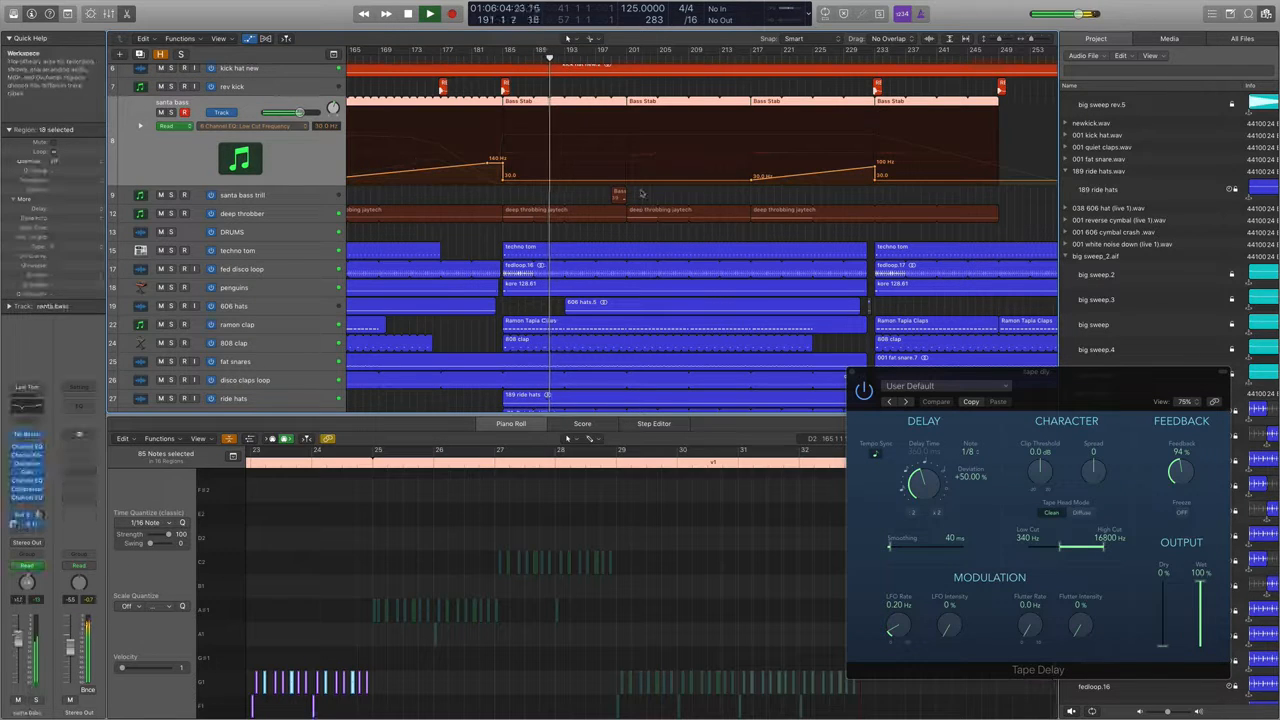
left_click(643, 192)
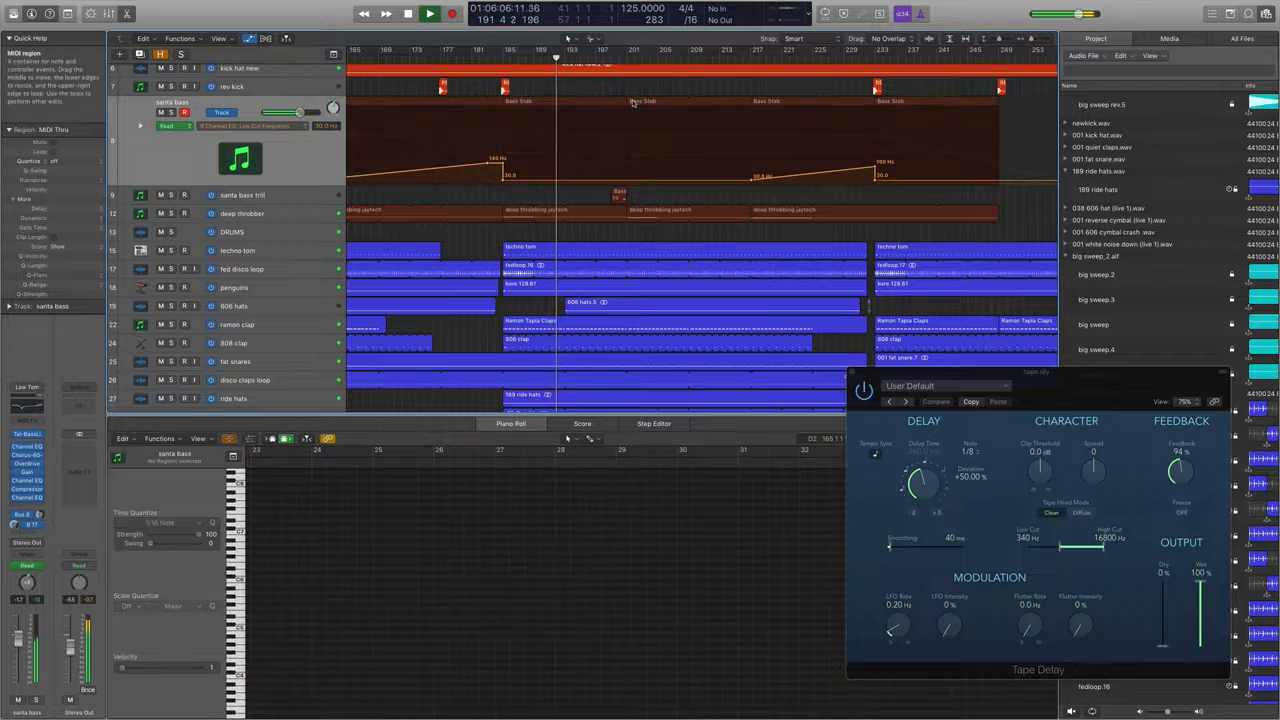
left_click(506, 98)
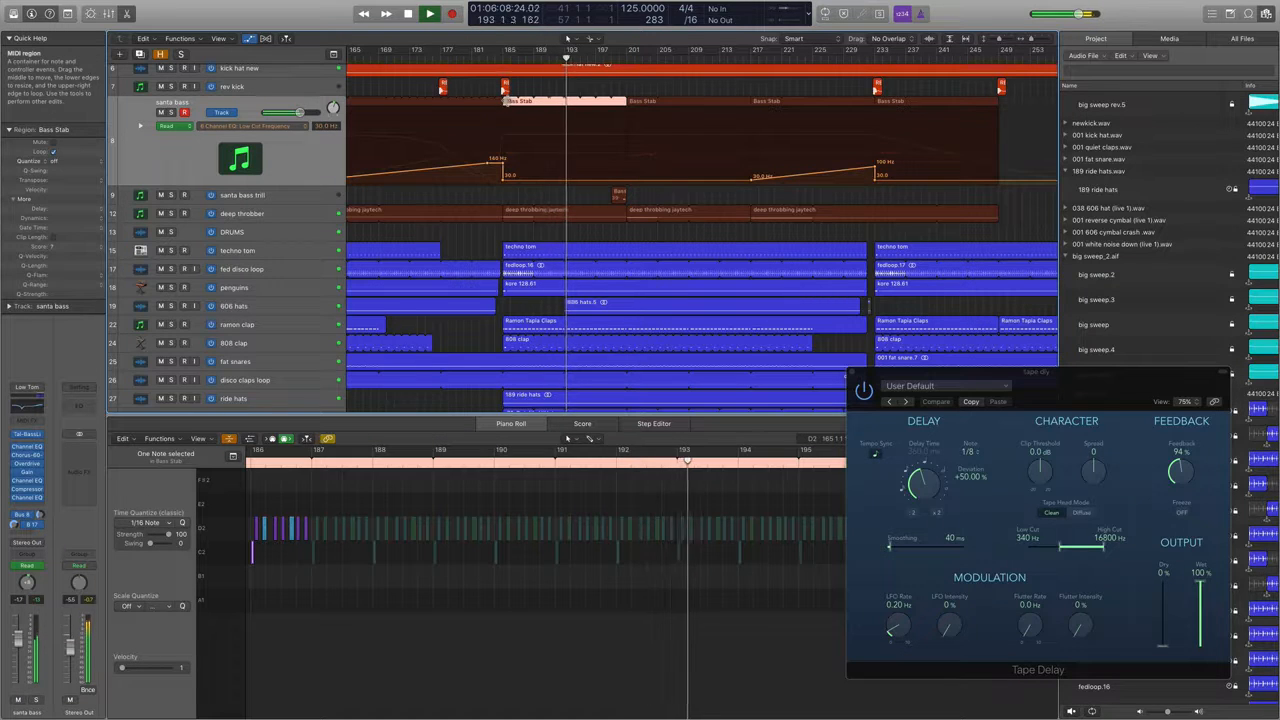
left_click(634, 101)
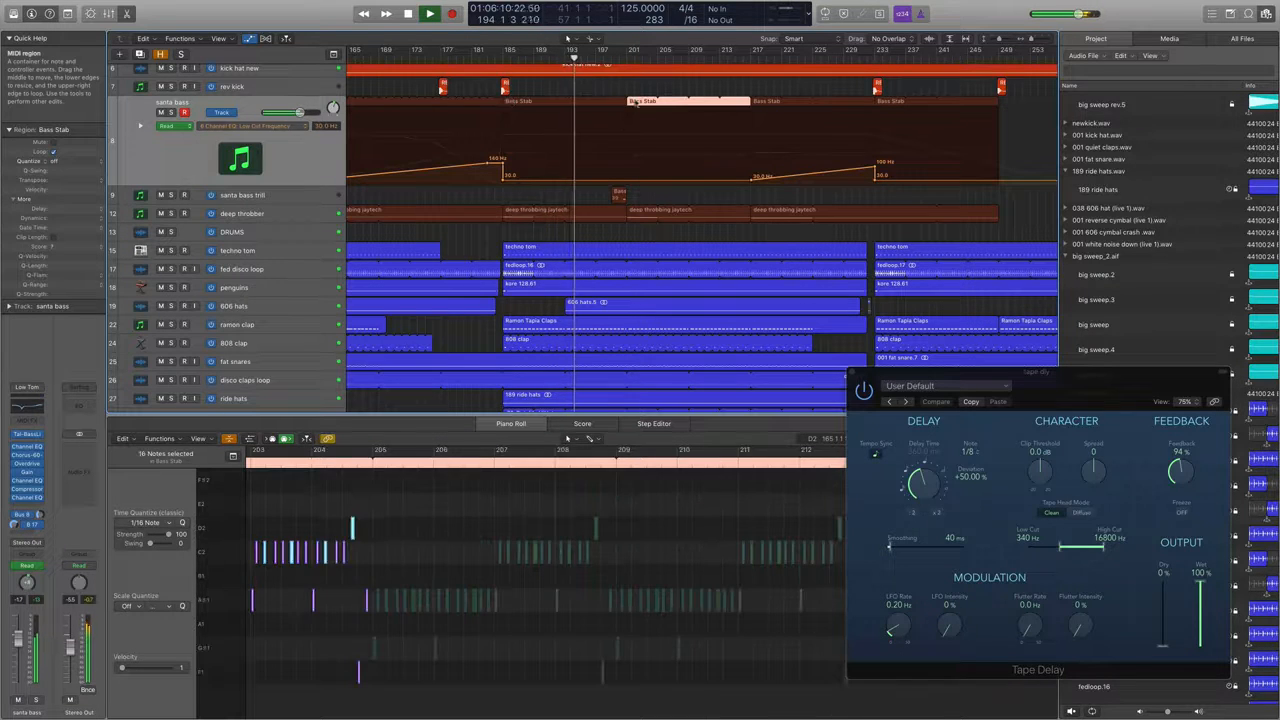
Zoom in on the Bass Stab region at bar 201 of the santa bass track and examine its note pattern
key("super+Right")
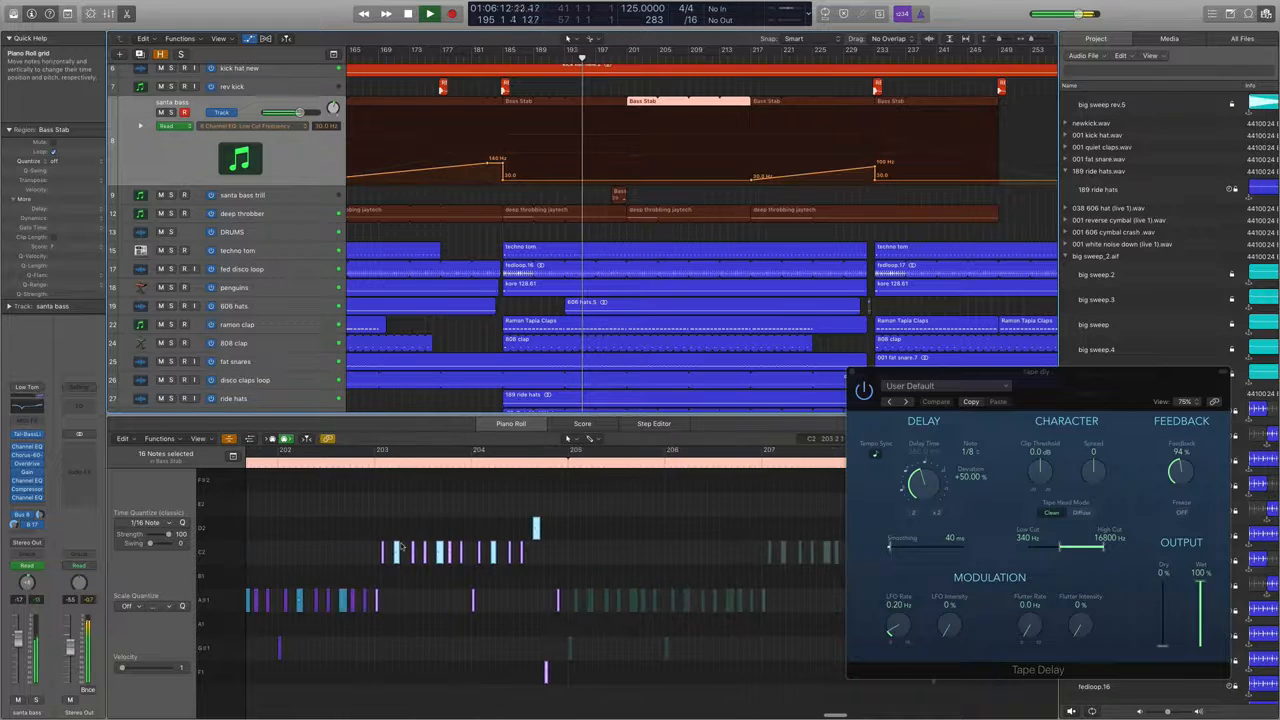
scroll(402, 547, "left", 6)
scroll(402, 547, "right", 4)
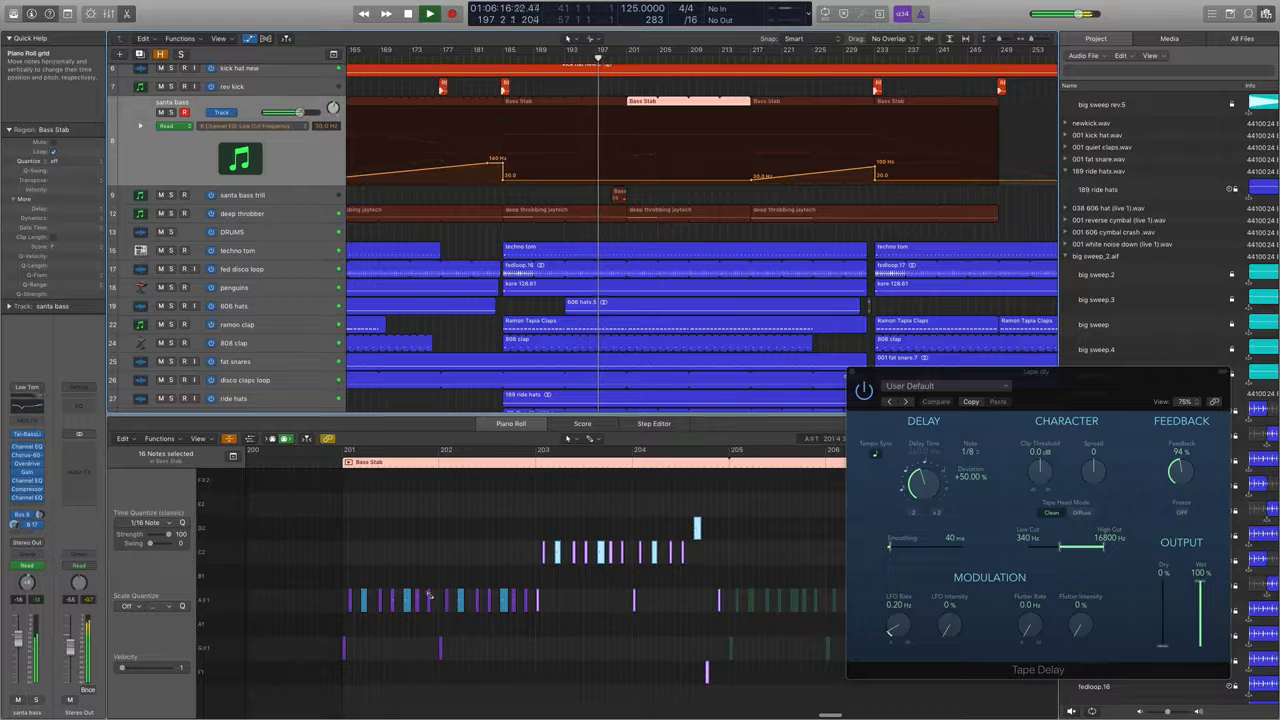
key("super+Right")
mouse_move(427, 595)
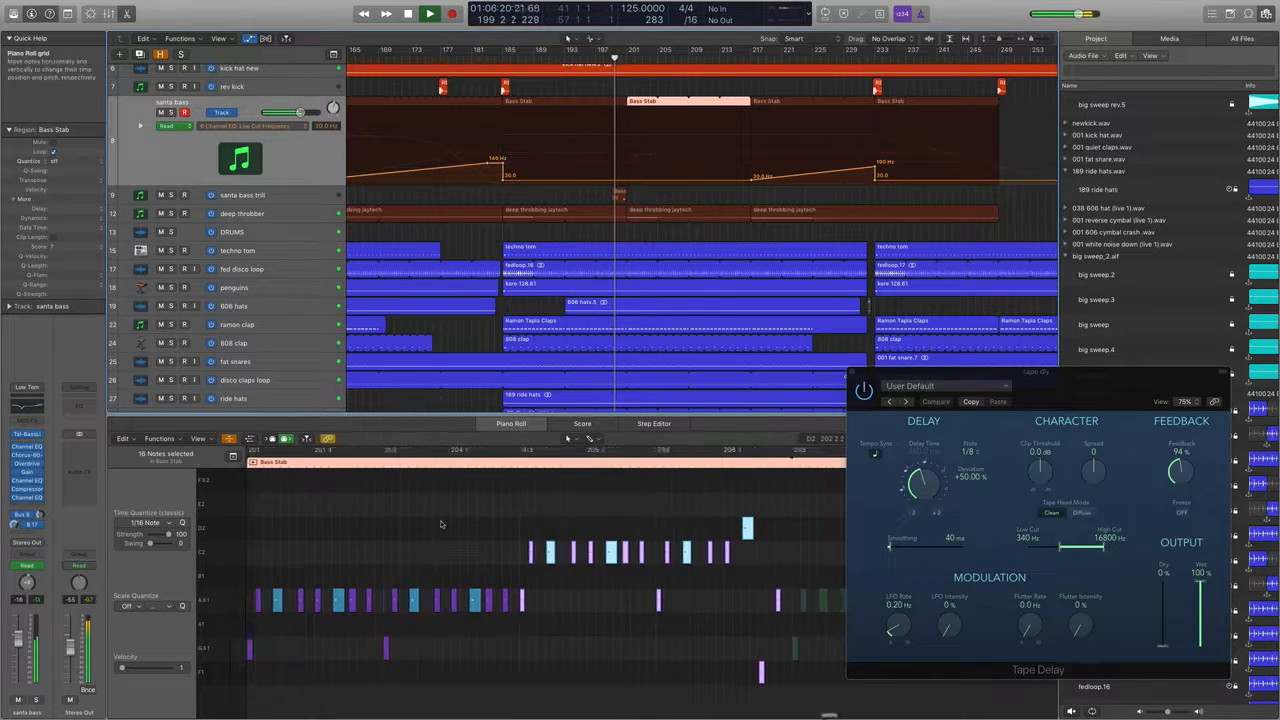
scroll(427, 595, "right", 3)
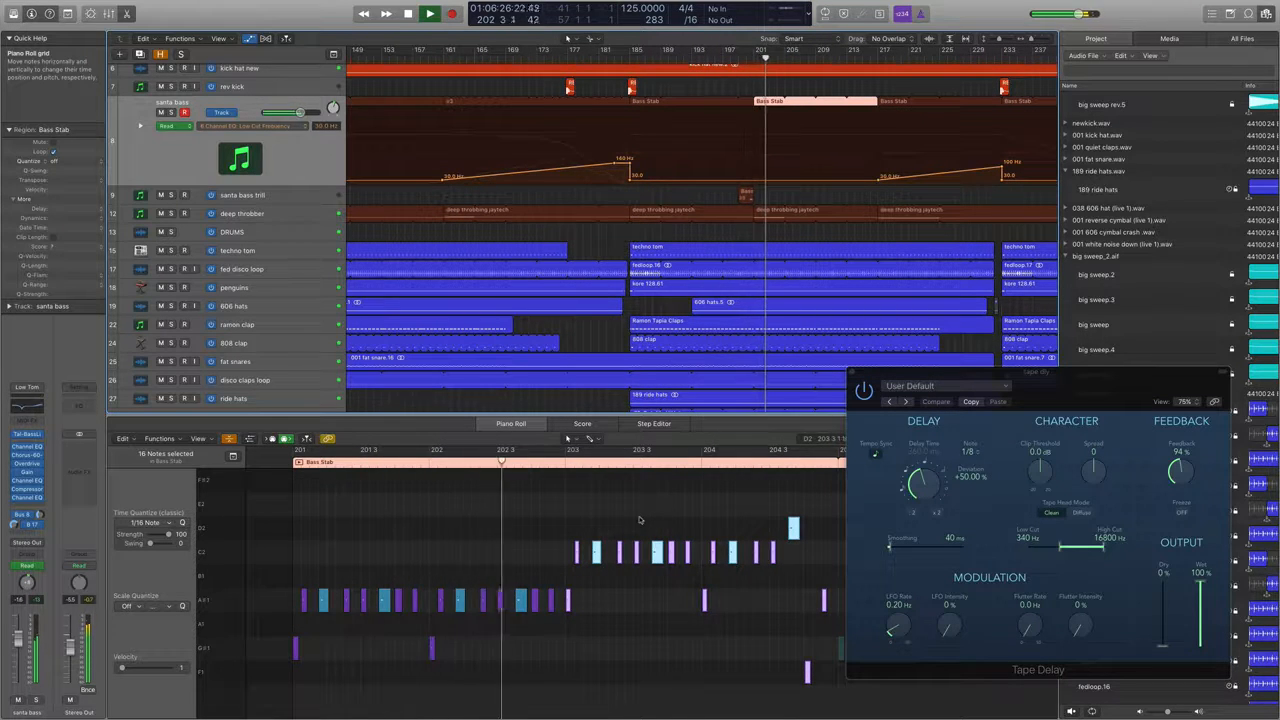
Inspect the notes of the lead 6 region on the lead 1 track and the ride hats track's Volume automation
scroll(655, 228, "down", 4)
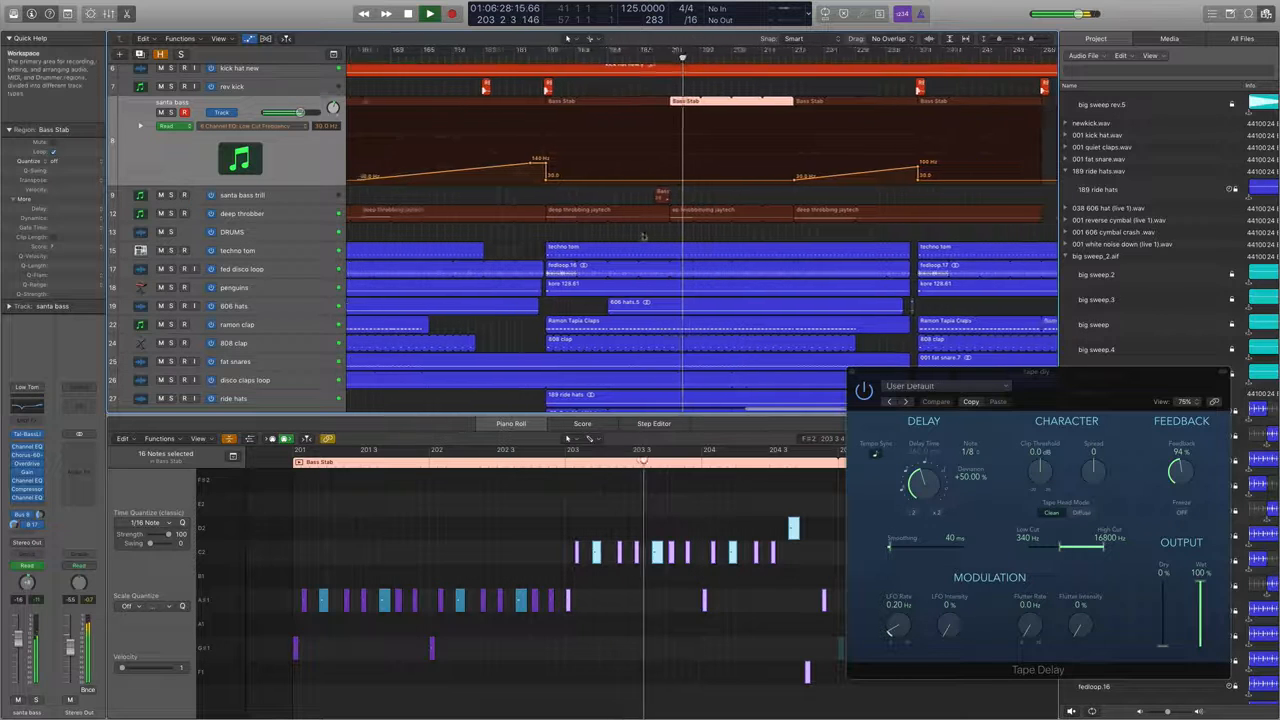
scroll(655, 228, "down", 10)
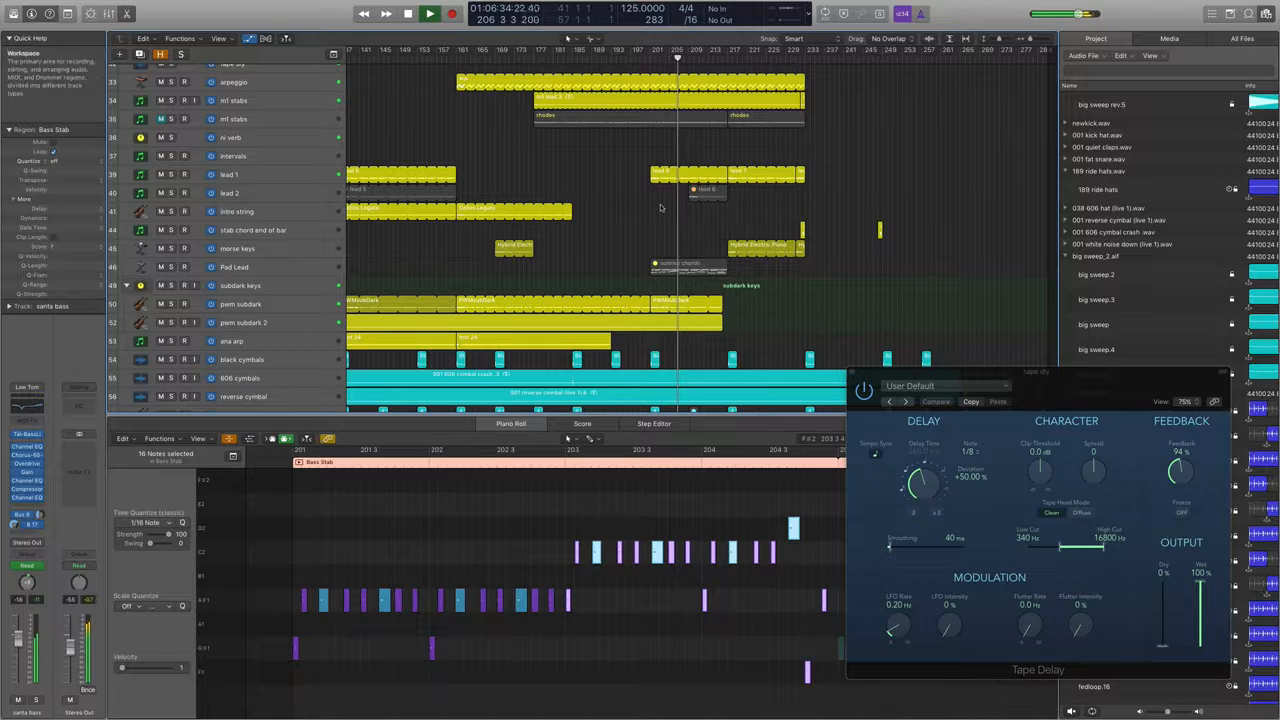
left_click(656, 175)
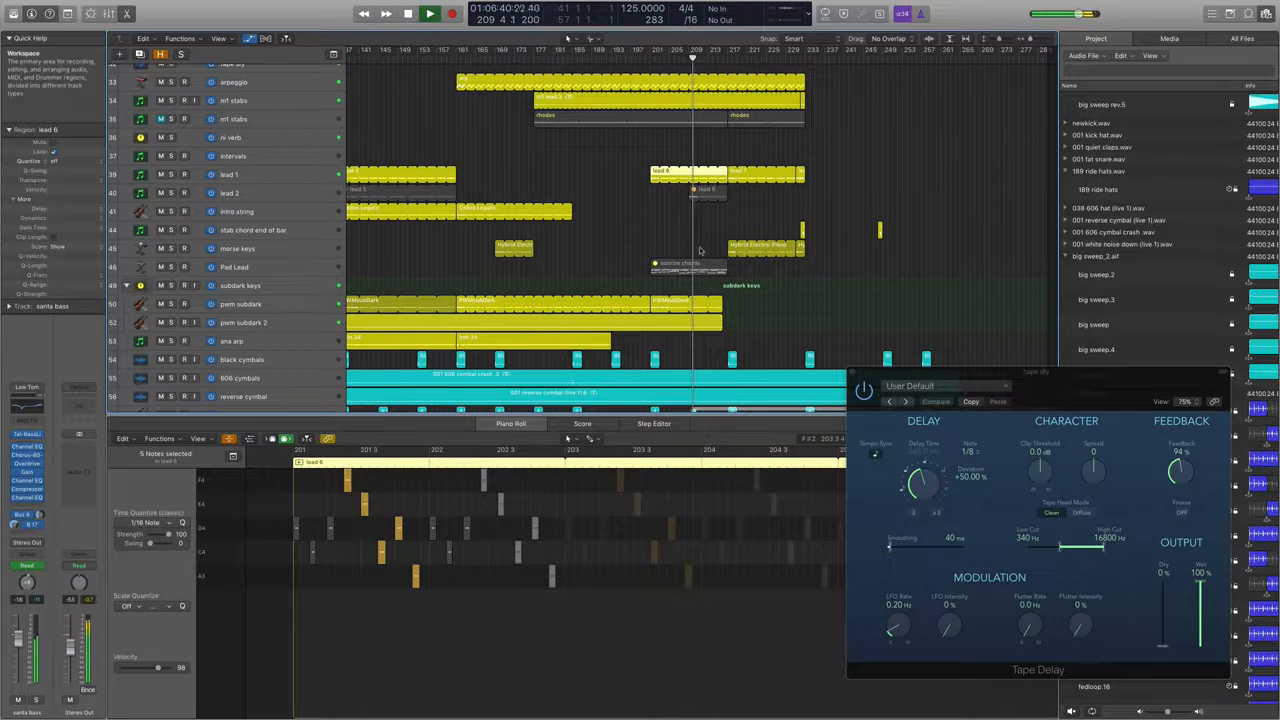
scroll(747, 263, "up", 10)
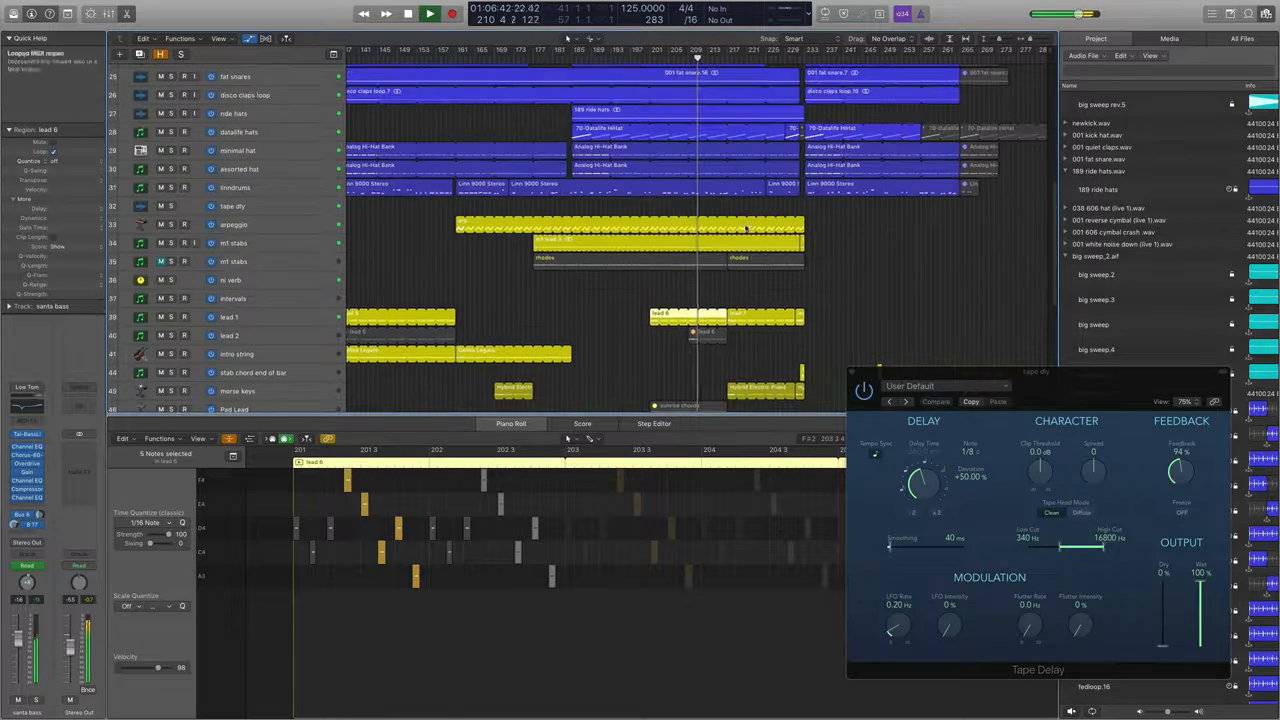
left_click(323, 196)
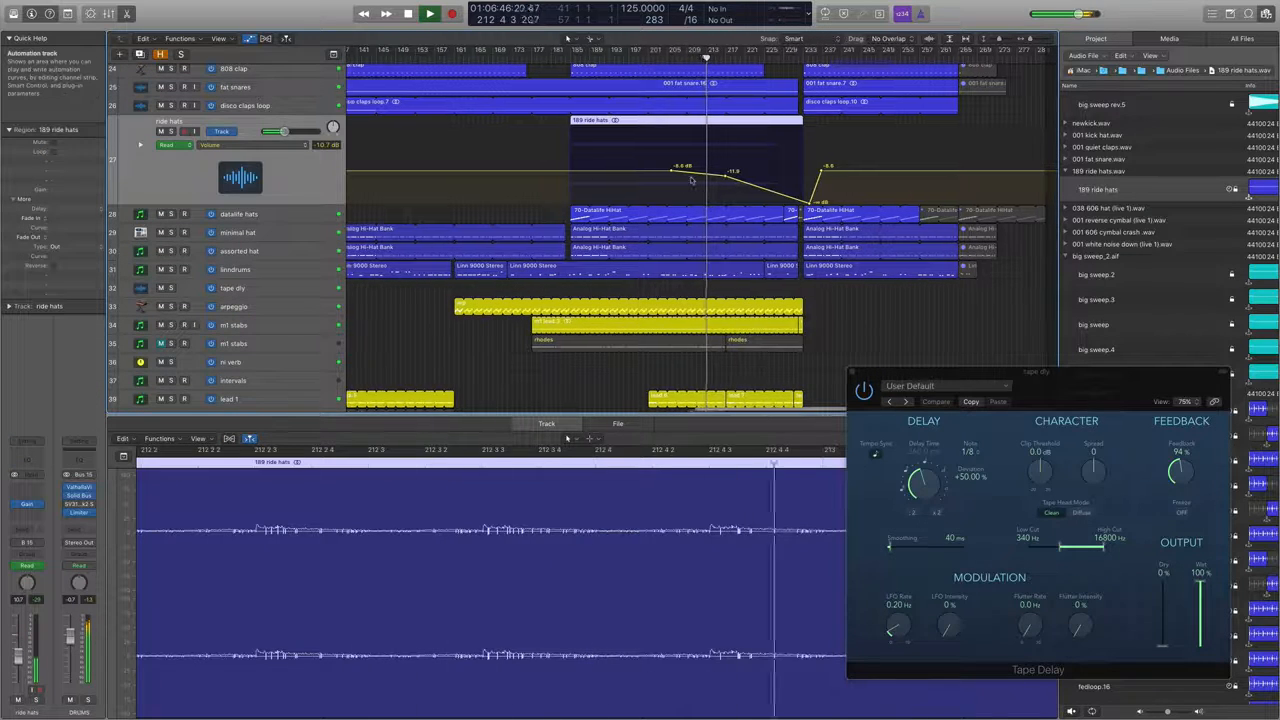
Review the Tal-BassLin Release automation on the santa bass track and its list of automation parameters
scroll(750, 208, "up", 10)
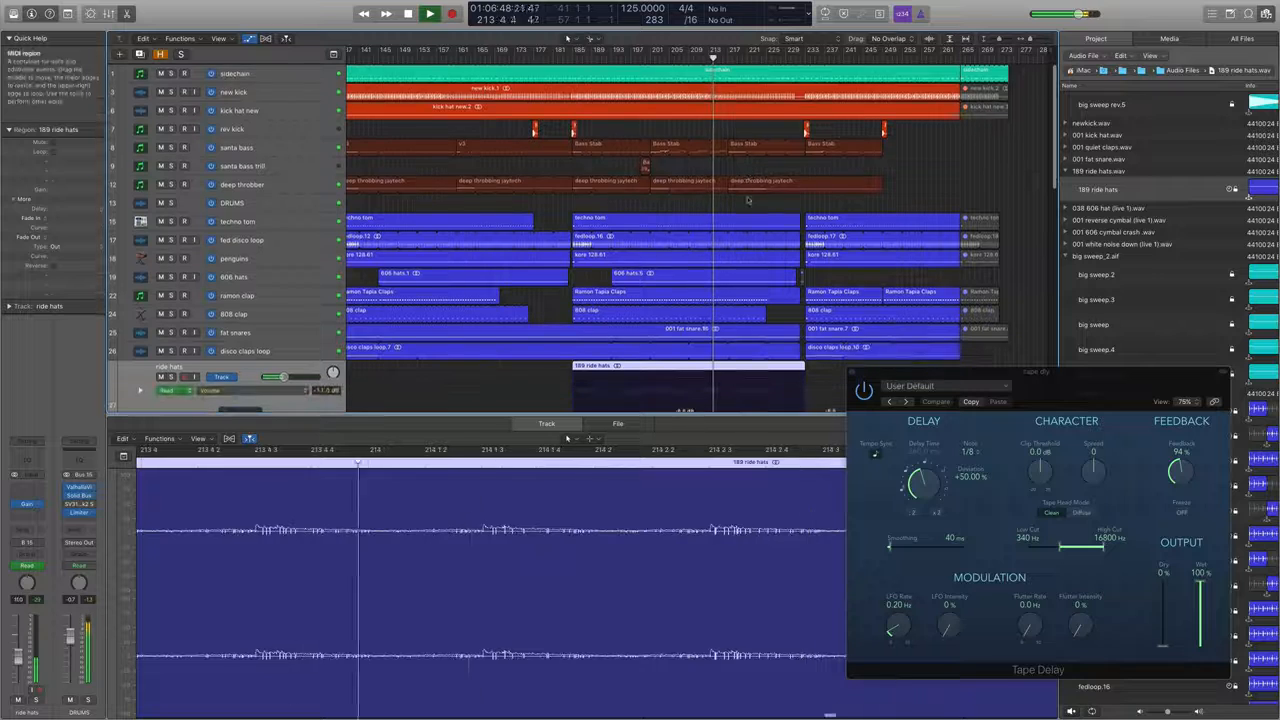
left_click(704, 143)
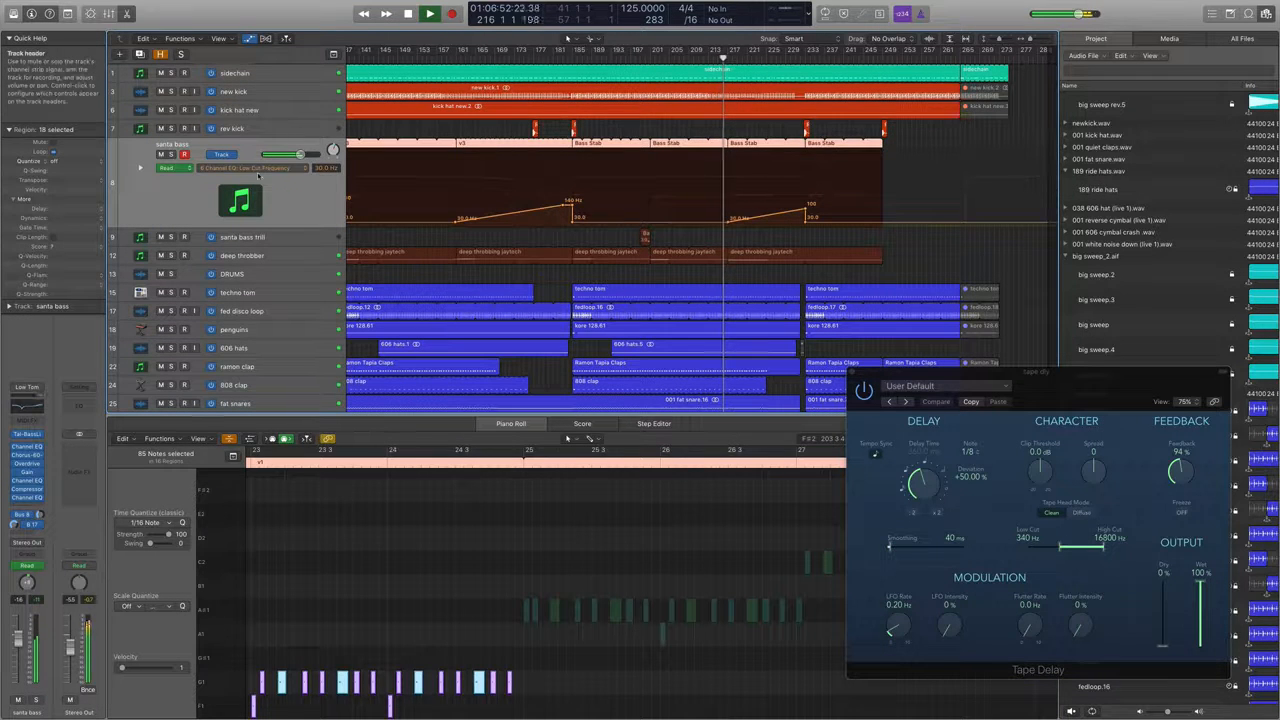
left_click(290, 167)
left_click(295, 156)
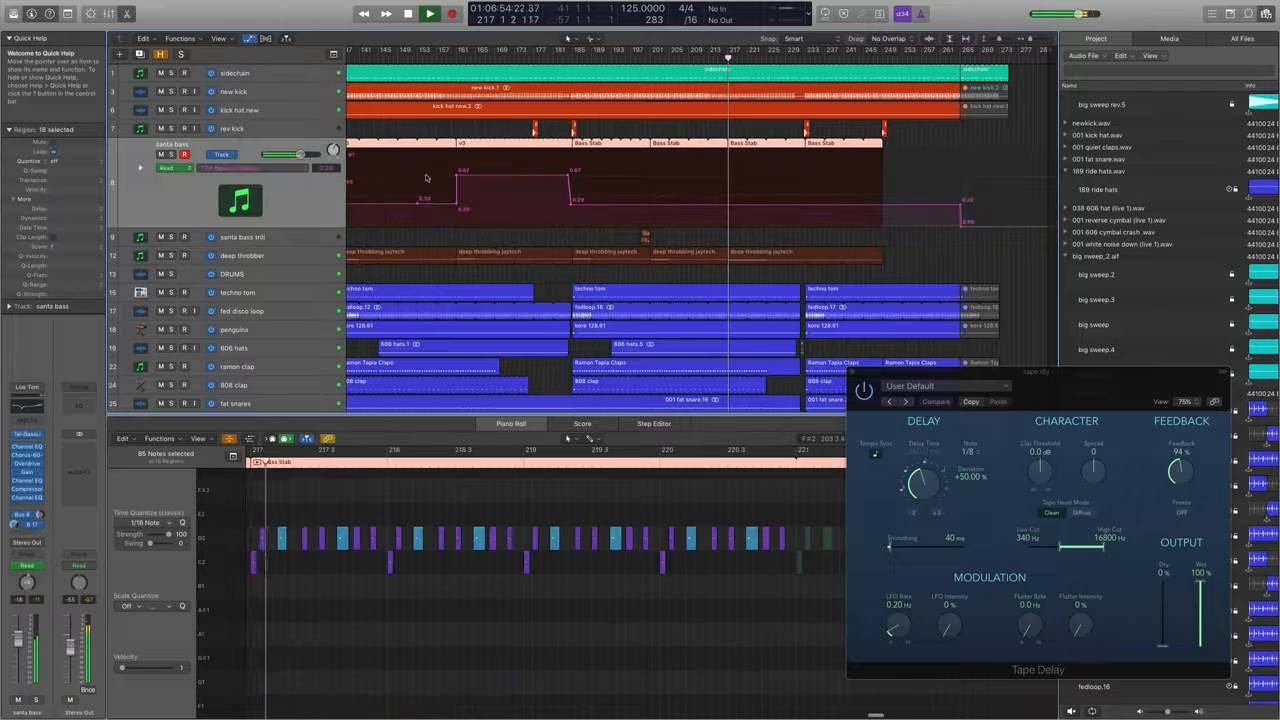
left_click(300, 166)
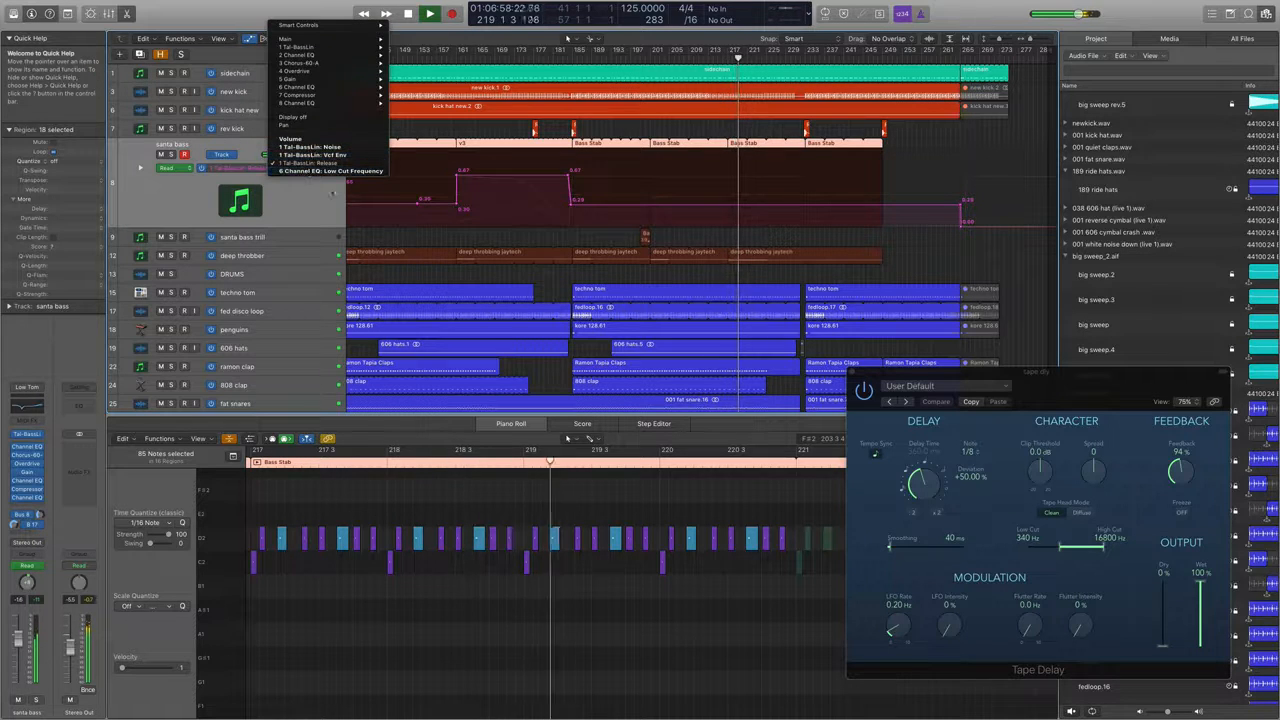
left_click(296, 213)
Review the MonoPoly VCF Cutoff and VCA EG Release automation on the lead 1 track
scroll(472, 167, "down", 10)
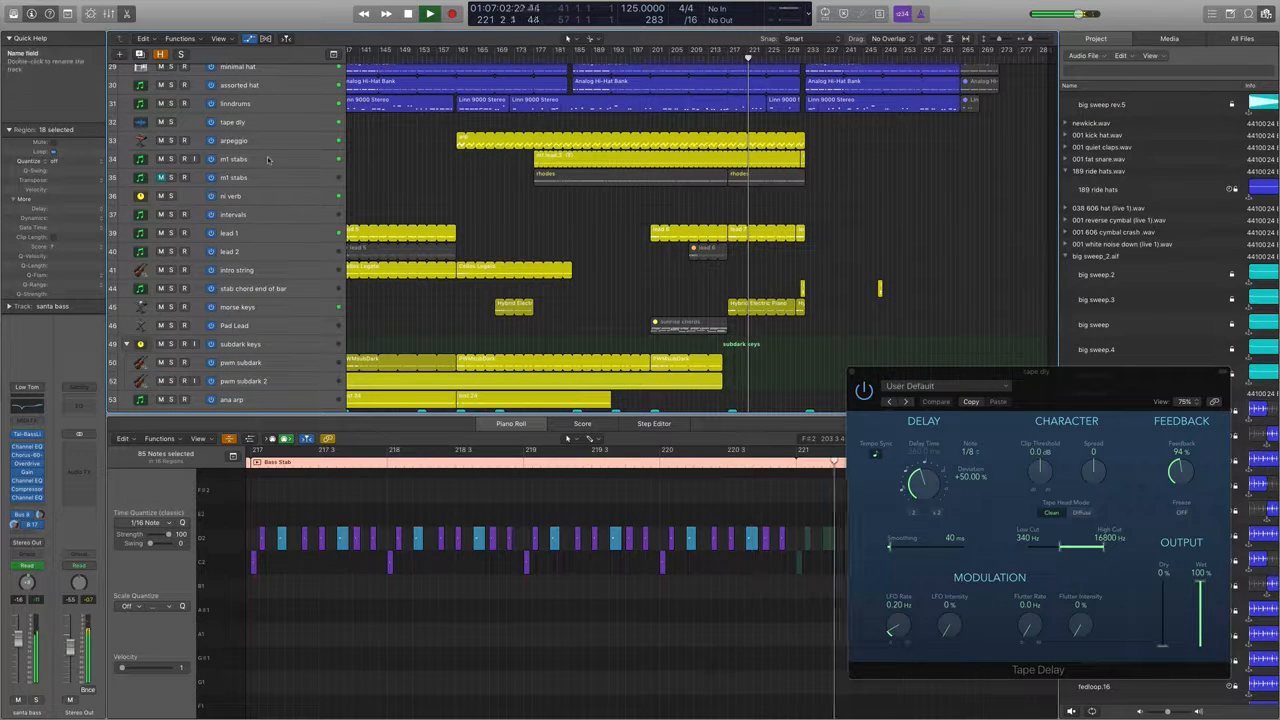
left_click(263, 230)
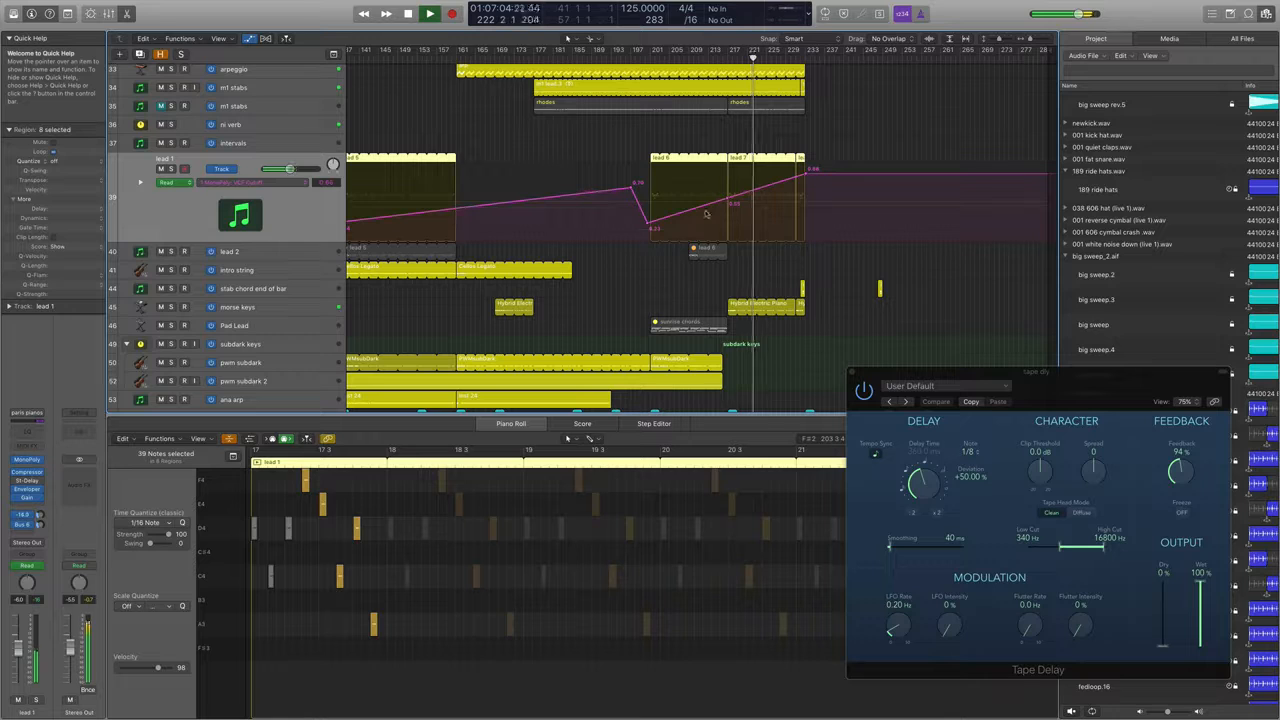
left_click(260, 182)
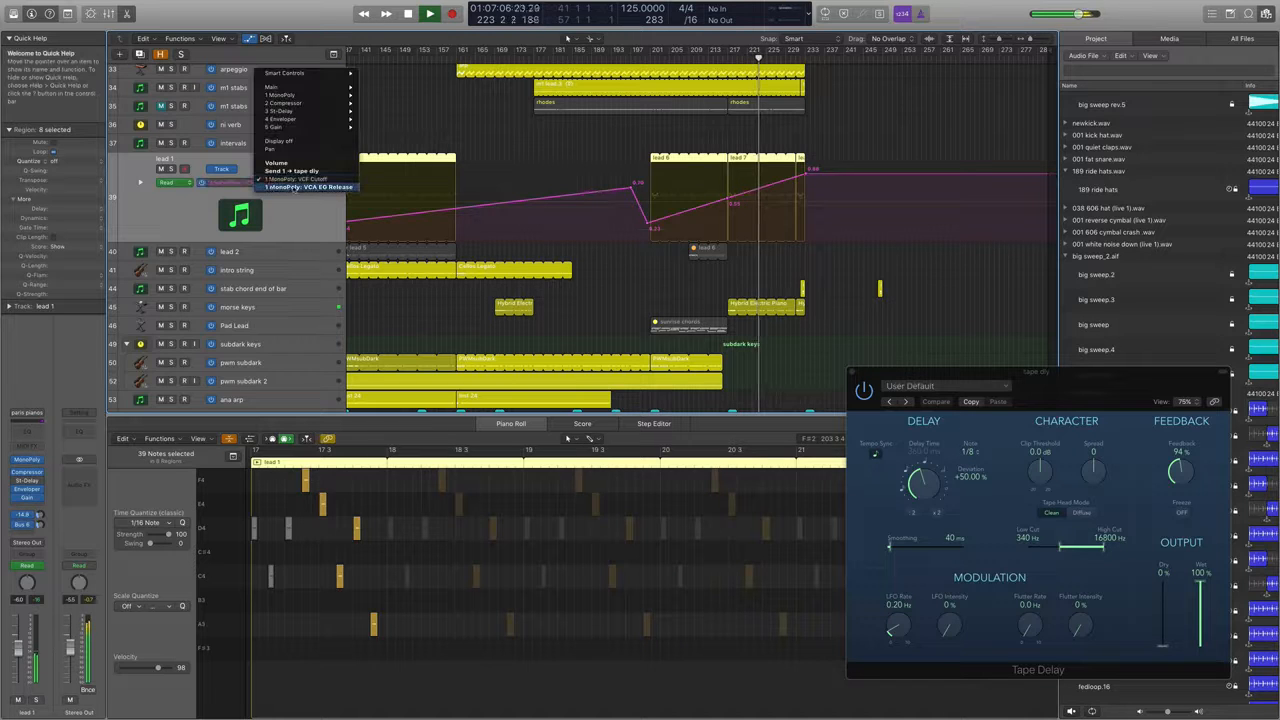
left_click(294, 185)
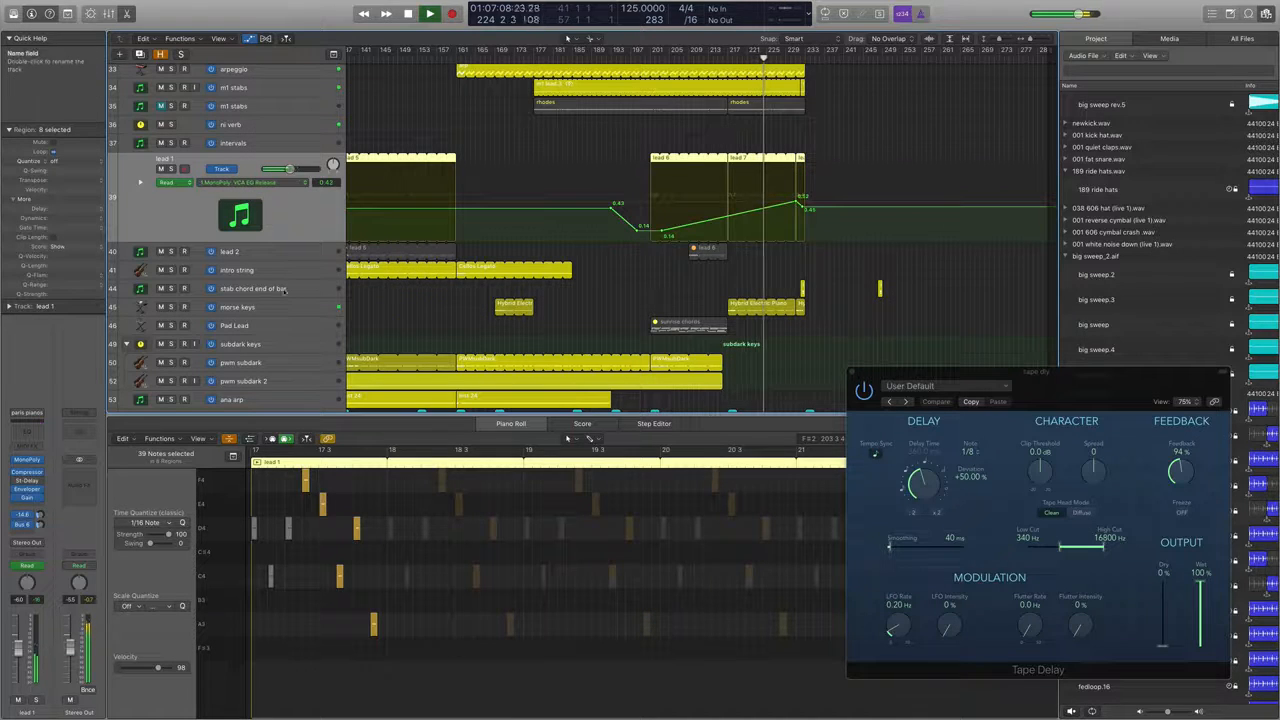
Solo the morse keys track for a moment, restore the full mix and view the arrangement approaching bar 233
left_click(171, 307)
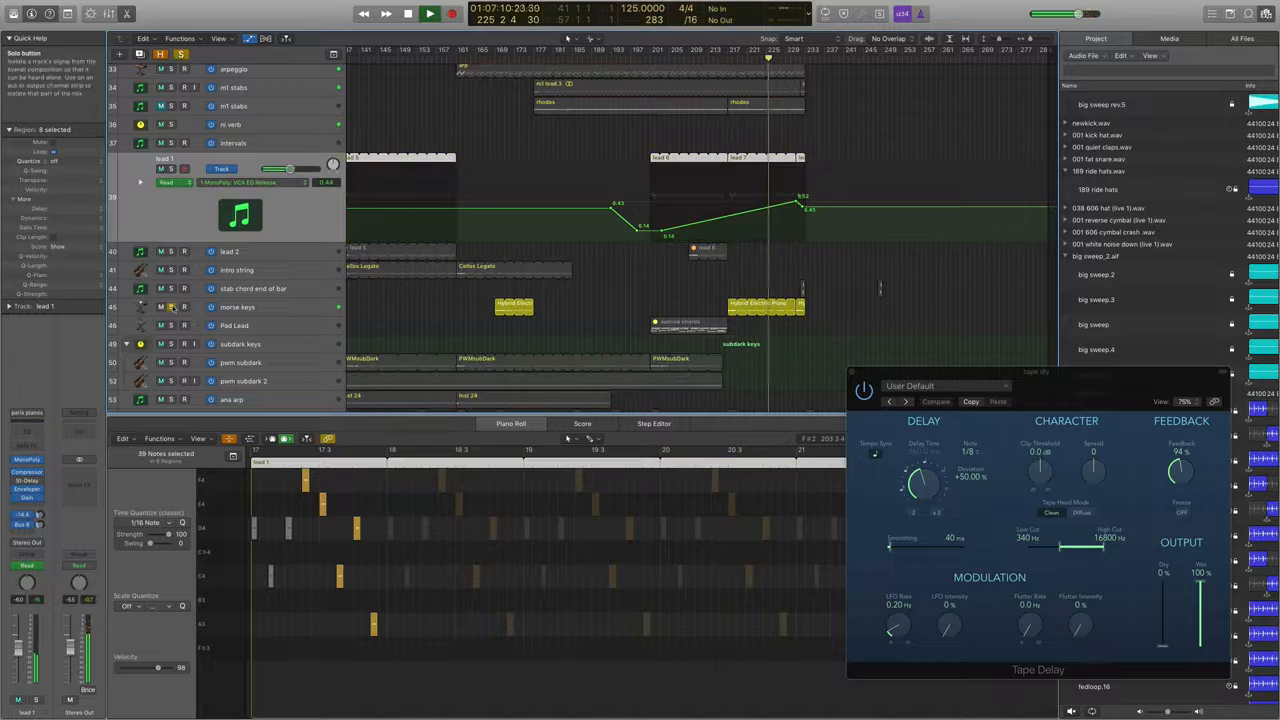
left_click(171, 307)
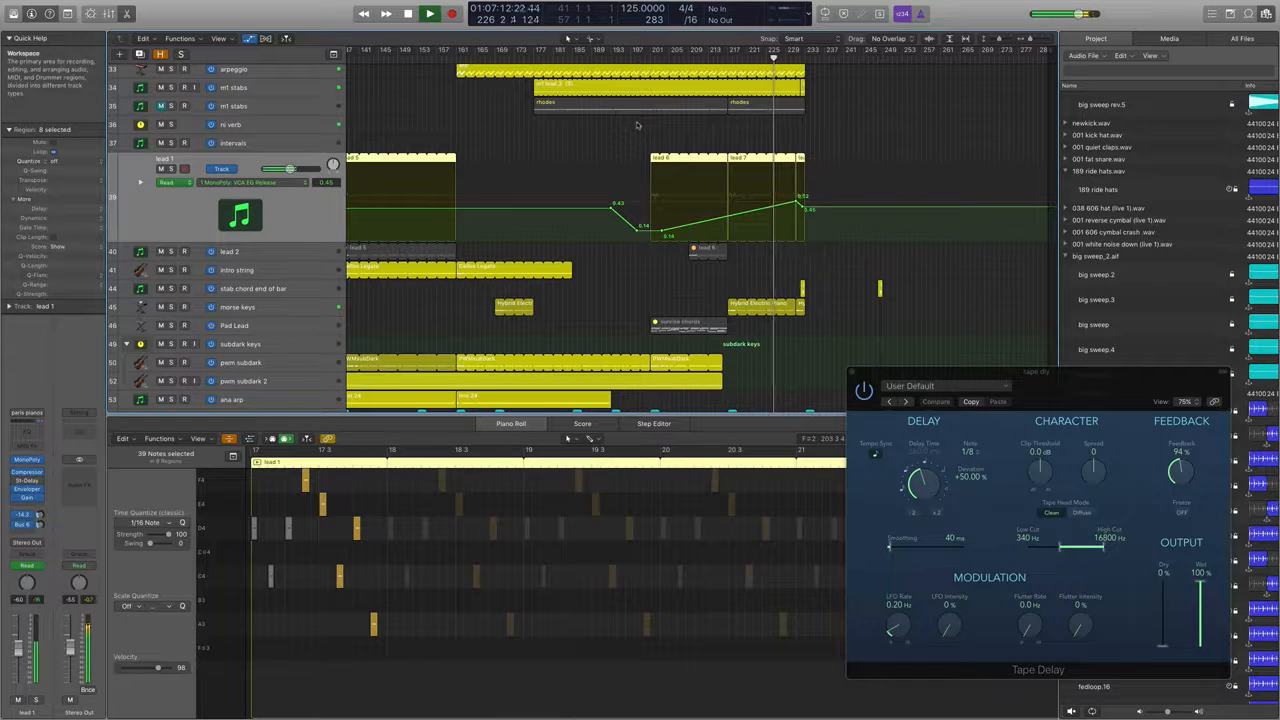
key("super+Right")
key("super+Right")
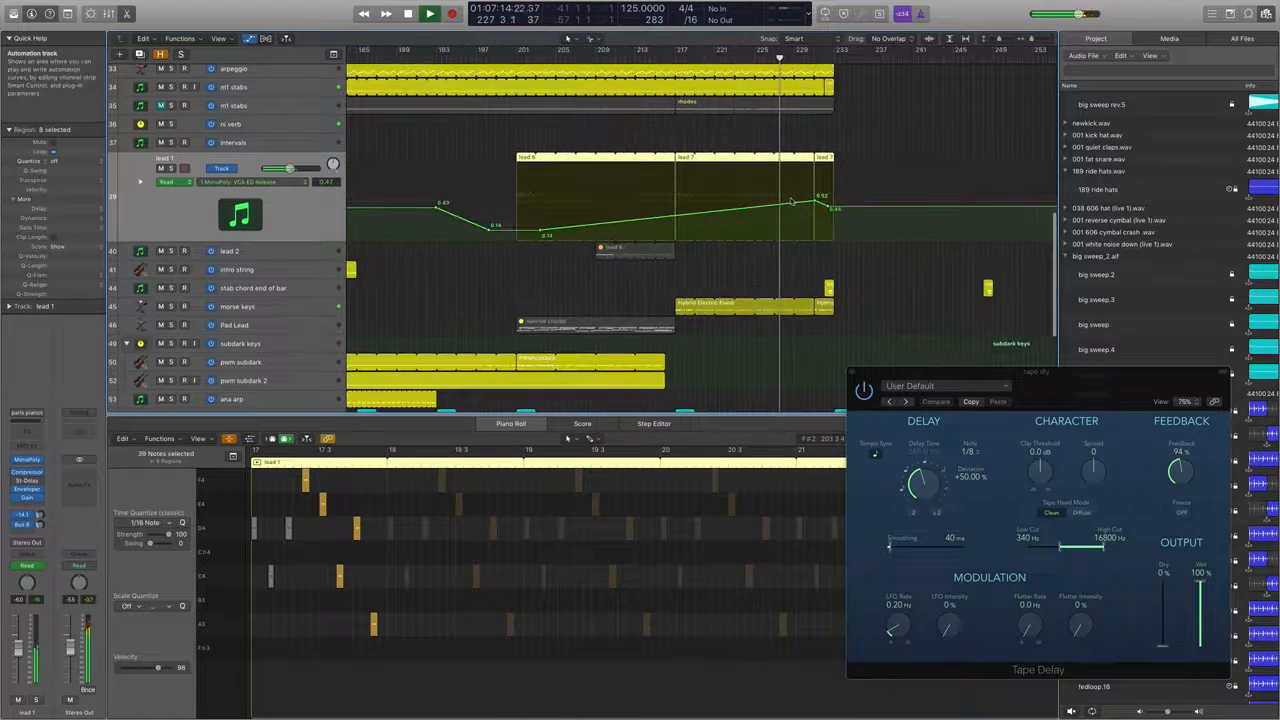
scroll(793, 200, "right", 4)
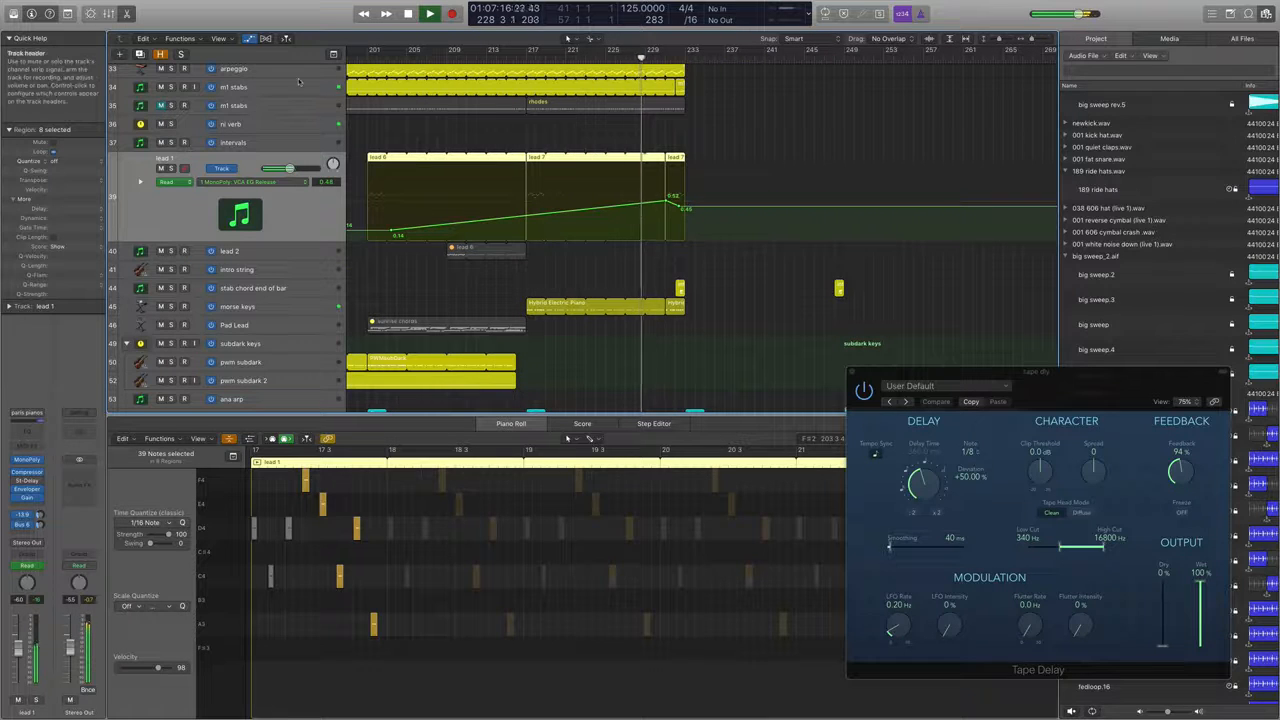
Solo the m1 stabs track with its Send 2 → Aux 7 automation shown and play it from about bar 227
left_click(195, 88)
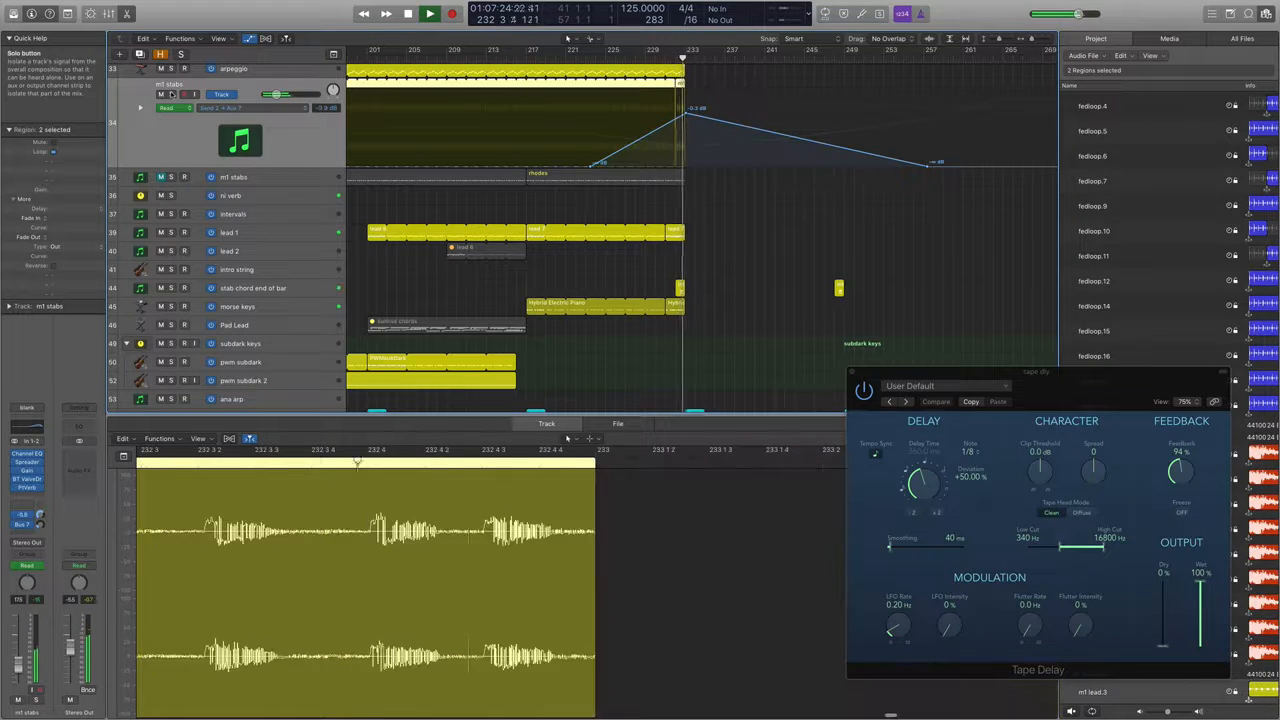
left_click(631, 58)
key("s")
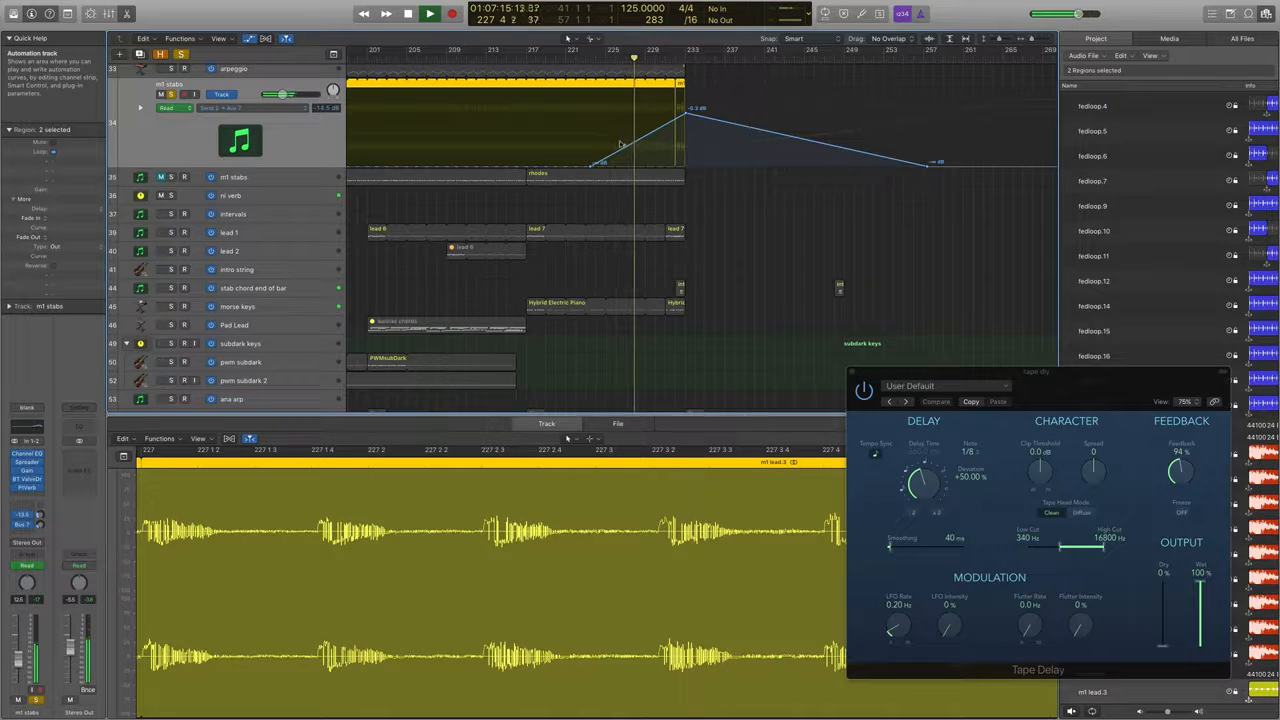
scroll(620, 145, "up", 3)
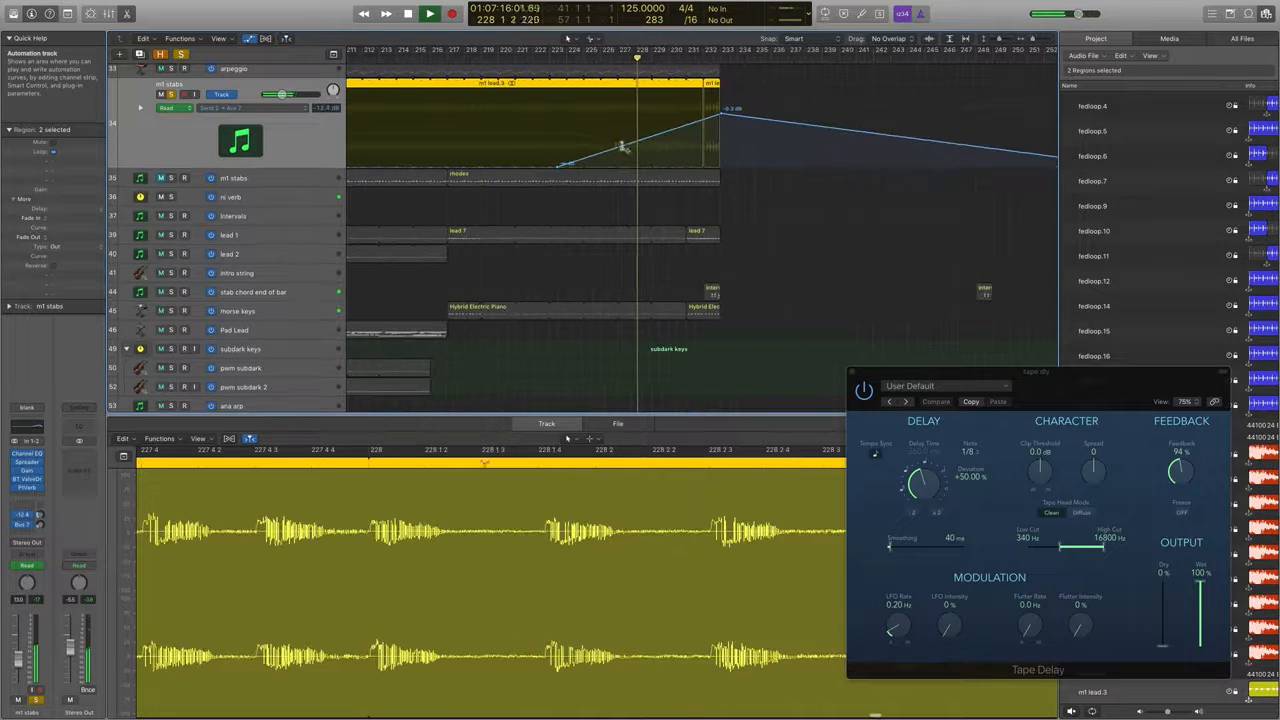
Open the ni verb Guitar Rig 5 reverb and move its window clear of the m1 stabs automation
left_click(26, 520)
left_click(80, 455)
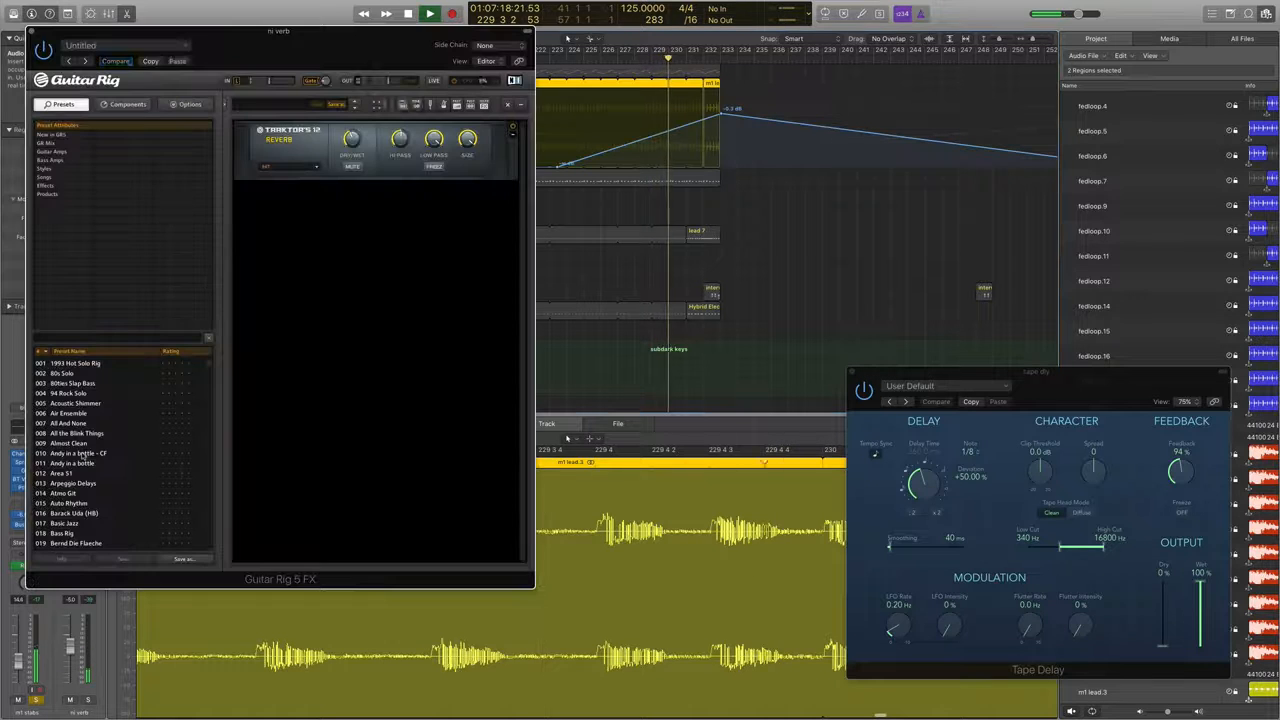
left_click_drag(367, 35, 342, 165)
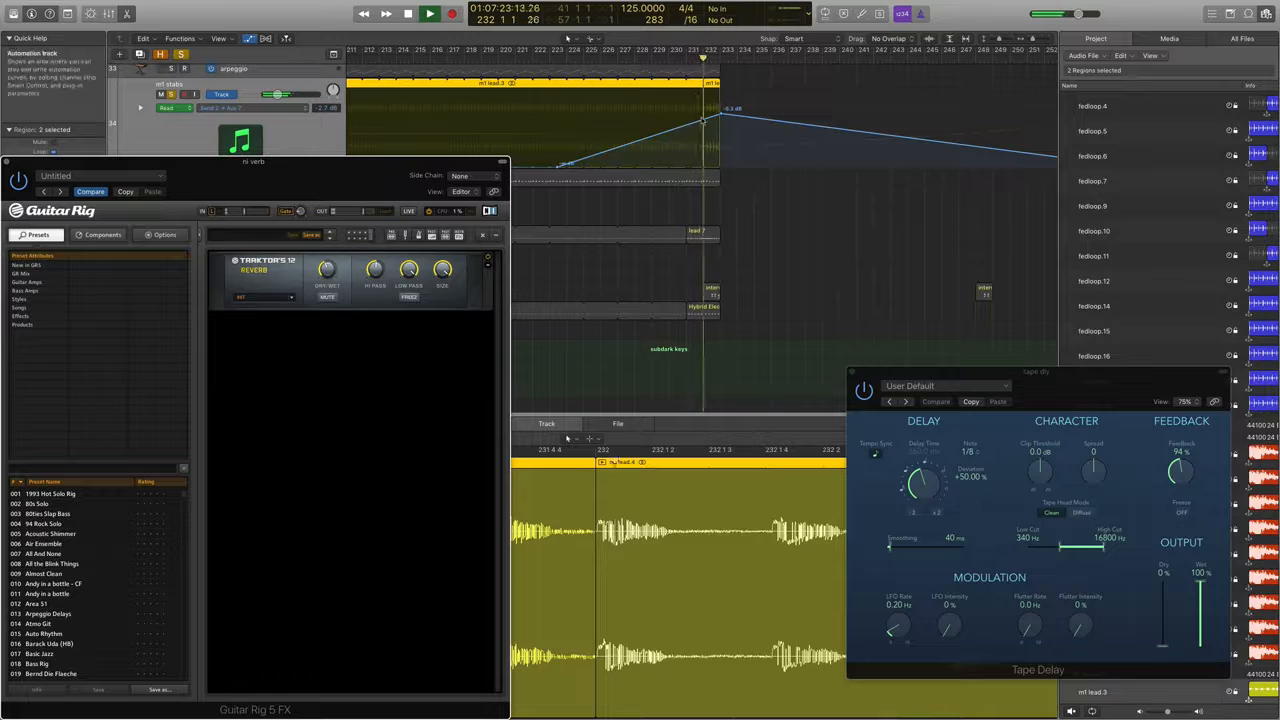
Raise the m1 stabs Send 2 → Aux 7 automation at bar 233 to about +3.4 dB and adjust the ni verb reverb's Hi Pass
left_click_drag(720, 113, 724, 103)
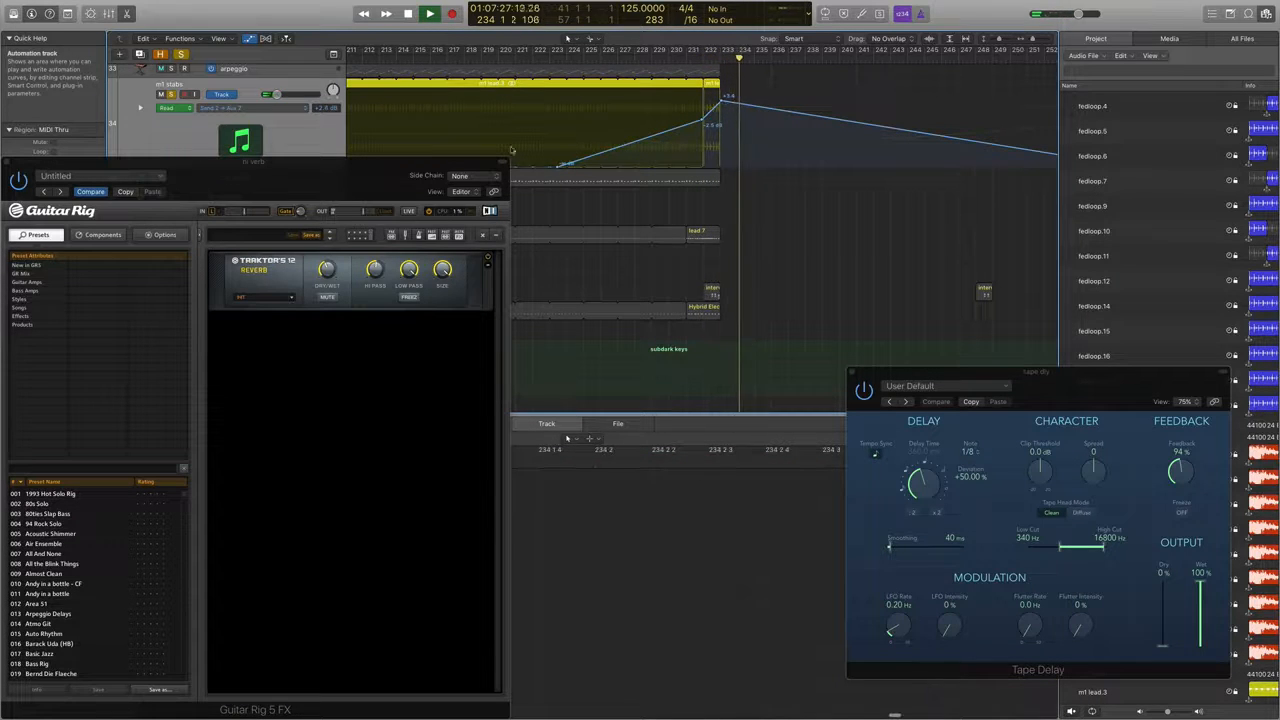
left_click_drag(375, 272, 377, 285)
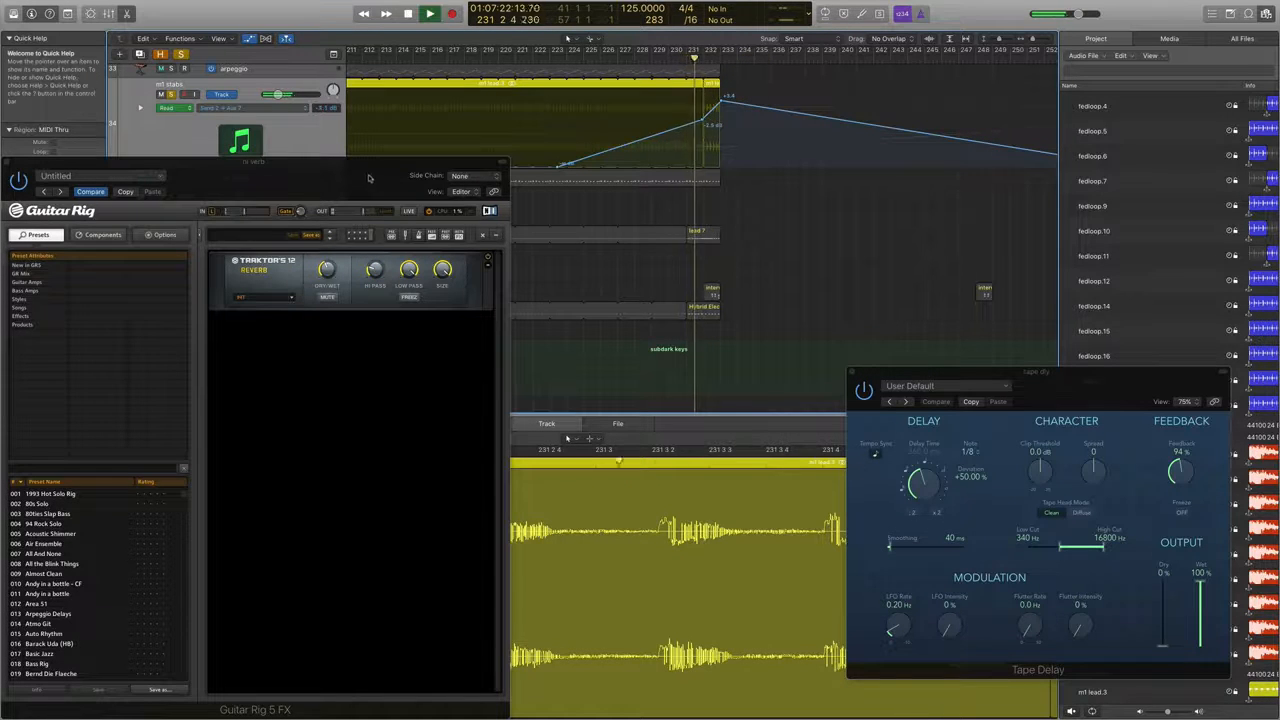
left_click_drag(359, 168, 829, 33)
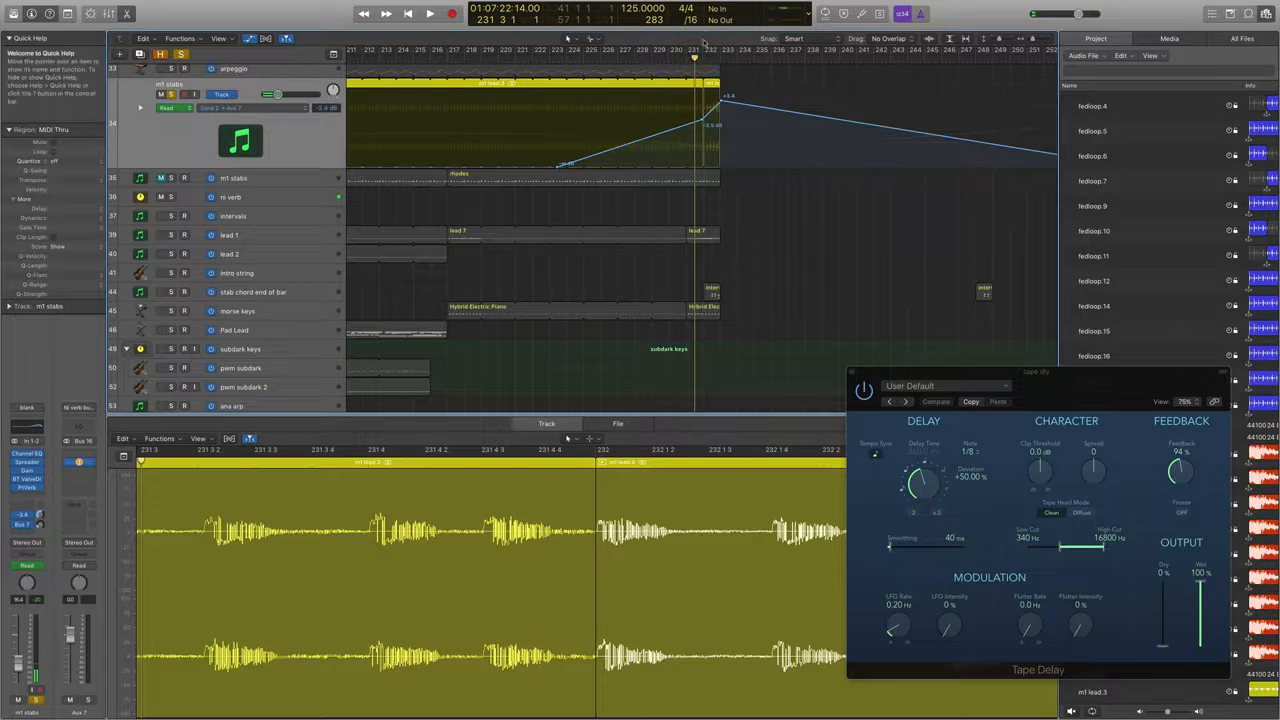
Audition the m1 stabs track from about bar 230 and display its absolute Send 3 → ni verb automation
left_click(672, 58)
key("space")
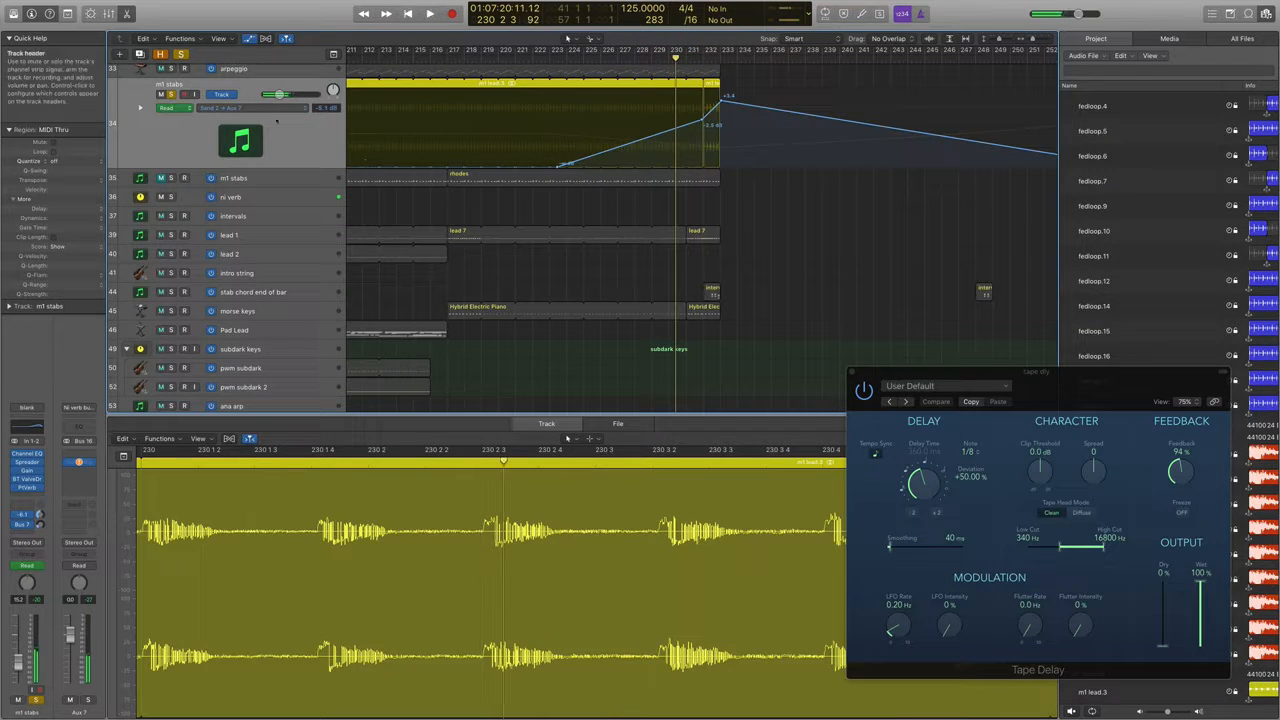
left_click(240, 107)
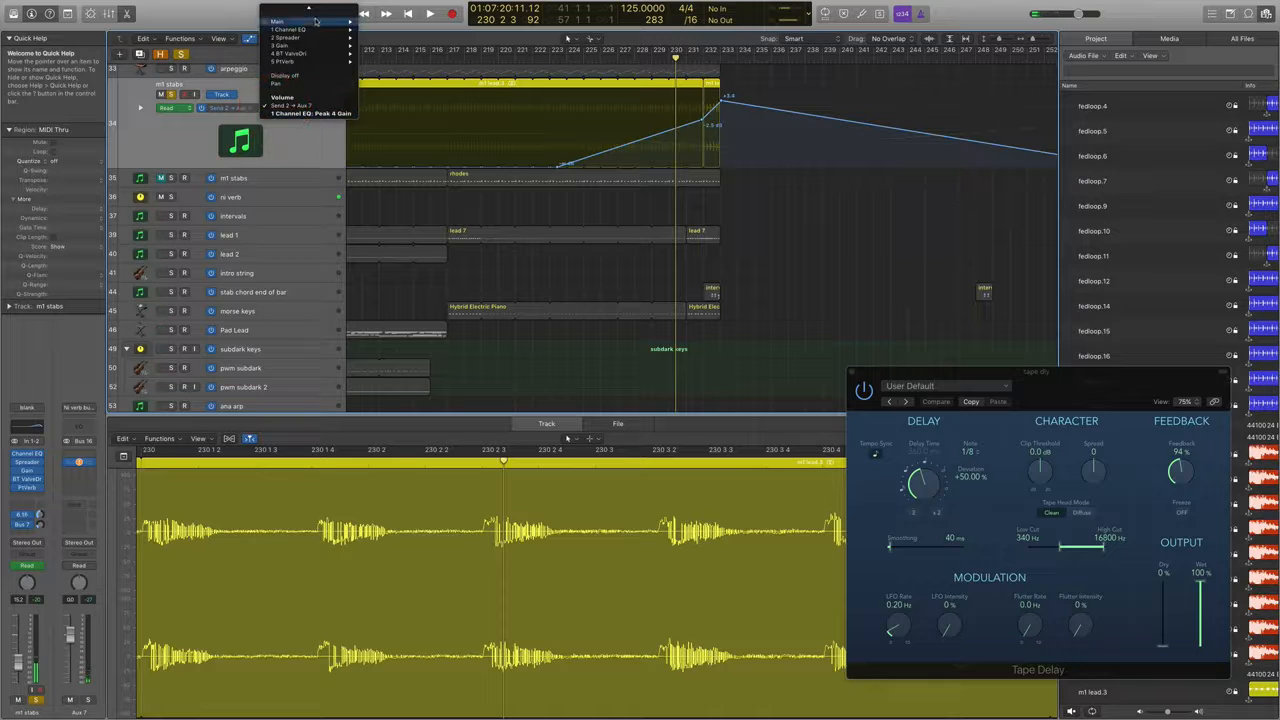
mouse_move(320, 22)
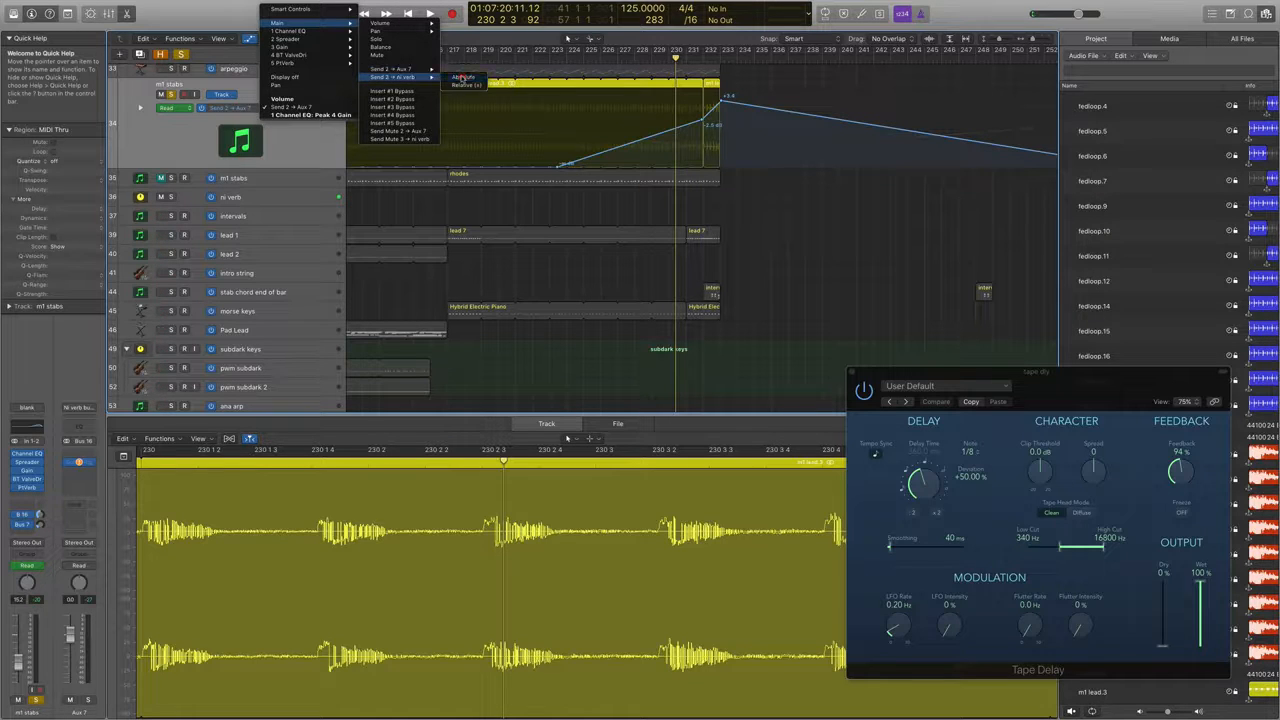
left_click(462, 78)
Draw a Send 3 → ni verb automation rise on m1 stabs from -82.6 dB near bar 223 to about -2.1 dB at bar 233
left_click(463, 58)
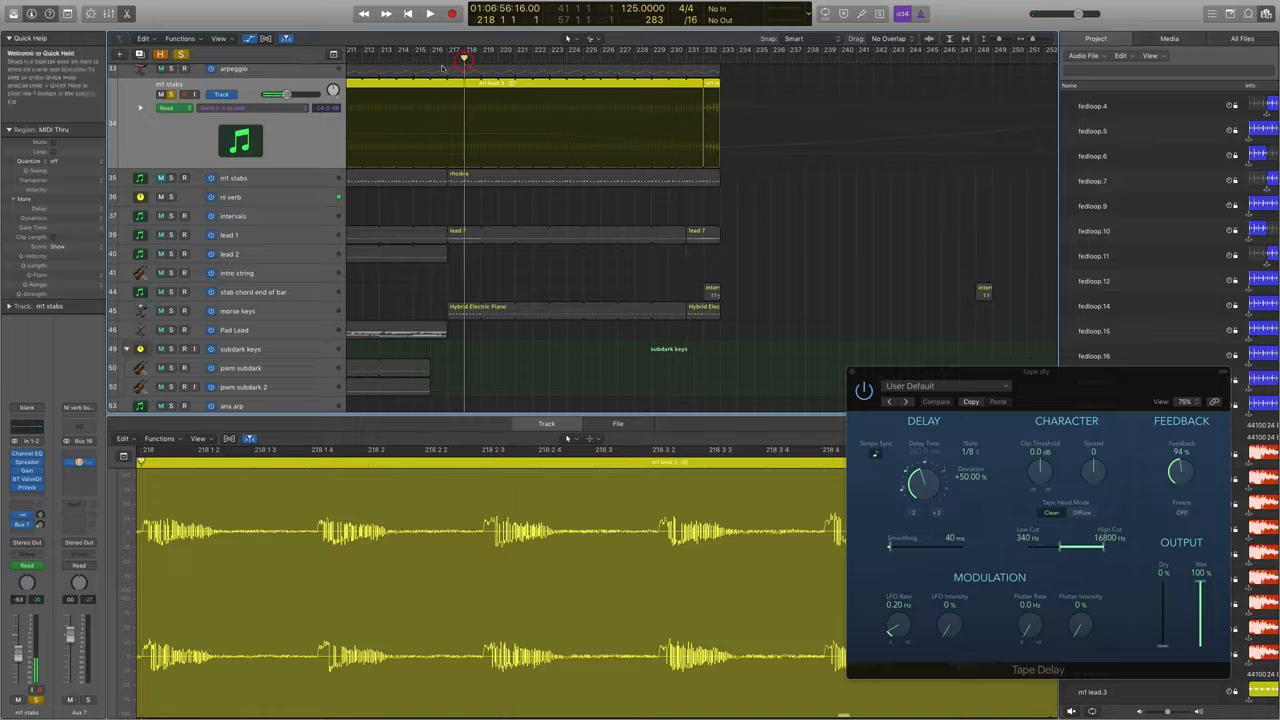
left_click(575, 166)
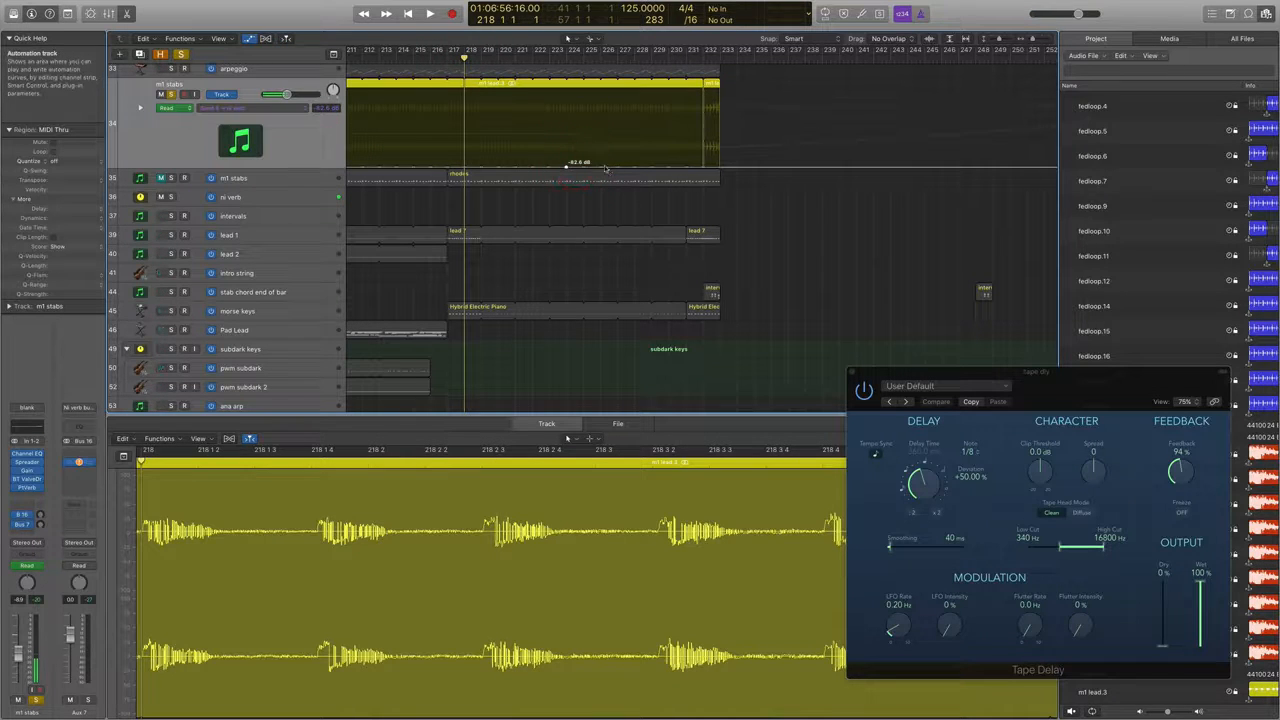
left_click(714, 126)
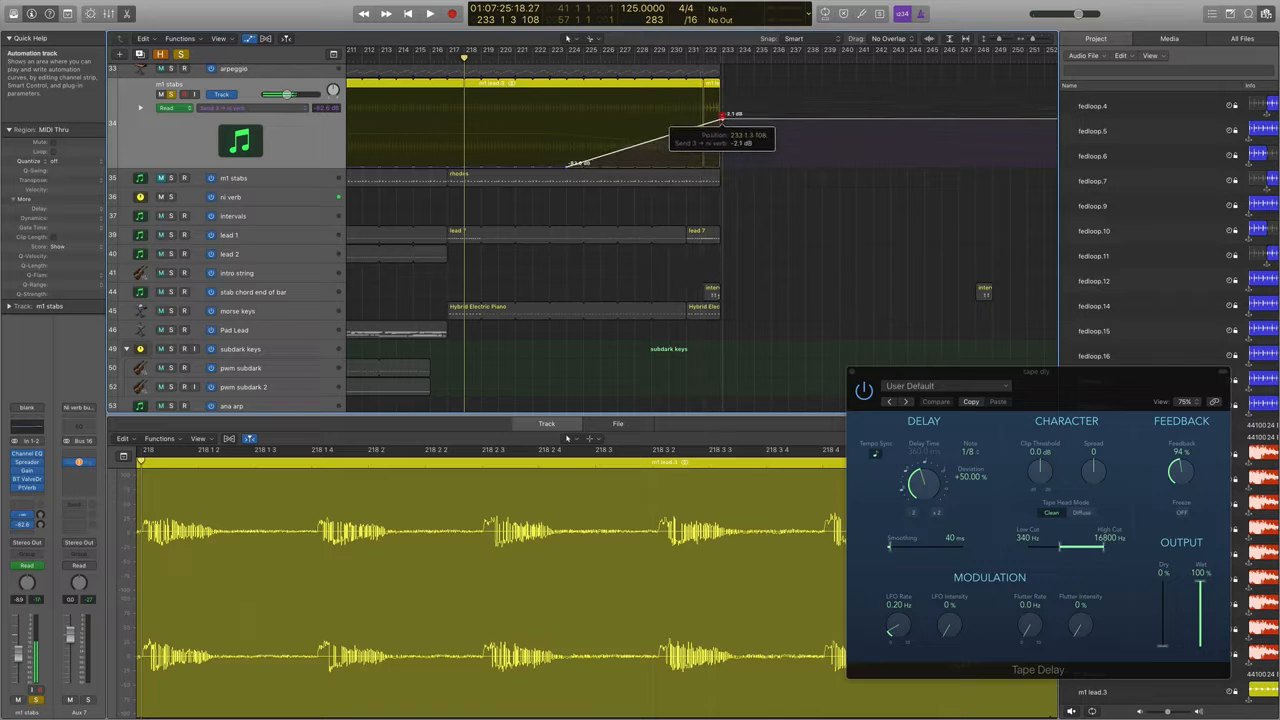
left_click_drag(714, 126, 722, 118)
Audition the m1 stabs ni verb send rise, delay its start to about bar 228, and unsolo the track
key("space")
left_click(610, 51)
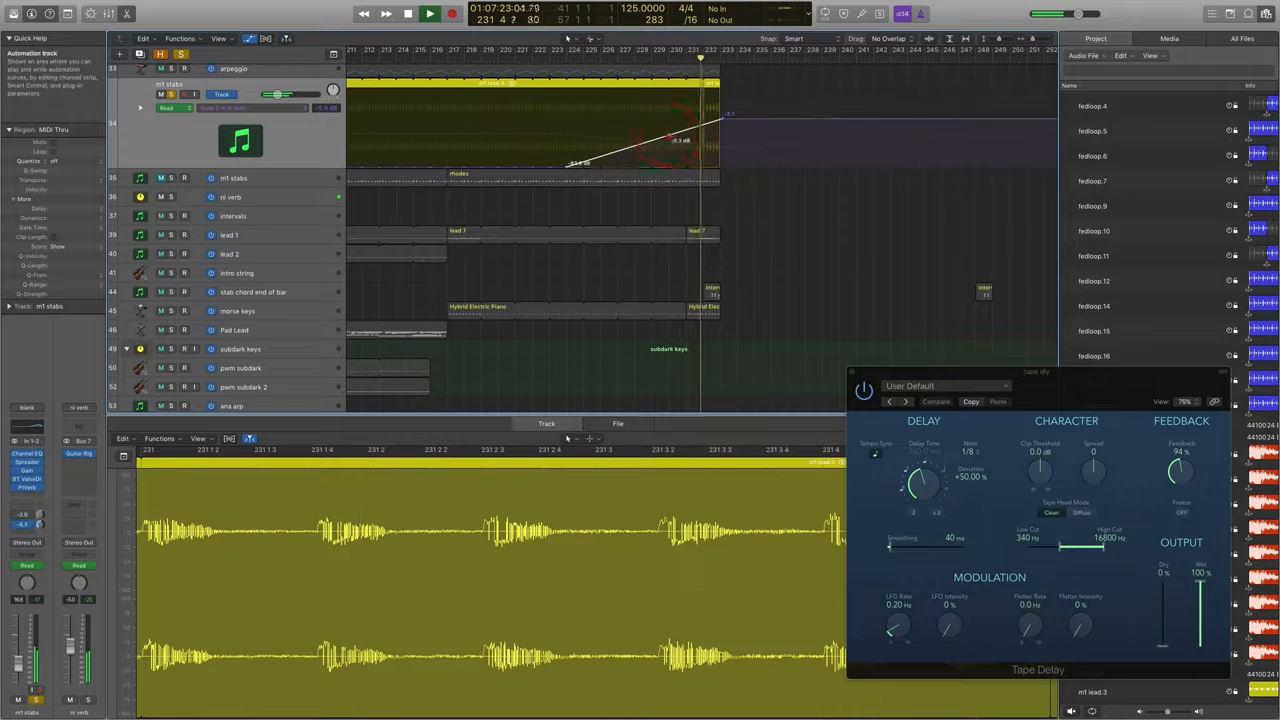
left_click_drag(668, 138, 636, 166)
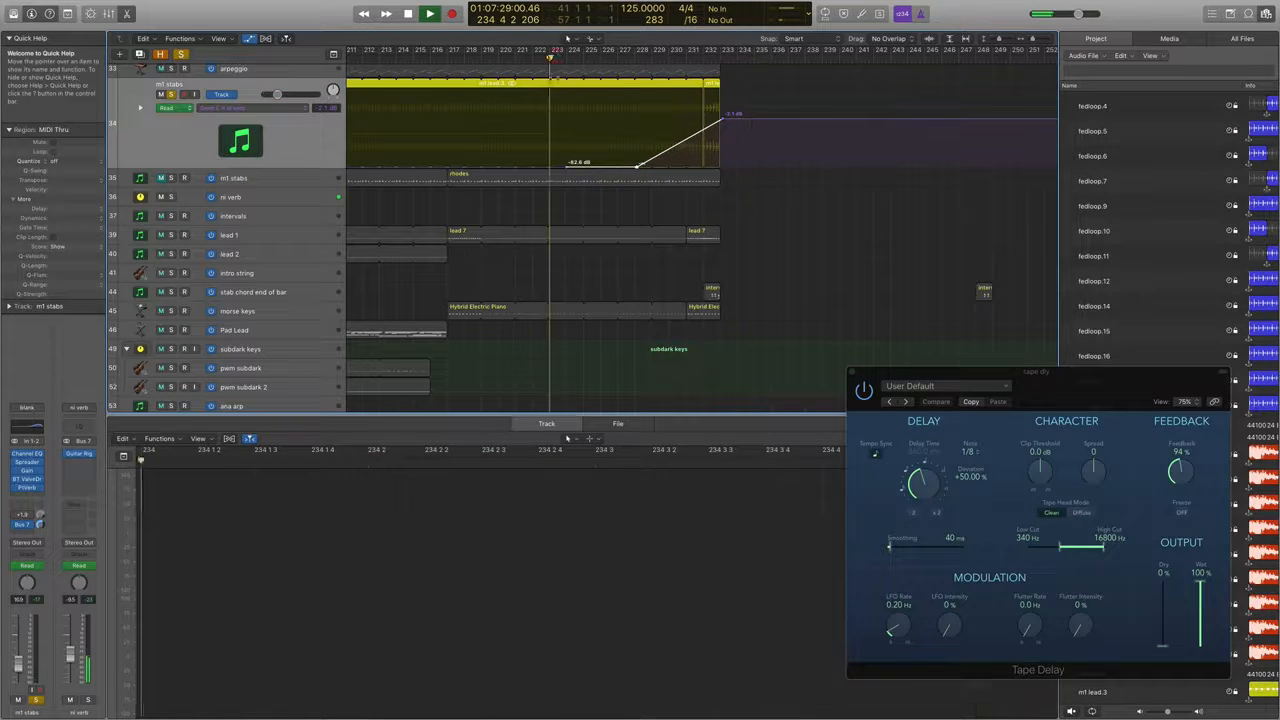
left_click(171, 93)
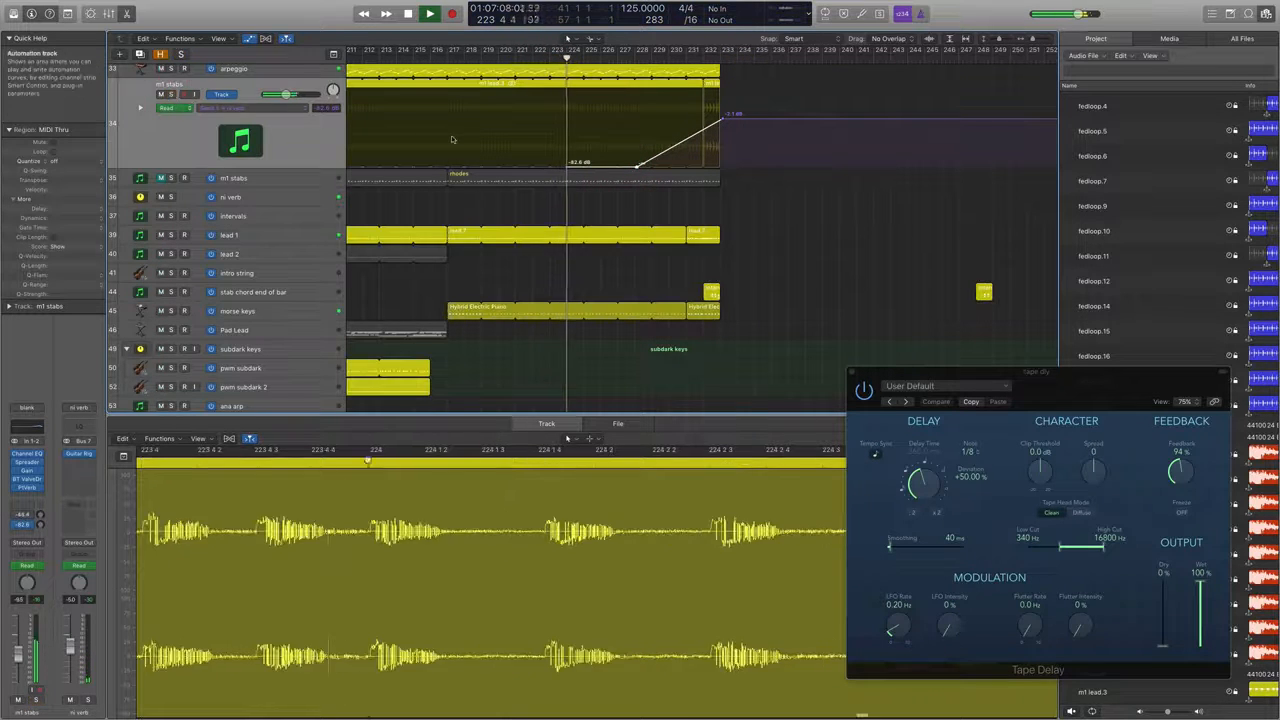
scroll(453, 120, "down", 5)
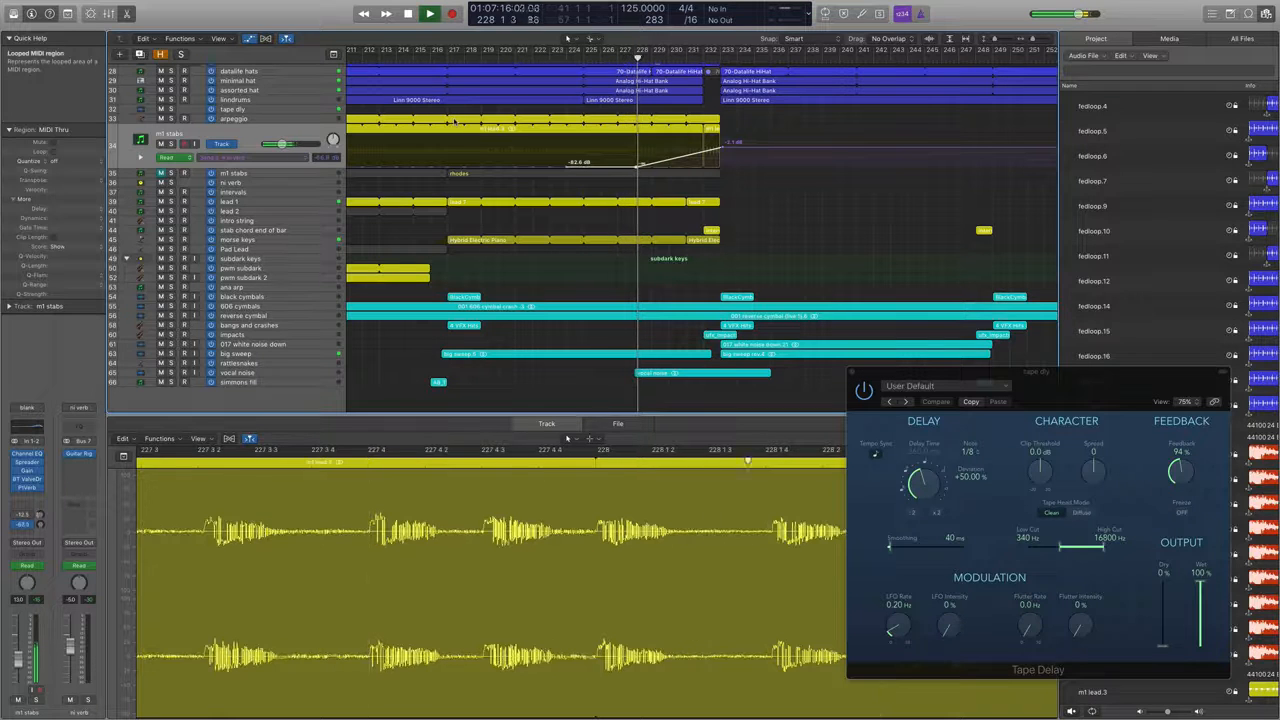
Reshape the Prophet-V2 cutoff automation on stab chord end of bar with points around bars 231 and 233 during playback
left_click(290, 230)
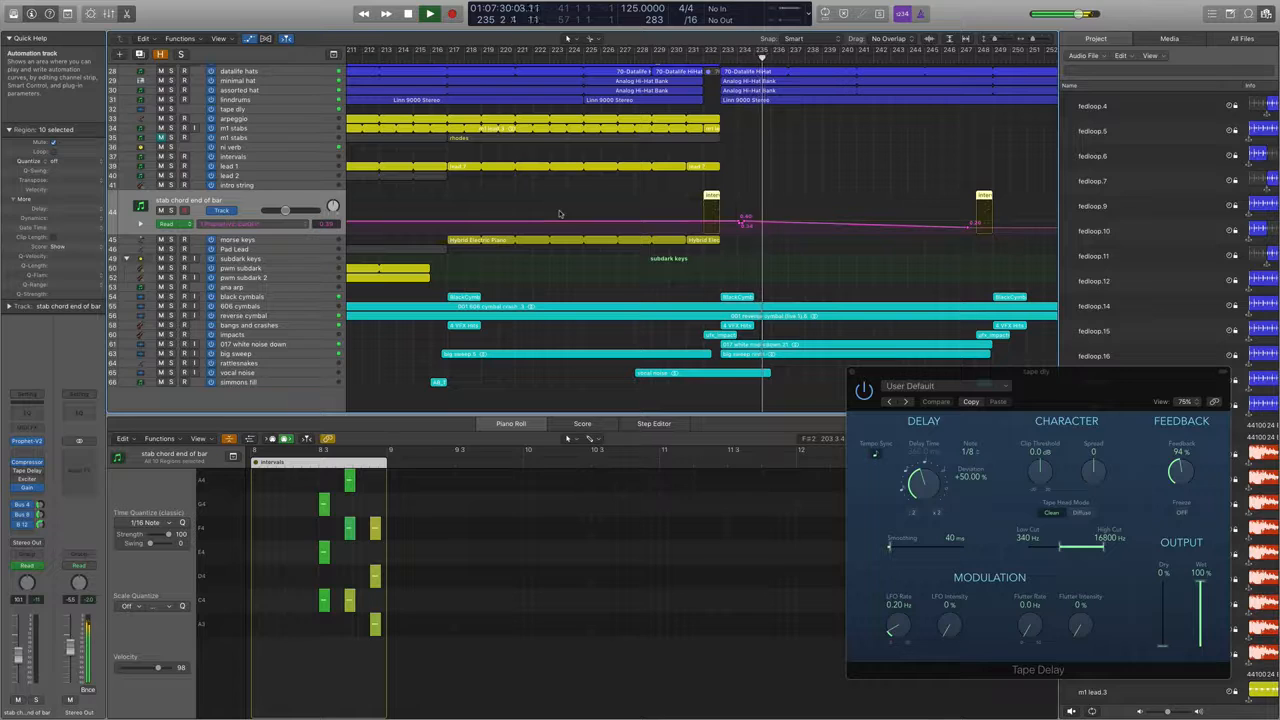
left_click(672, 49)
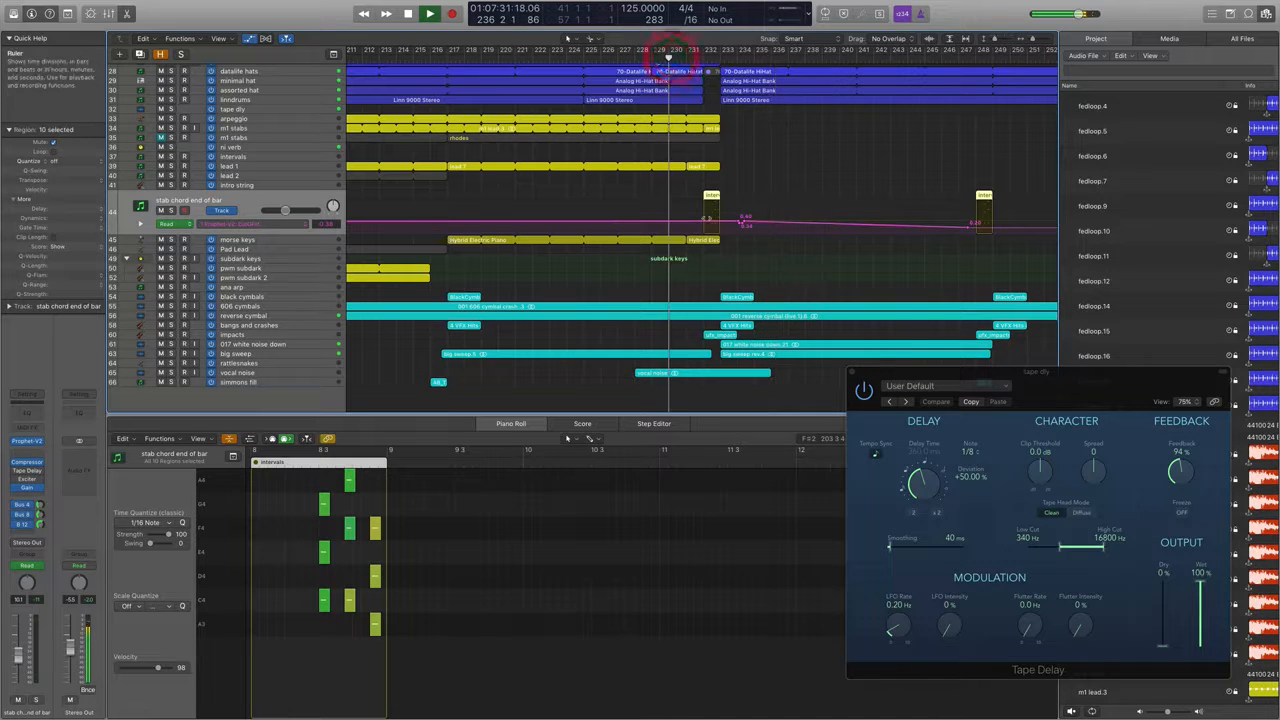
left_click(699, 221)
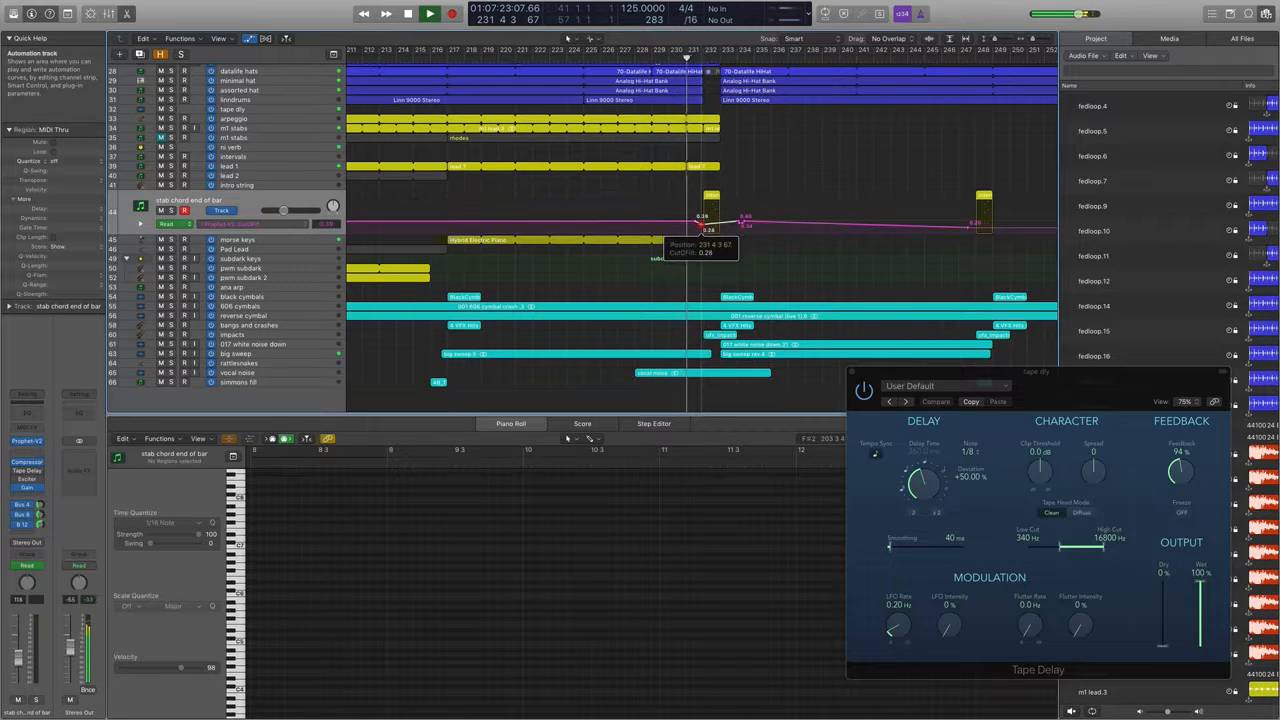
left_click_drag(727, 222, 733, 231)
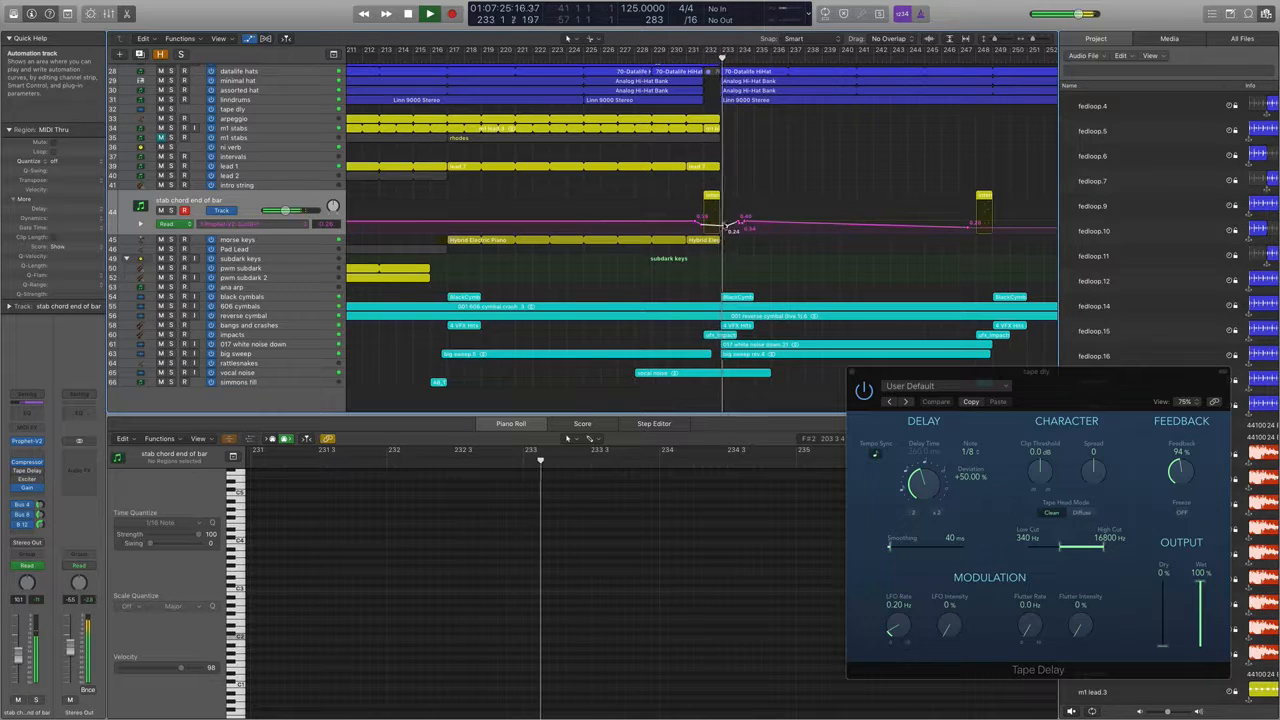
left_click(700, 222)
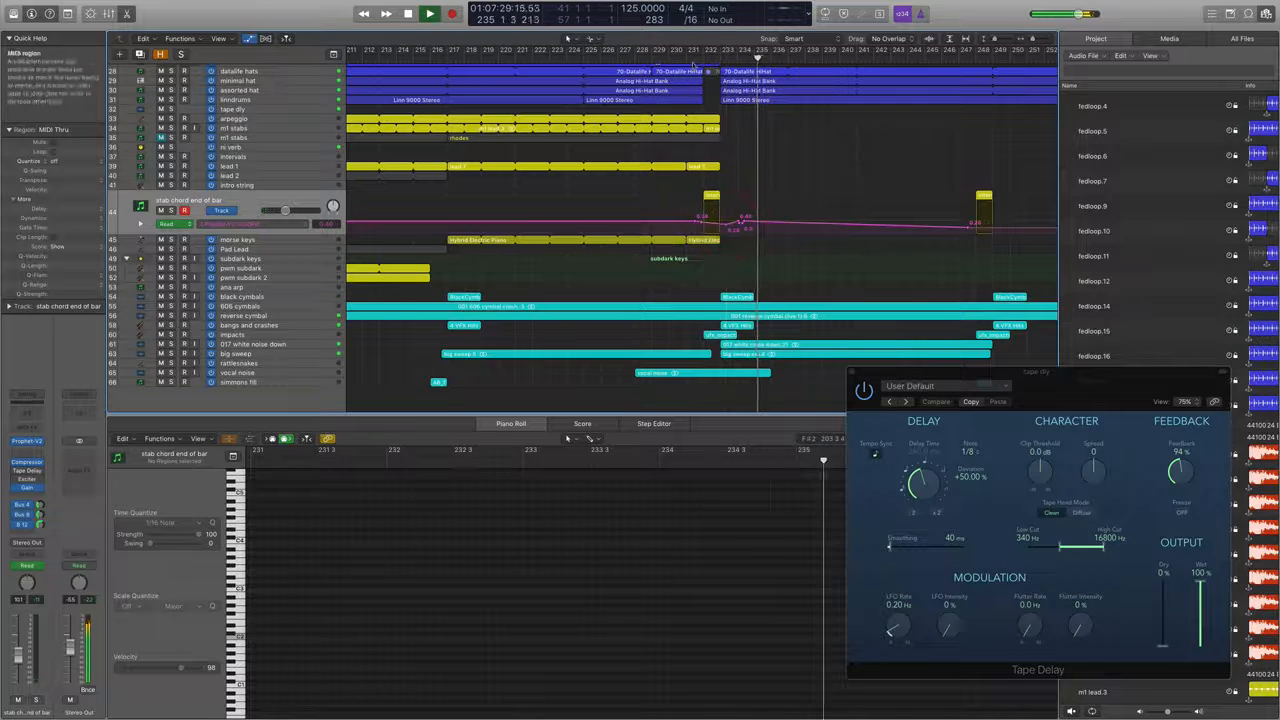
Play the transition from about bar 231 and review the santa bass, drum and synth tracks in the following section
left_click(685, 57)
scroll(570, 198, "right", 5)
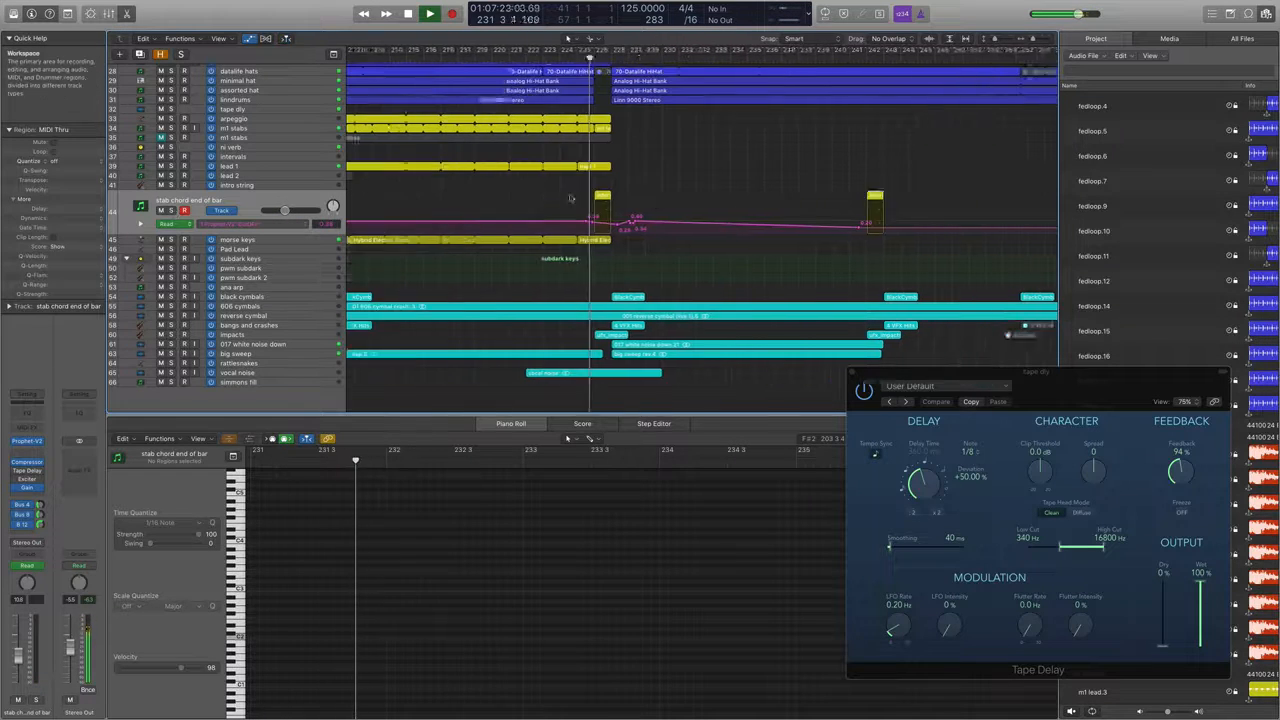
scroll(590, 173, "up", 3)
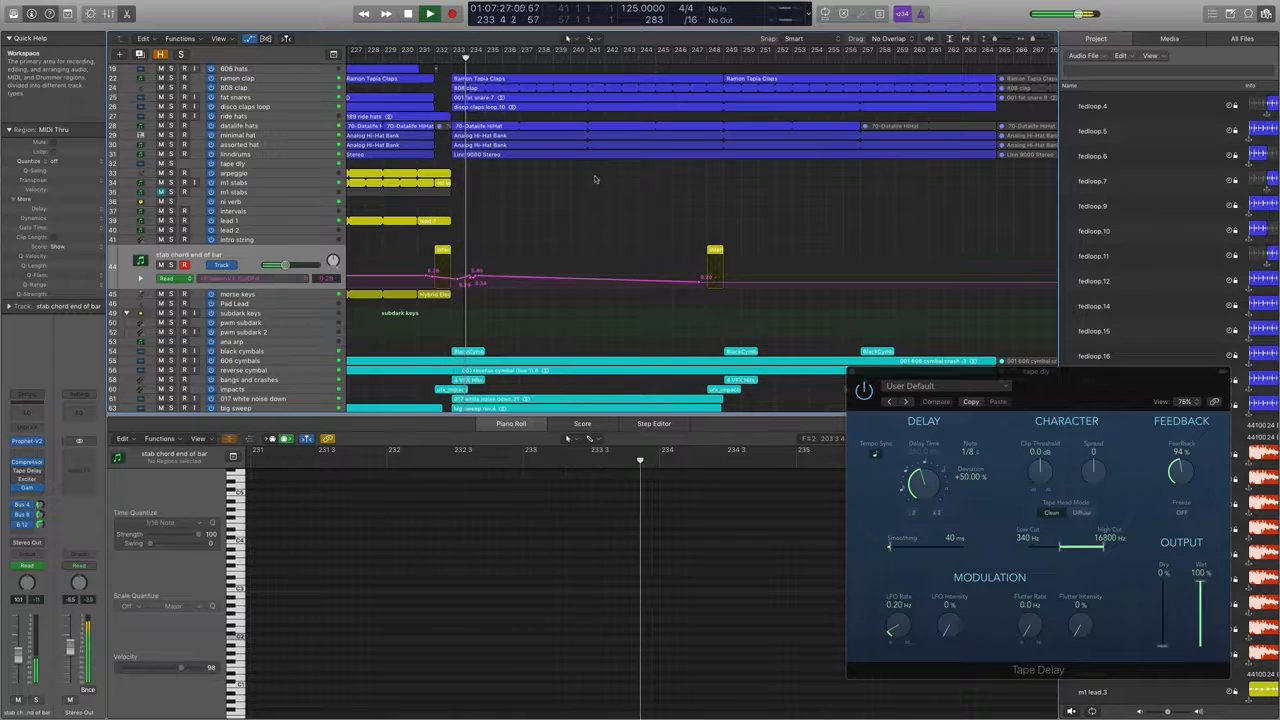
scroll(594, 175, "up", 4)
left_click(306, 106)
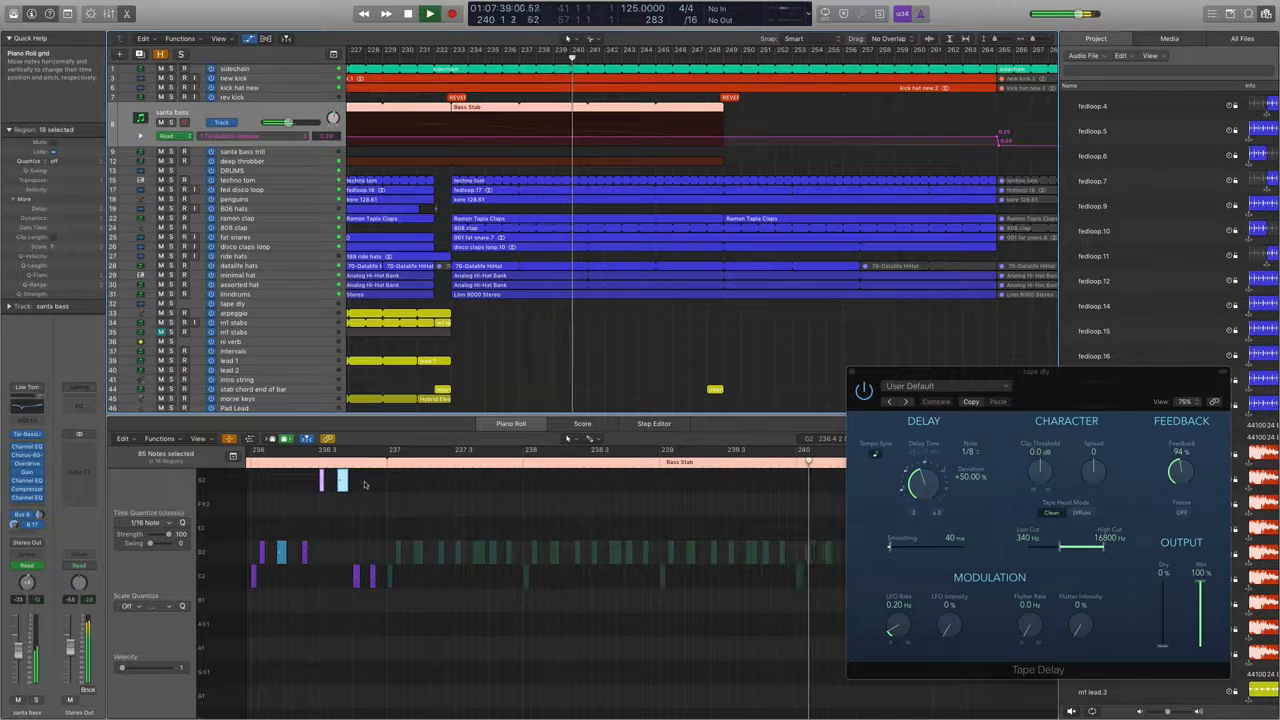
scroll(664, 199, "down", 5)
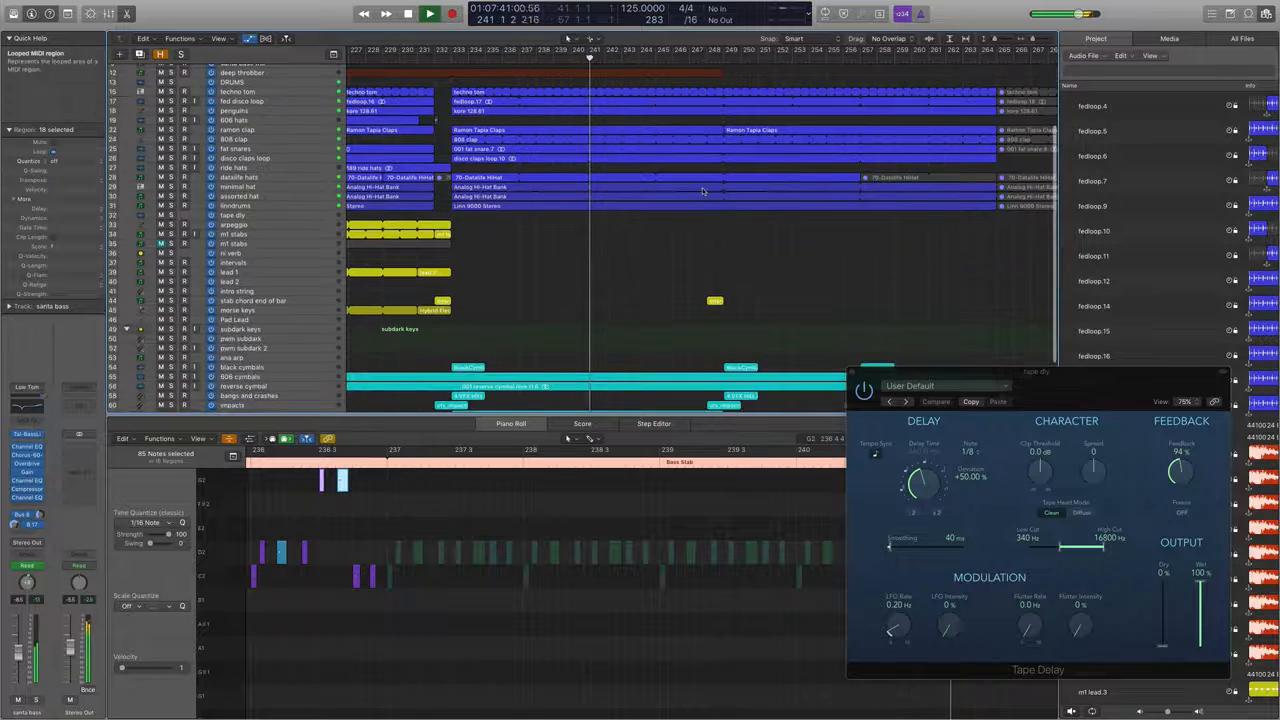
scroll(664, 199, "left", 1)
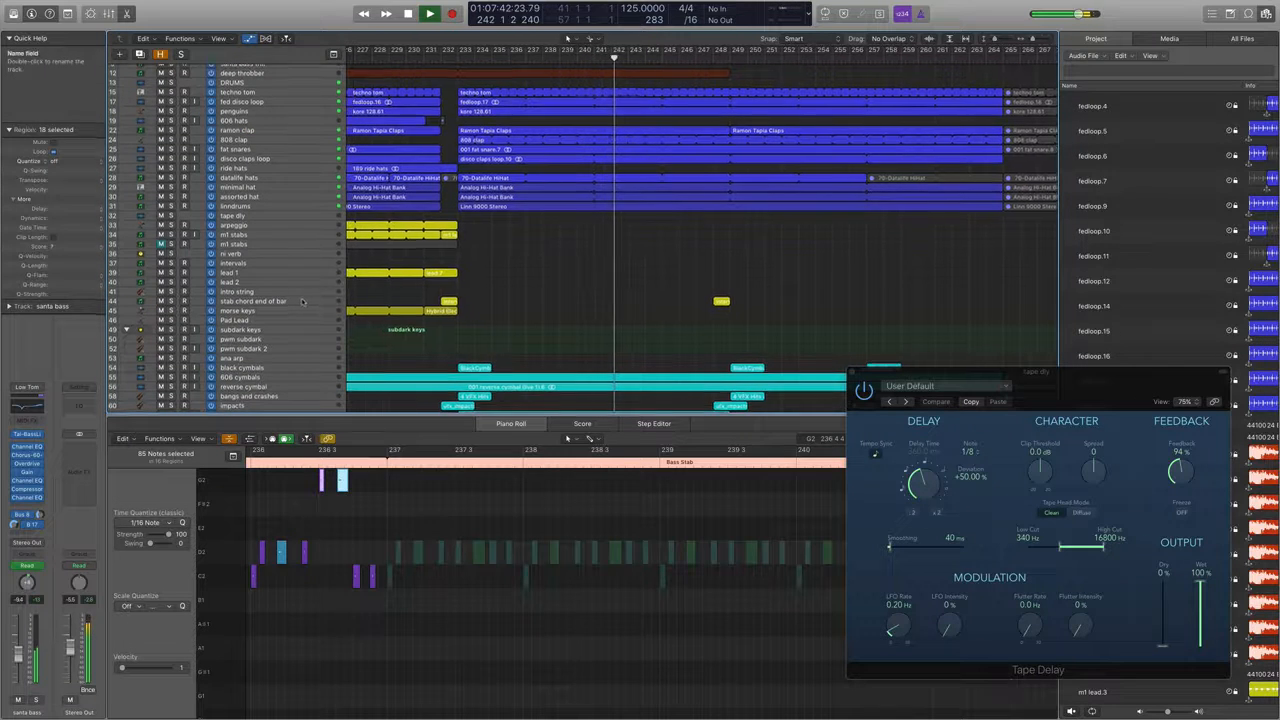
Add cutoff automation points on stab chord end of bar around bars 247 and 249, lowering the bar 249 point to about 0.18
left_click(290, 301)
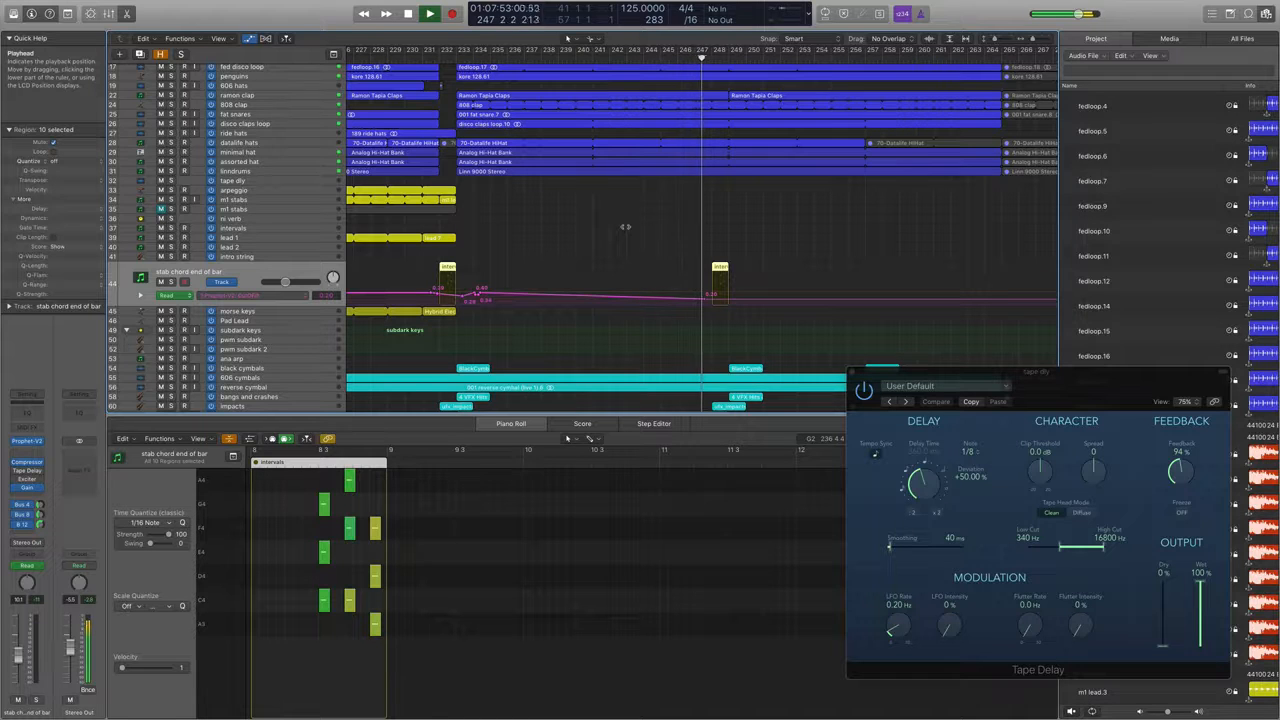
left_click(711, 296)
left_click(709, 296)
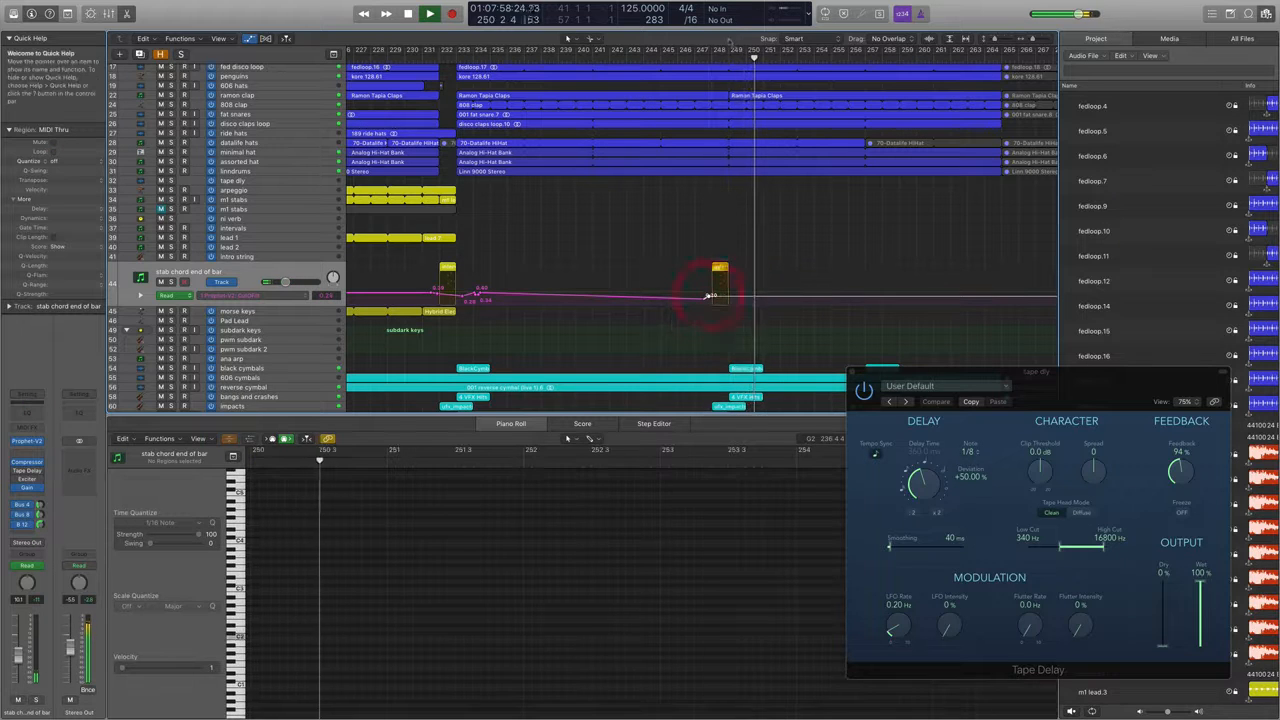
left_click(713, 57)
scroll(702, 157, "right", 5)
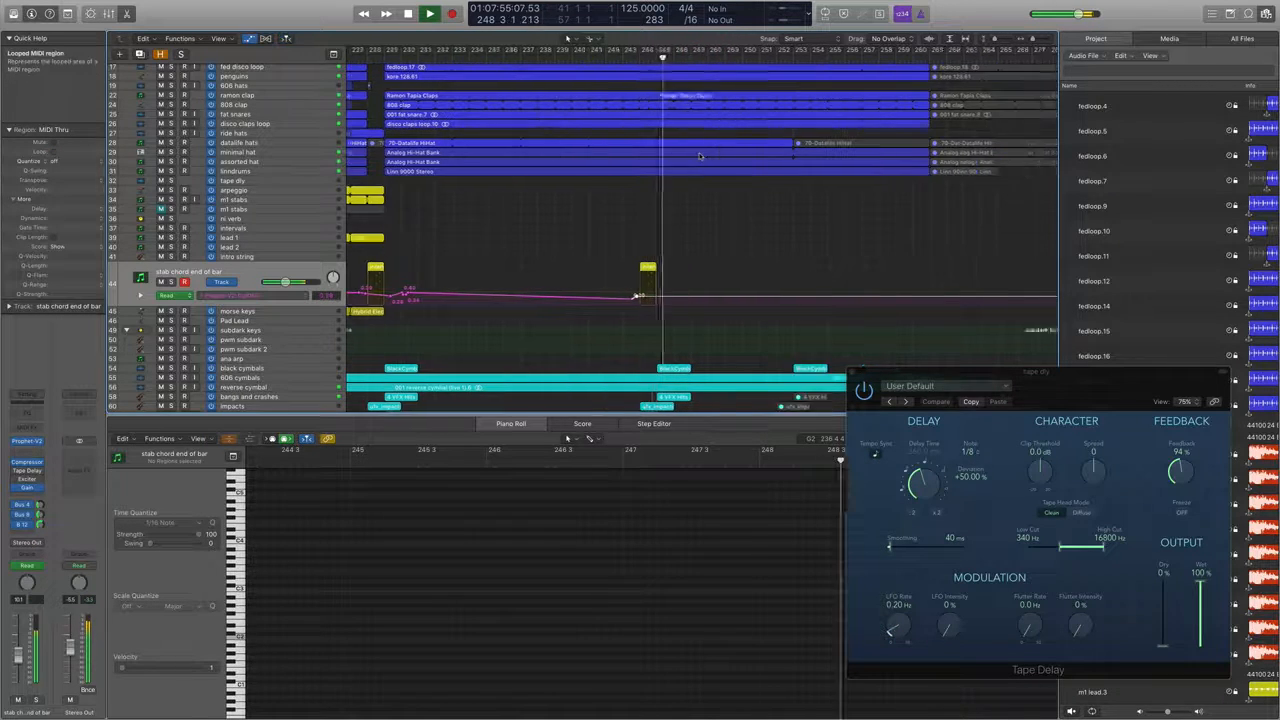
left_click(481, 296)
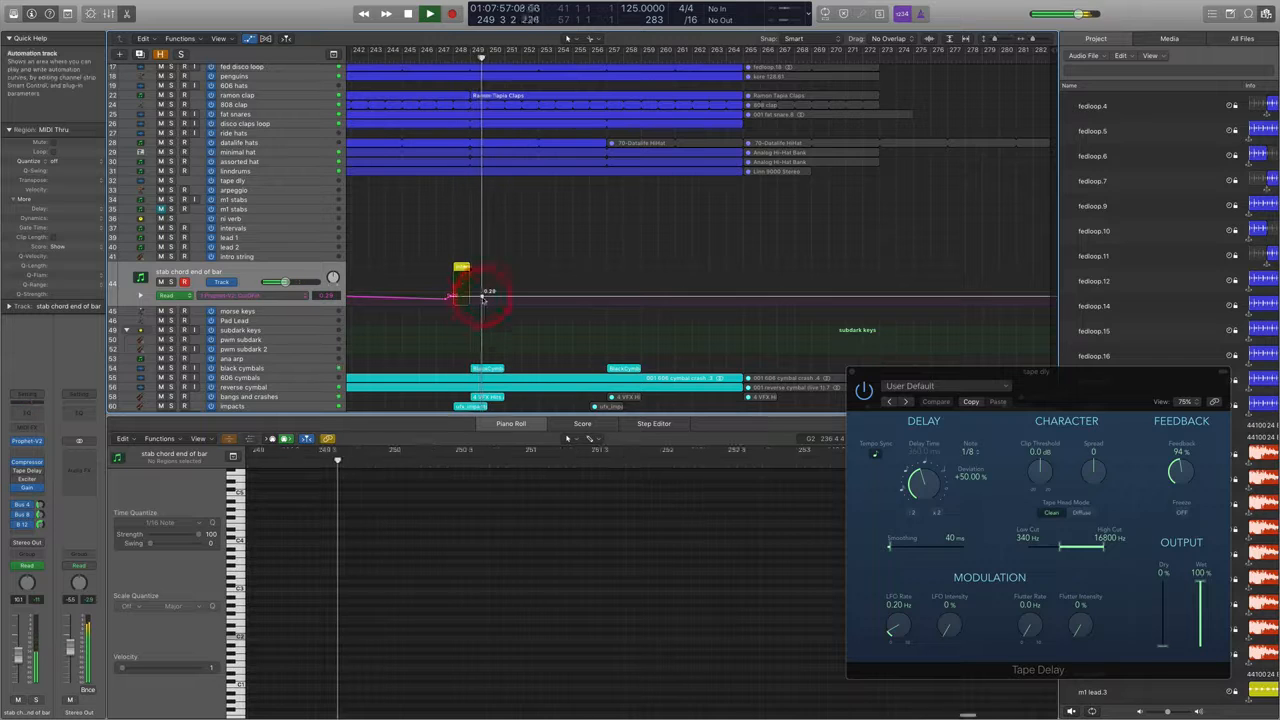
Close the tape dly Tape Delay window, fit the whole arrangement in view, and shrink the Piano Roll area
scroll(616, 240, "up", 5)
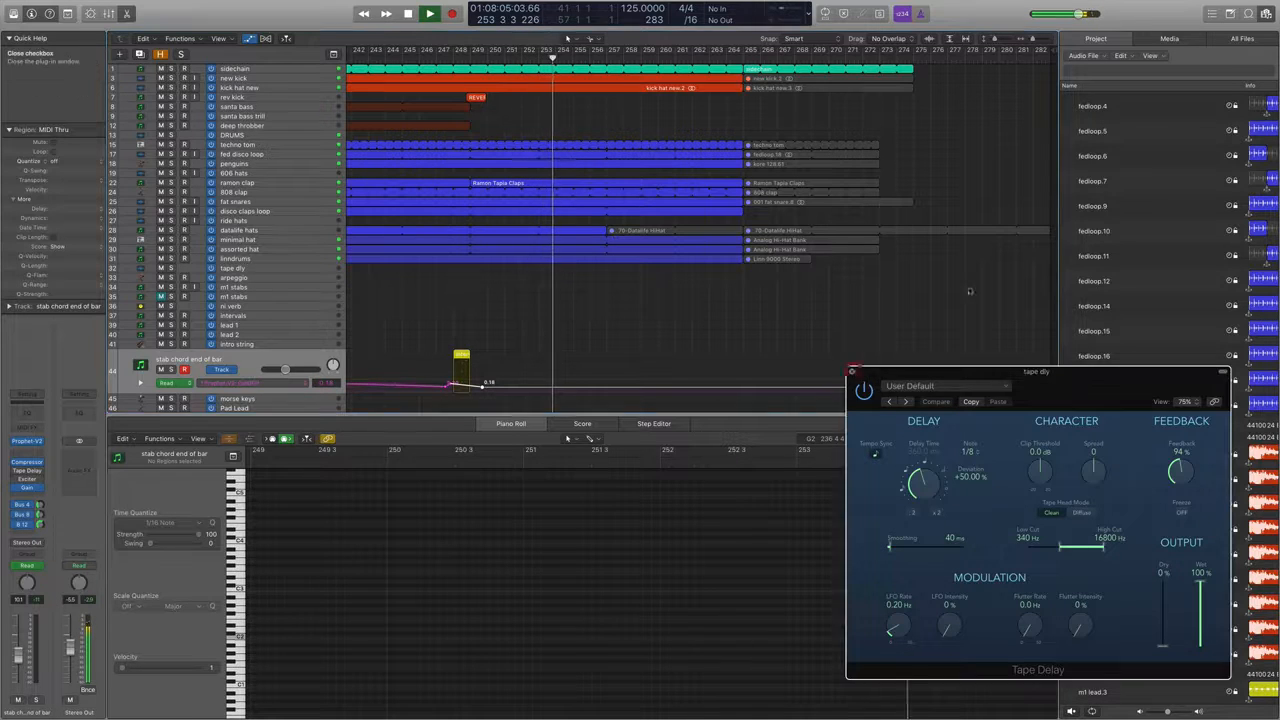
left_click(853, 372)
key("z")
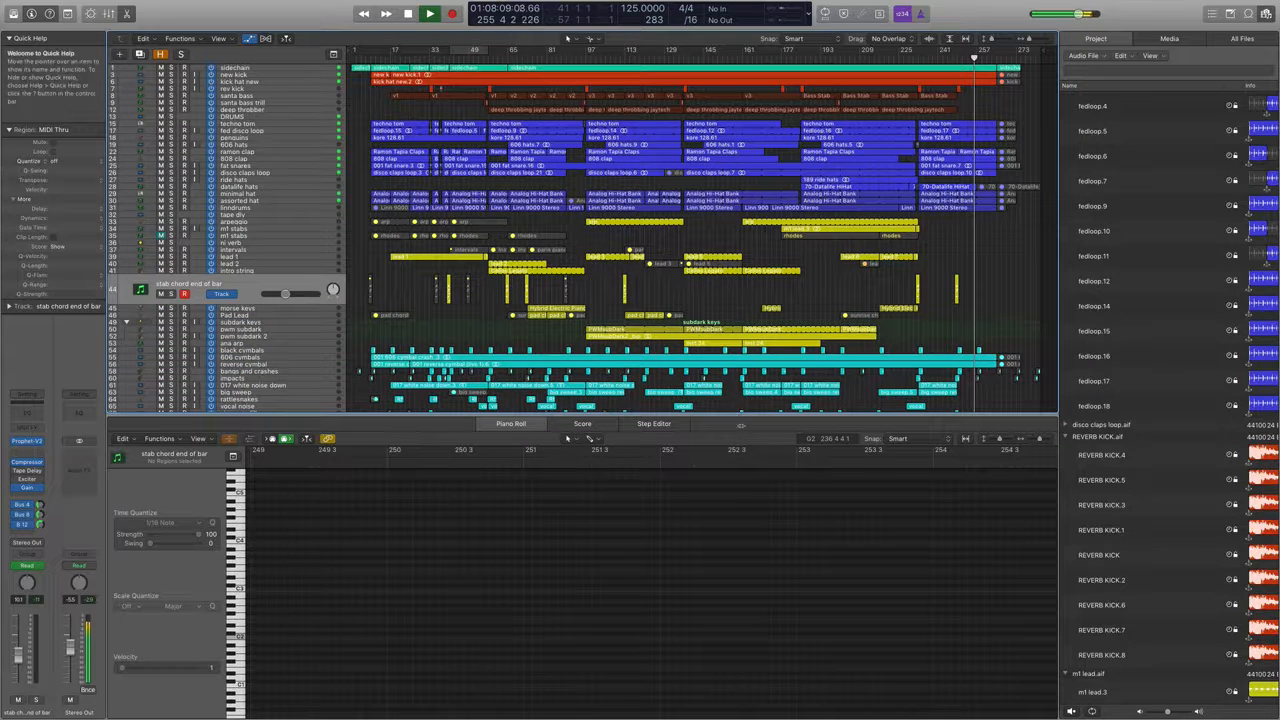
left_click_drag(740, 425, 743, 516)
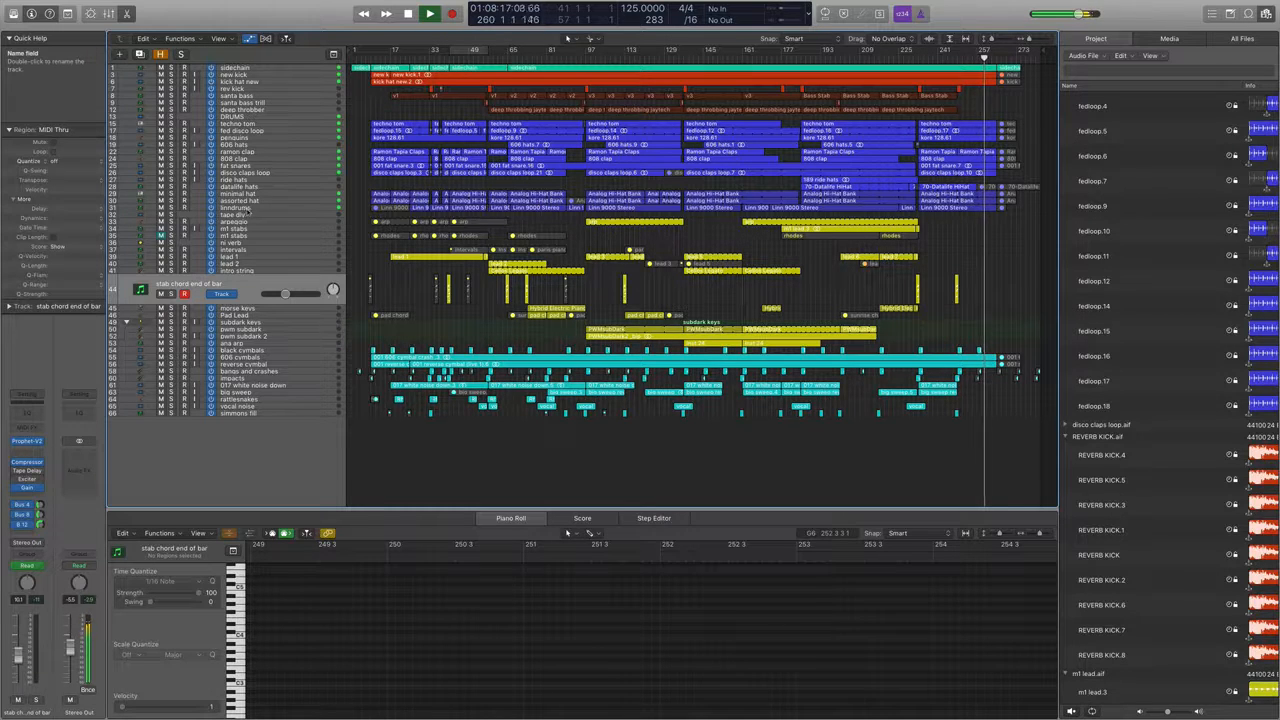
Examine the linndrums track with its volume automation, and the simmons fill track's regions across the arrangement
left_click(250, 207)
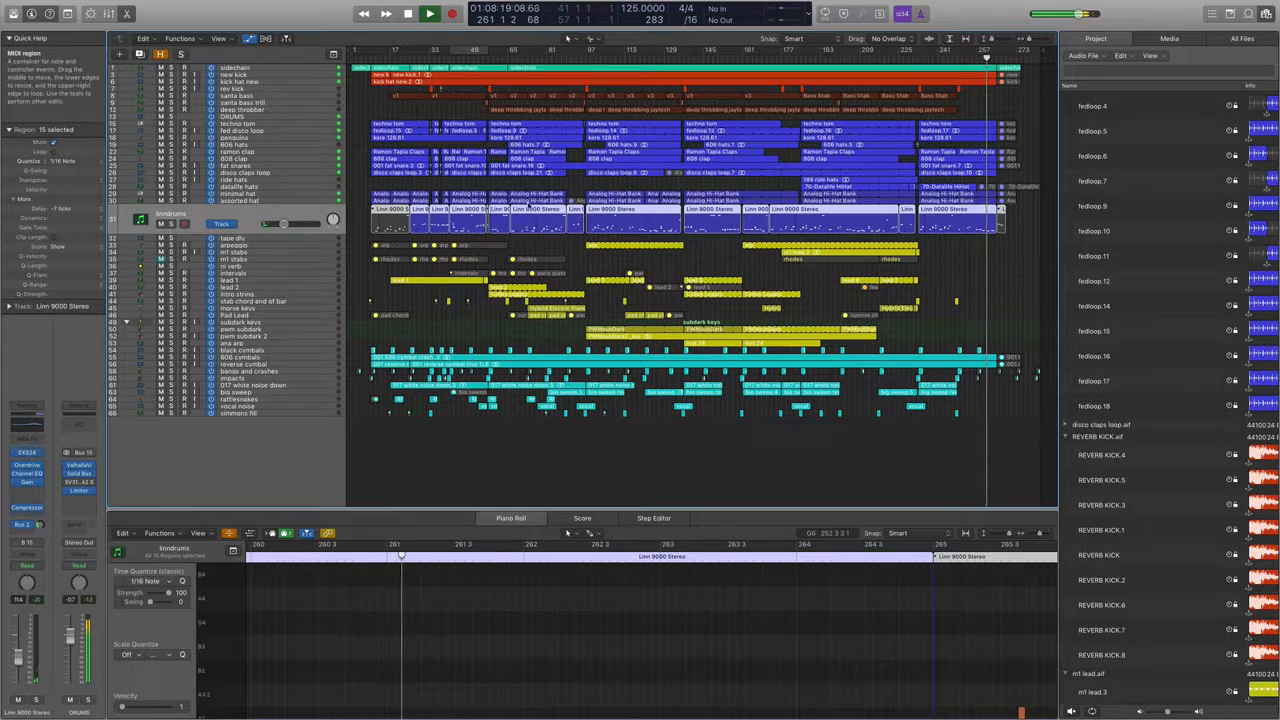
key("super+Down")
key("super+Down")
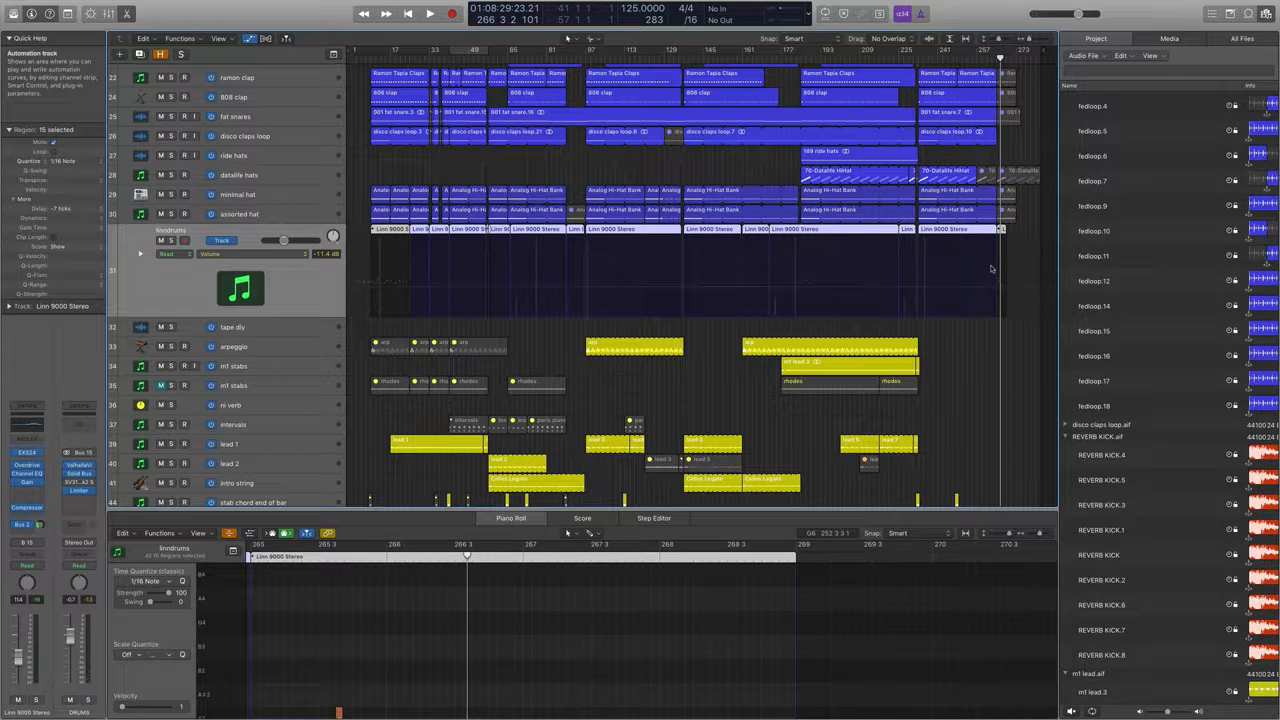
scroll(260, 463, "down", 10)
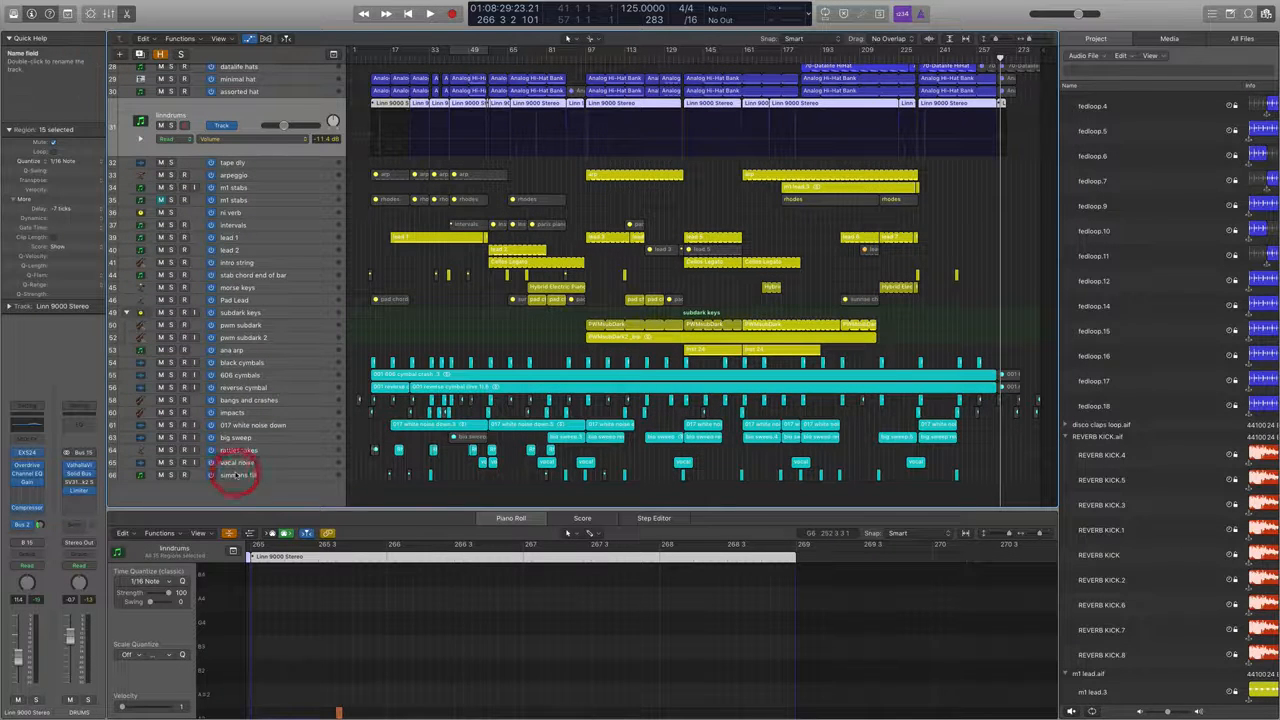
left_click(238, 474)
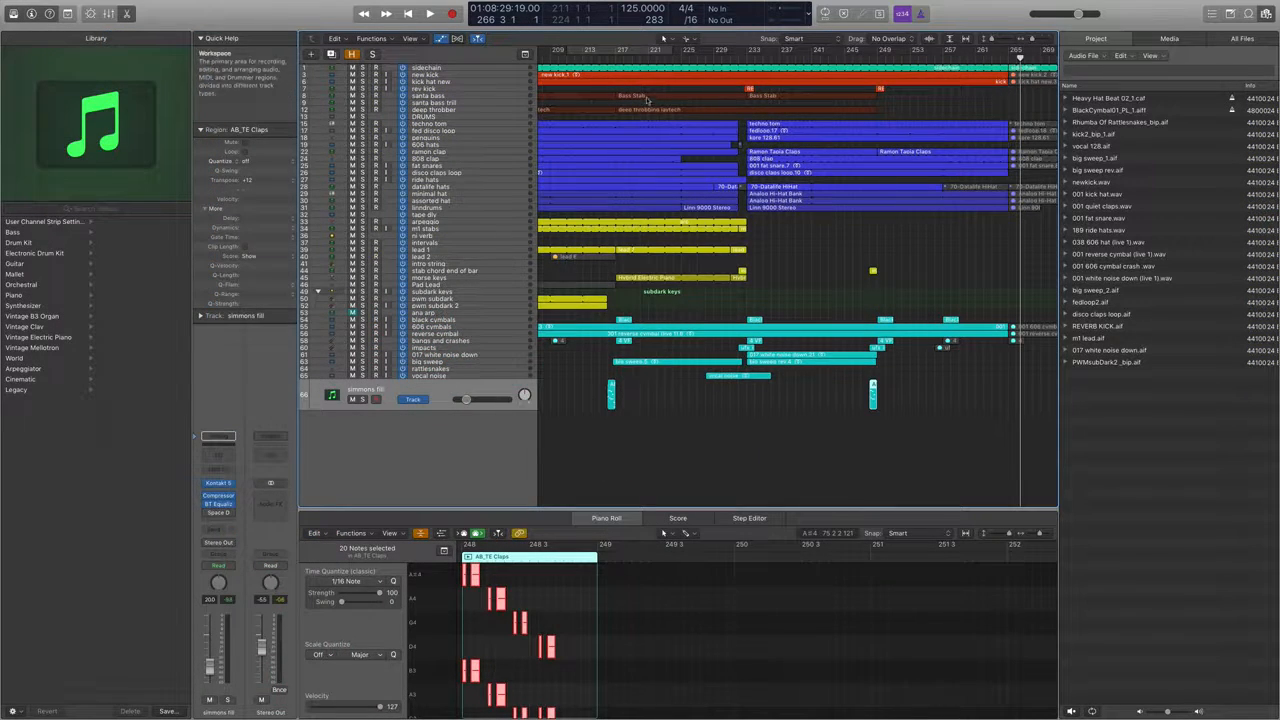
scroll(620, 74, "left", 5)
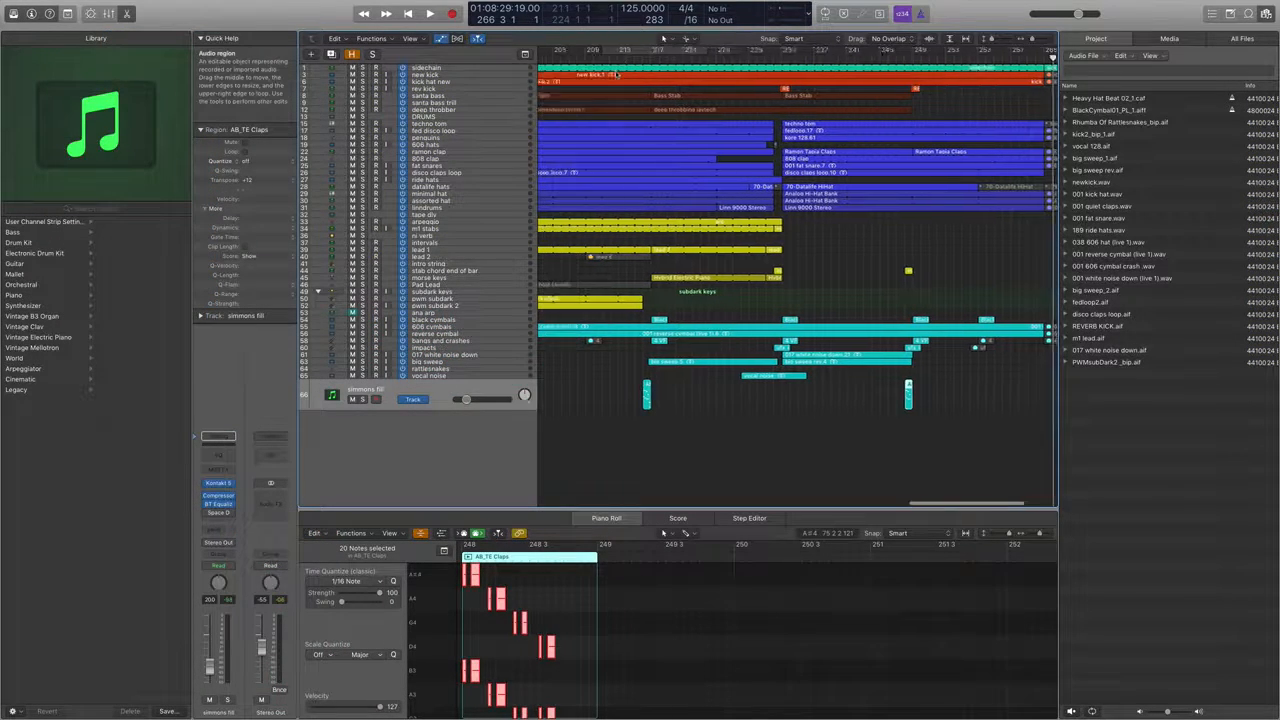
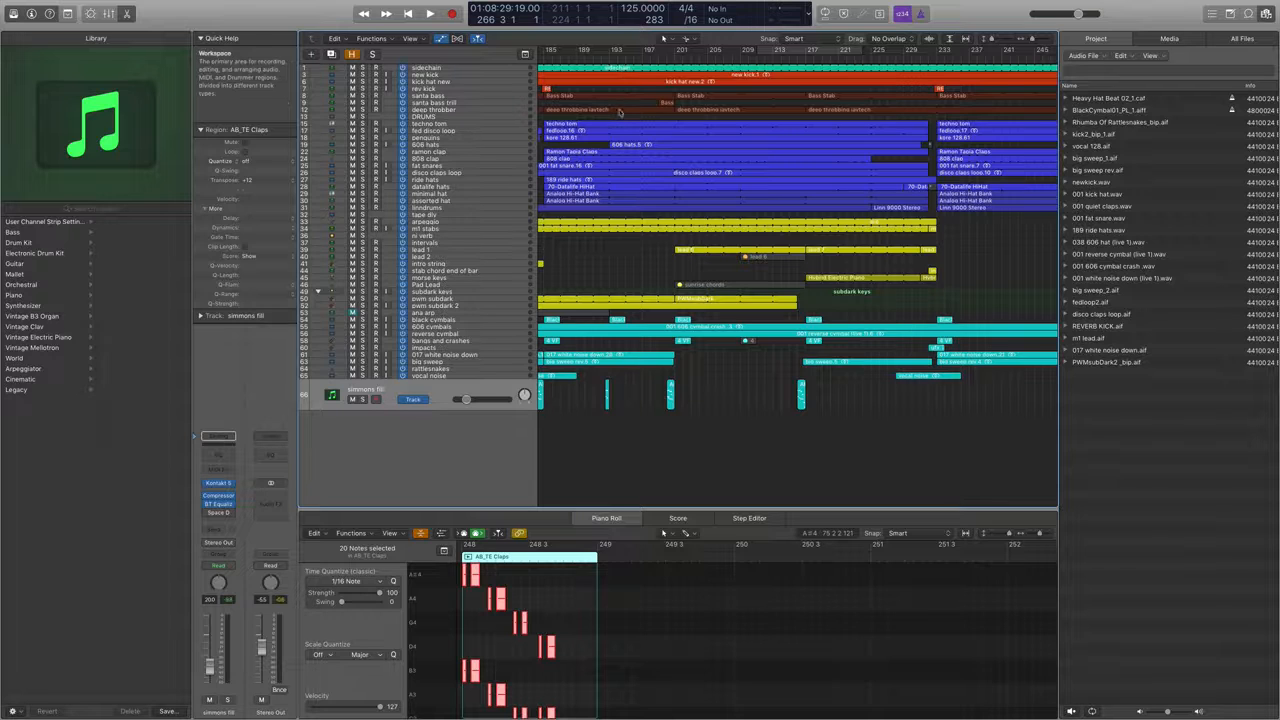
Select the 606 hats track, play from about bar 206, and enable a playback cycle starting at bar 203
left_click(476, 145)
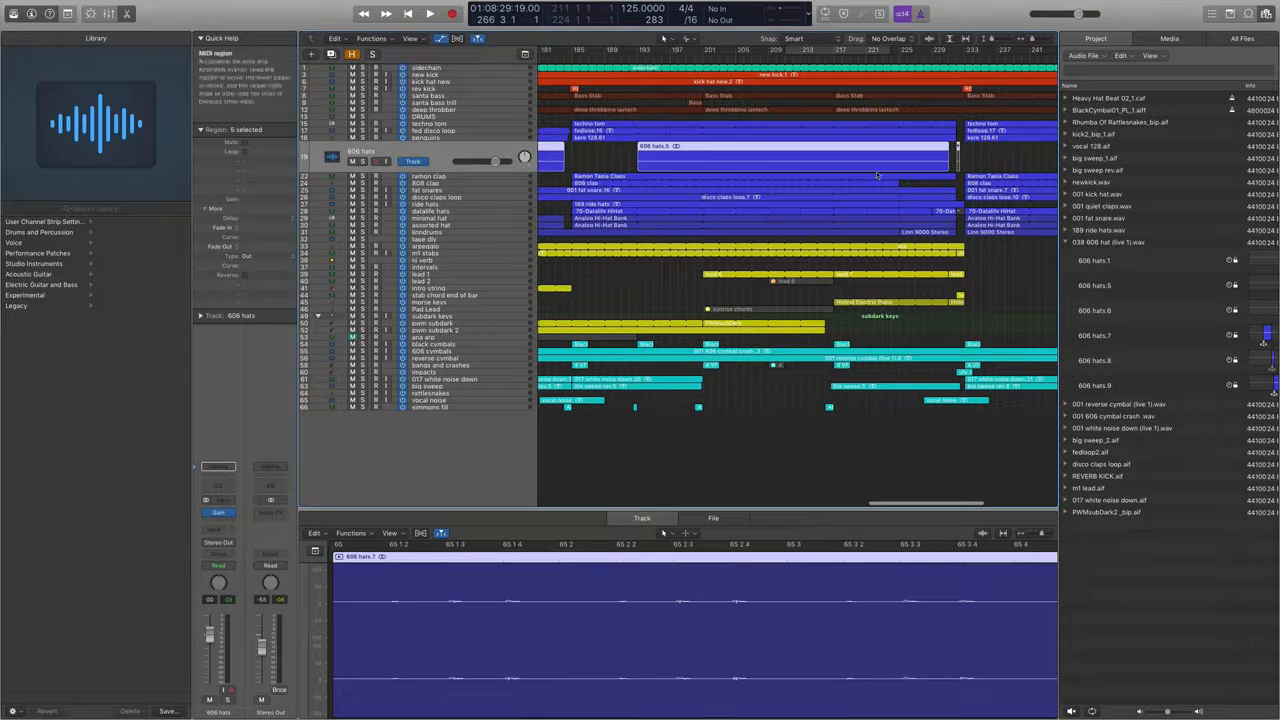
scroll(700, 120, "left", 5)
scroll(700, 118, "down", 3)
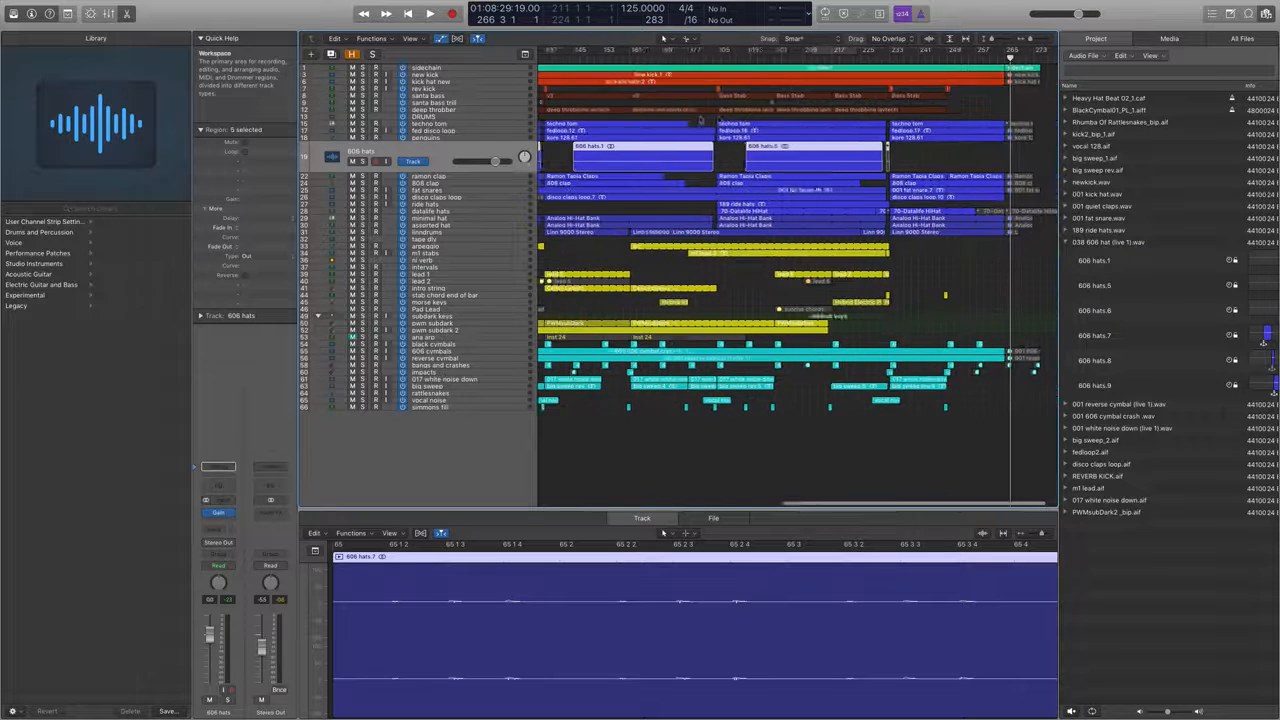
left_click(796, 57)
key("space")
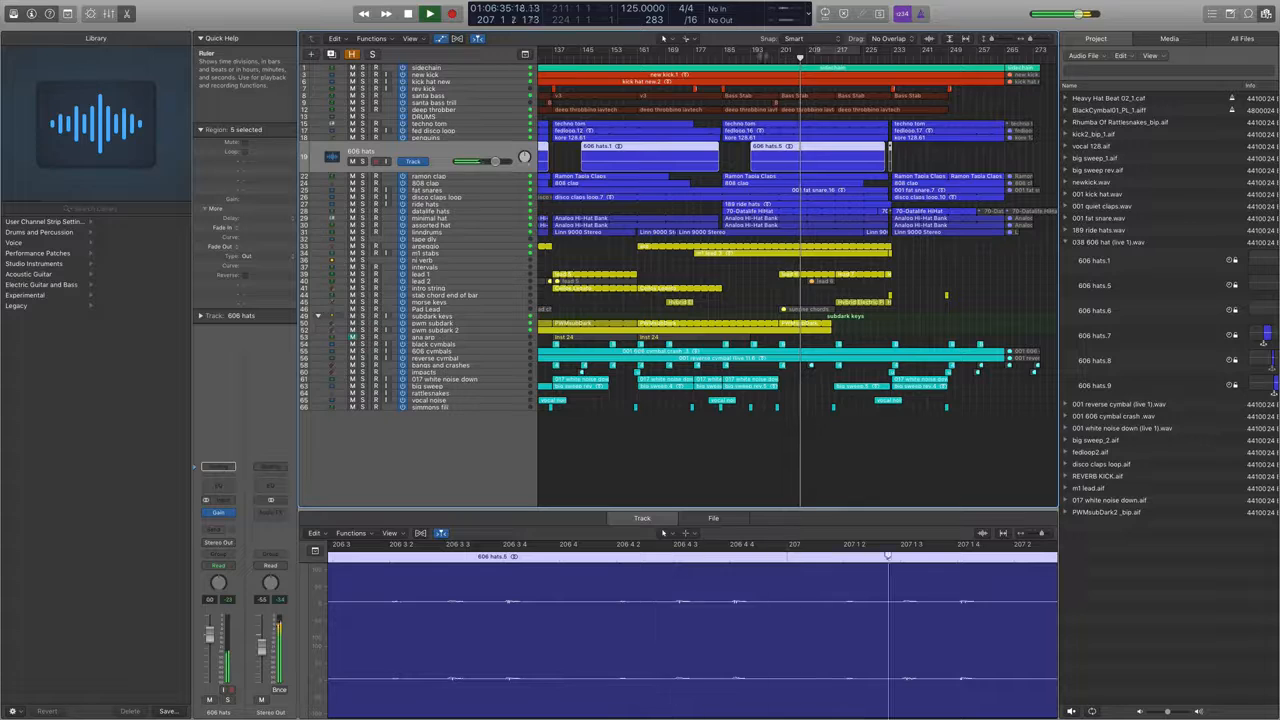
left_click(800, 50)
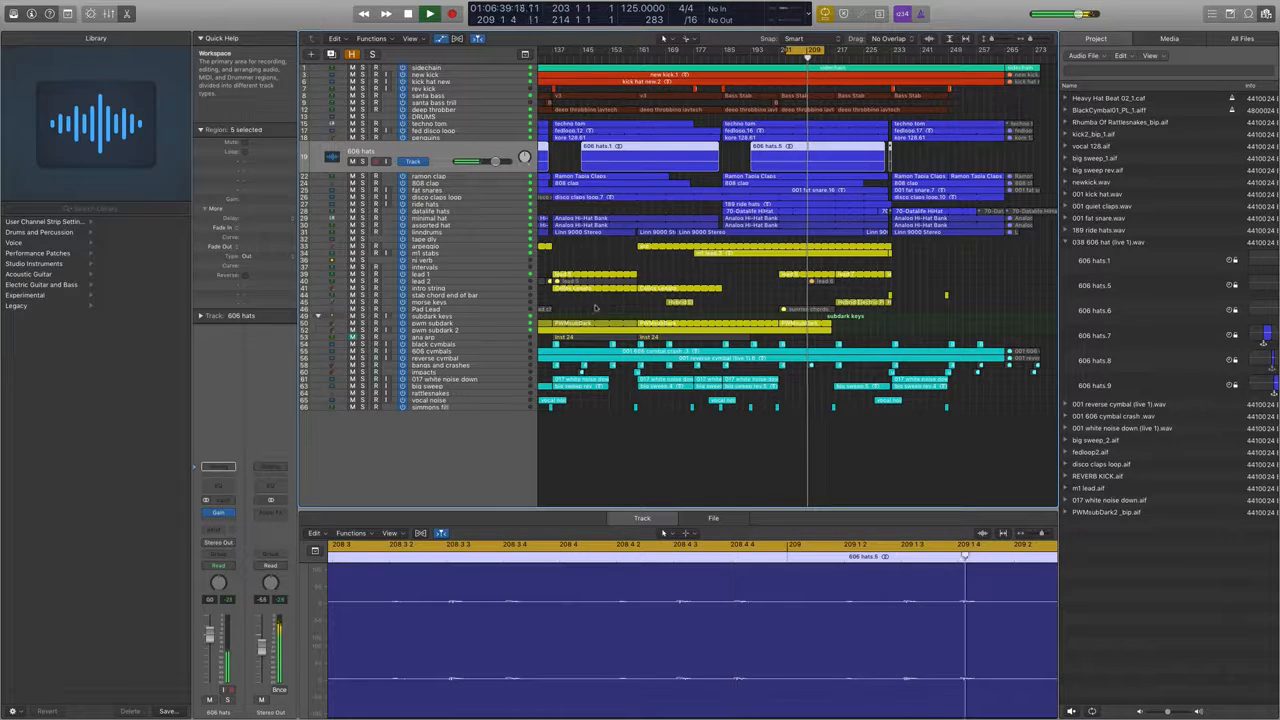
Insert a Compressor on the Stereo Out and load its light master out preset
left_click(270, 512)
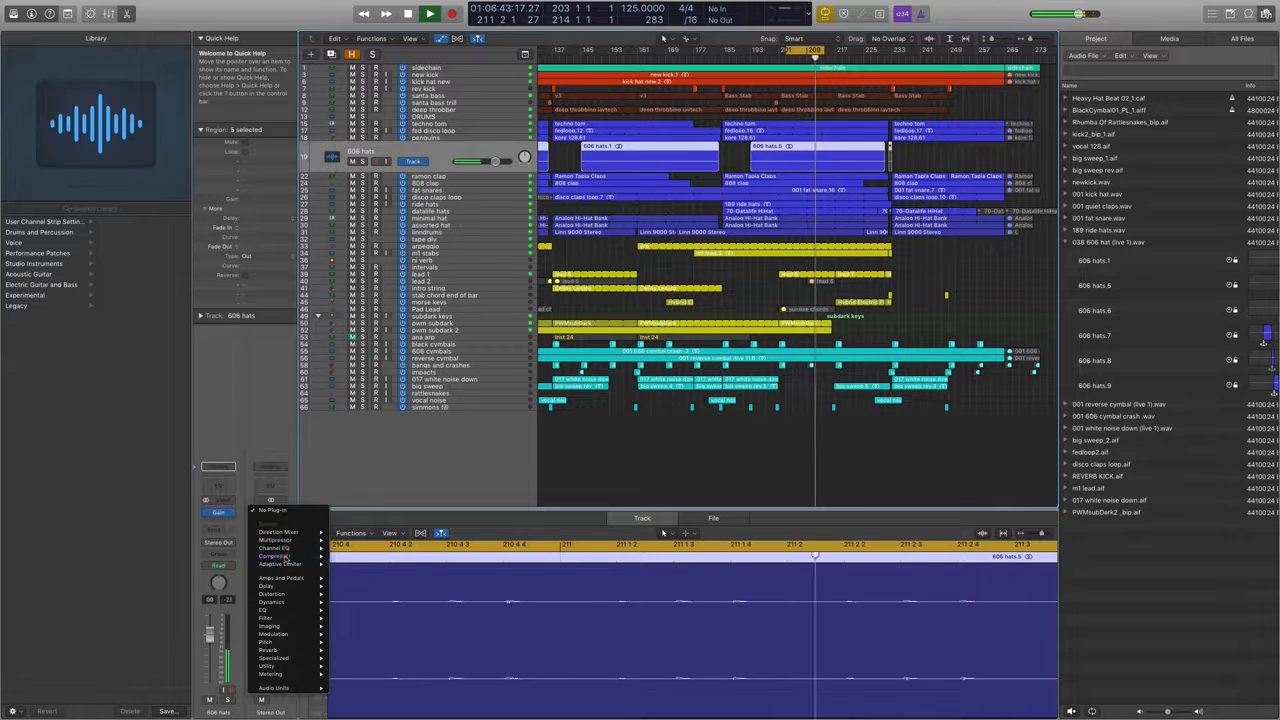
left_click(288, 556)
left_click_drag(278, 38, 766, 190)
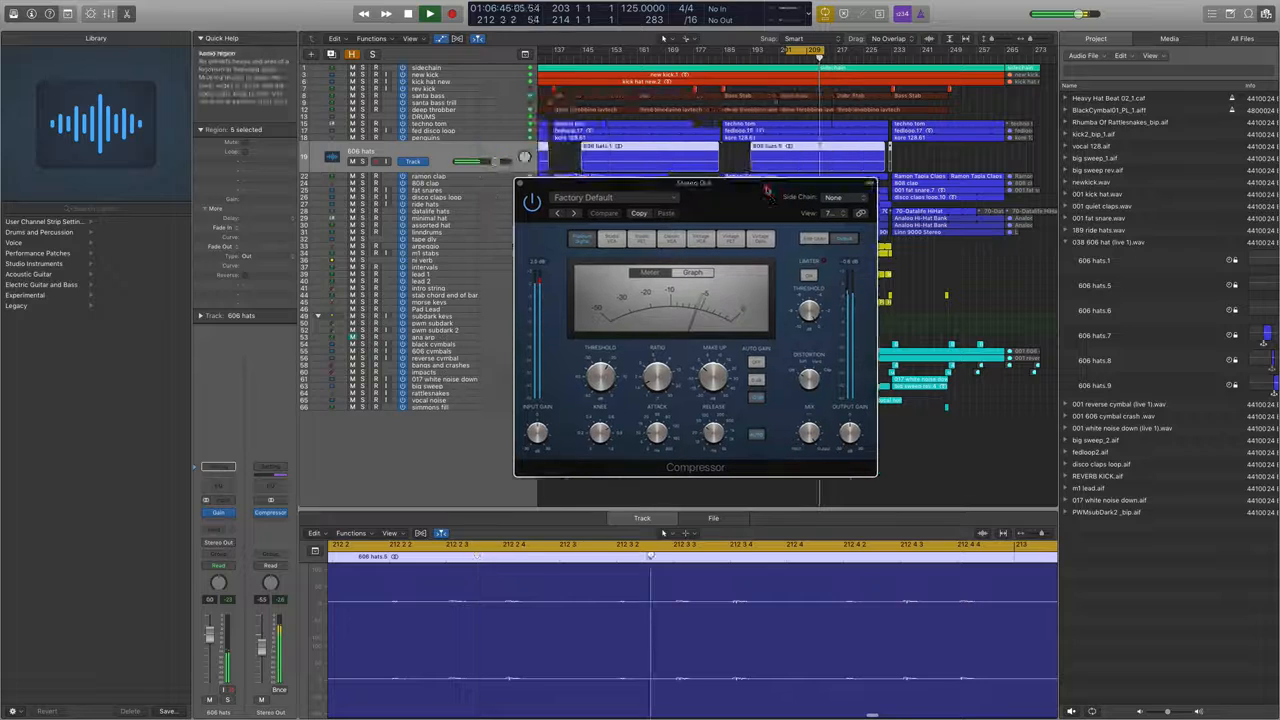
left_click(651, 199)
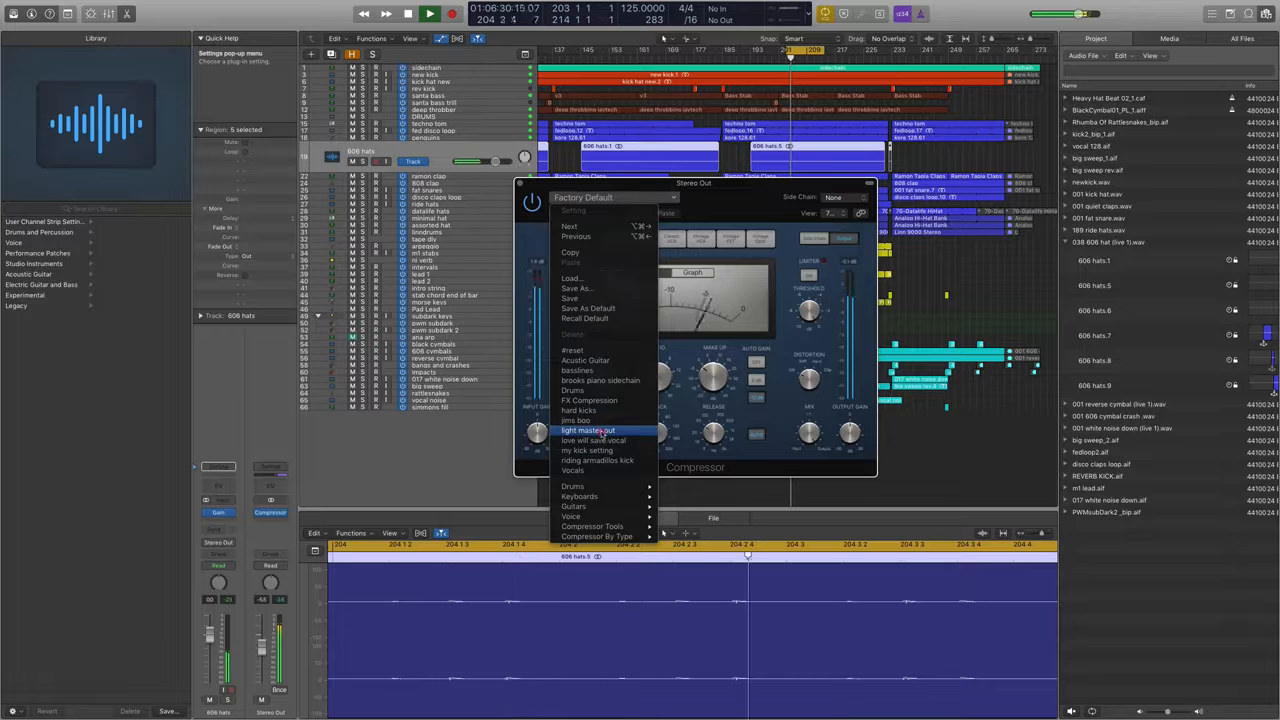
left_click(603, 432)
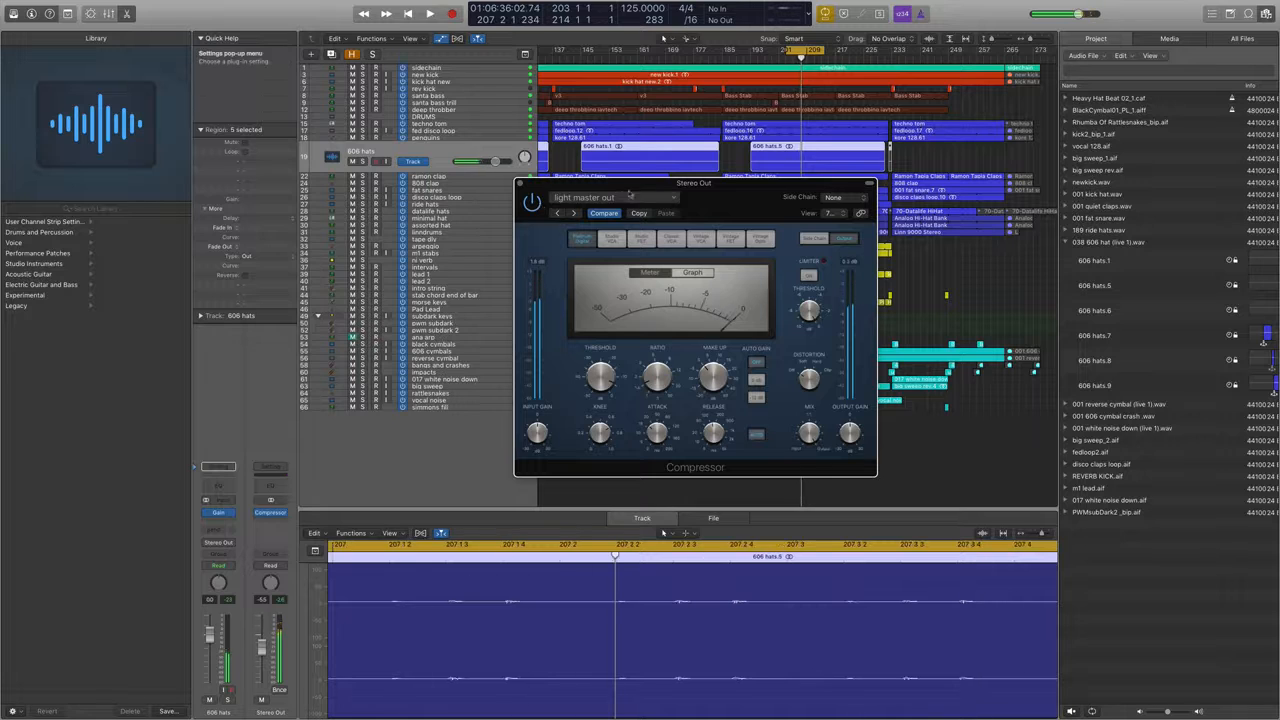
Move the Compressor window clear of the arrangement and set its threshold to about -6.0 dB during playback
left_click_drag(654, 187, 334, 147)
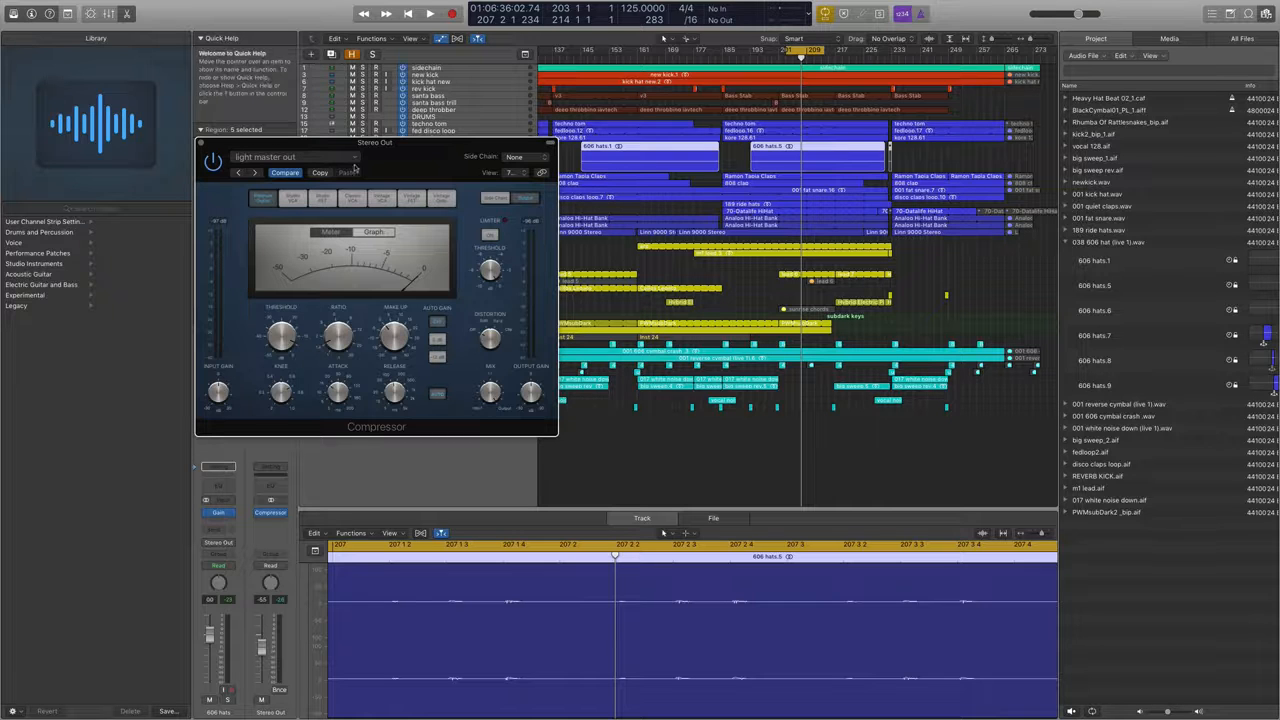
left_click_drag(378, 142, 378, 56)
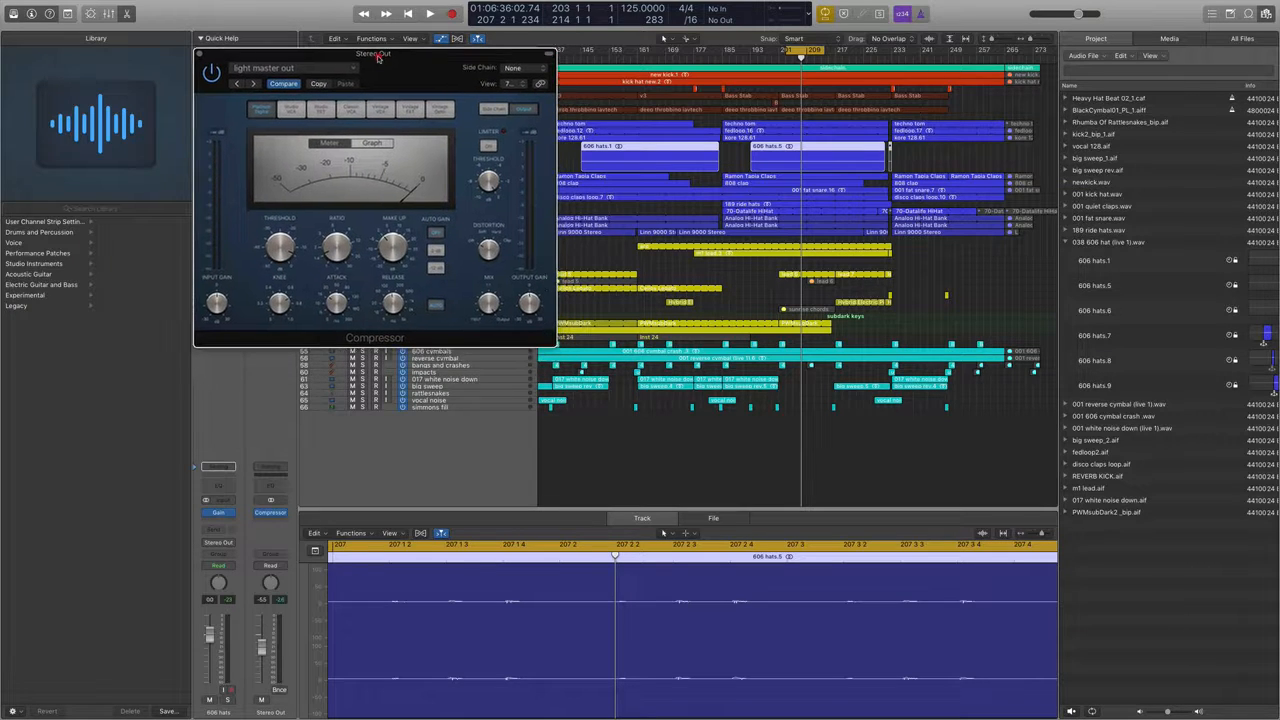
left_click(280, 247)
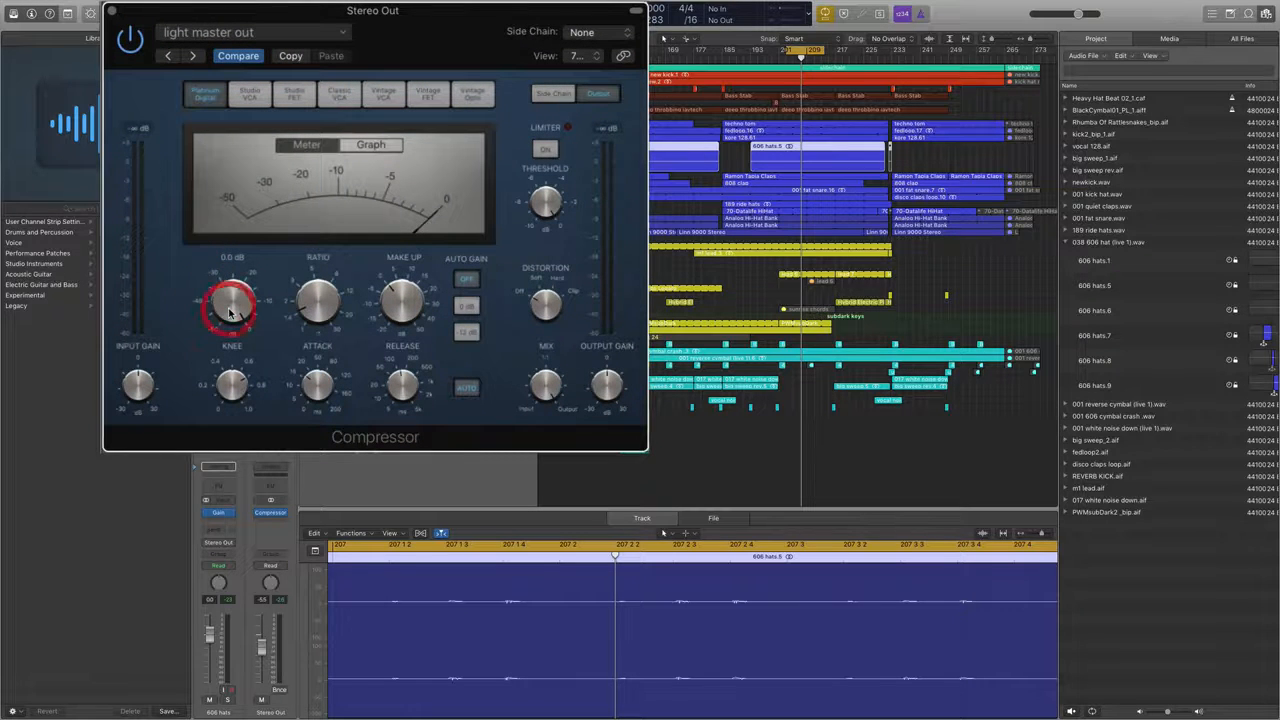
key("space")
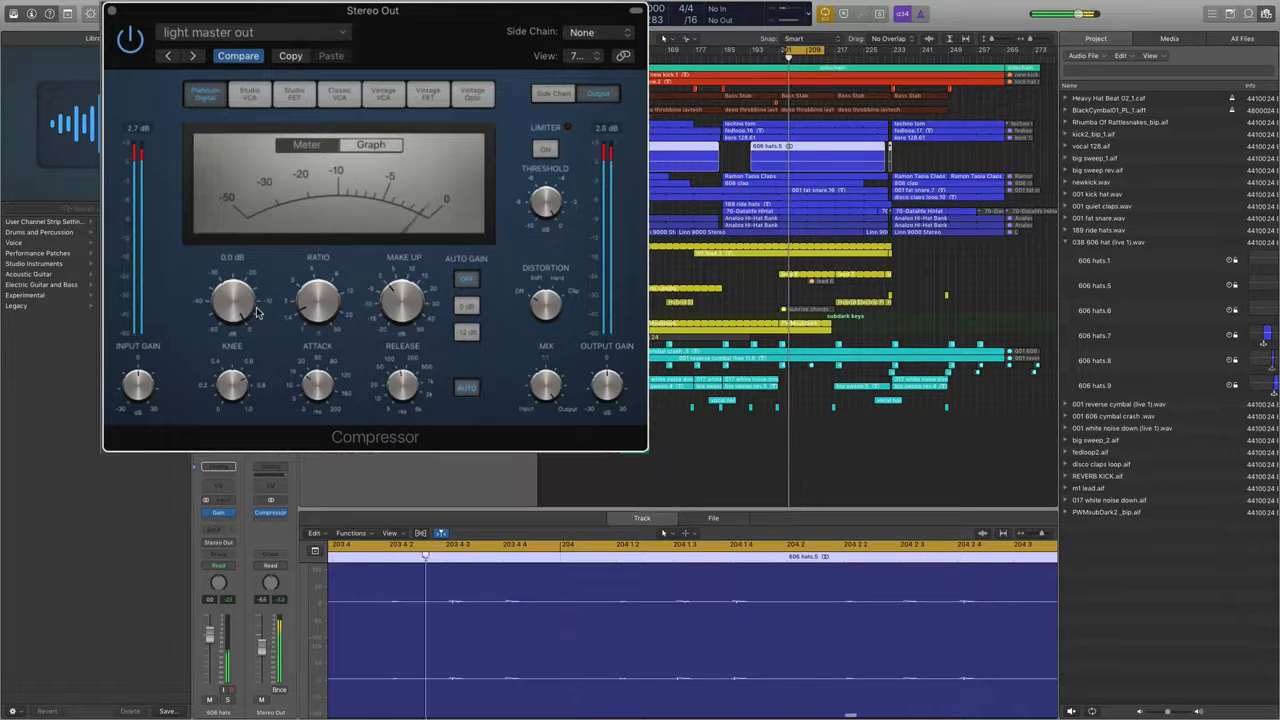
mouse_move(241, 302)
left_mouse_down()
mouse_move(236, 334)
mouse_move(233, 322)
left_mouse_up()
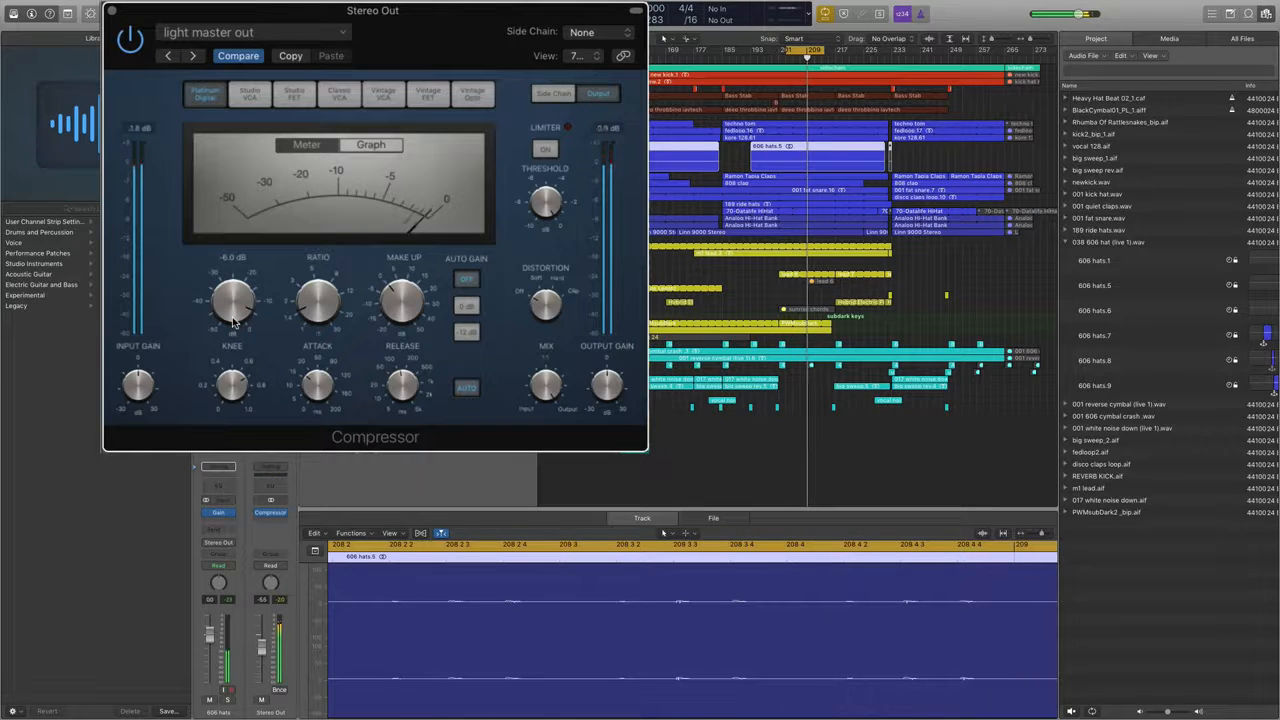
Compare the mix with the Compressor bypassed and active, and check its threshold, release and attack settings
left_click(133, 42)
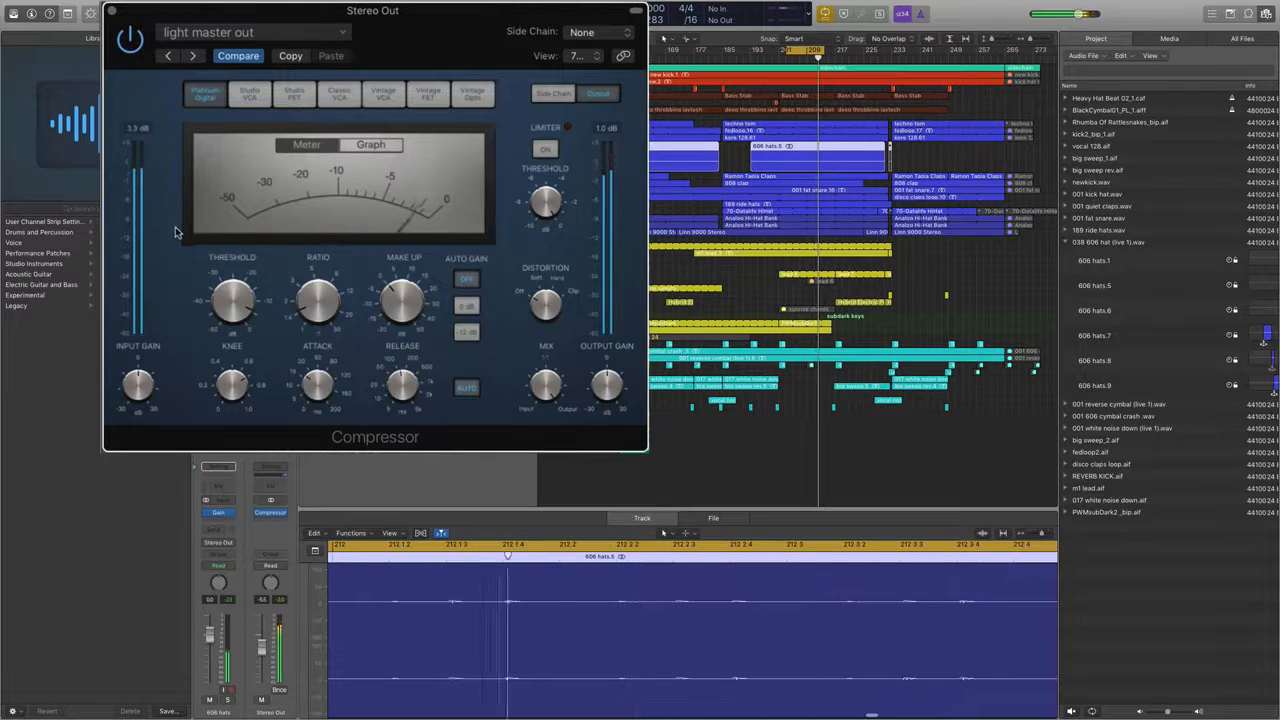
left_click(131, 42)
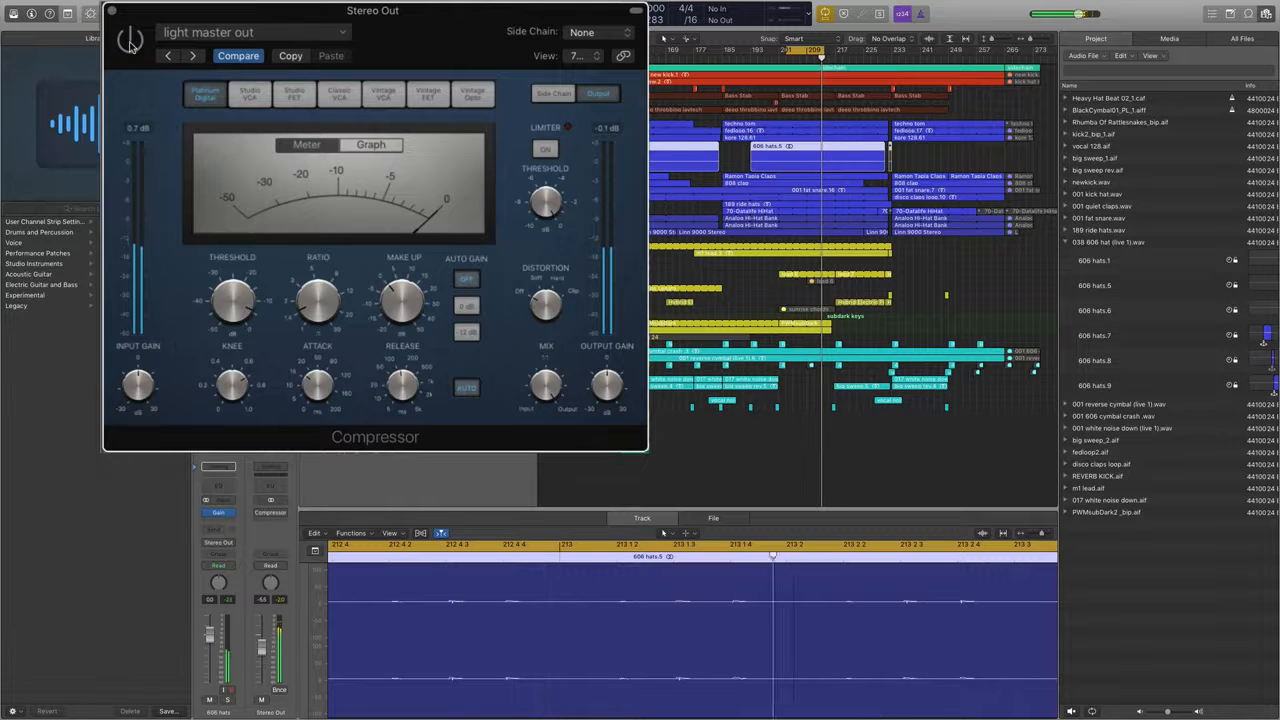
left_click(131, 42)
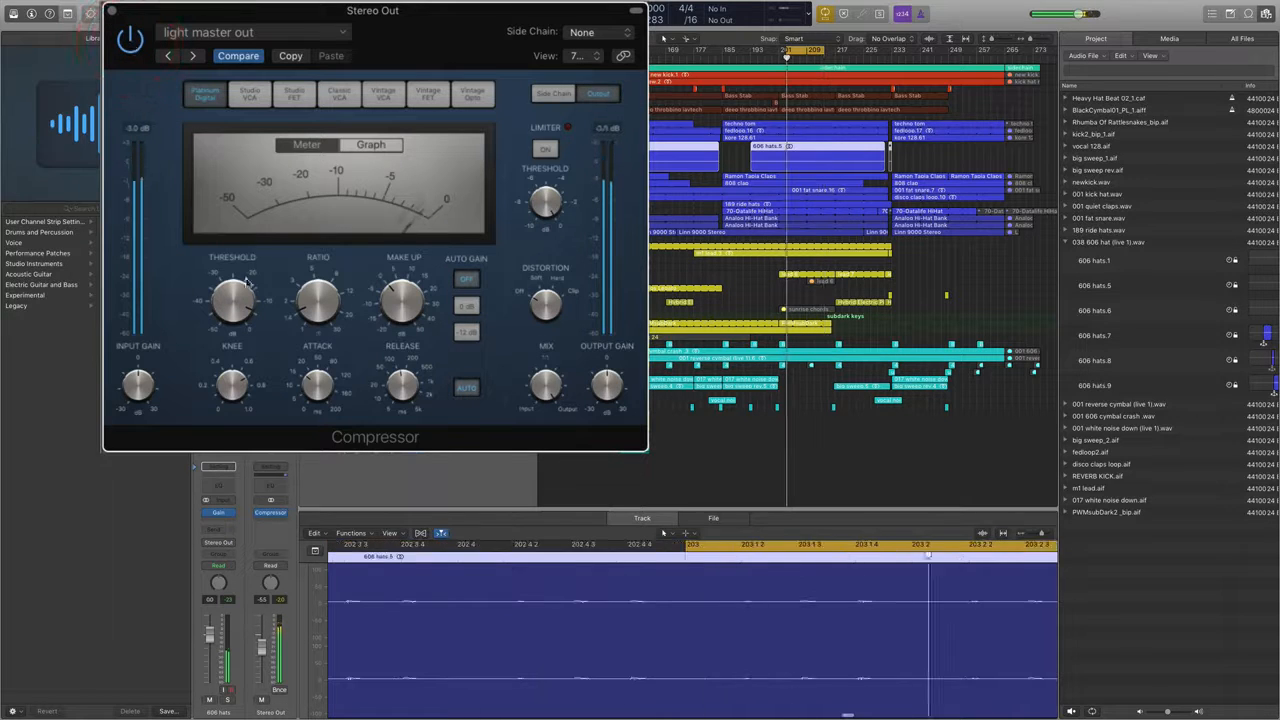
left_click(235, 295)
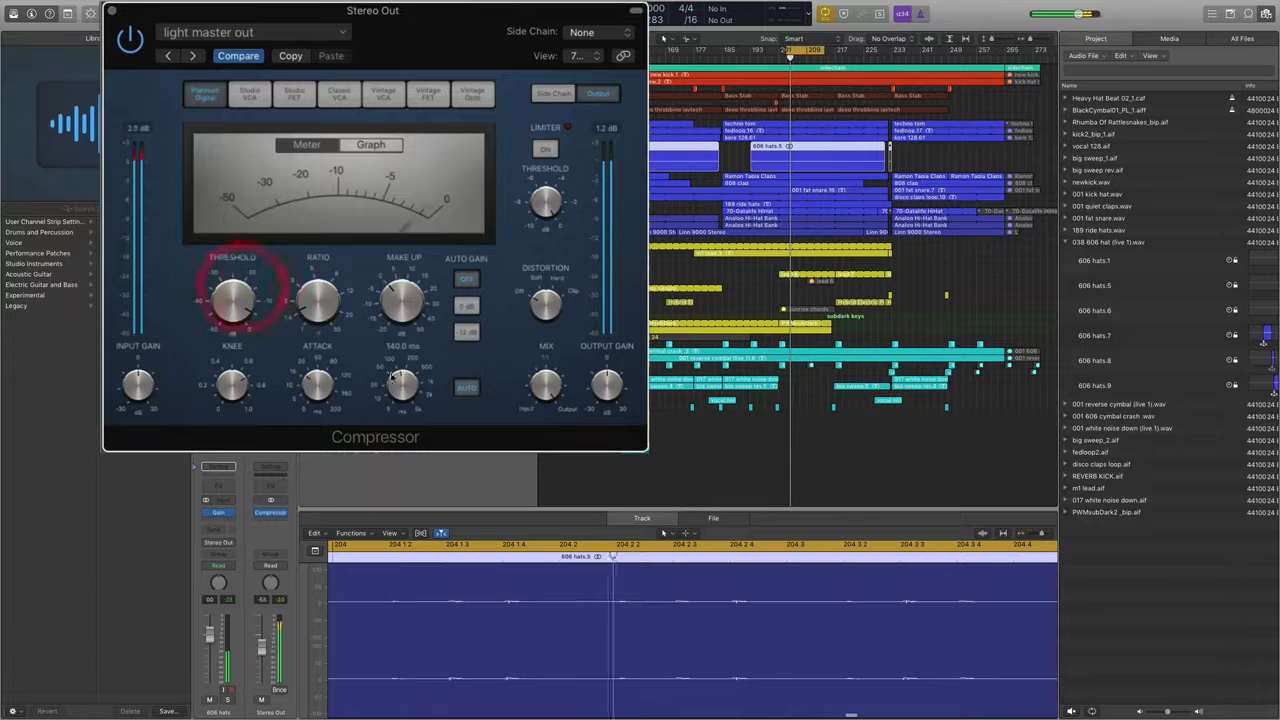
left_click(398, 383)
left_click(318, 390)
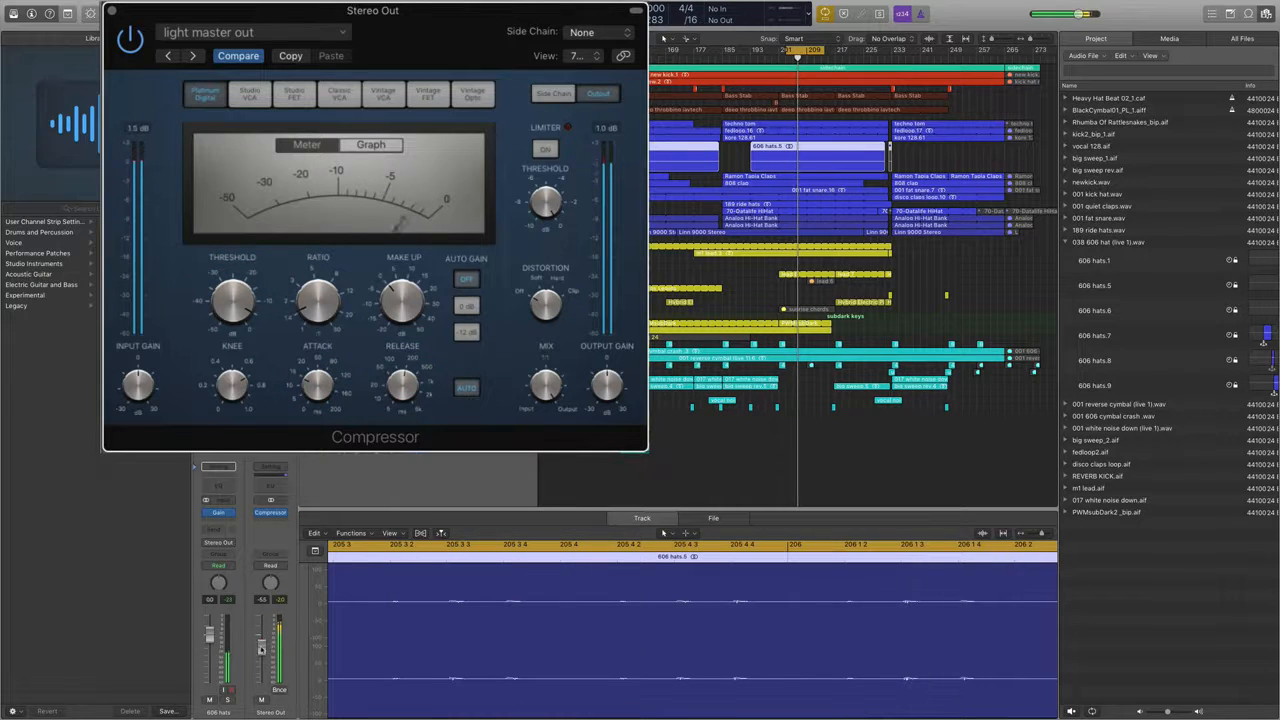
Raise the Stereo Out volume to about -2.9 dB and close the Compressor window
left_click(261, 643)
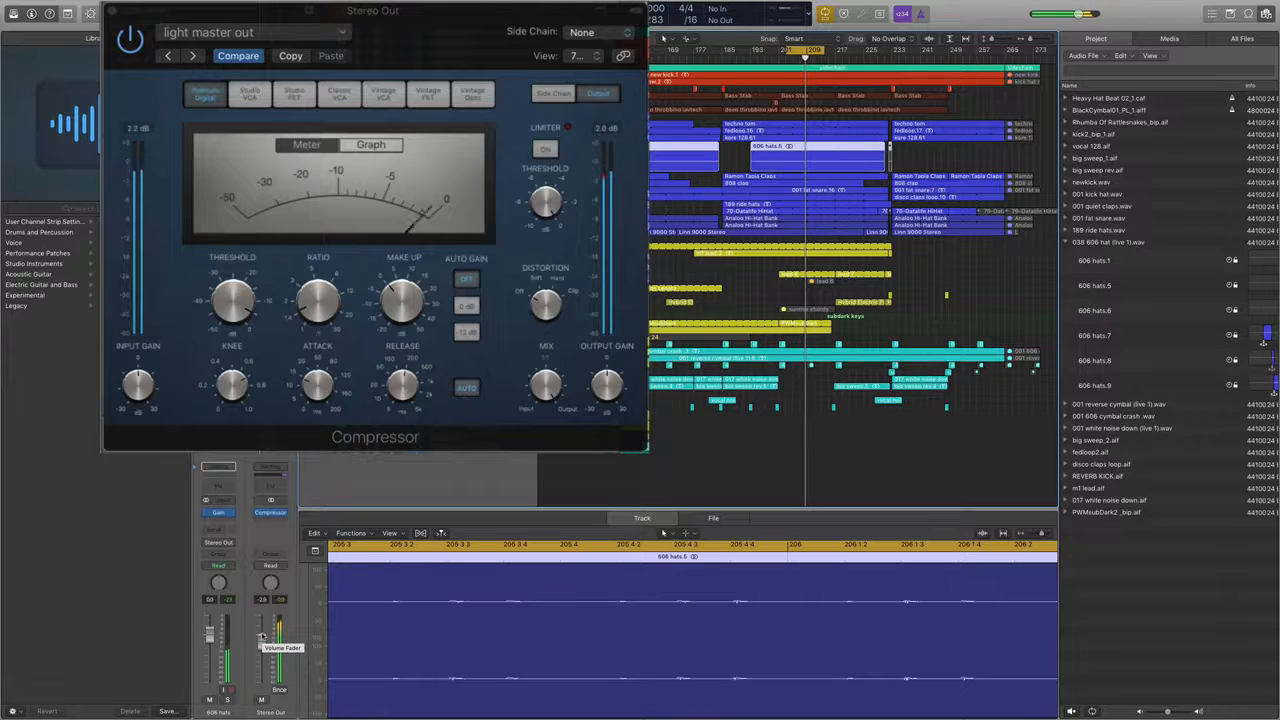
left_click(260, 636)
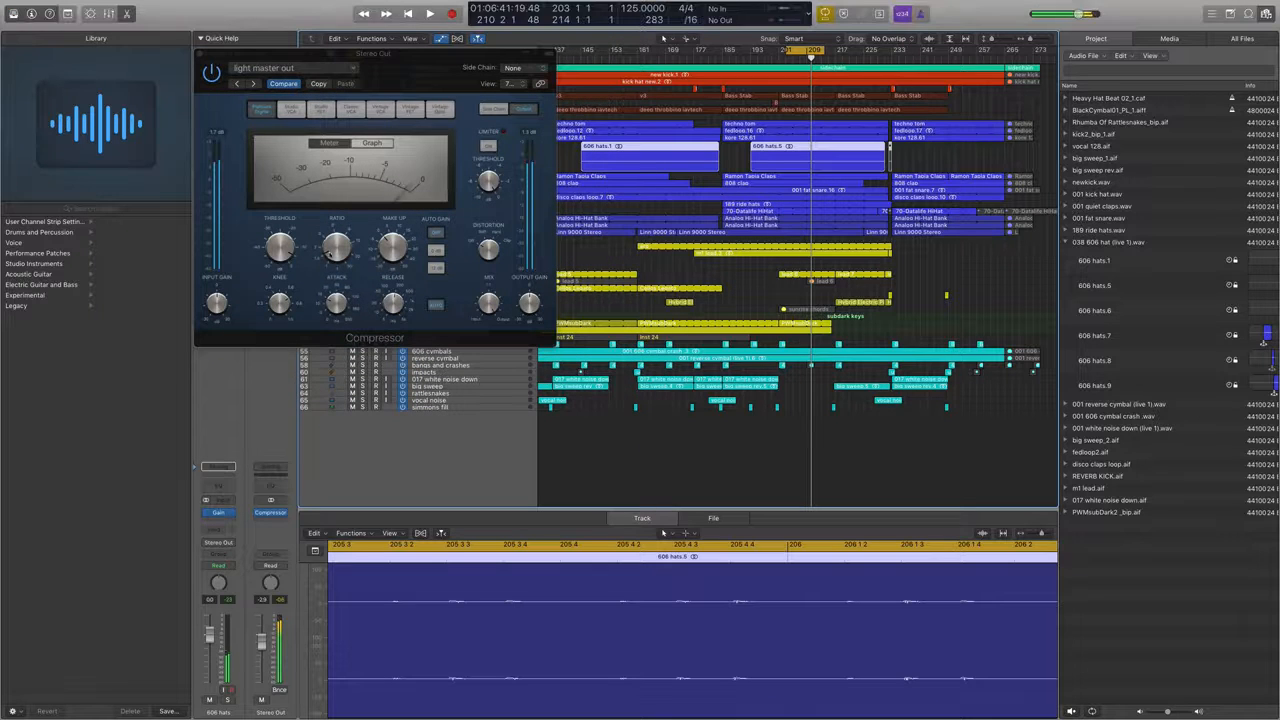
left_click(204, 56)
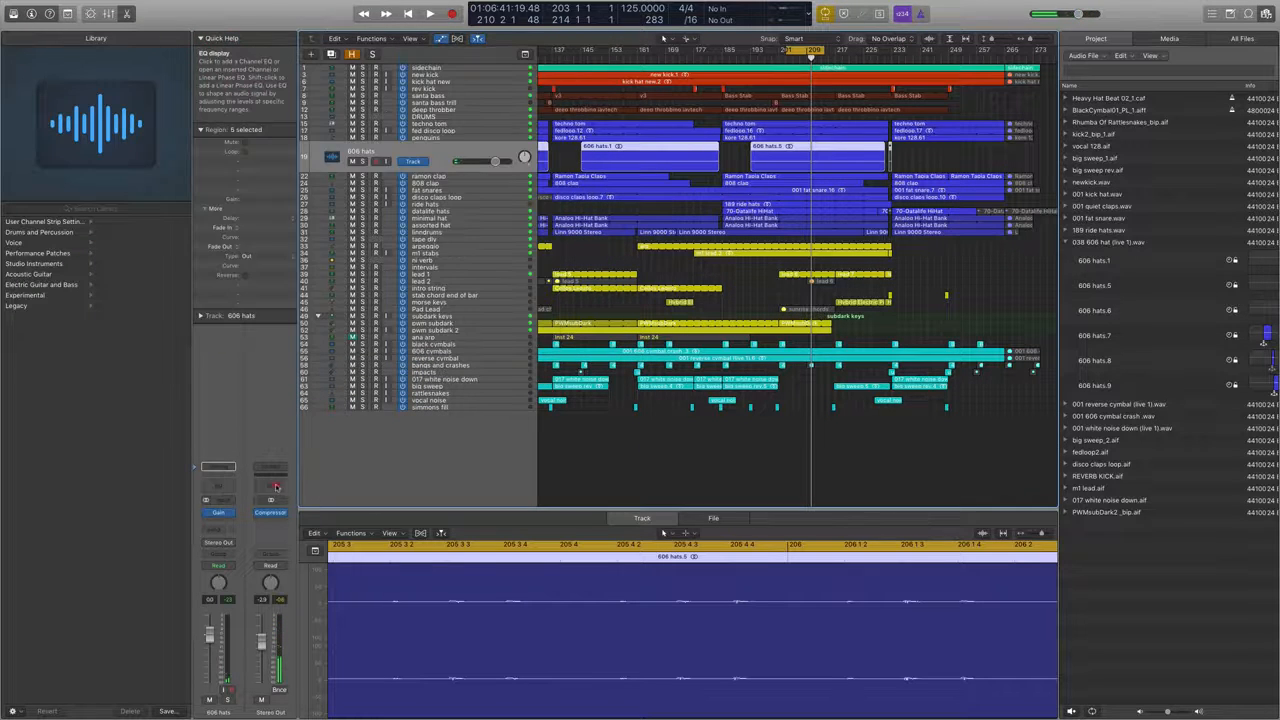
Insert a Channel EQ on the Stereo Out, enable its analyzer, and boost 196 Hz by 1.5 dB during playback
left_click(270, 467)
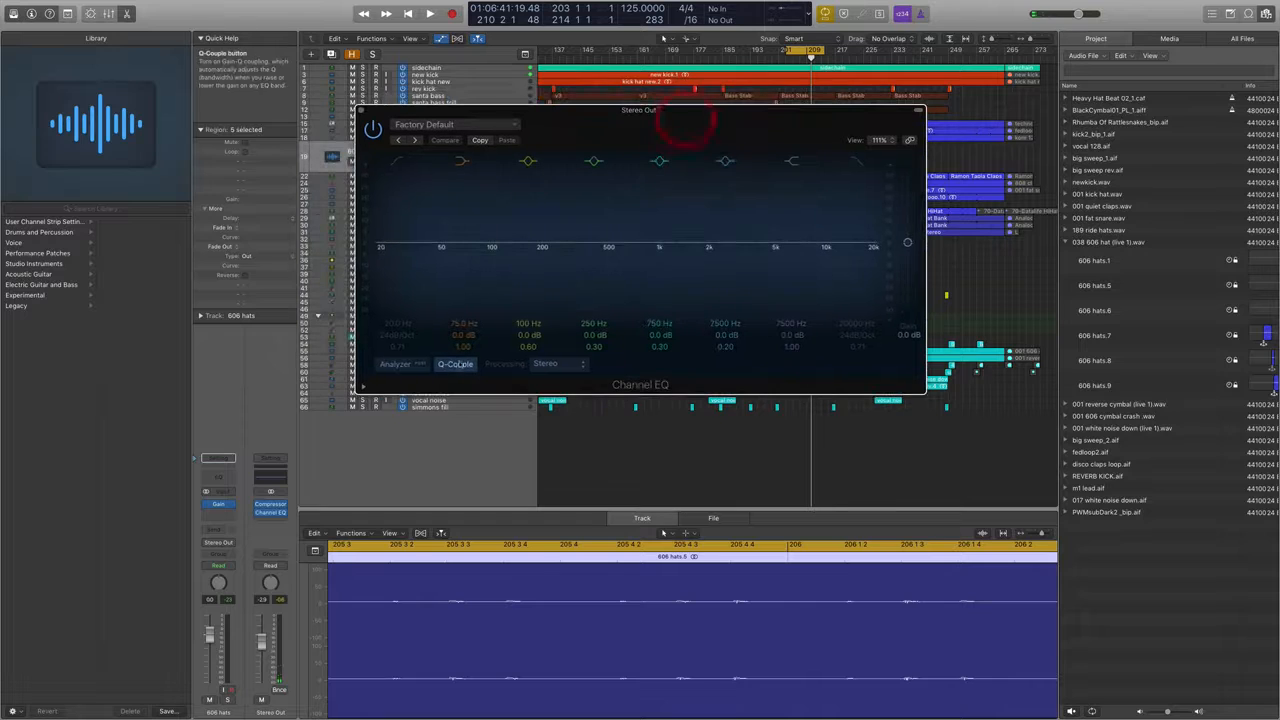
left_click(408, 367)
key("space")
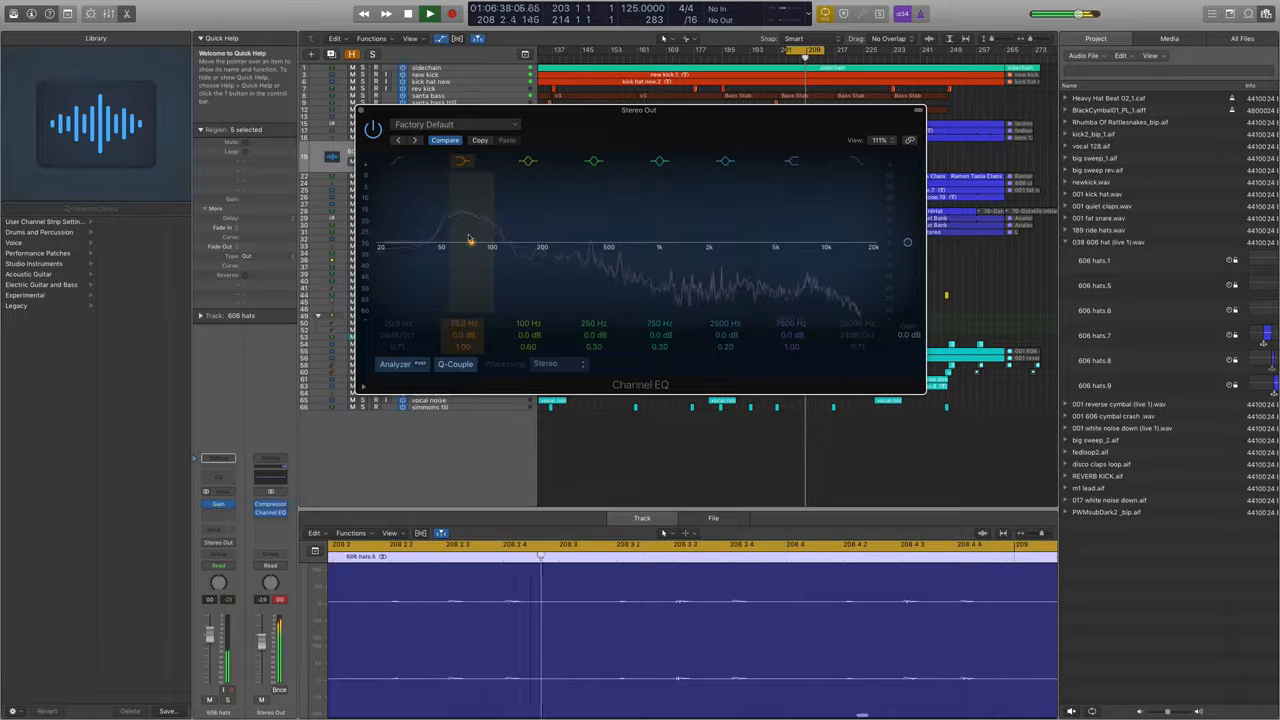
left_click_drag(471, 243, 569, 239)
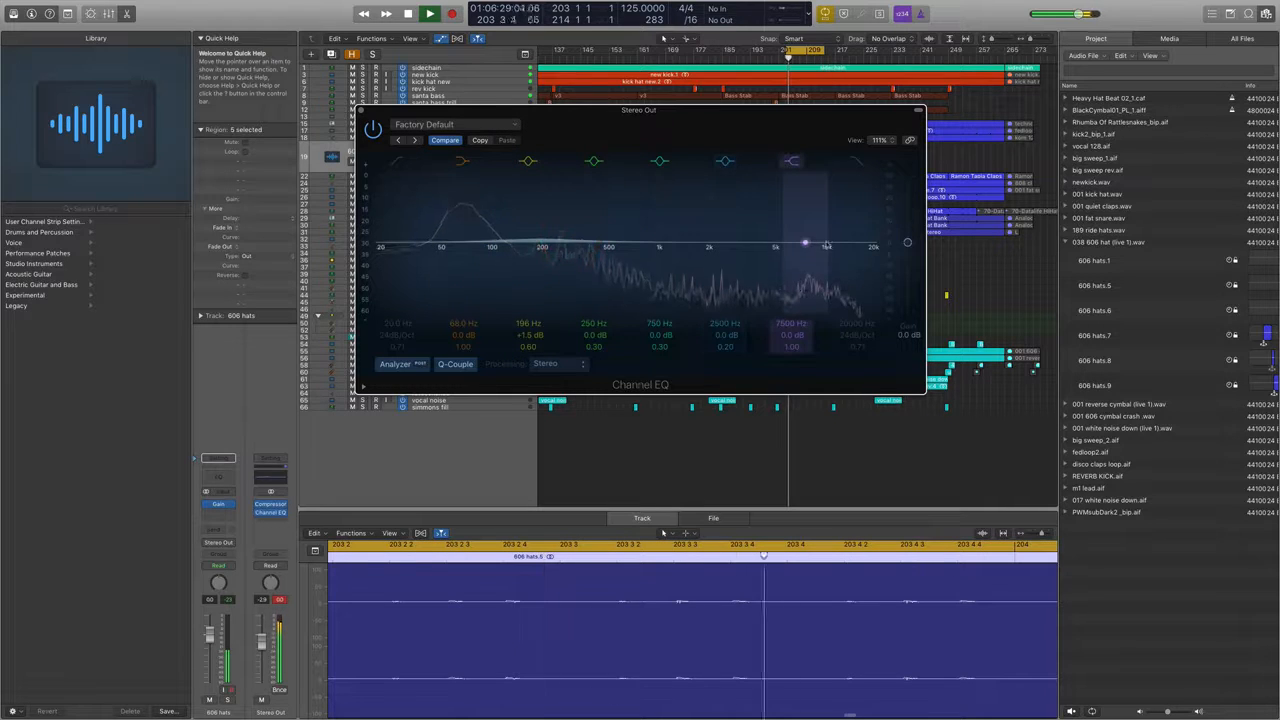
key("space")
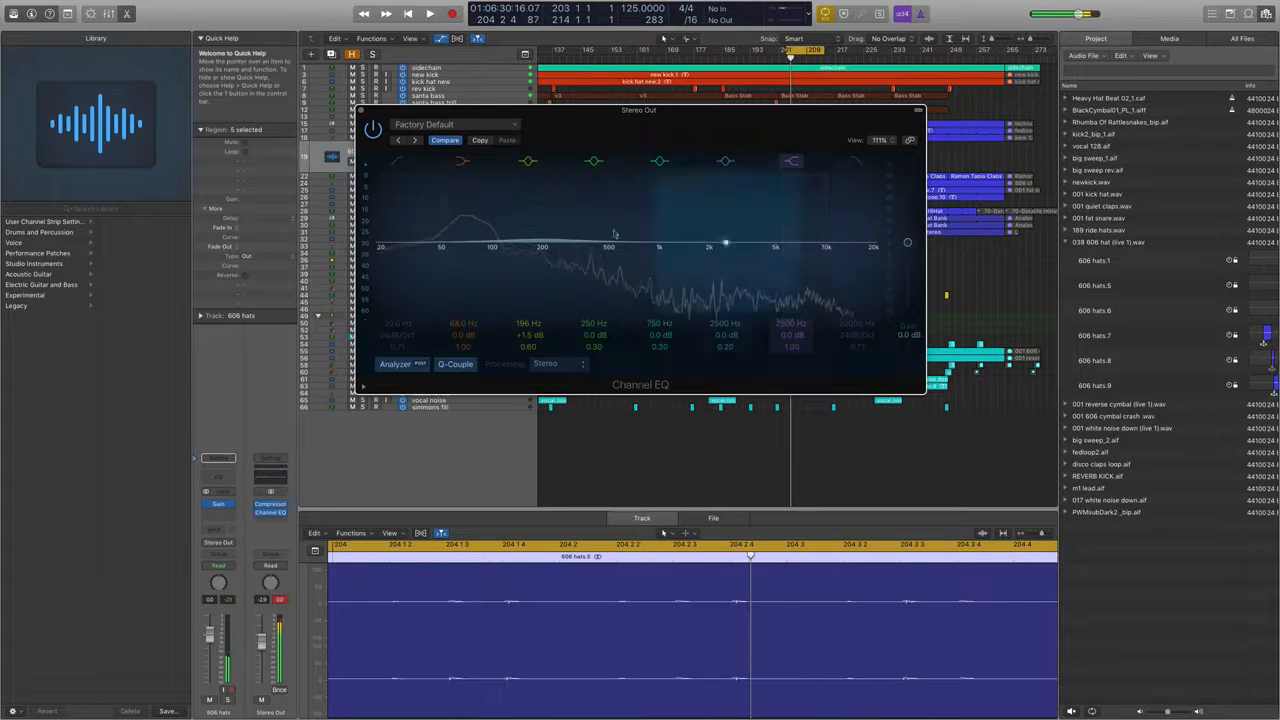
Add a 0.5 dB cut at 1820 Hz and a 2.0 dB high-shelf boost at 8700 Hz in the Channel EQ, and audition it
left_click_drag(555, 113, 490, 97)
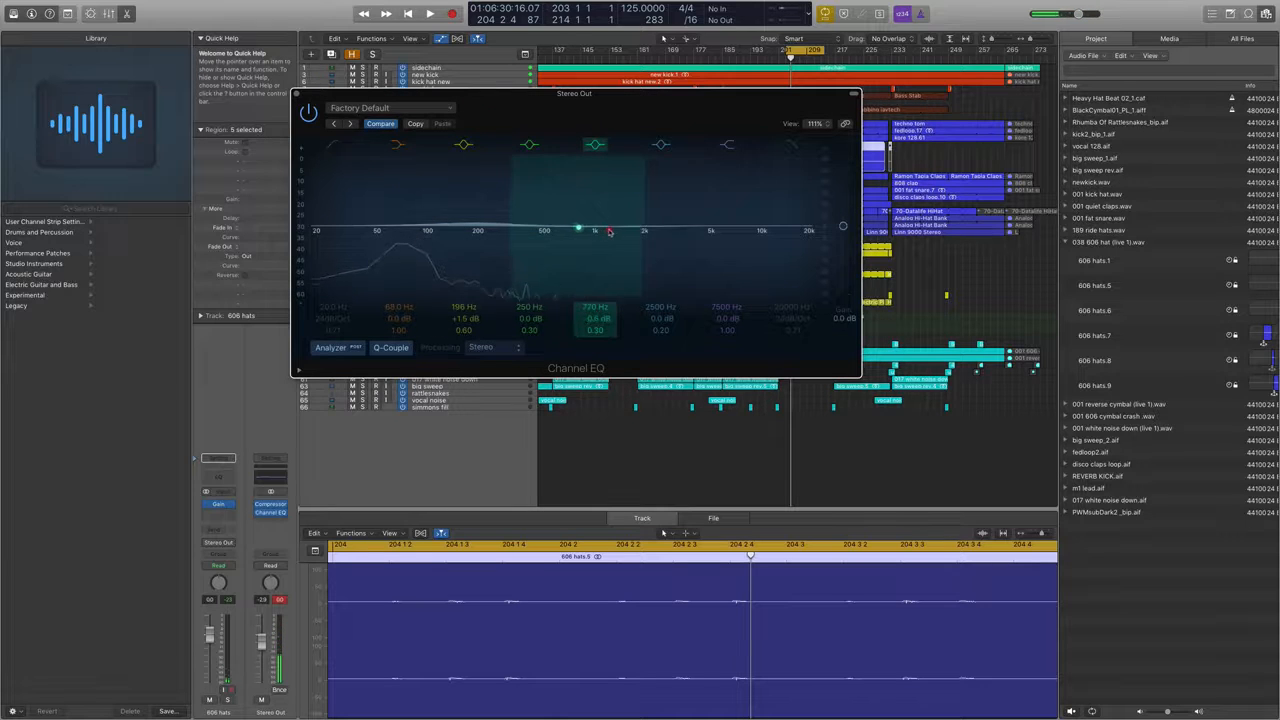
left_click_drag(609, 231, 673, 231)
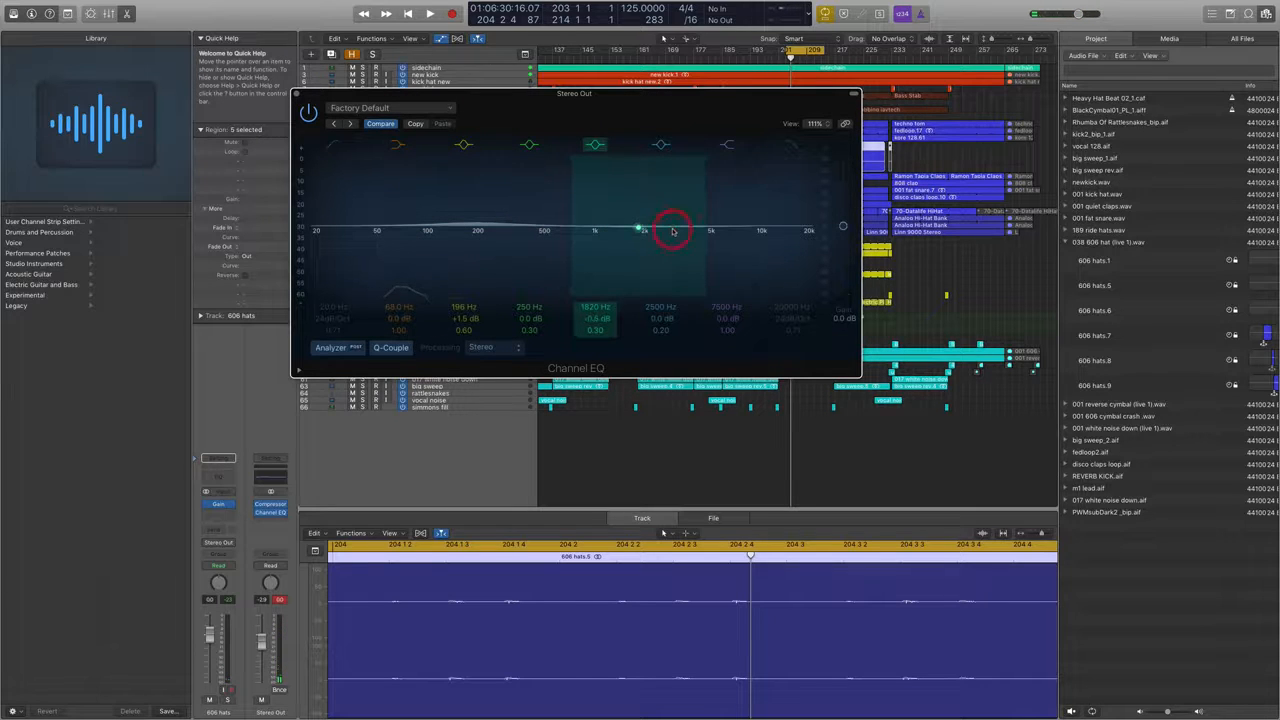
key("space")
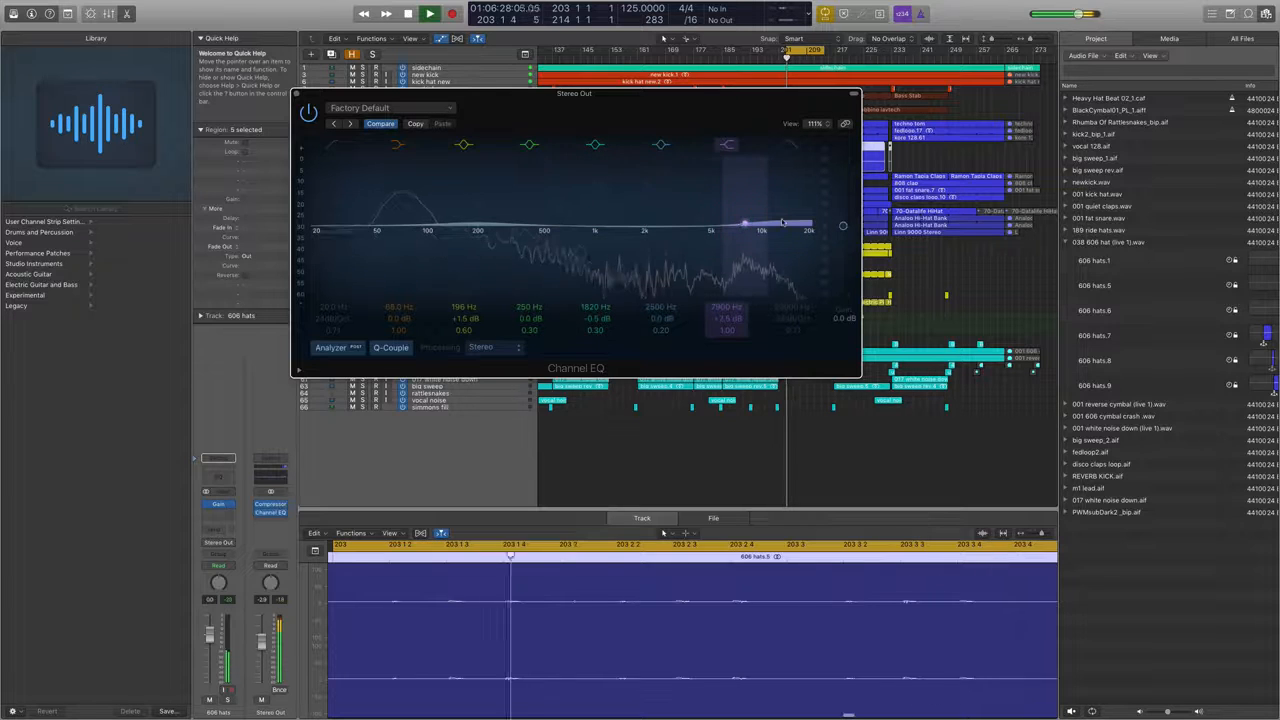
left_click_drag(738, 220, 789, 229)
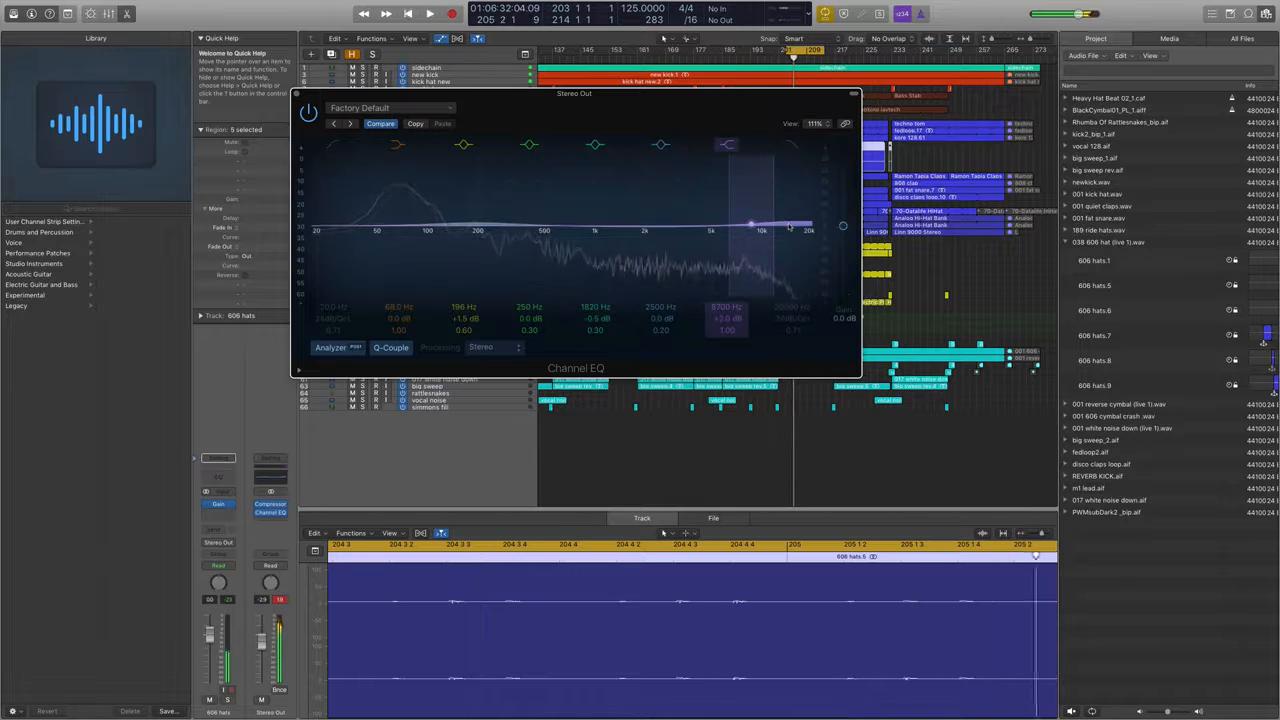
left_click_drag(503, 98, 607, 57)
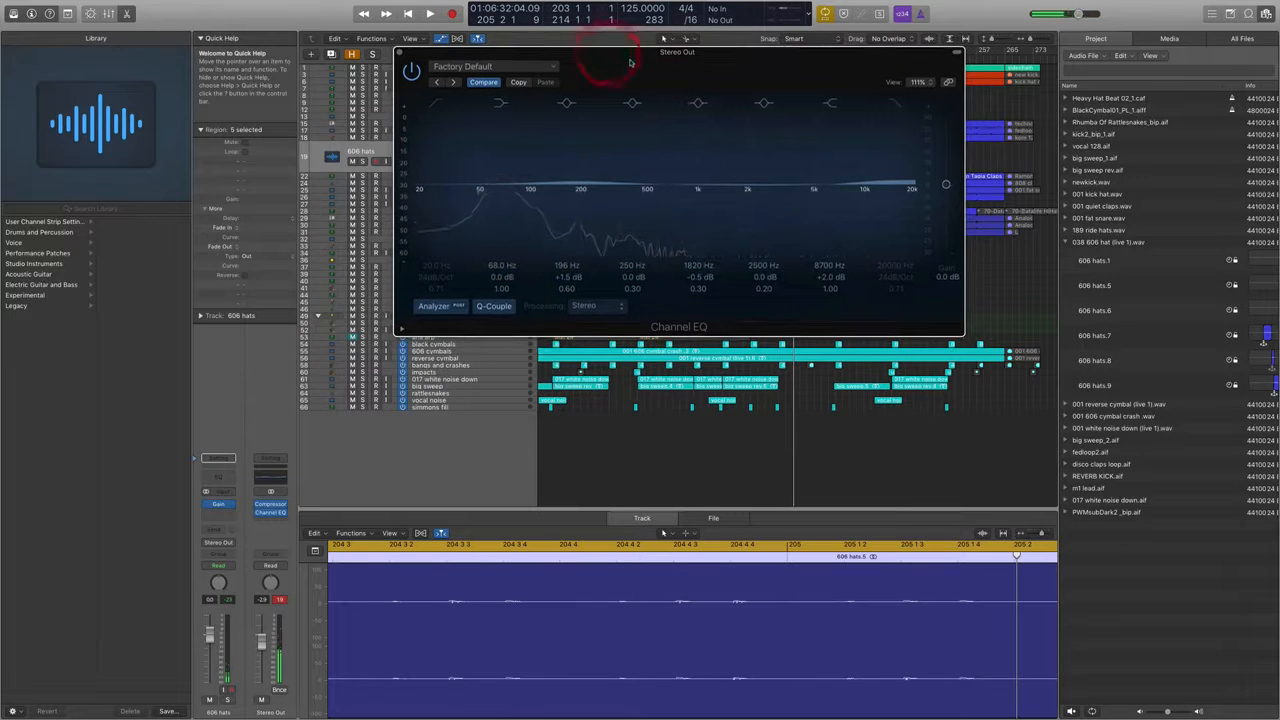
key("space")
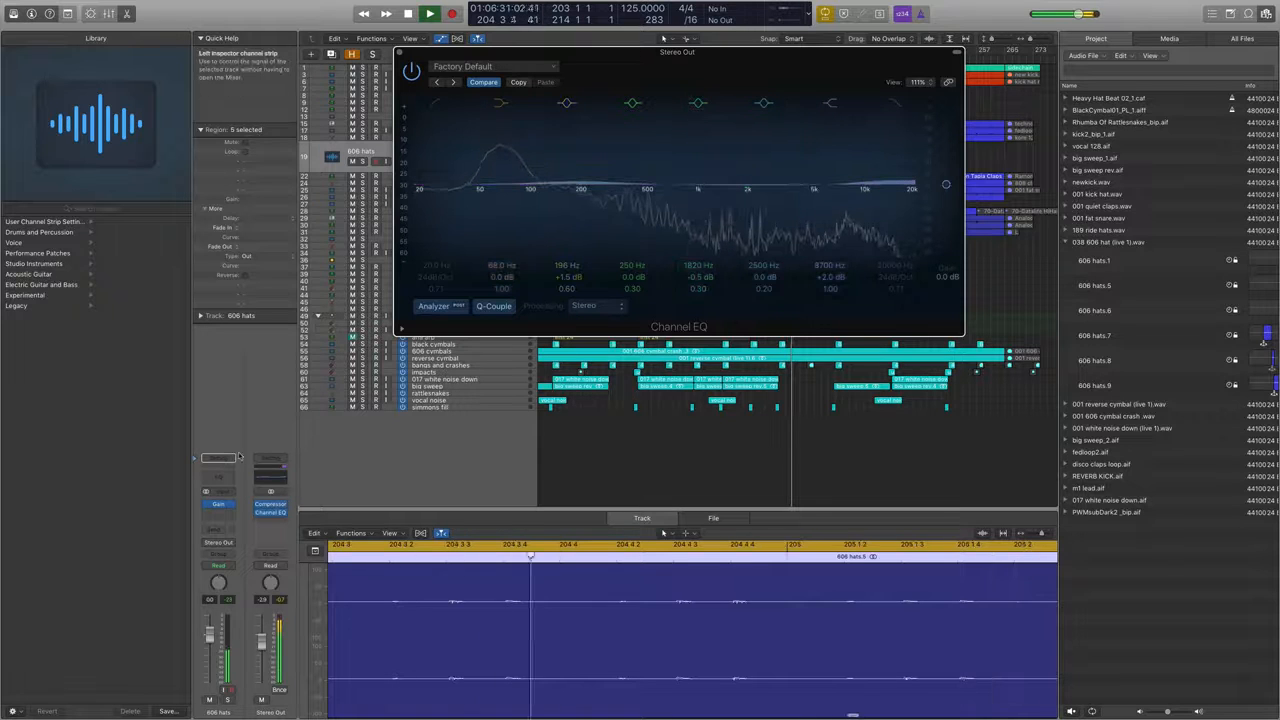
Insert a Direction Mixer after the Channel EQ on the Stereo Out and place its window over the arrangement
left_click(280, 520)
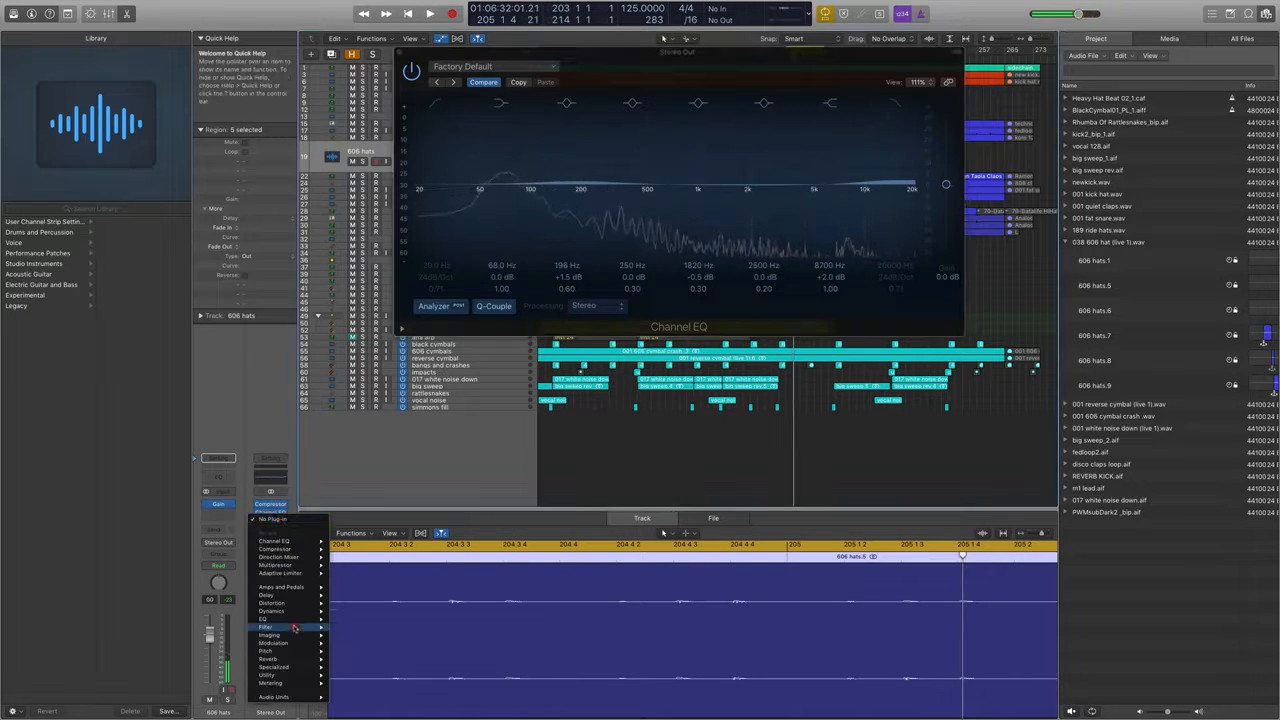
mouse_move(295, 635)
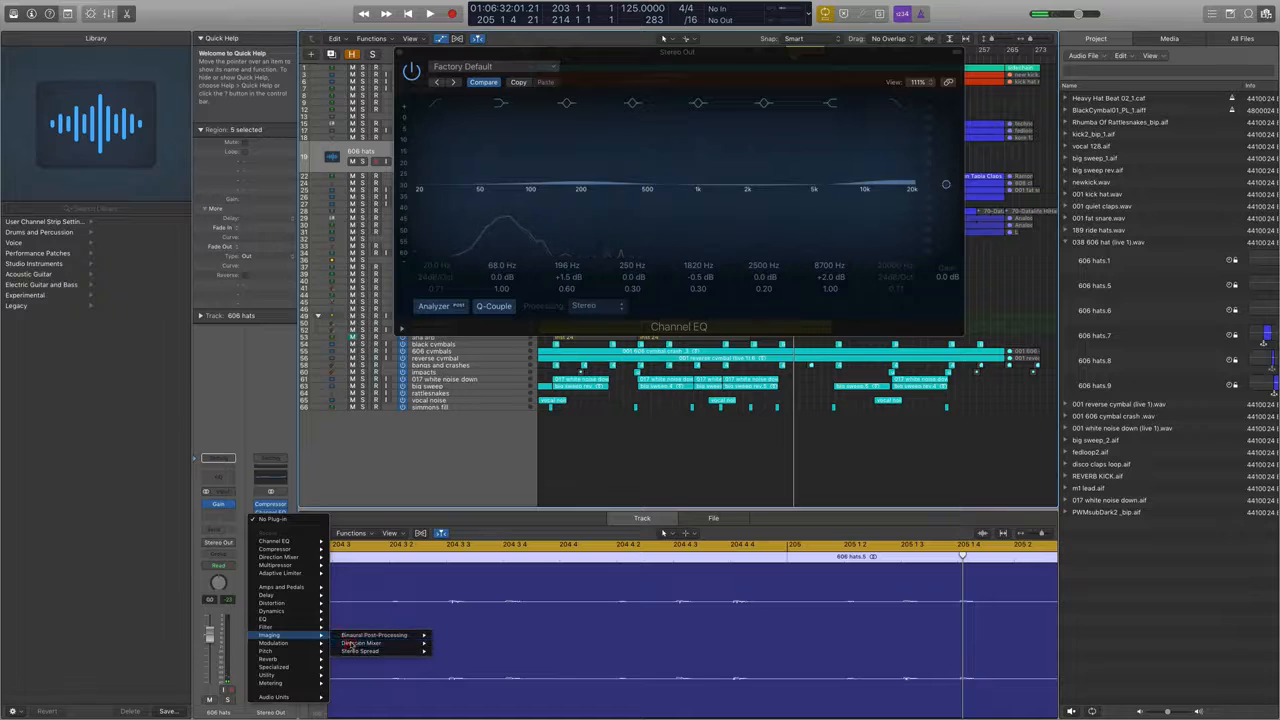
left_click(350, 643)
left_click_drag(112, 38, 546, 282)
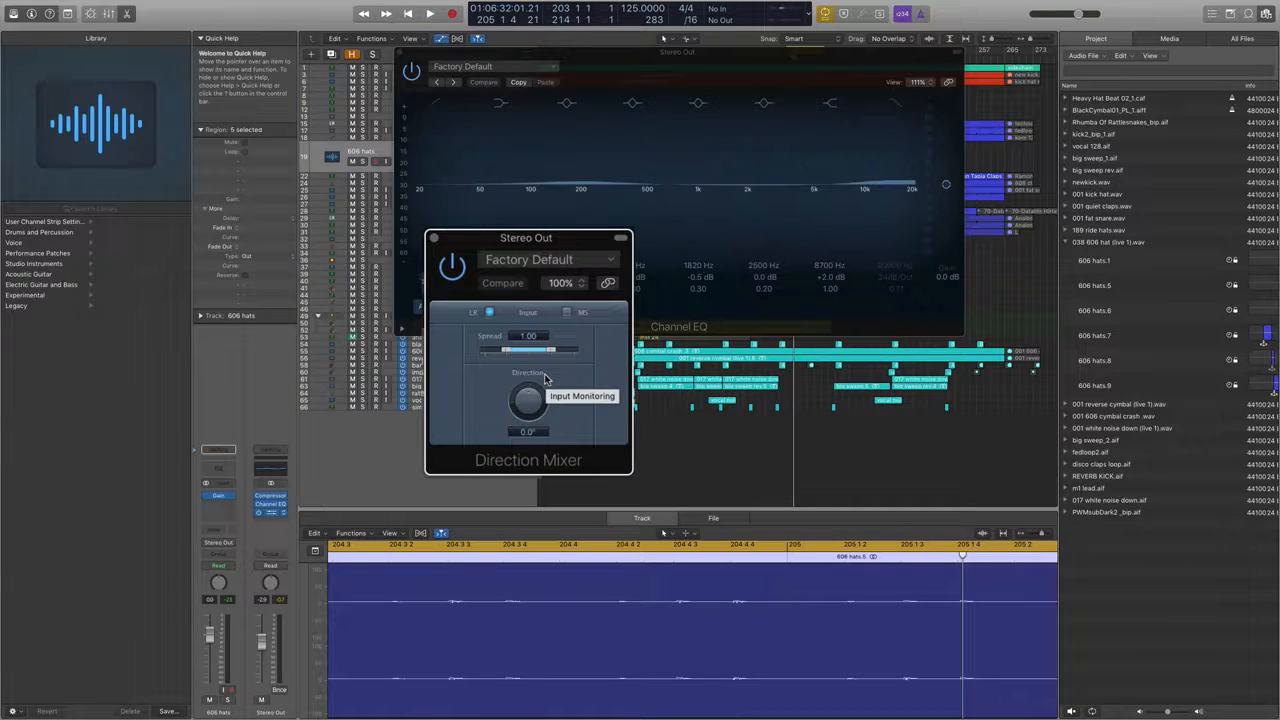
Audition wider Direction Mixer spread values during playback and settle the spread at about 1.04
key("space")
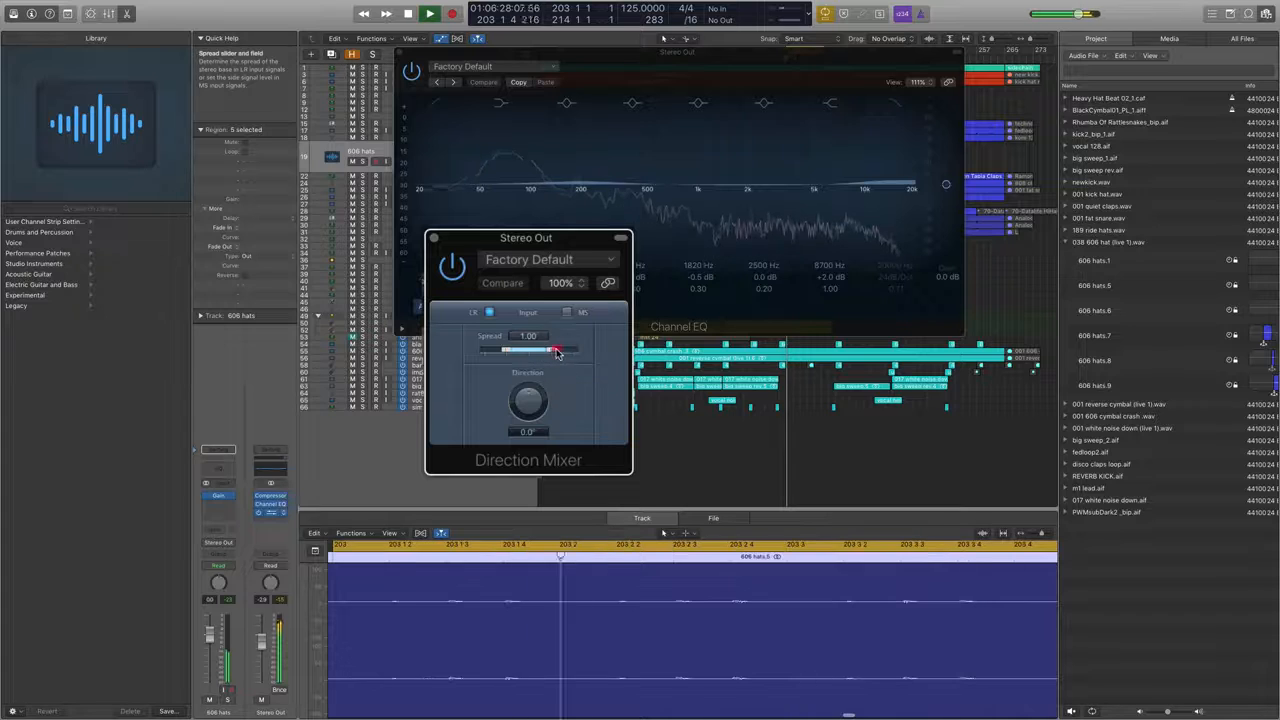
left_click_drag(528, 349, 558, 353)
key("space")
key("space")
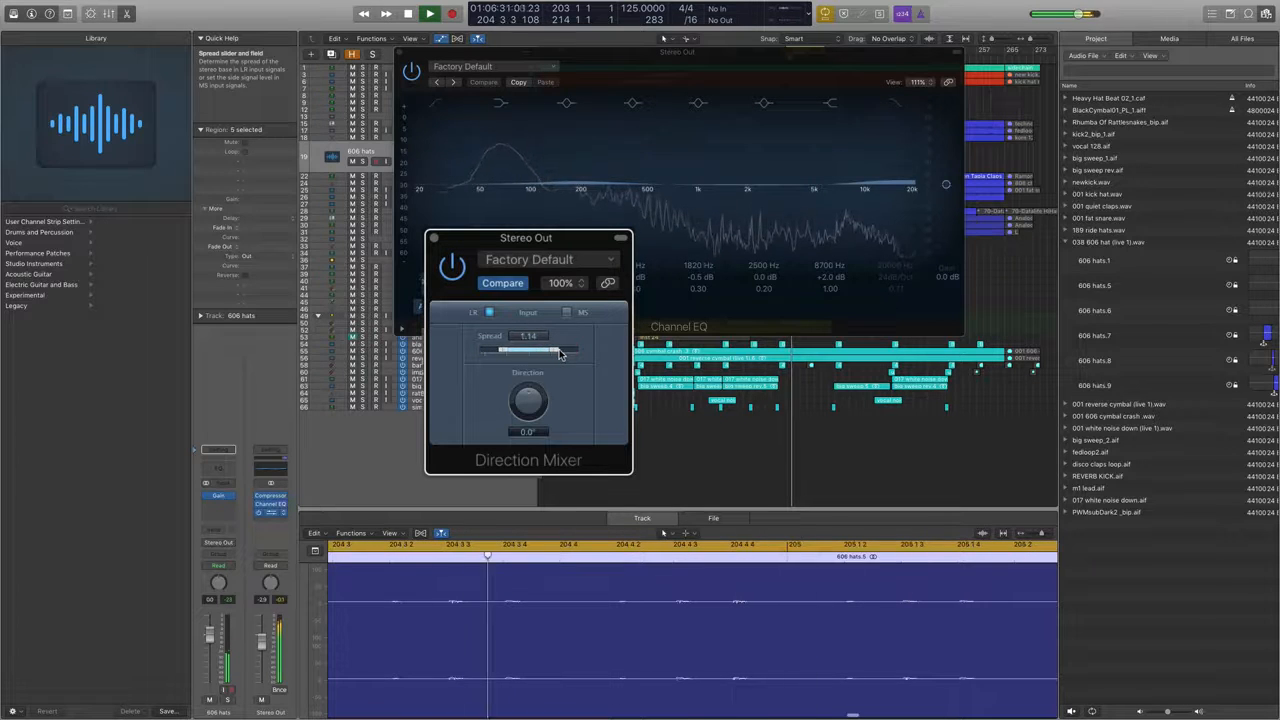
key("space")
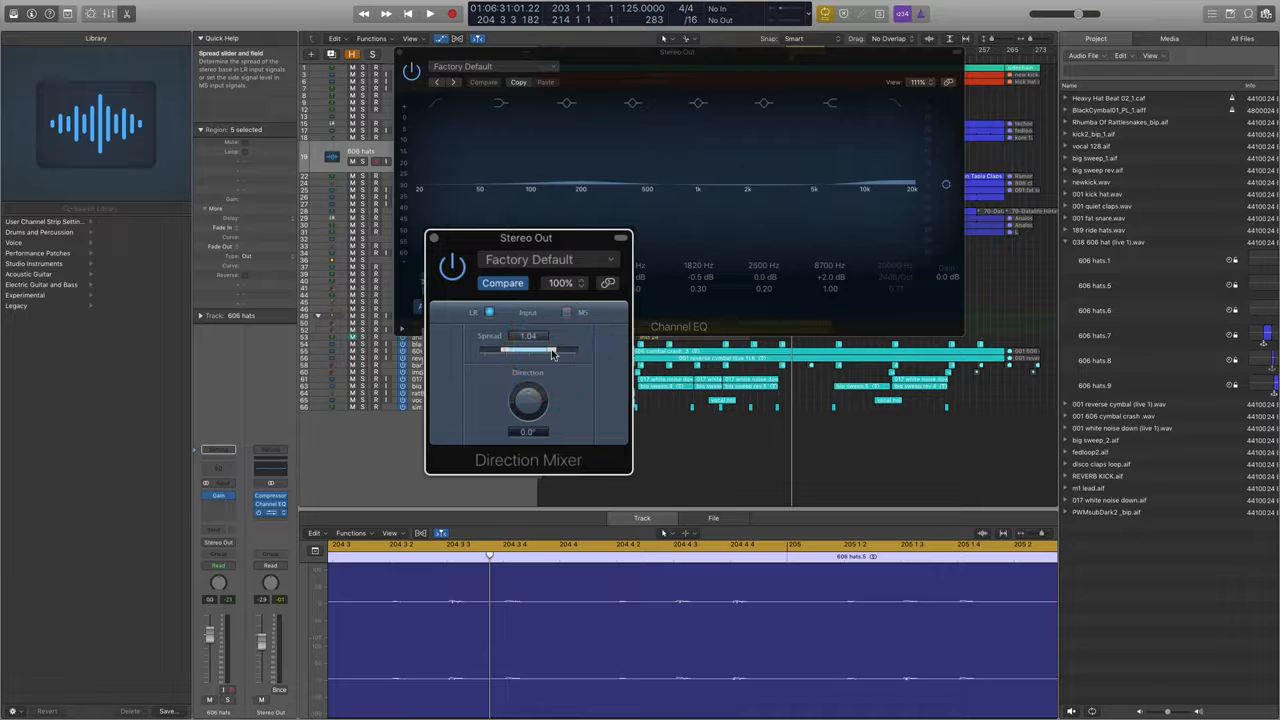
left_click_drag(561, 352, 549, 354)
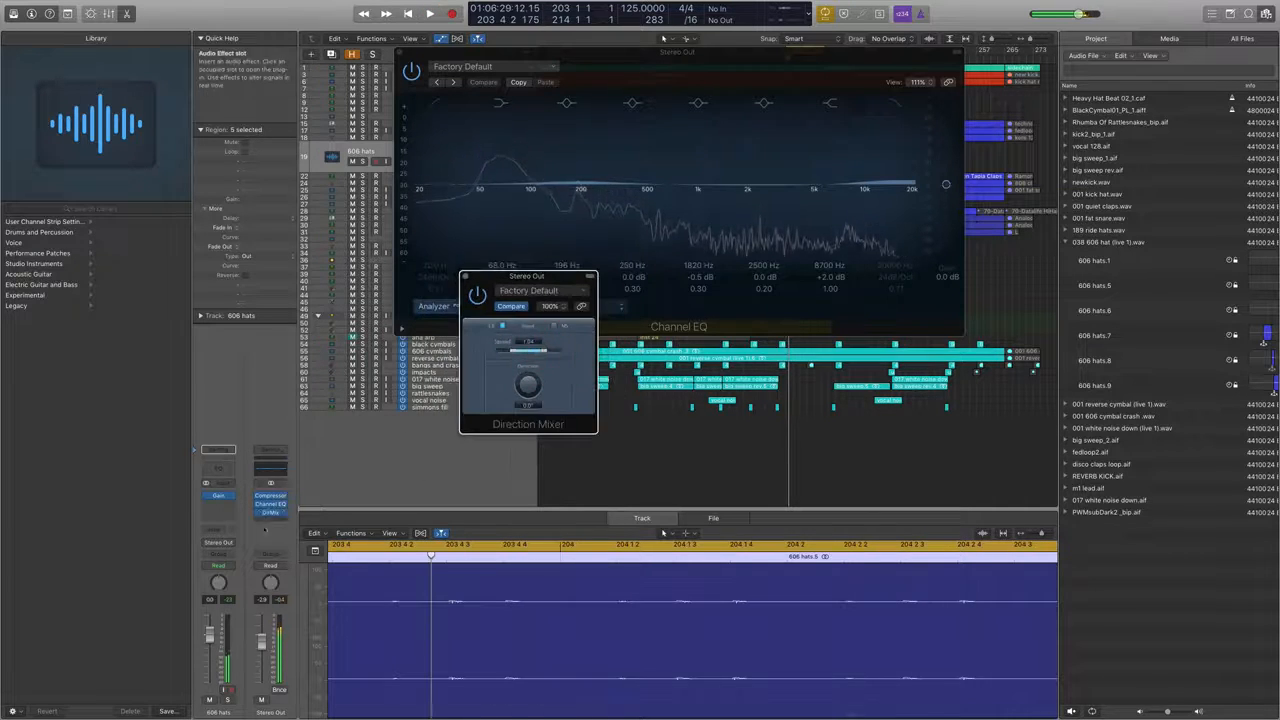
Insert a MultiMeter after the Direction Mixer on the Stereo Out and move its window over the arrangement
left_click(270, 513)
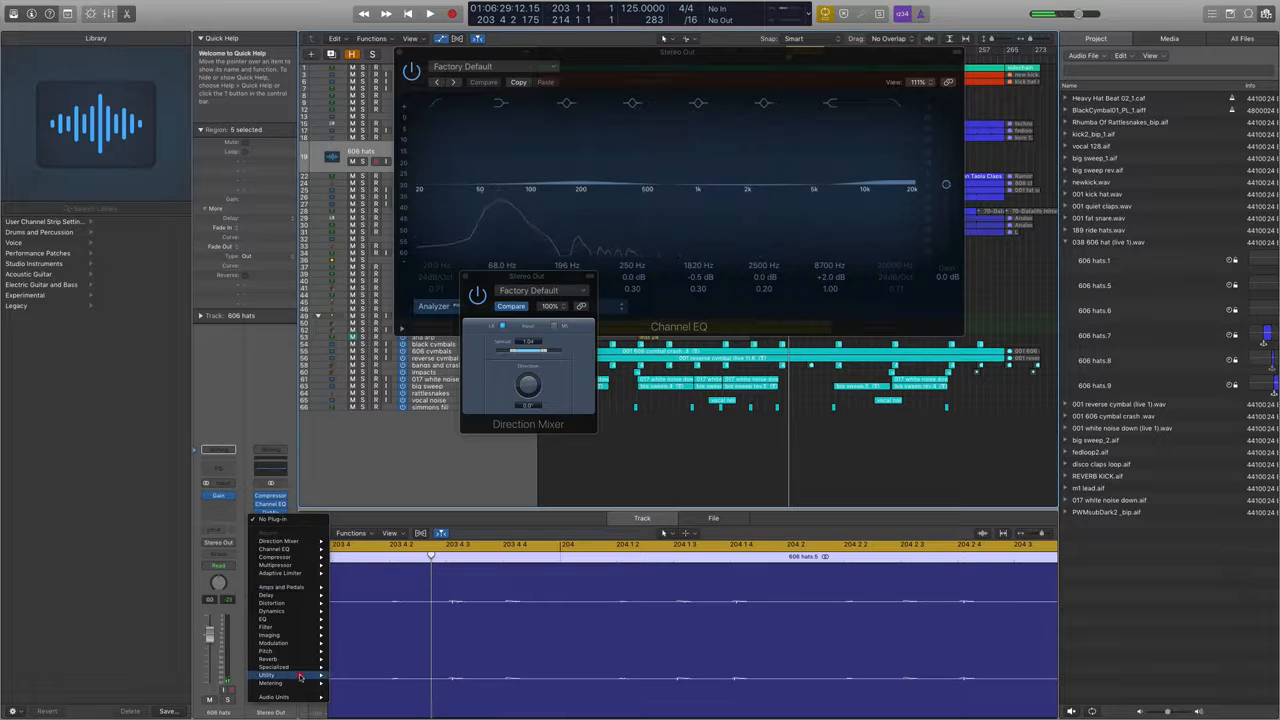
mouse_move(295, 683)
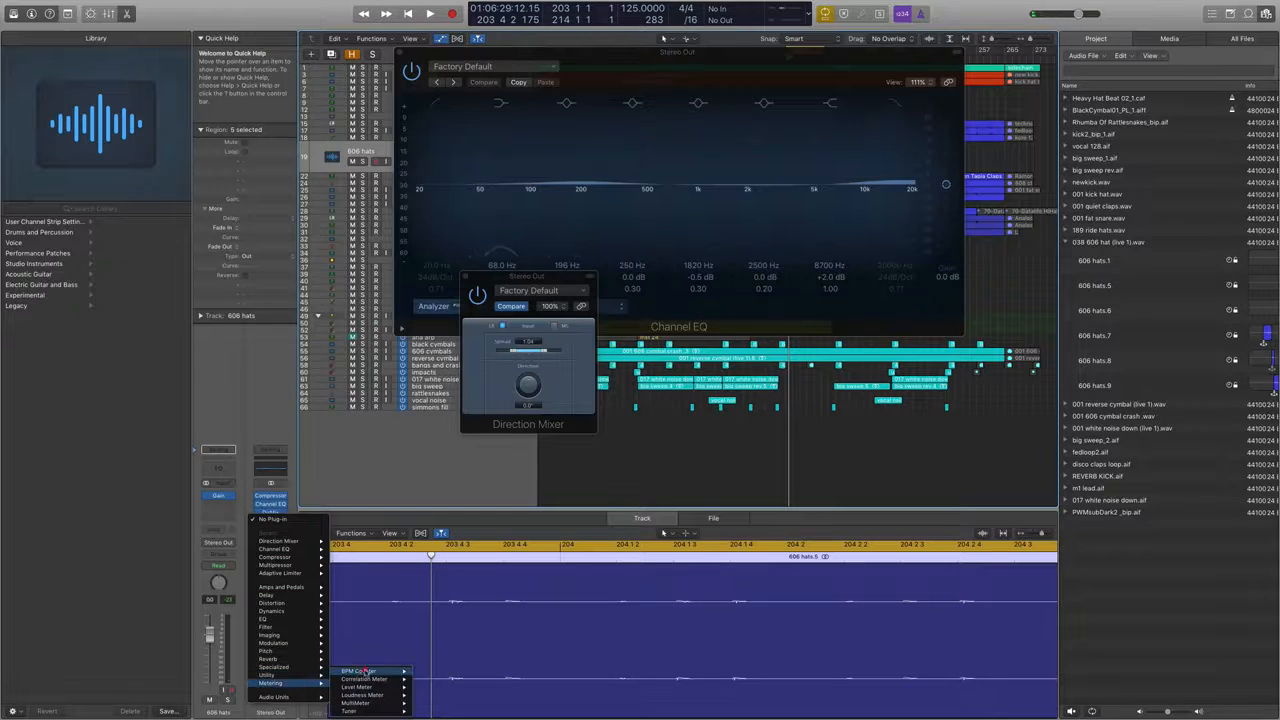
mouse_move(378, 700)
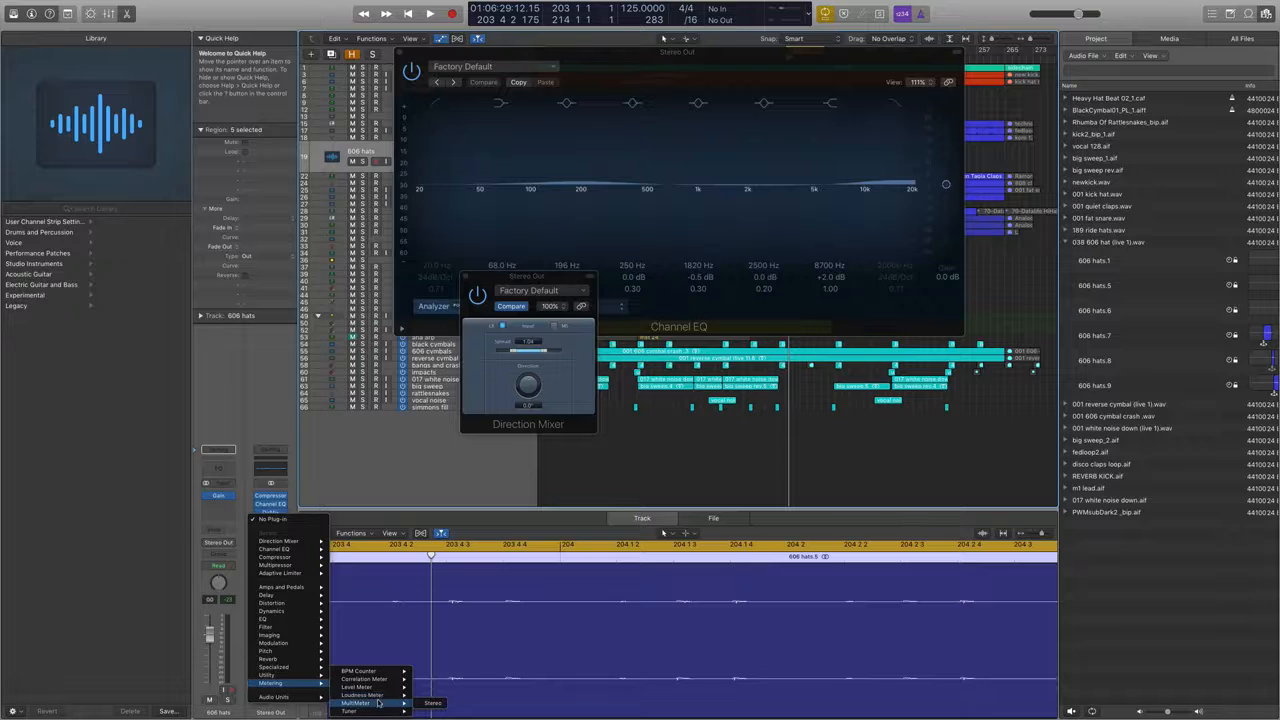
left_click(378, 704)
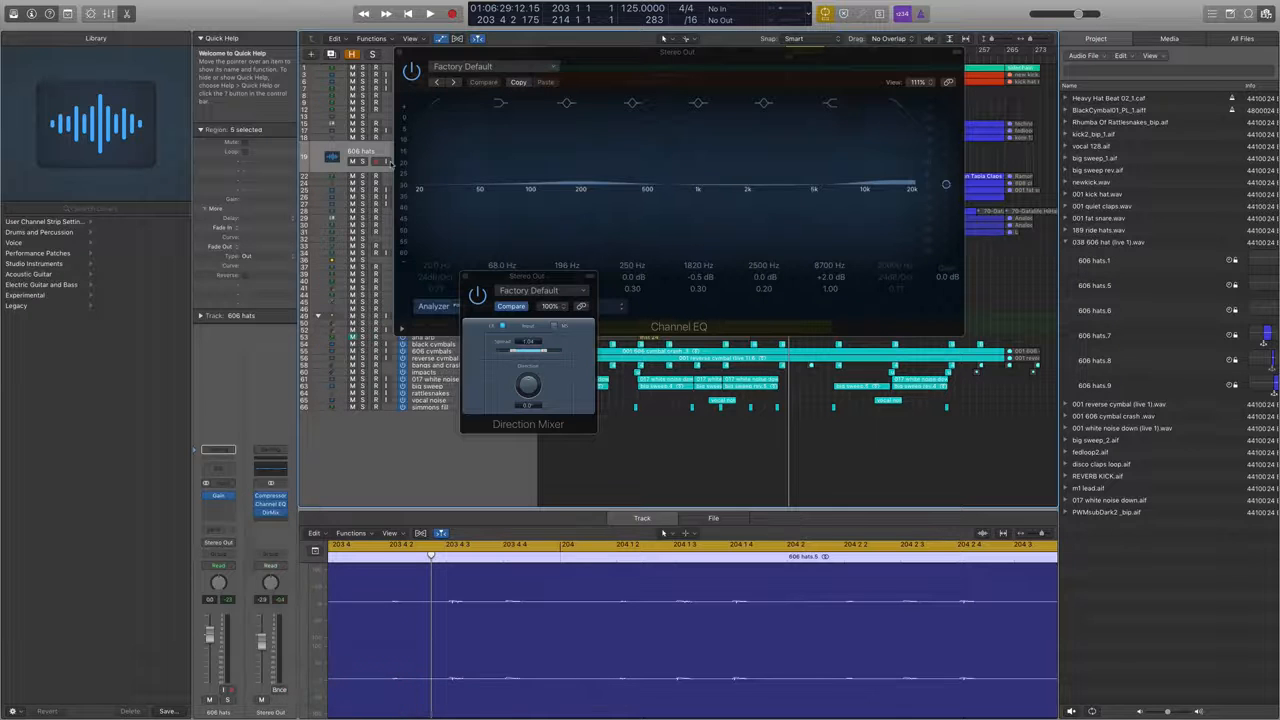
left_click_drag(313, 37, 869, 151)
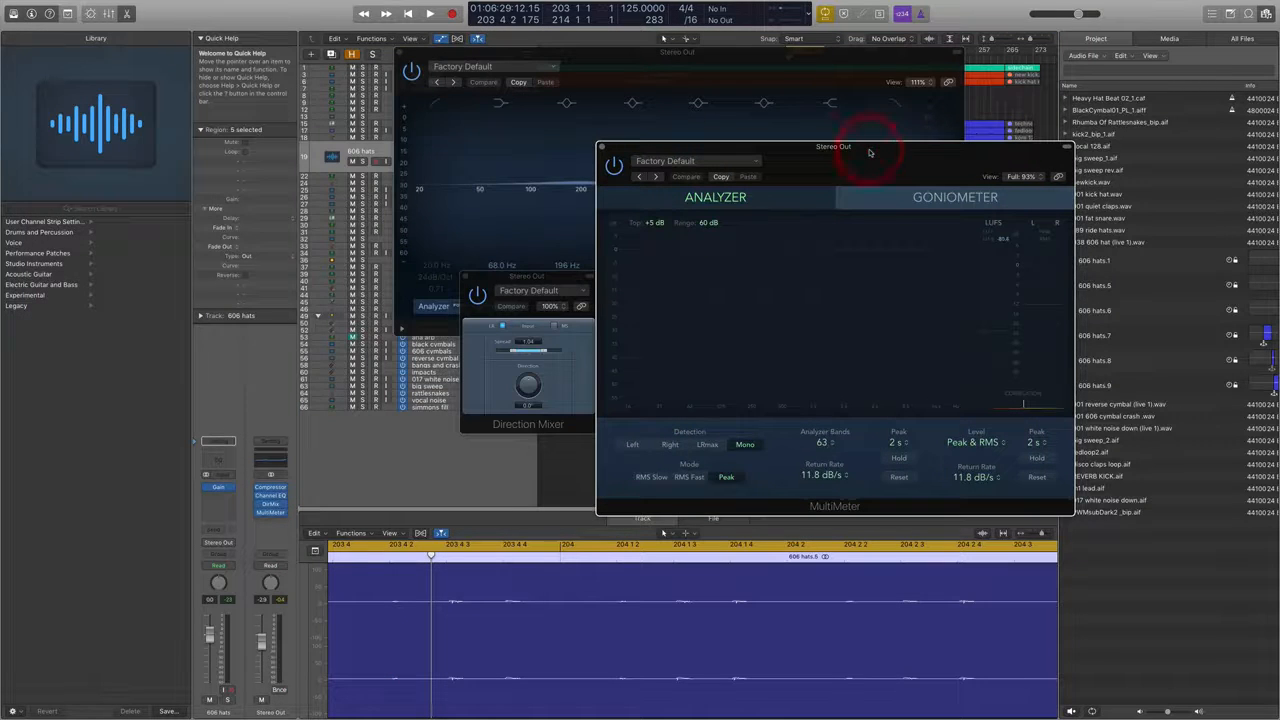
Compare narrower and wider Direction Mixer spread values on the MultiMeter's goniometer during playback, returning the spread to about 1.04
left_click(942, 197)
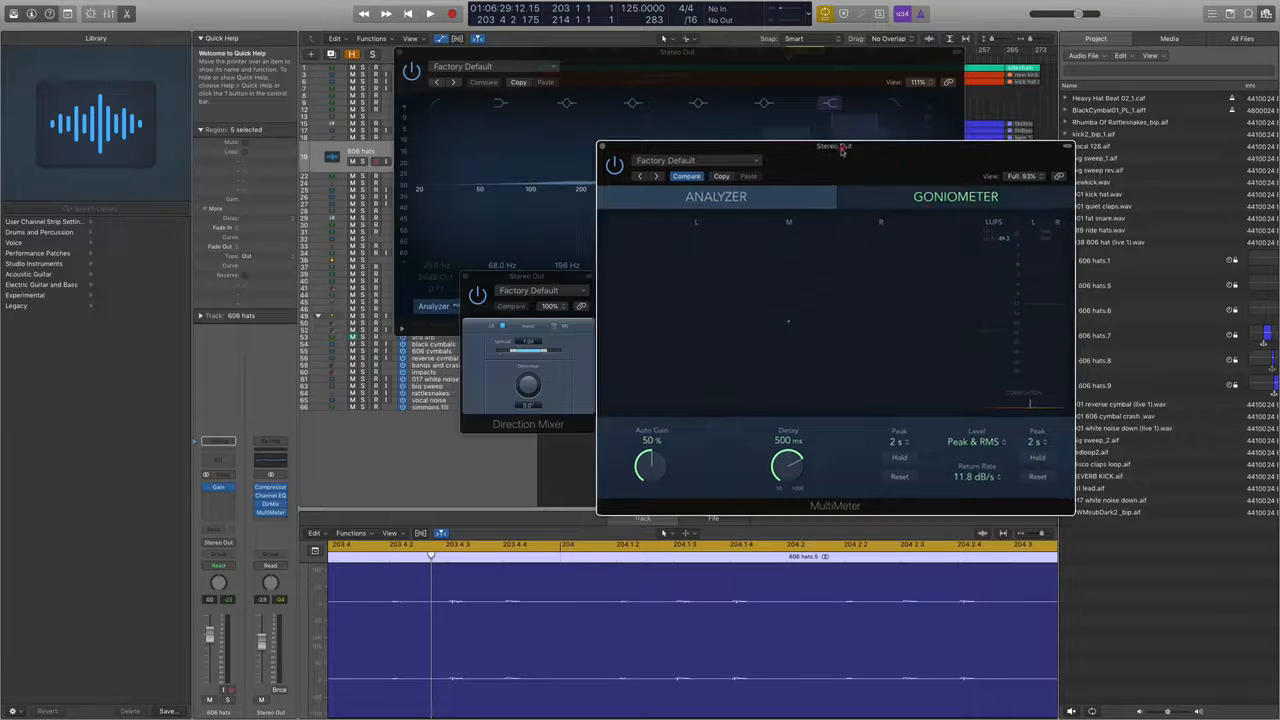
left_click_drag(838, 152, 927, 215)
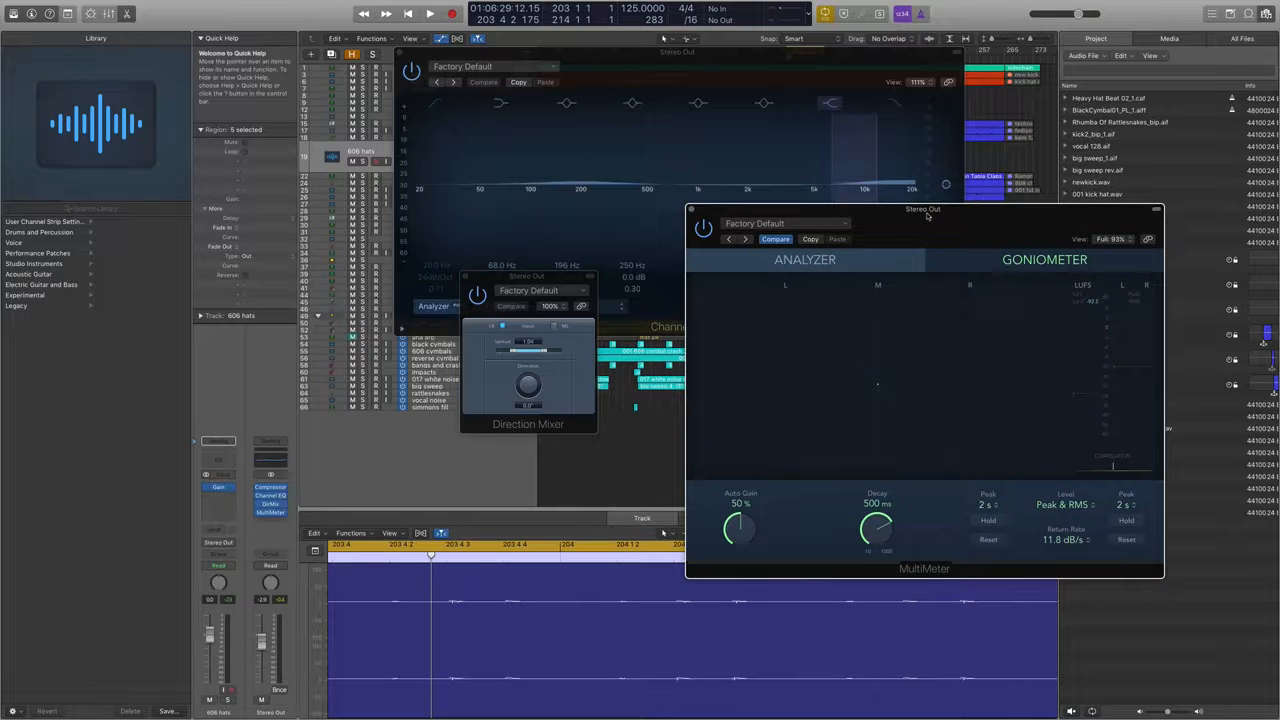
key("space")
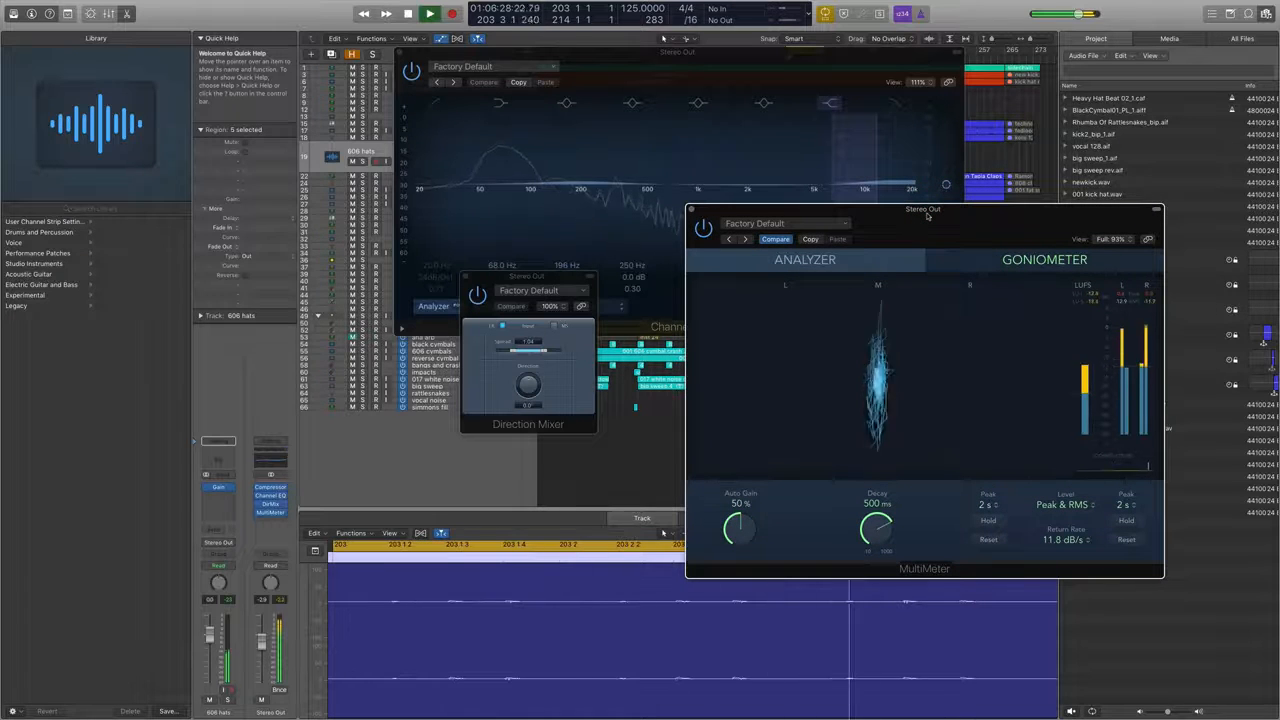
left_click_drag(506, 348, 561, 352)
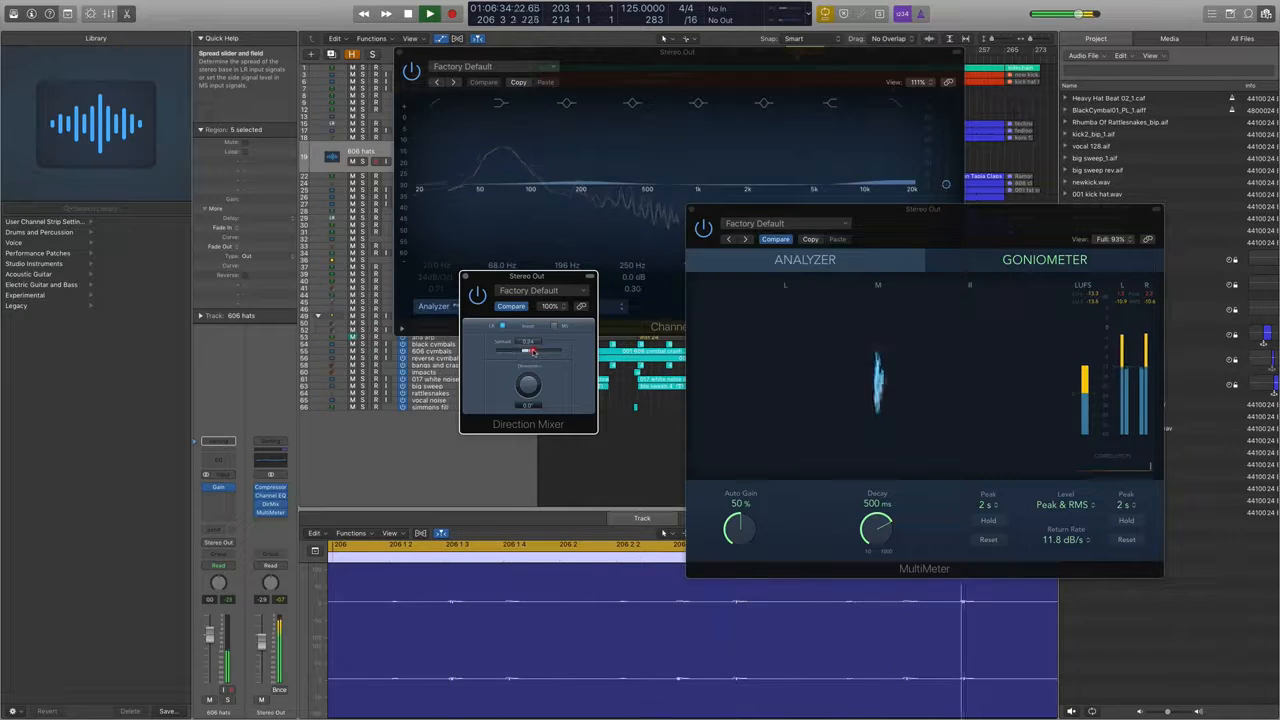
left_click_drag(530, 352, 544, 352)
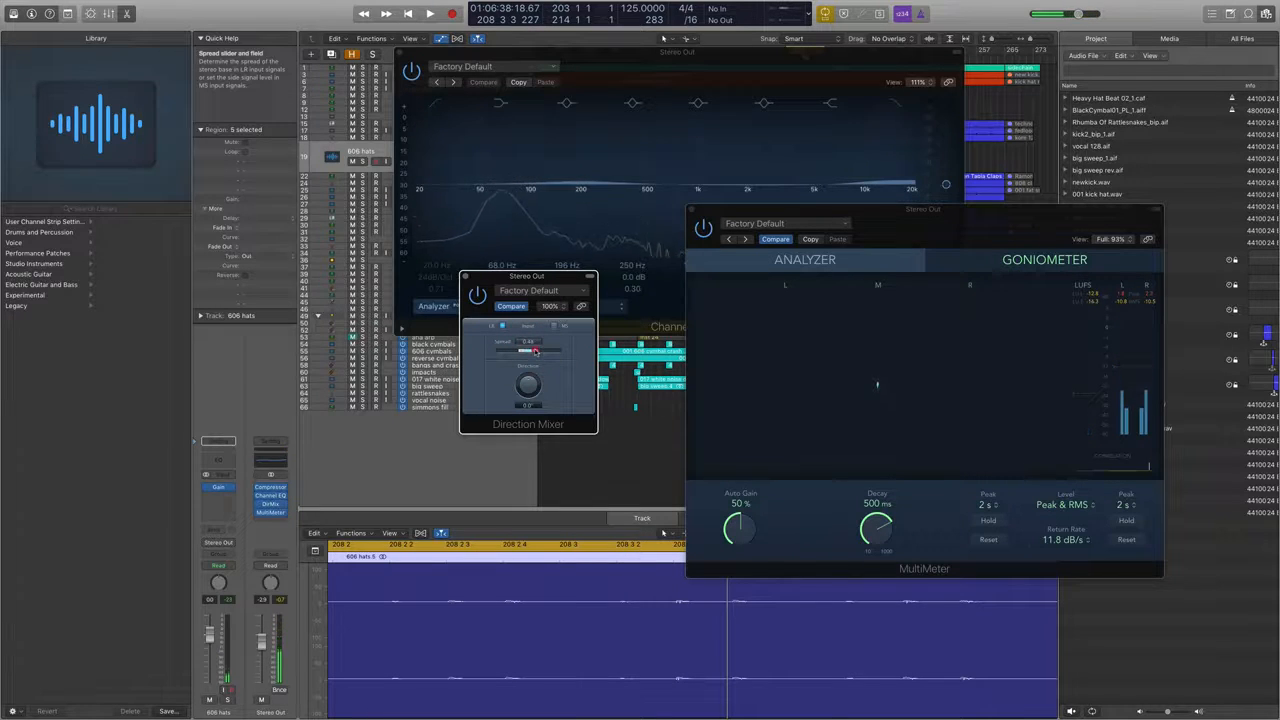
key("space")
mouse_move(535, 351)
left_mouse_down()
mouse_move(561, 353)
mouse_move(541, 353)
left_mouse_up()
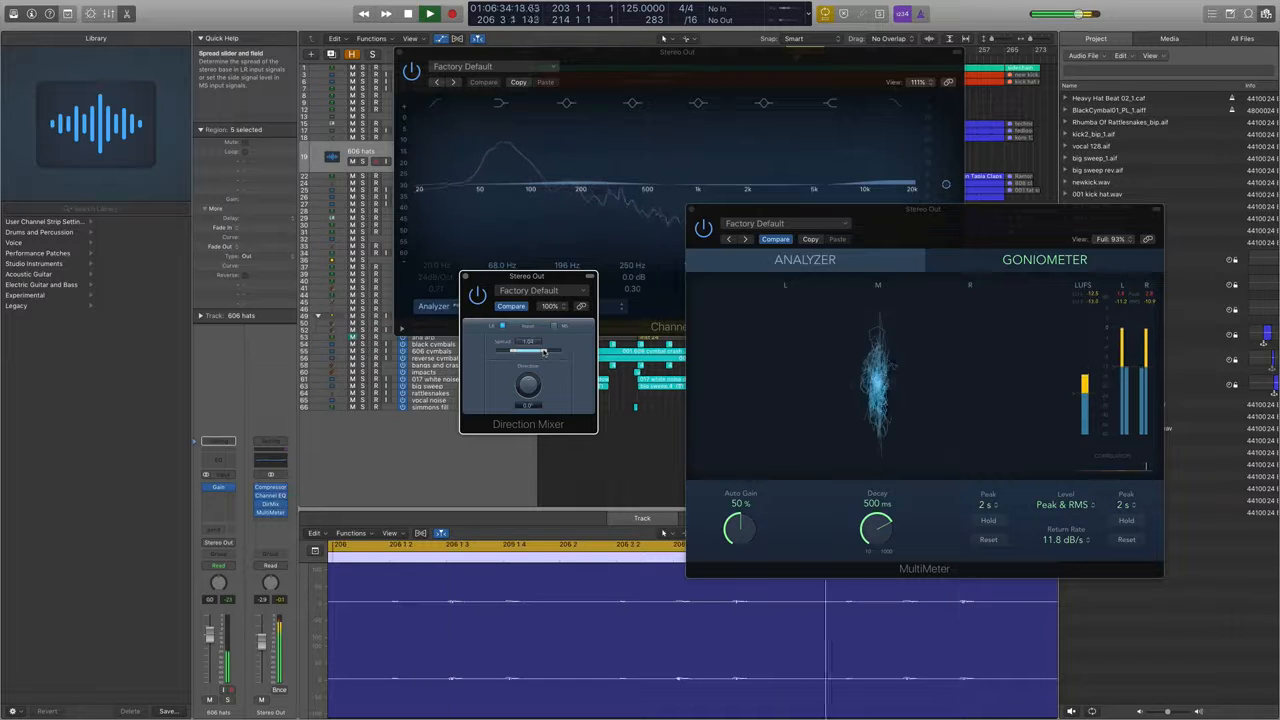
key("space")
Switch the MultiMeter to its Analyzer view, arrange it and the Direction Mixer clear of the Channel EQ, and start playback
left_click_drag(533, 276, 584, 431)
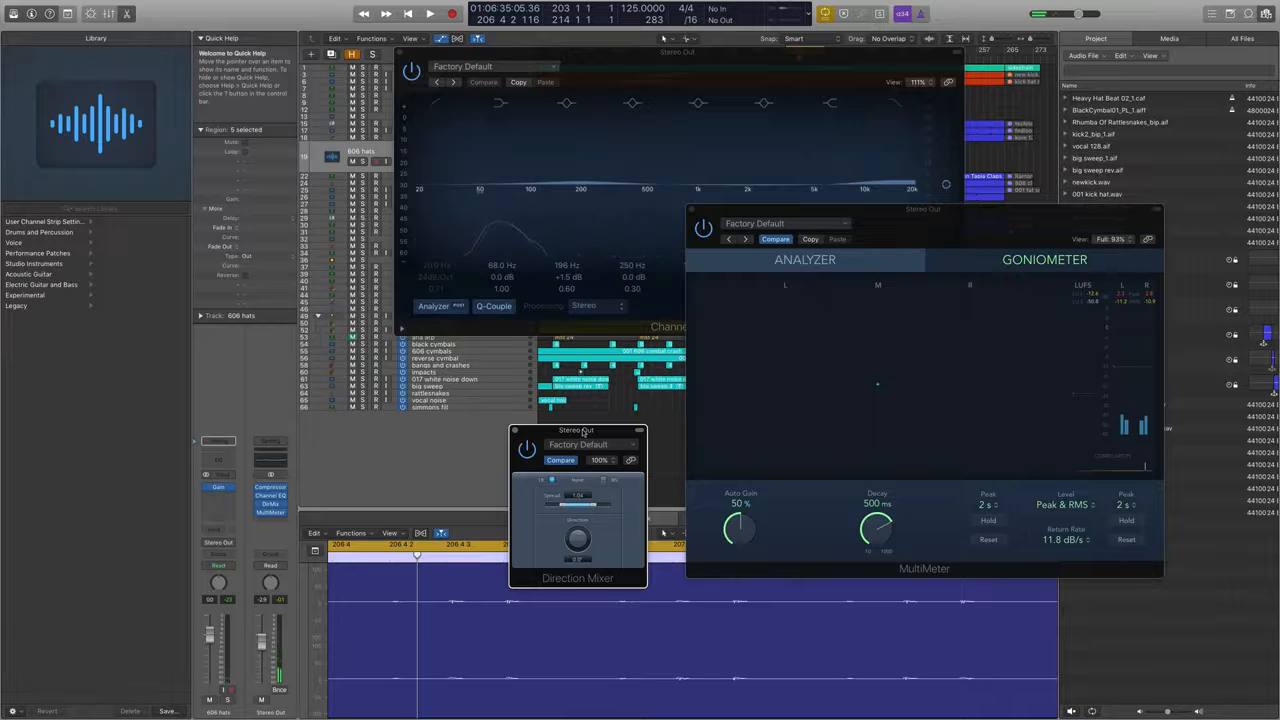
left_click(800, 262)
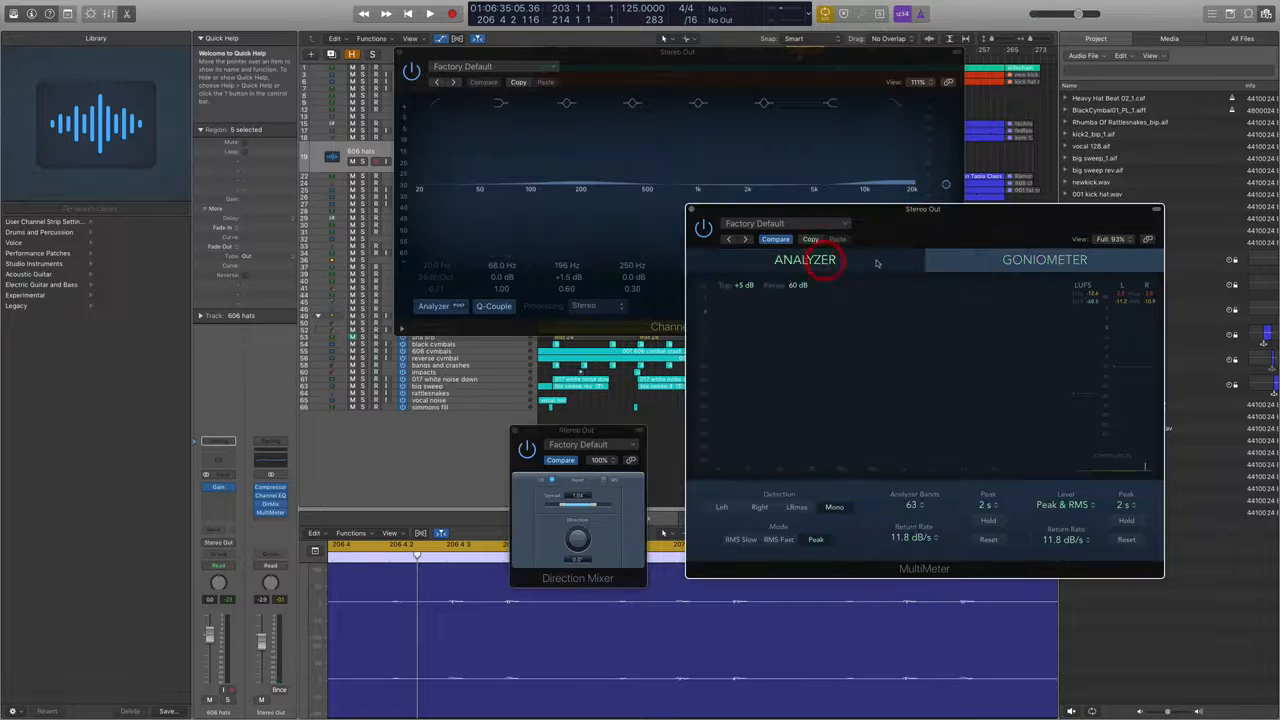
left_click_drag(912, 213, 970, 266)
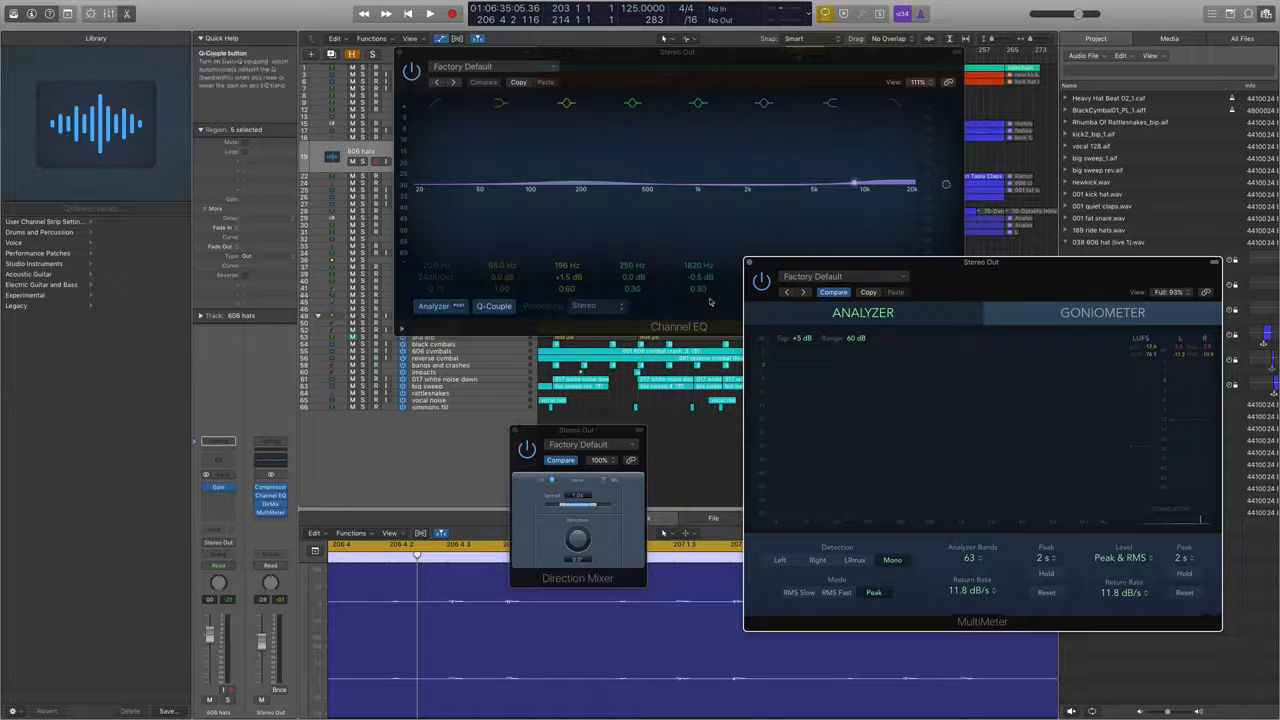
left_click_drag(891, 267, 835, 247)
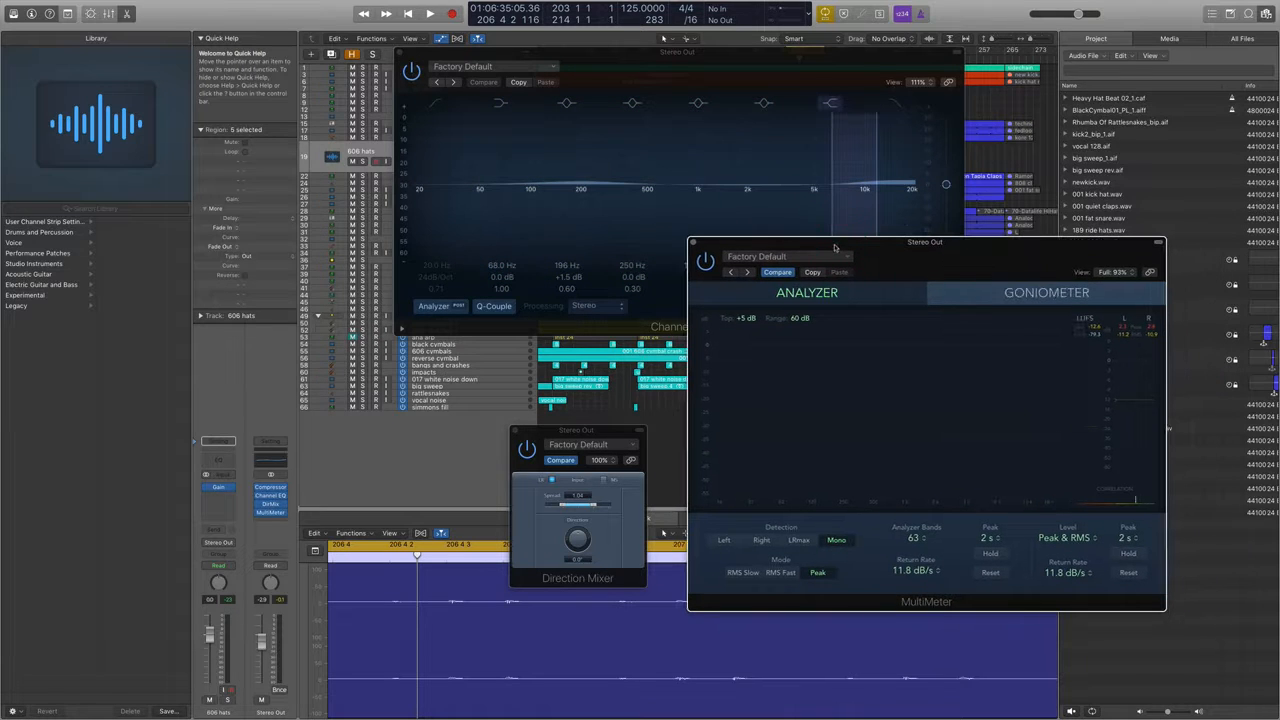
key("space")
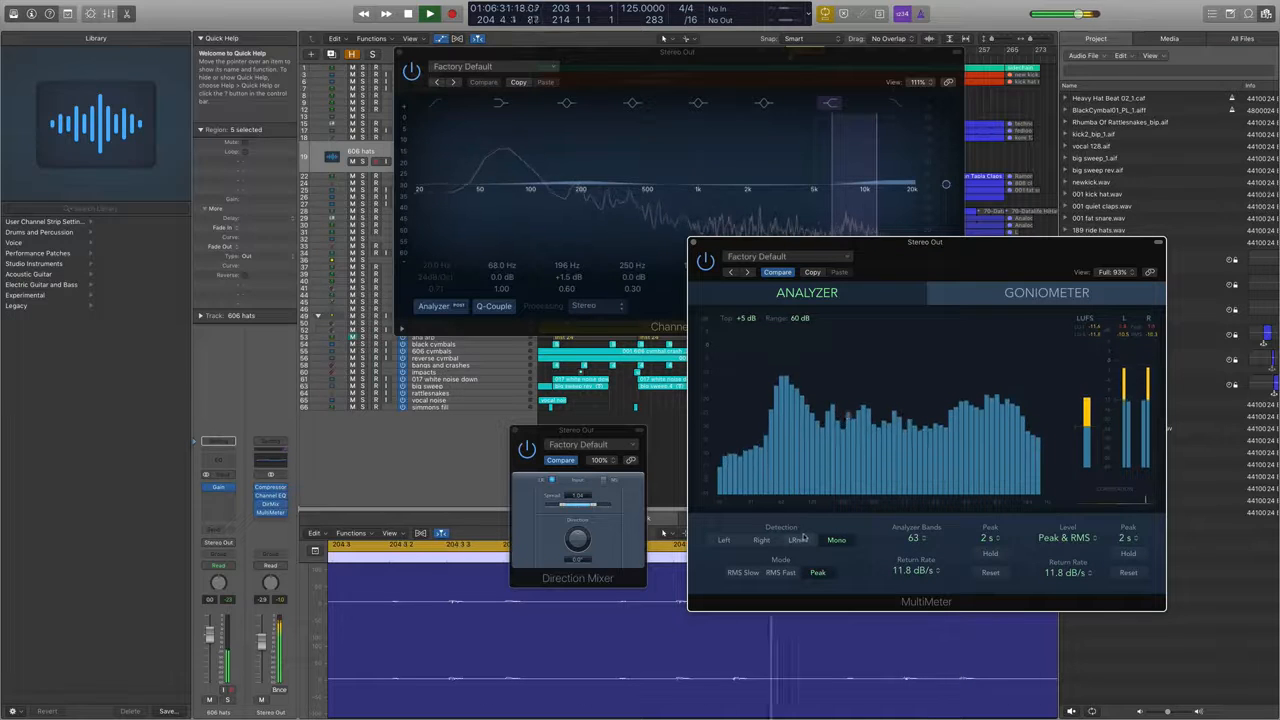
Enable the Channel EQ's low-cut band at 23 Hz with a 36 dB/Oct slope and move the EQ window off the MultiMeter
left_click(437, 101)
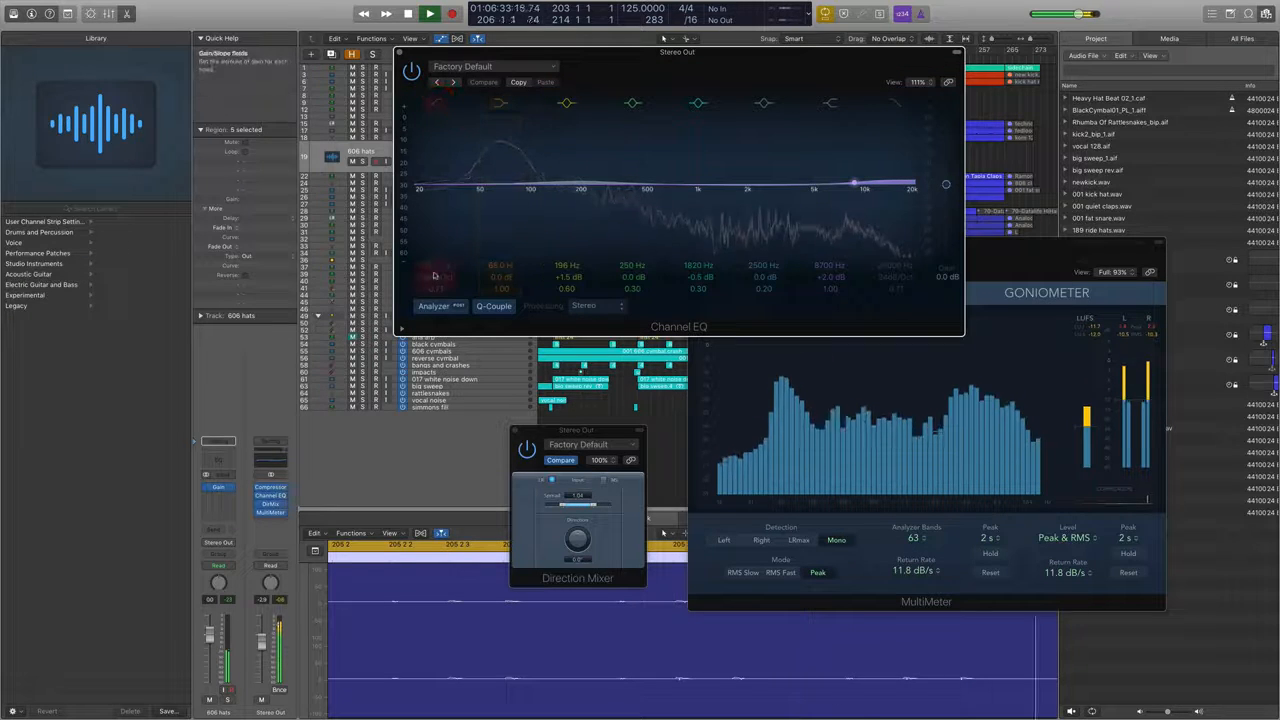
left_click(434, 272)
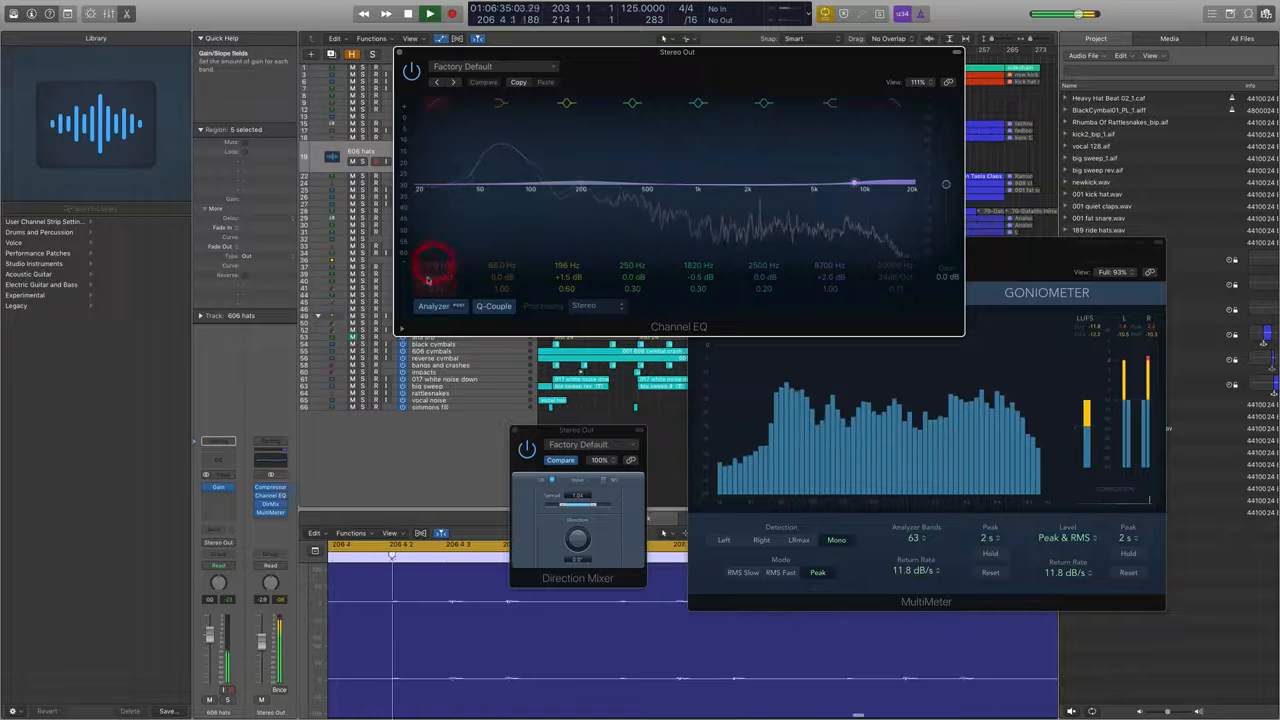
left_click(437, 101)
left_click(436, 277)
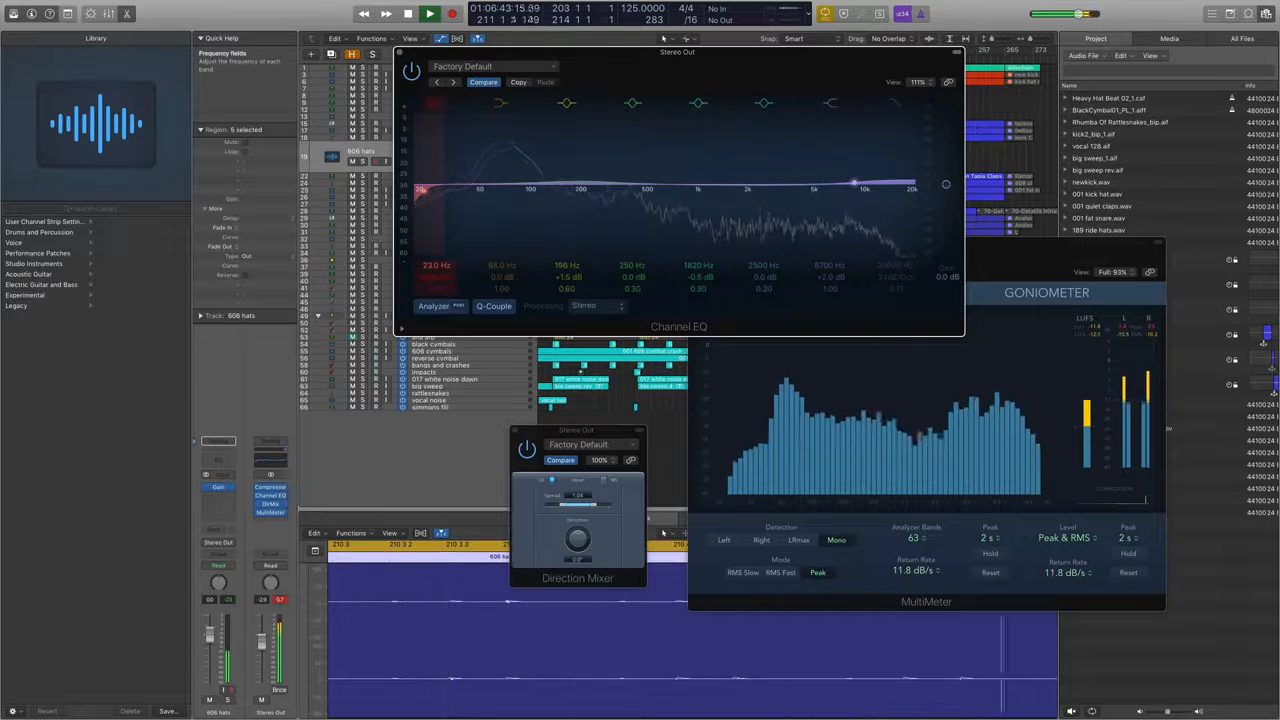
left_click_drag(470, 48, 278, 48)
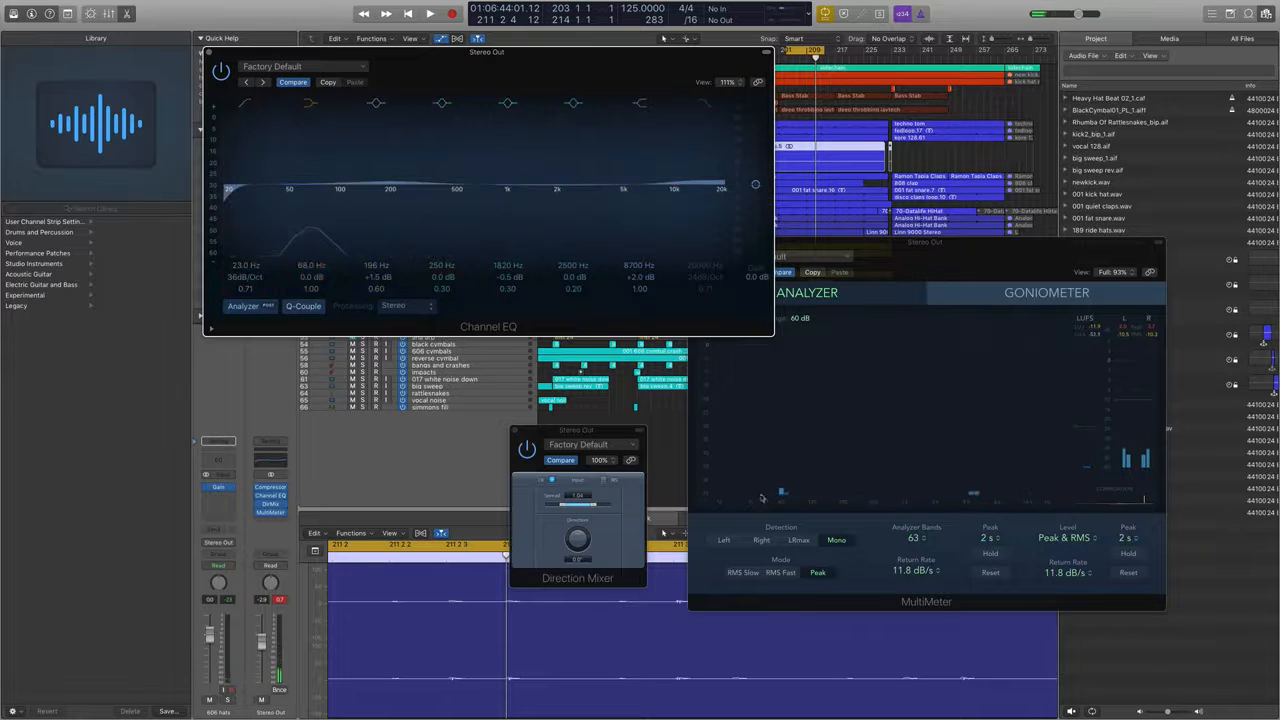
Audition low-cut frequencies from 20 to 26.5 Hz during playback, settle on 25 Hz, and close the Channel EQ window
key("space")
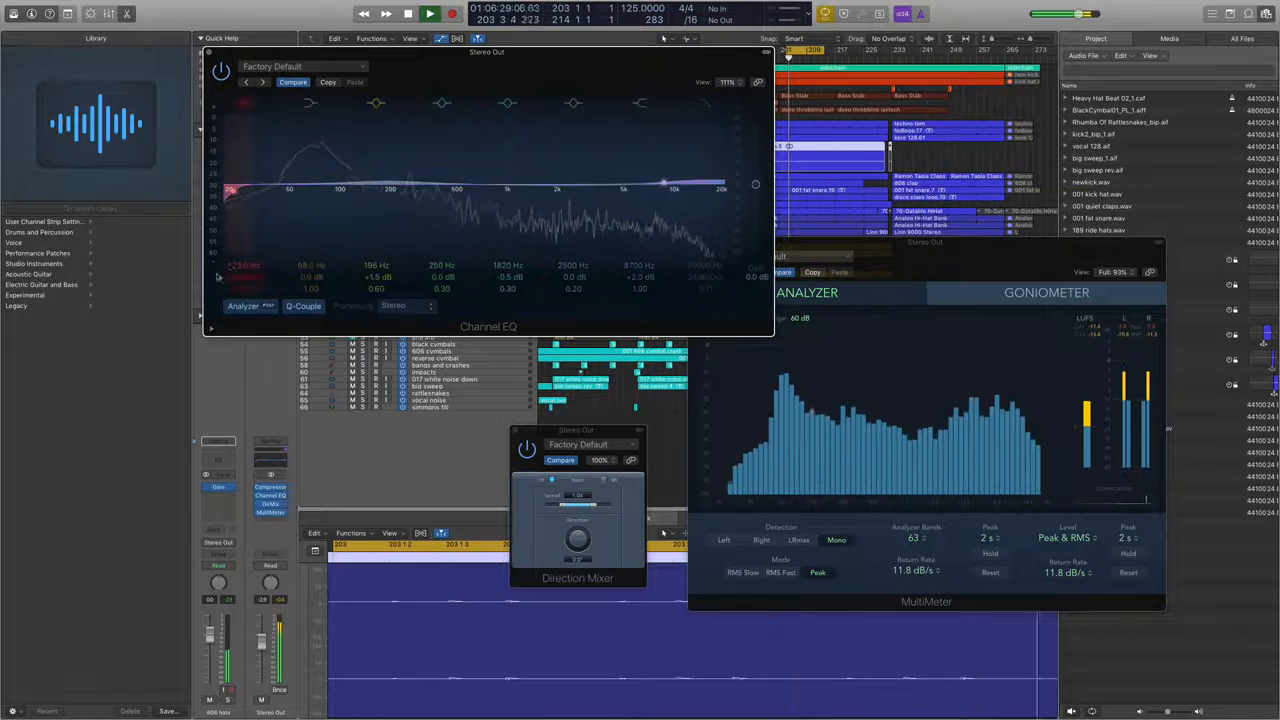
left_click_drag(235, 268, 235, 300)
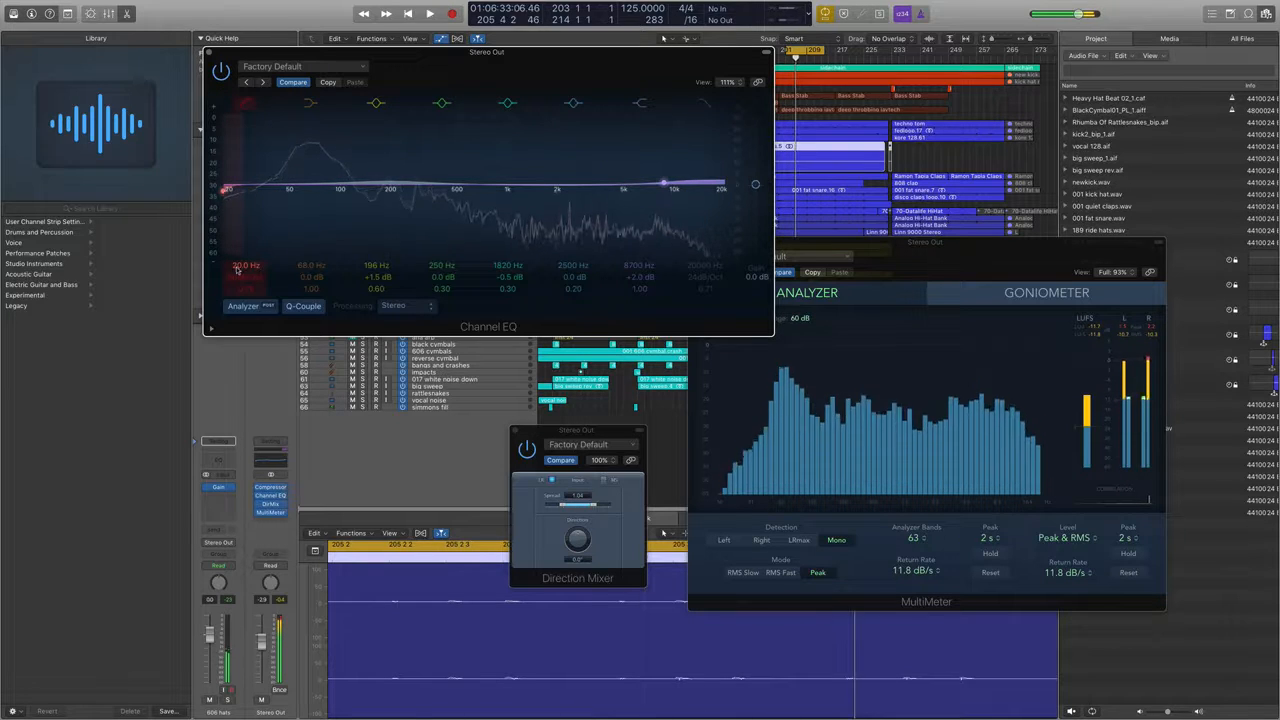
key("space")
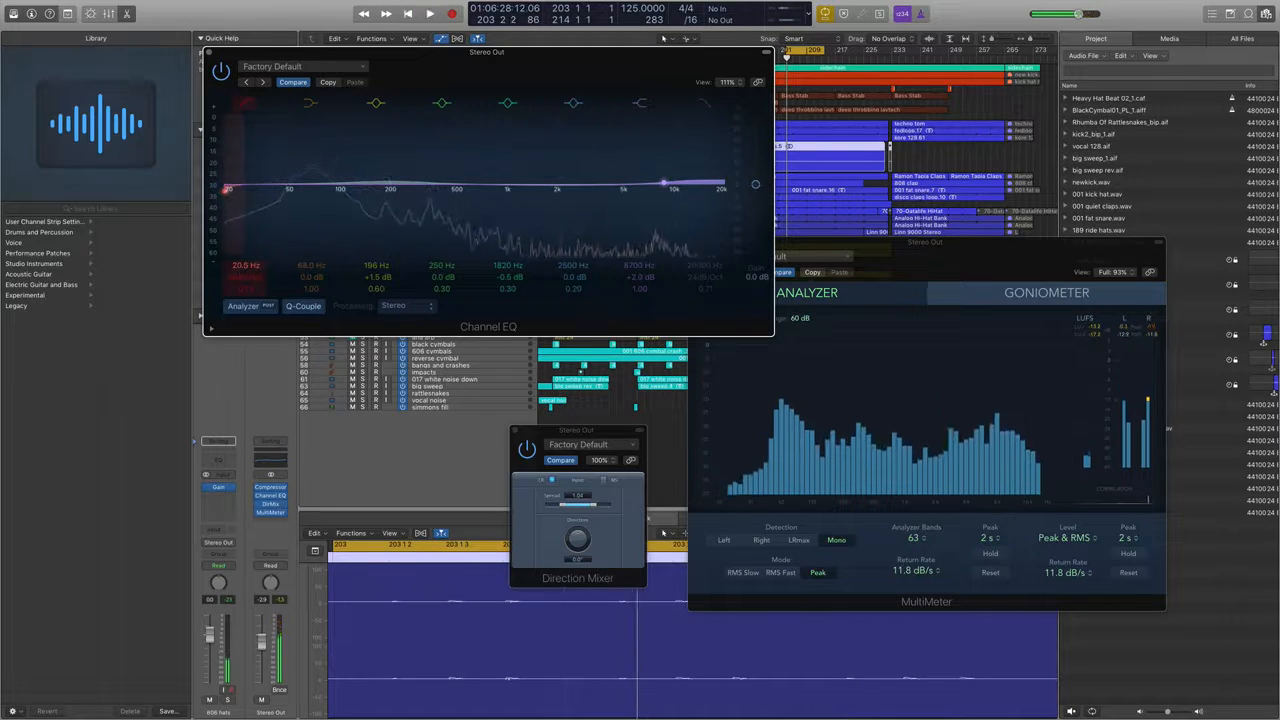
left_click_drag(235, 268, 235, 276)
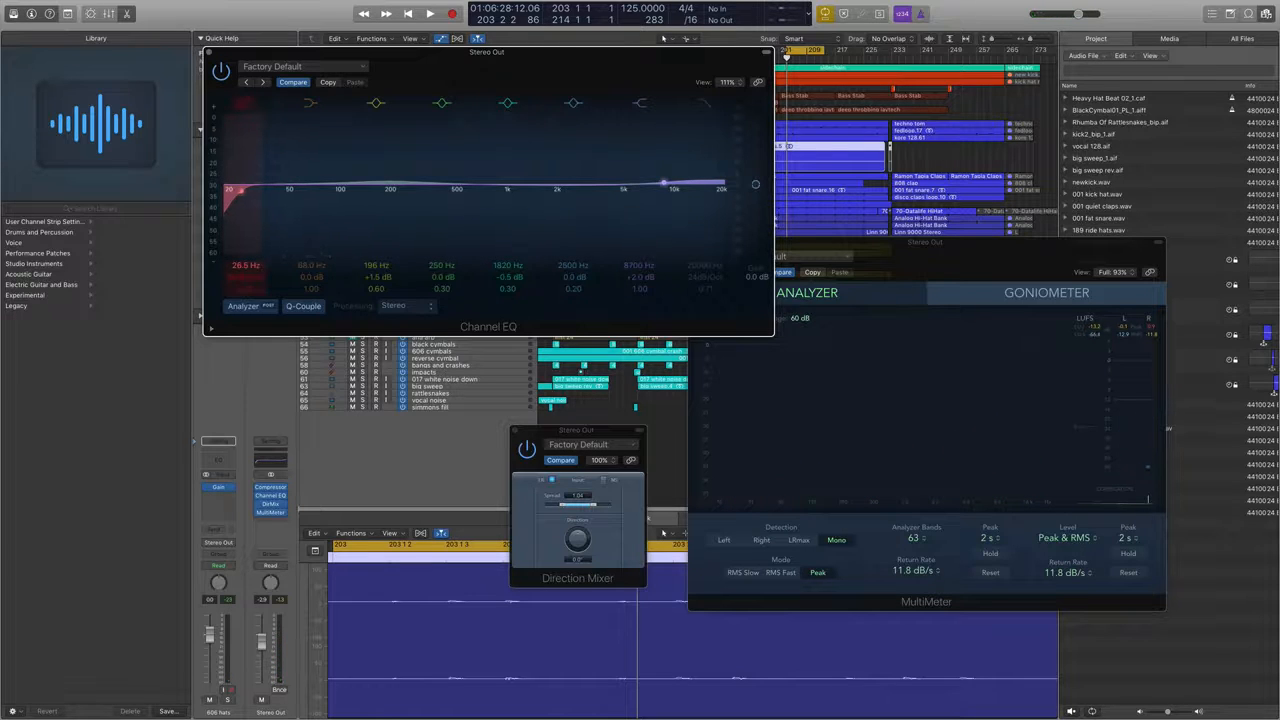
key("space")
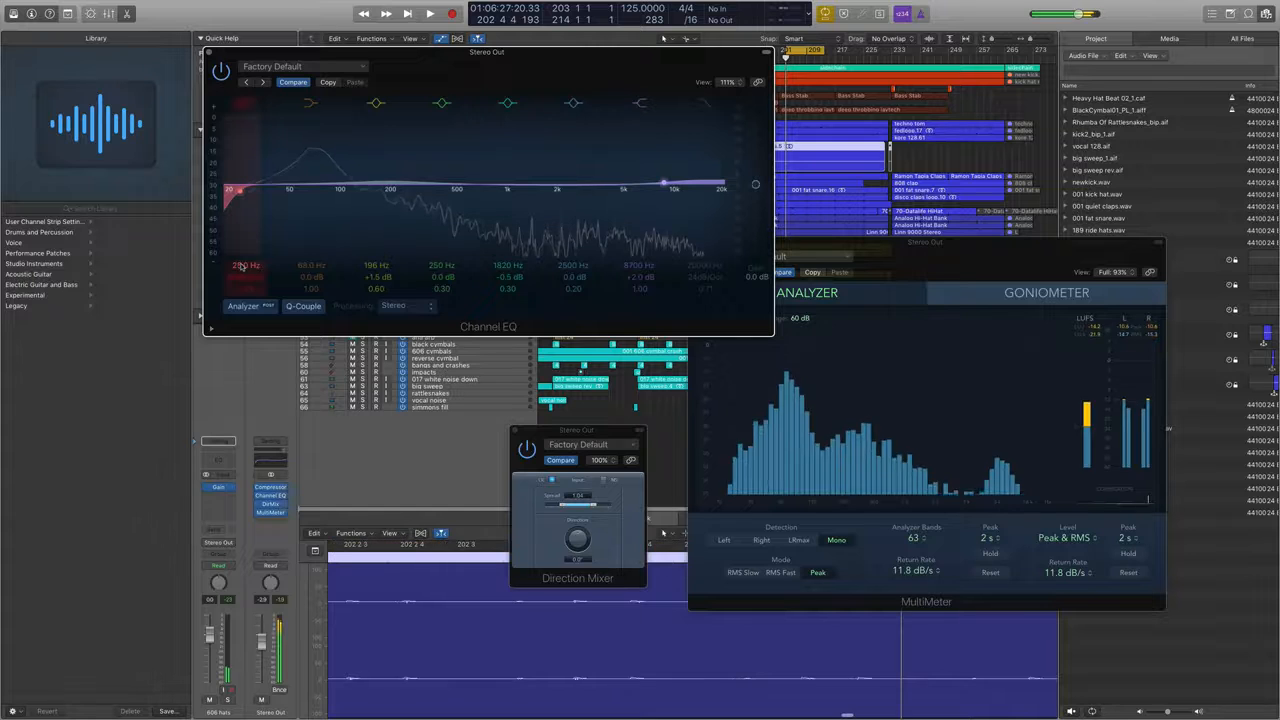
key("space")
key("space")
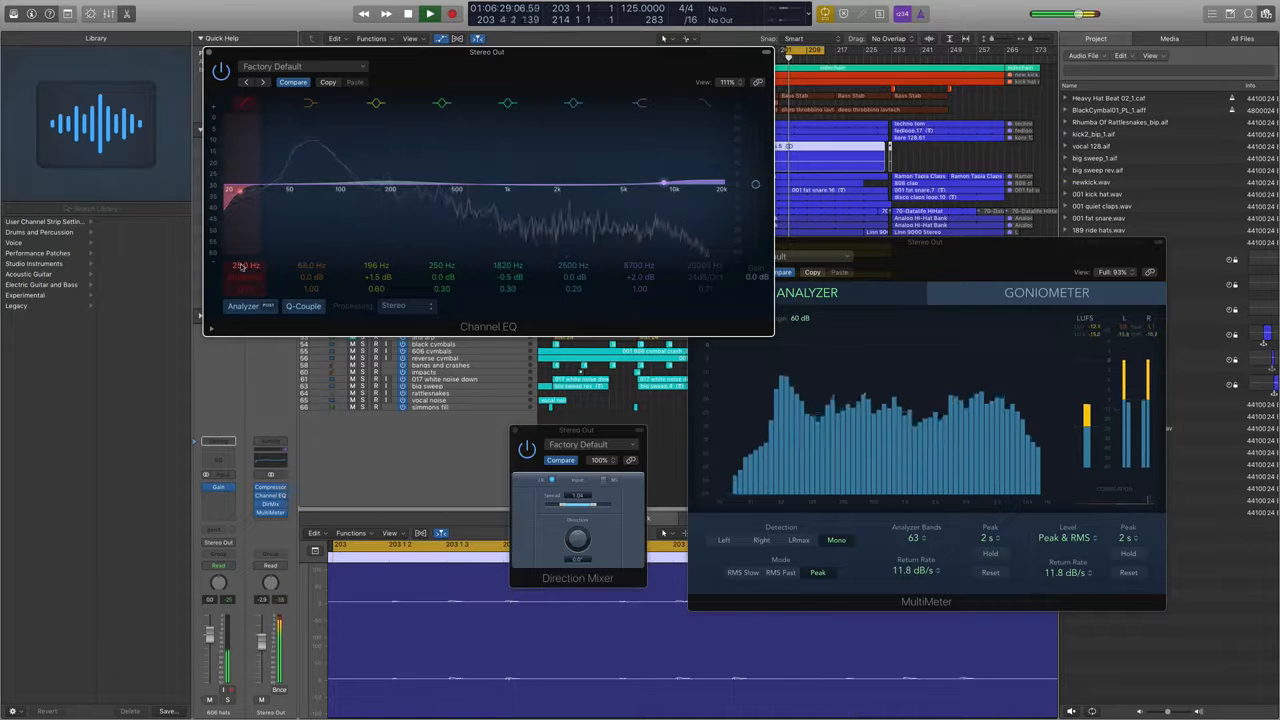
left_click_drag(241, 266, 241, 270)
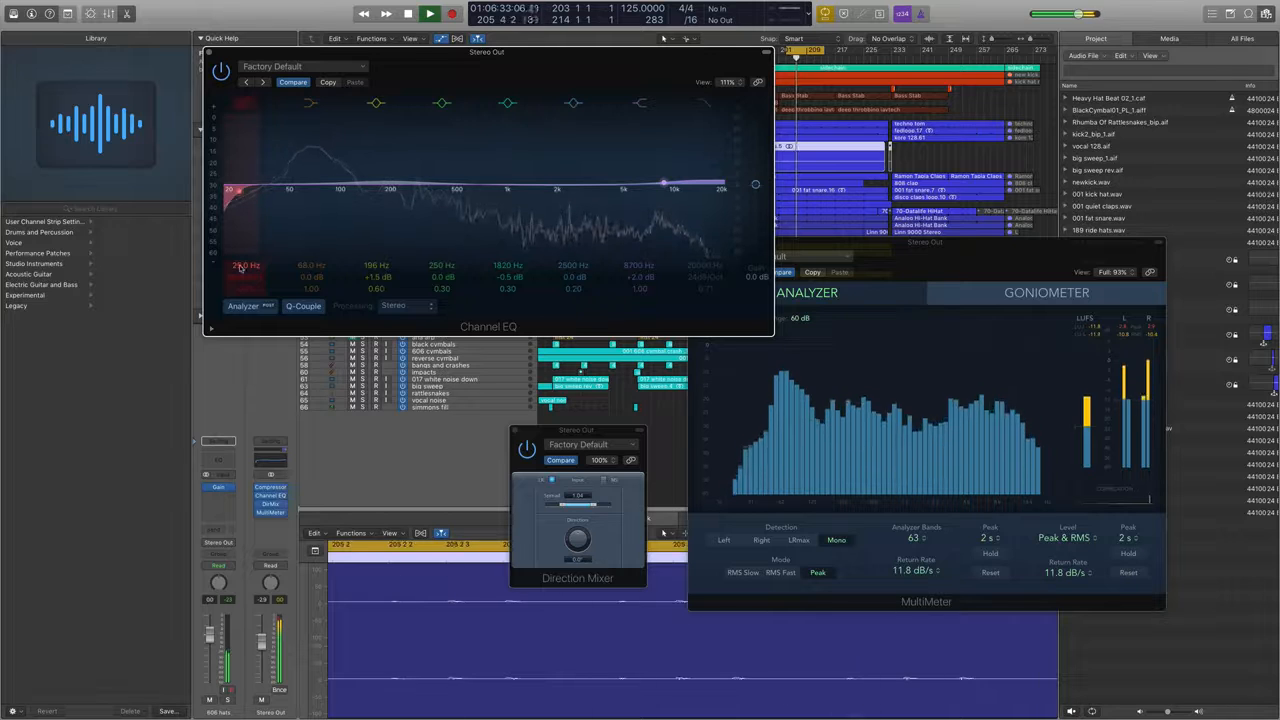
key("space")
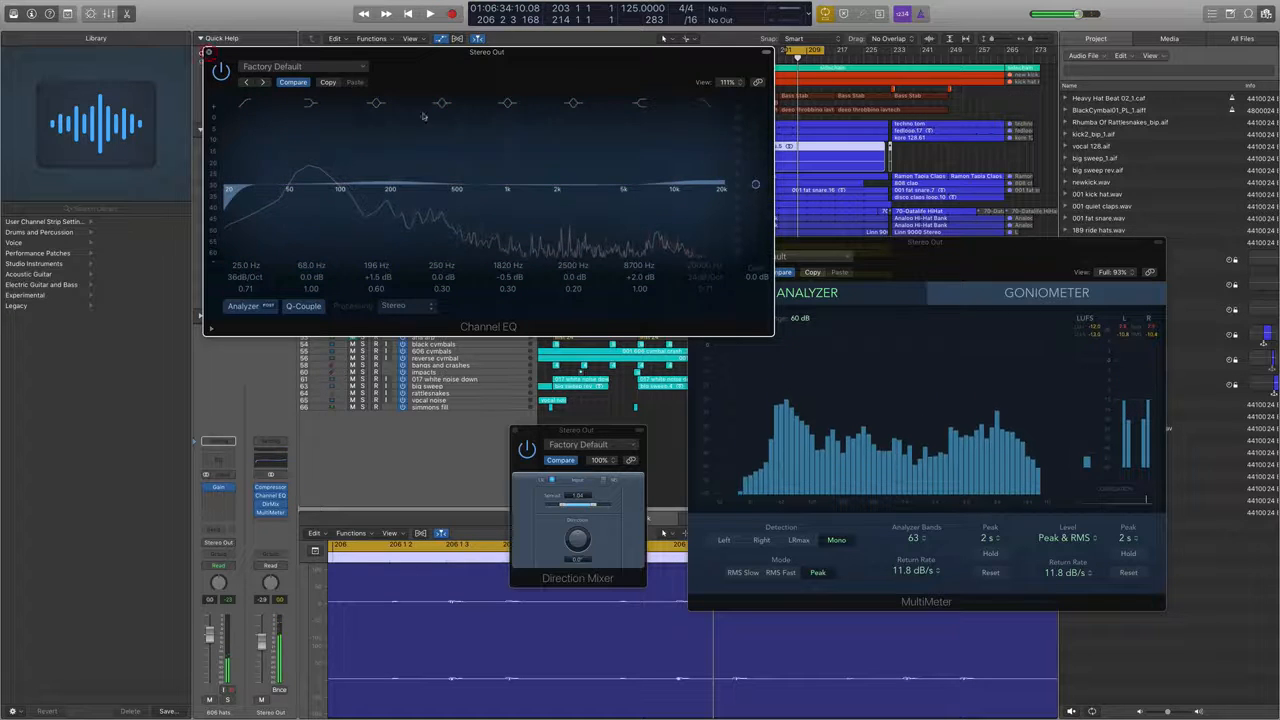
left_click(208, 52)
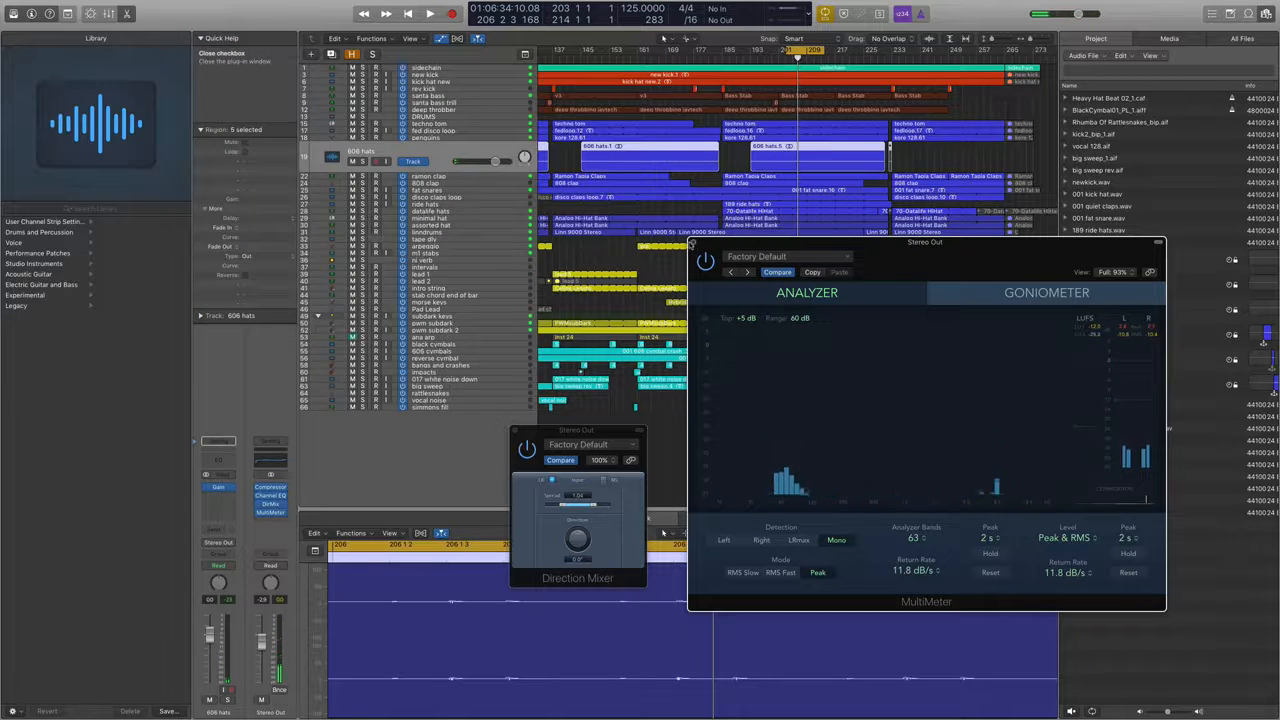
Insert a stereo Adaptive Limiter after the MultiMeter on the Stereo Out and arrange both windows side by side with the Compressor
left_click(270, 520)
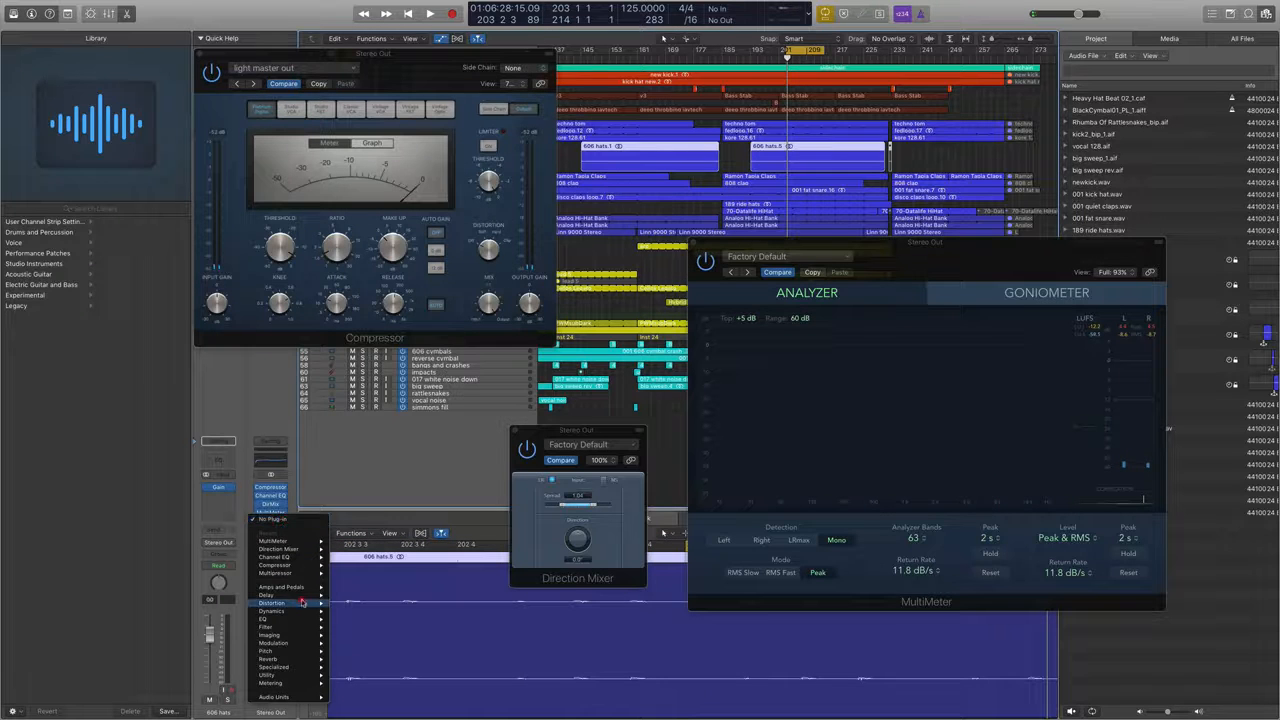
mouse_move(304, 611)
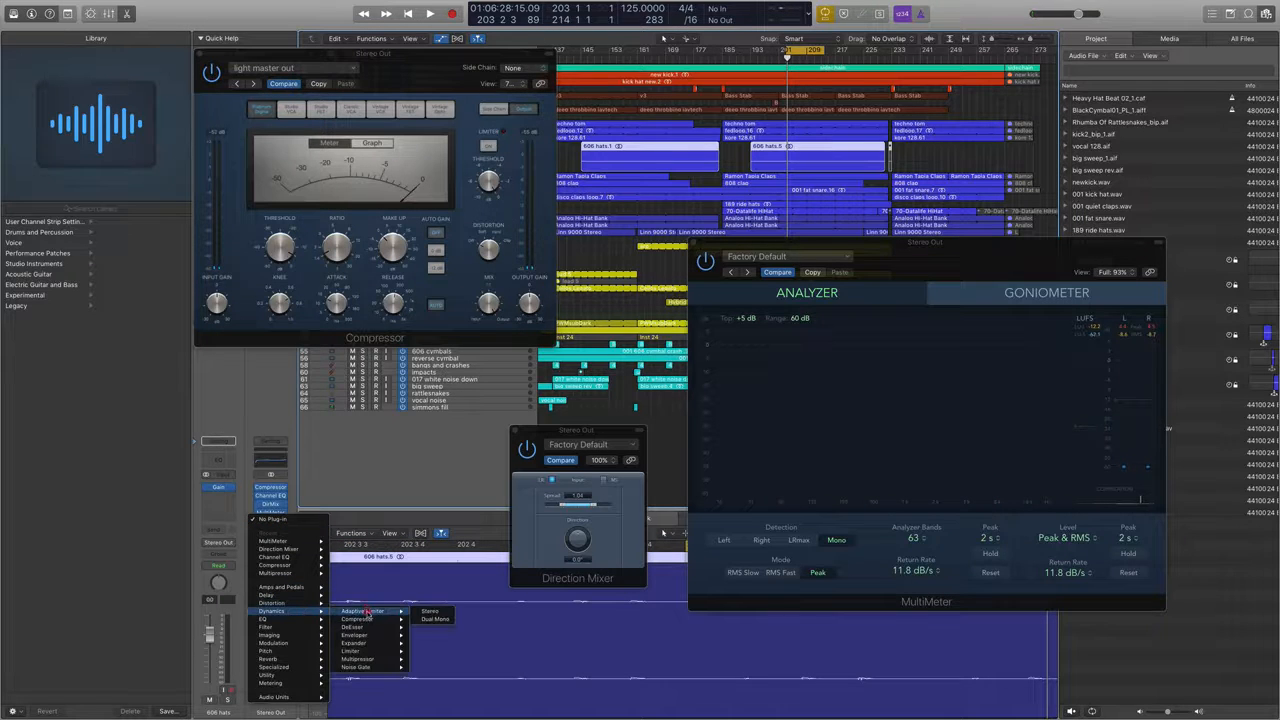
left_click(364, 611)
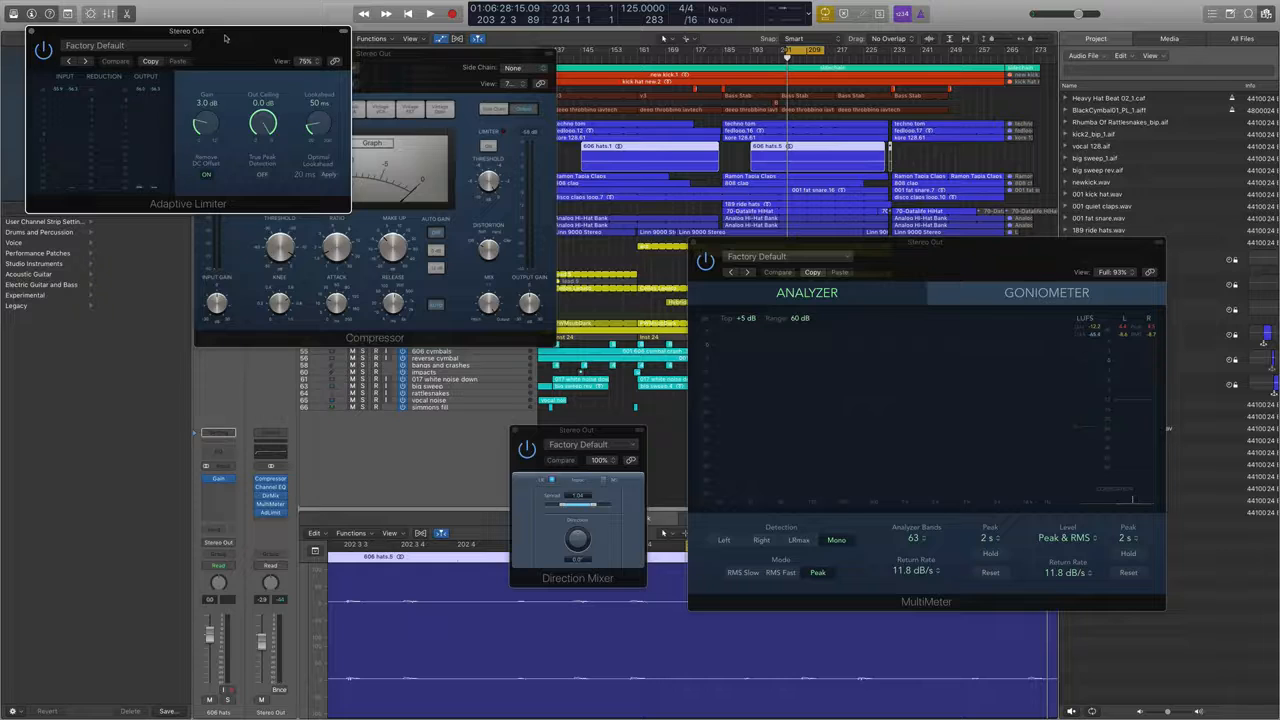
left_click_drag(225, 38, 848, 71)
left_click_drag(1030, 247, 1161, 329)
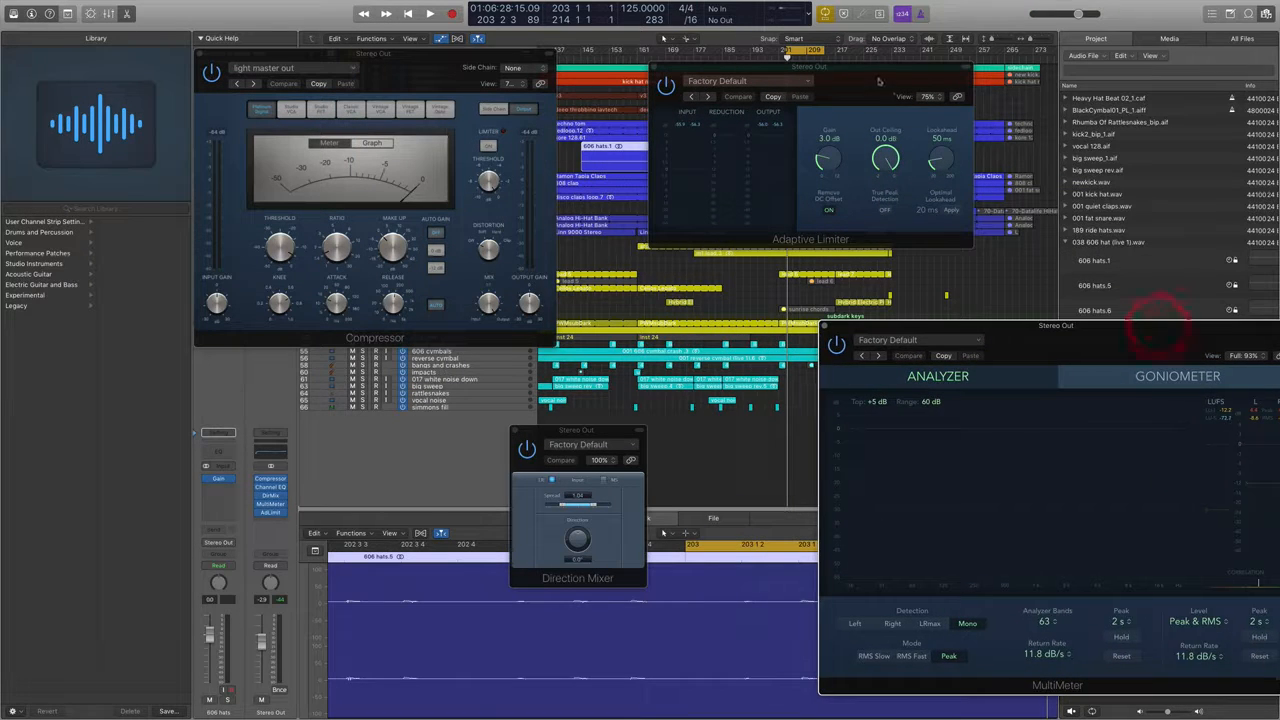
left_click_drag(876, 74, 847, 96)
Try the Adaptive Limiter at 1.5 dB of gain during playback and load its Average Limit factory preset
key("space")
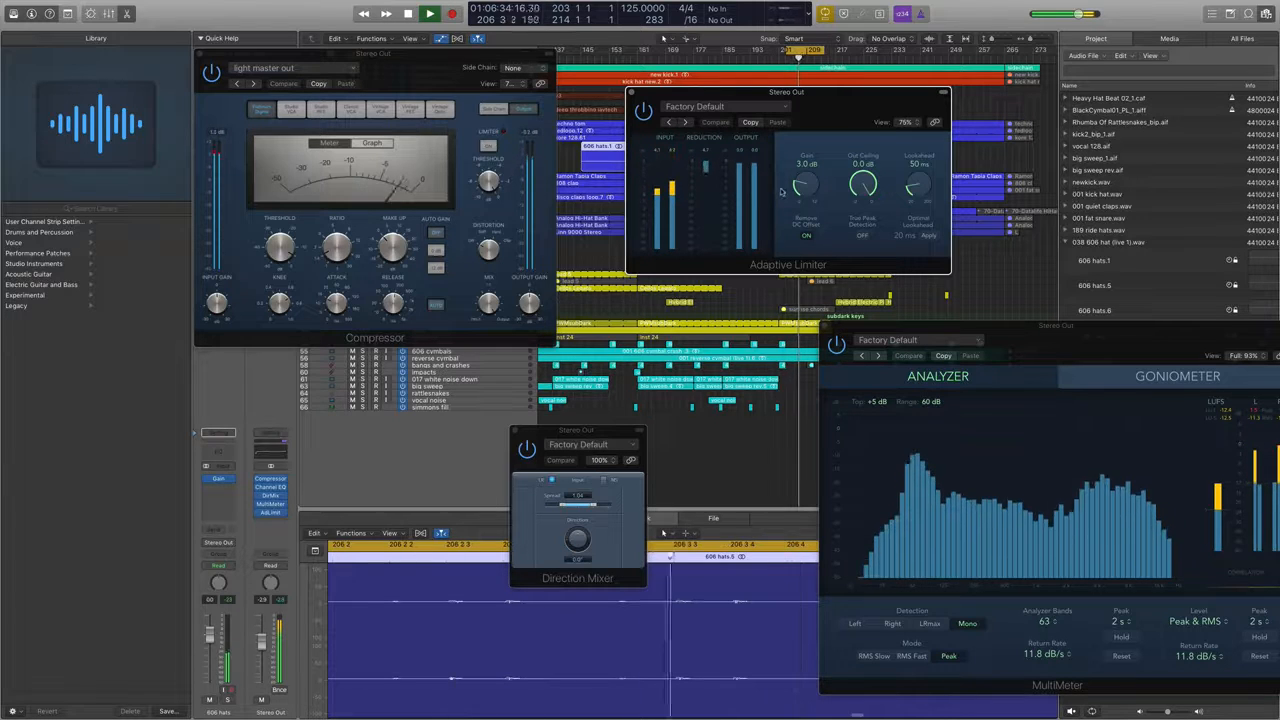
left_click_drag(806, 183, 806, 203)
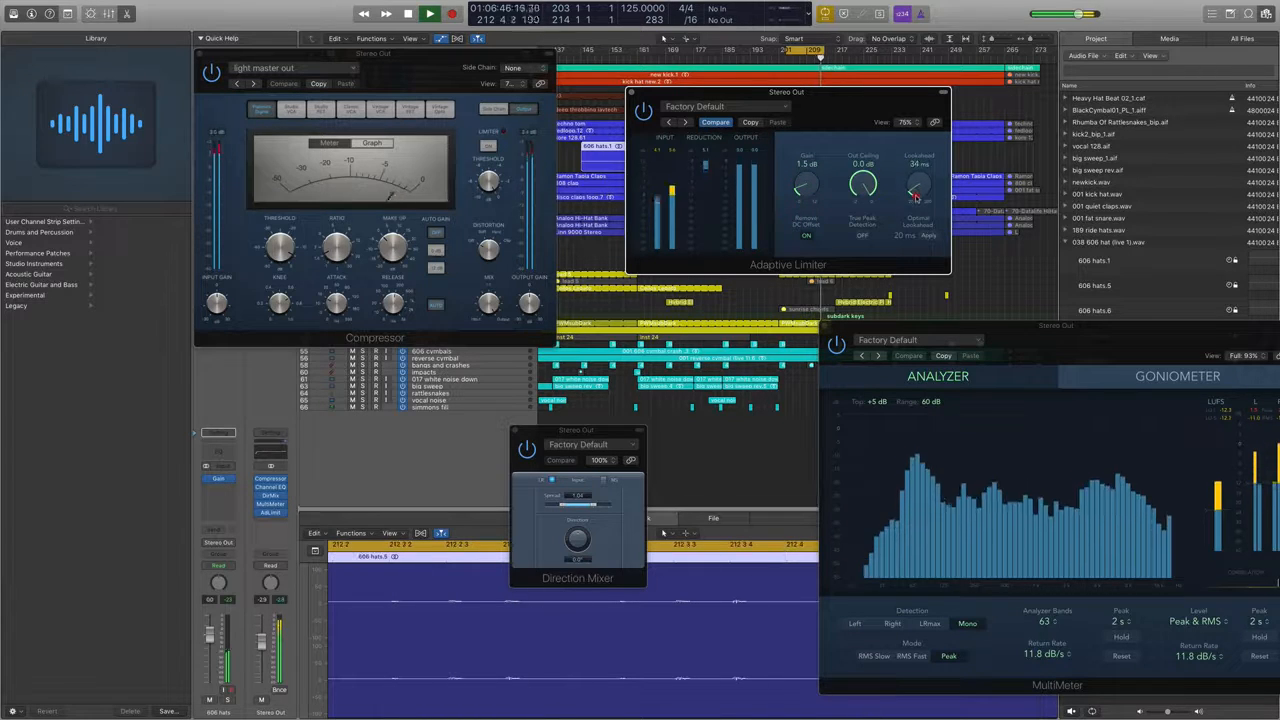
left_click(720, 106)
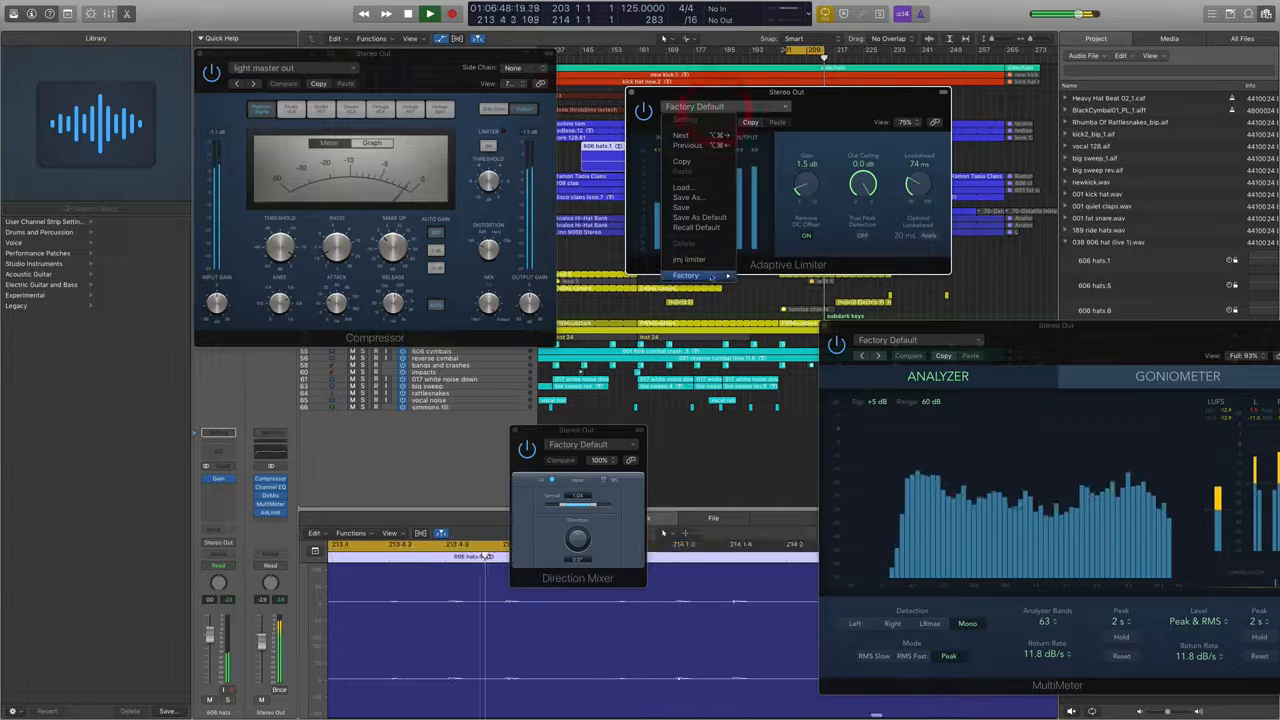
mouse_move(686, 275)
left_click(778, 283)
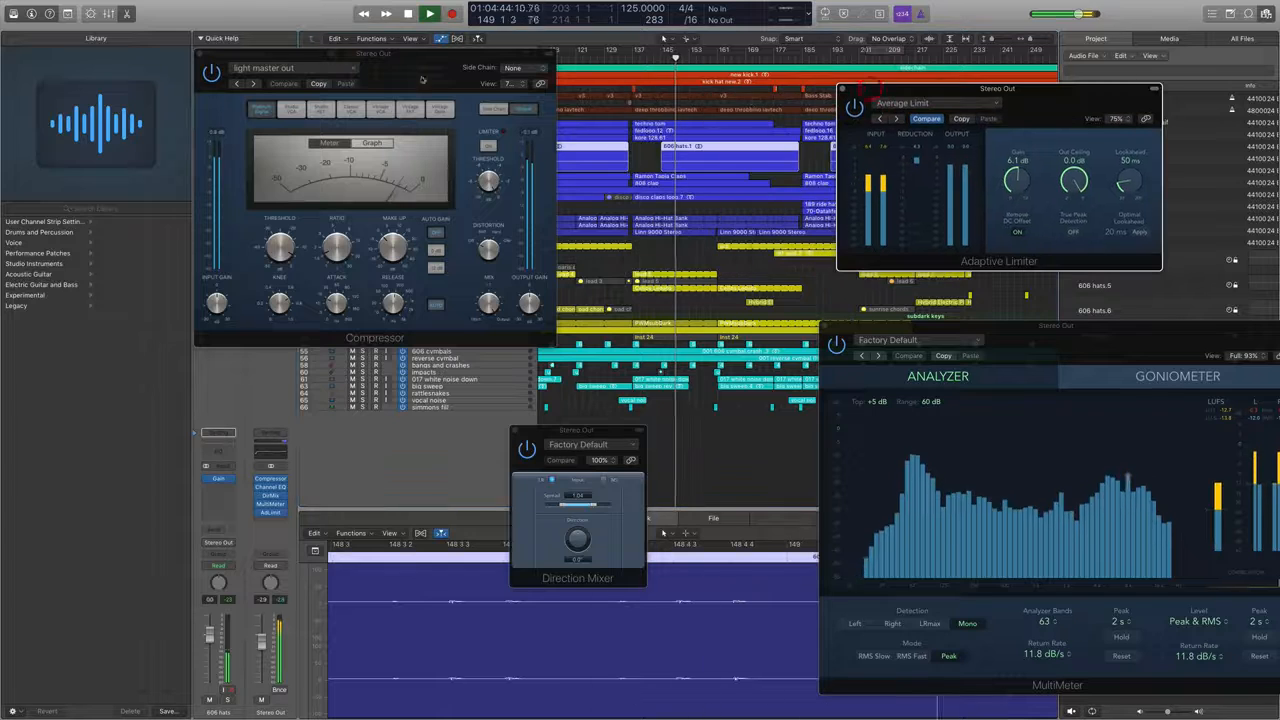
Move the Compressor window off the track headers, select the santa bass track, and toggle its Gain and Tal-BassLine plug-ins for comparison
left_click_drag(337, 55, 811, 261)
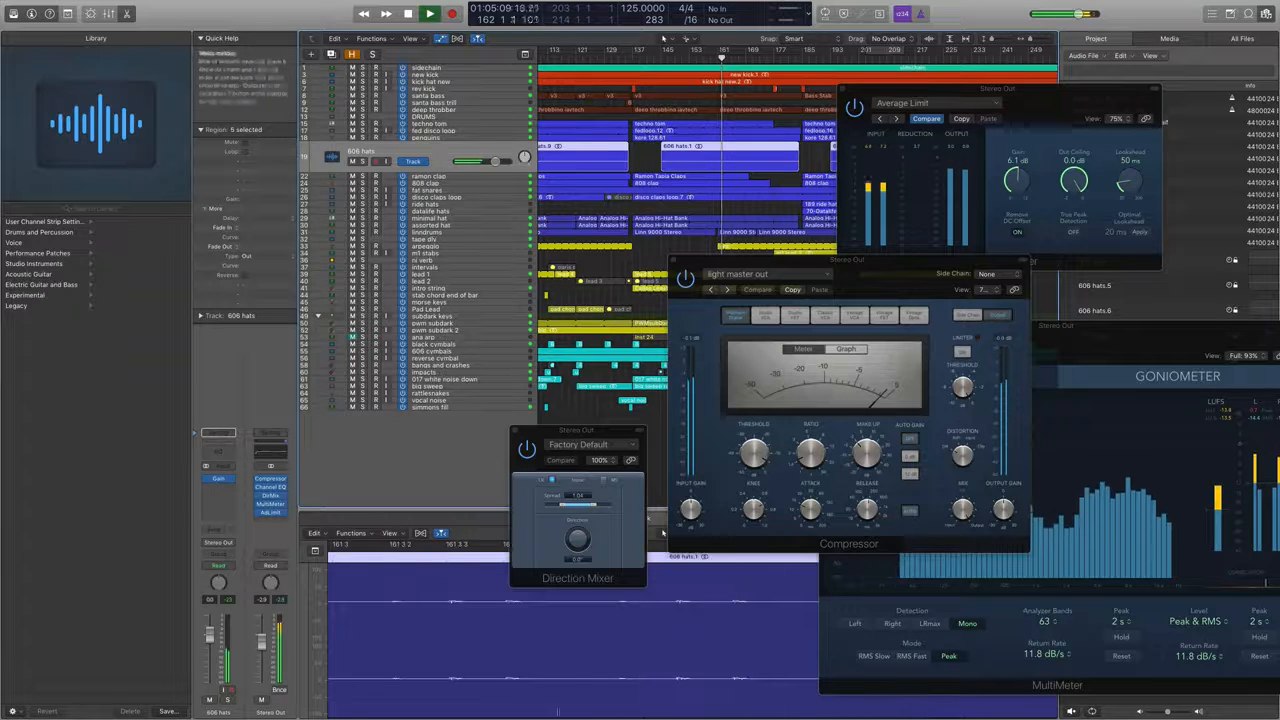
left_click(445, 106)
left_click(460, 95)
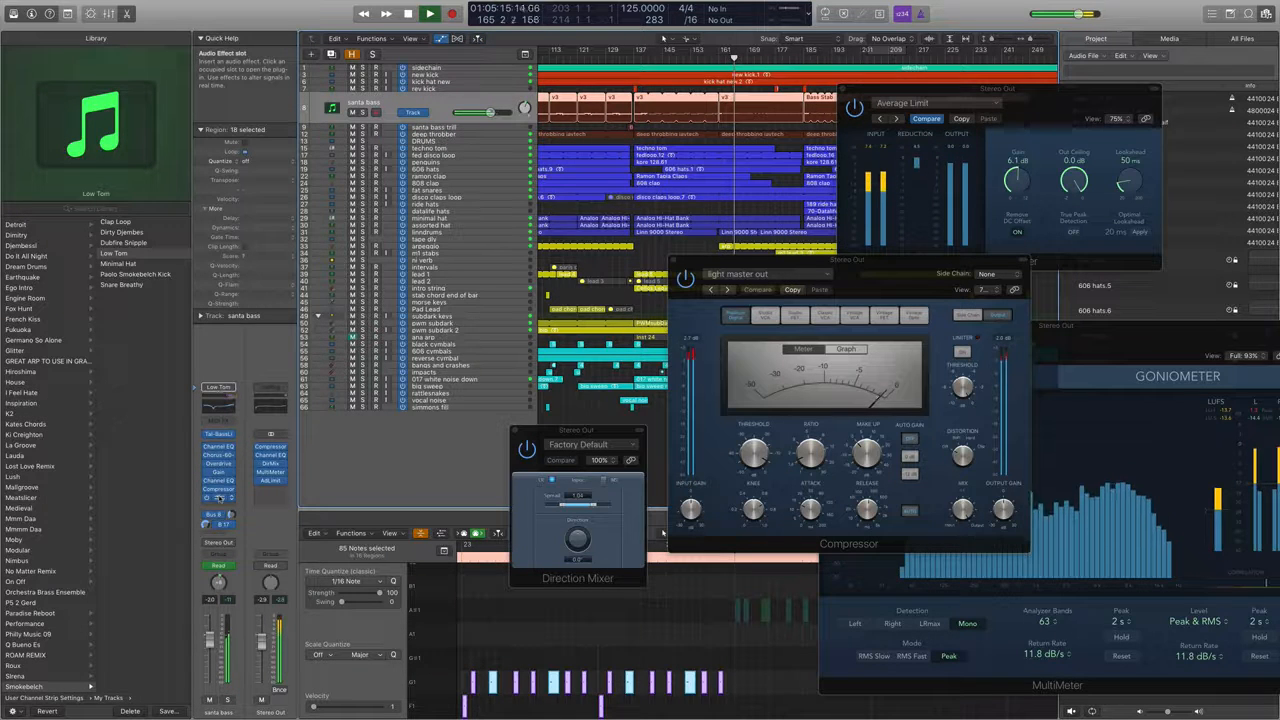
left_click(205, 472)
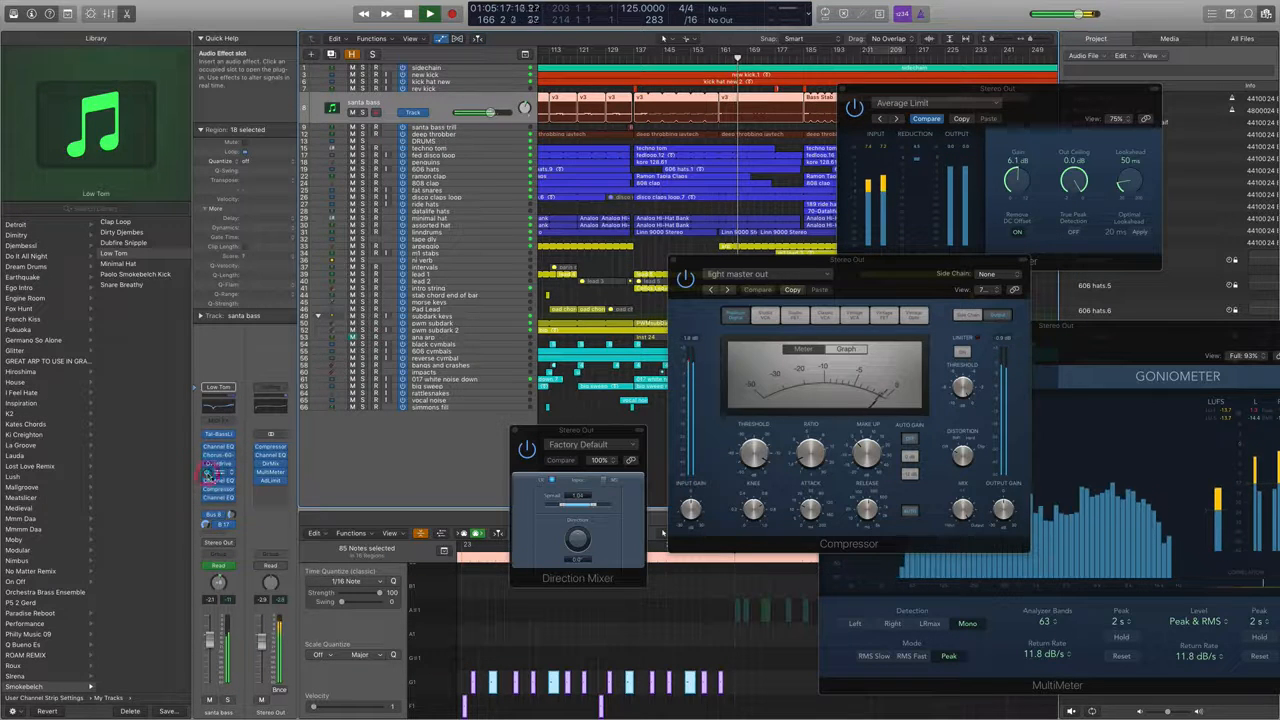
left_click(205, 434)
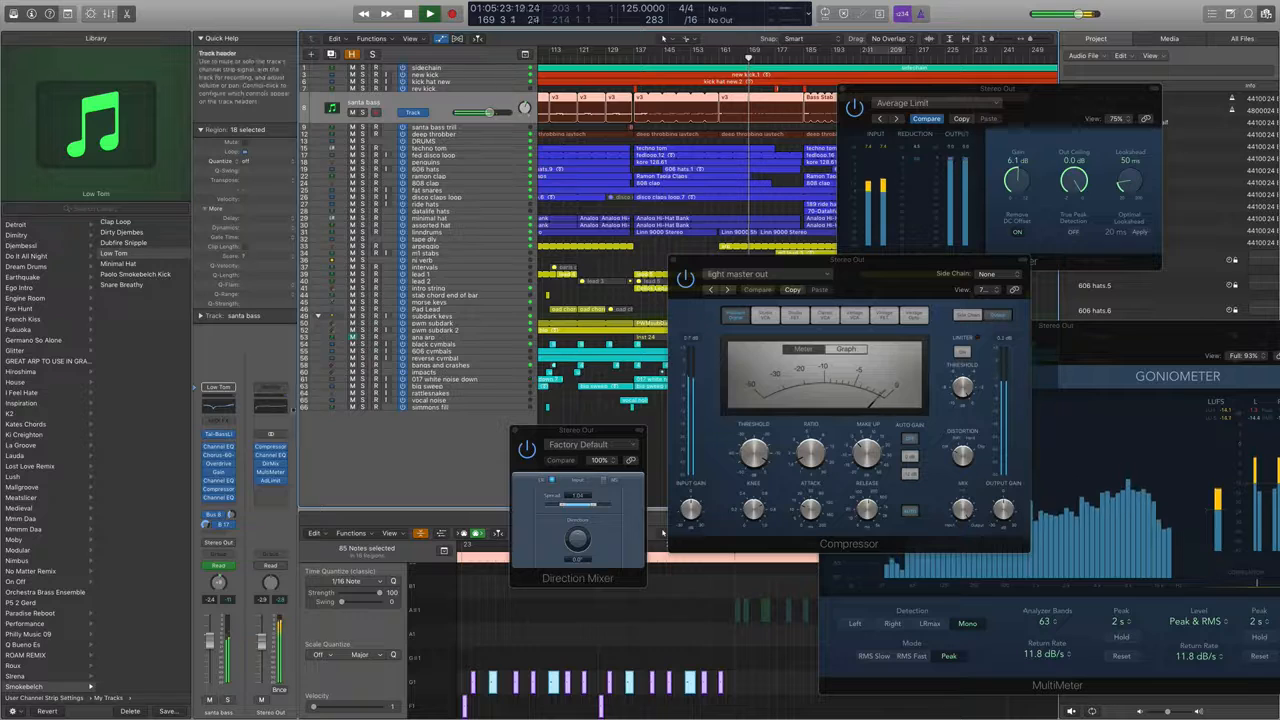
Enlarge the track rows to show the santa bass automation and close the Compressor and Direction Mixer windows
key("super+Down")
key("super+Down")
key("super+Down")
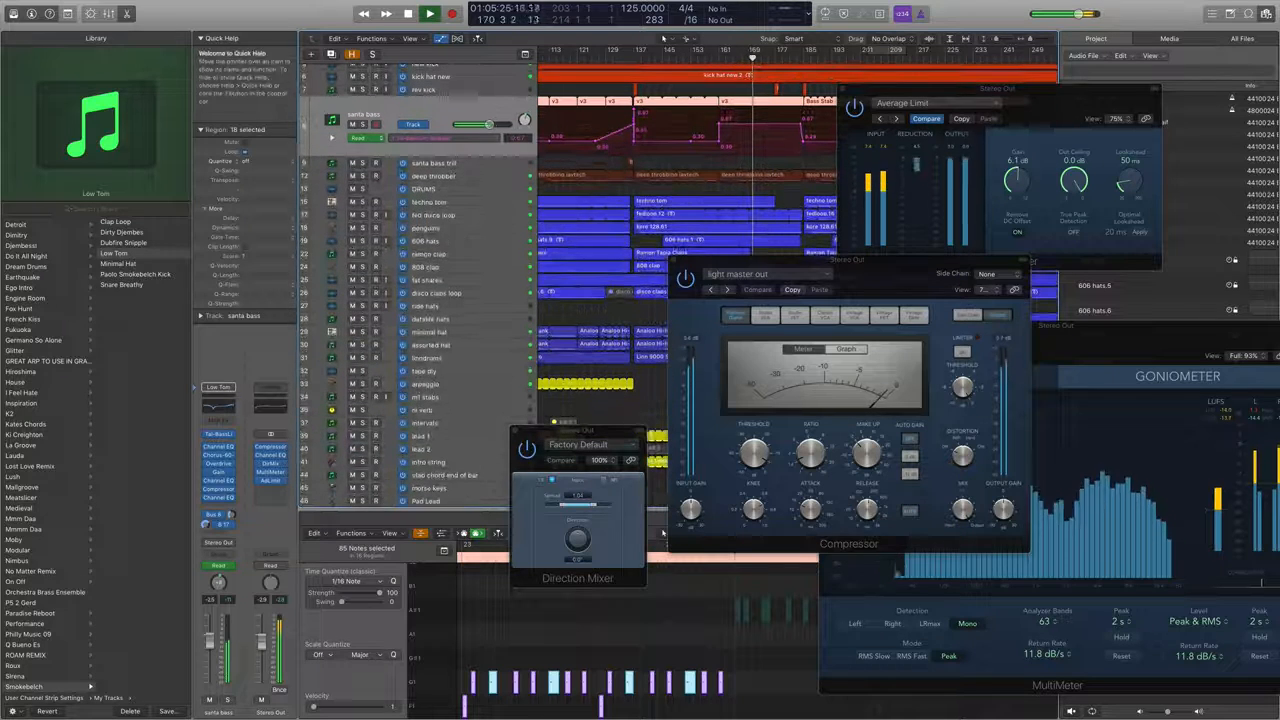
left_click(674, 260)
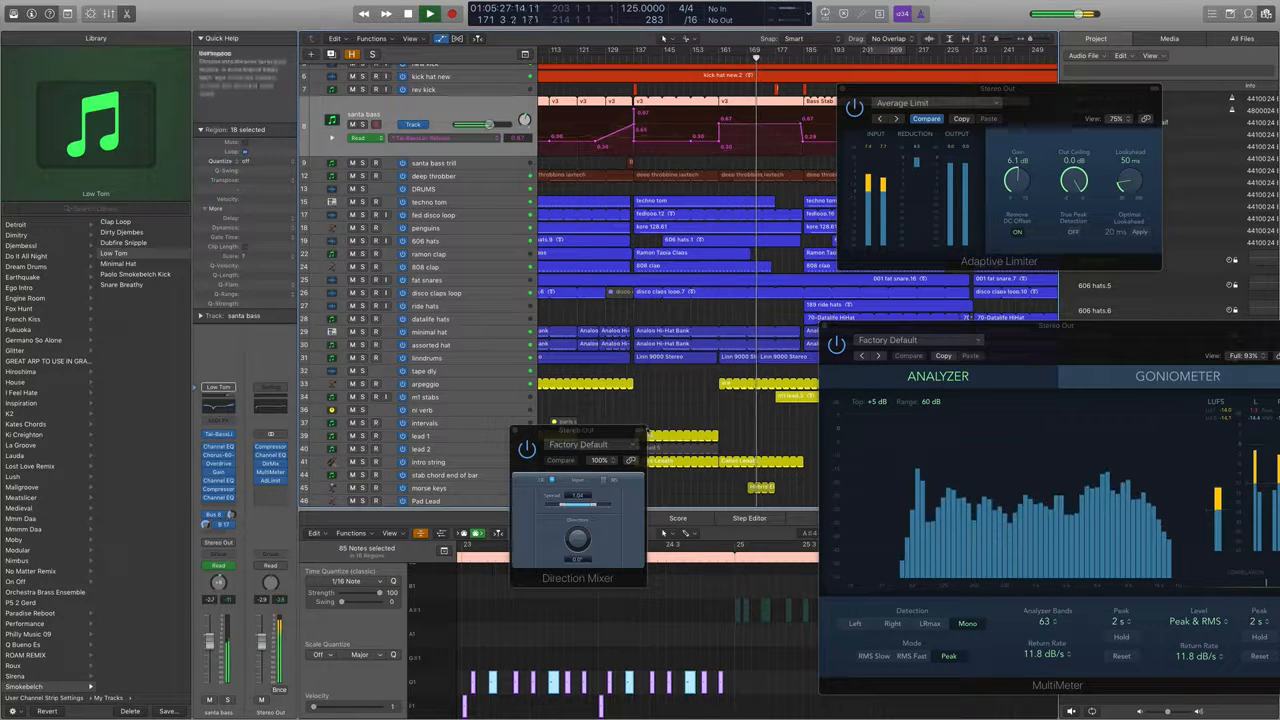
left_click(514, 430)
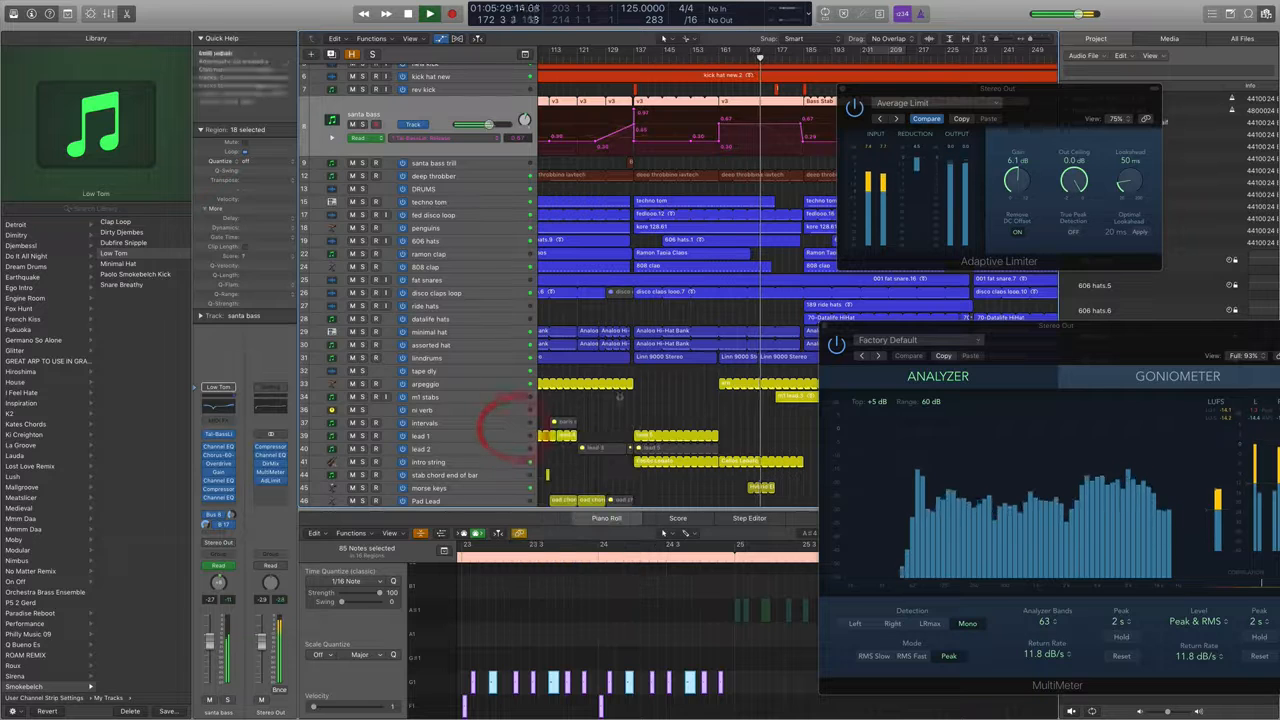
Bypass the Stereo Out's MultiMeter and Adaptive Limiter, and toggle its Channel EQ and Compressor off and on to compare the mix
left_click(258, 454)
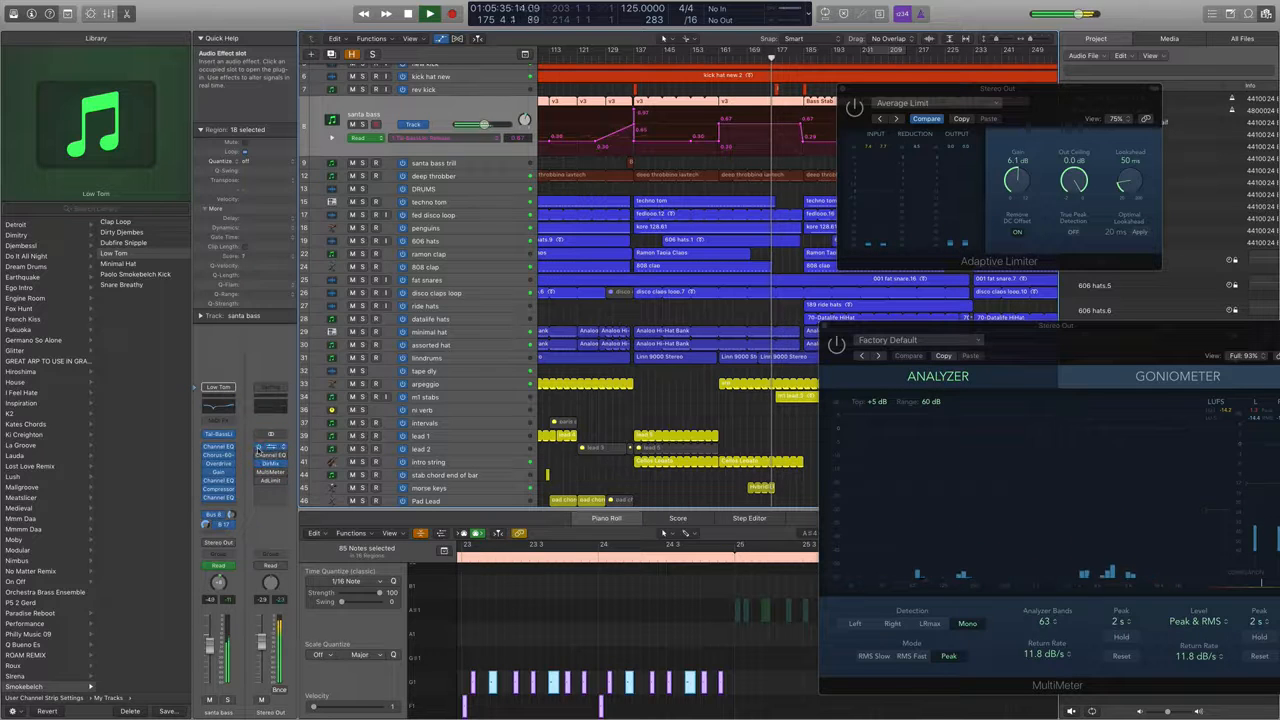
left_click(258, 447)
left_click(258, 447)
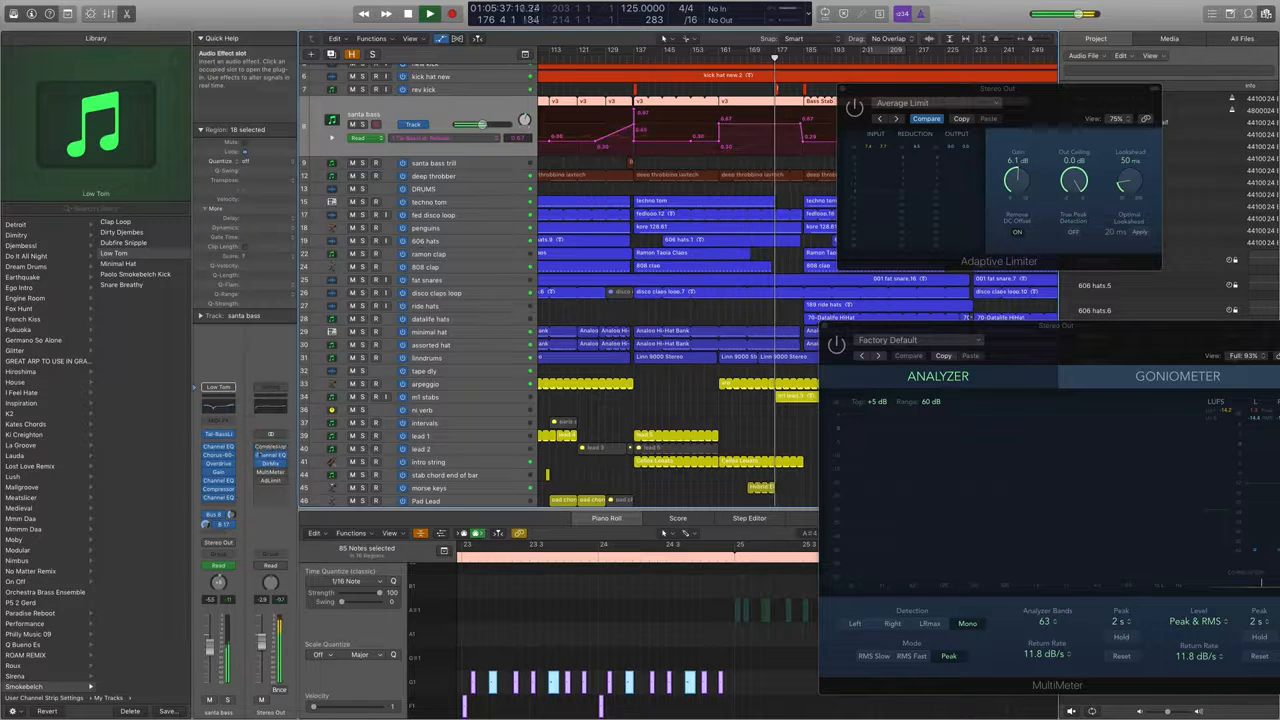
left_click(258, 447)
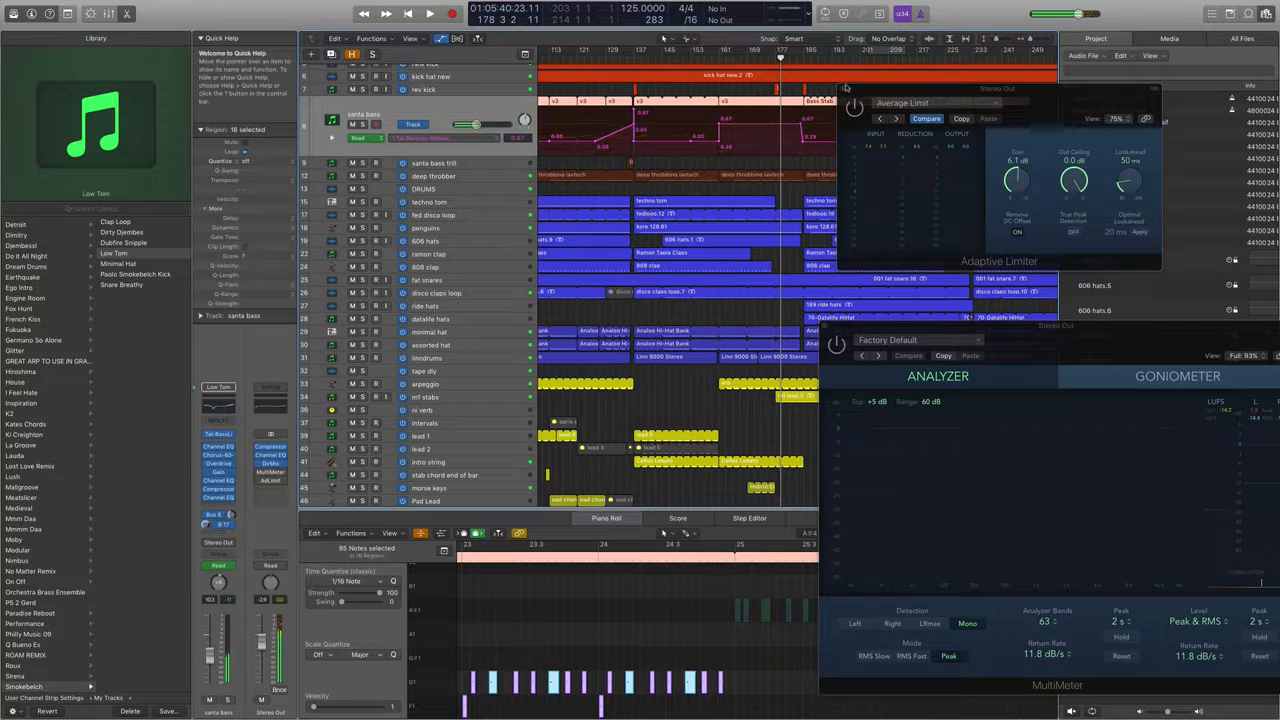
Display the santa bass track's volume automation and pull it down to -5.1 dB around bar 166 during playback
left_click(476, 138)
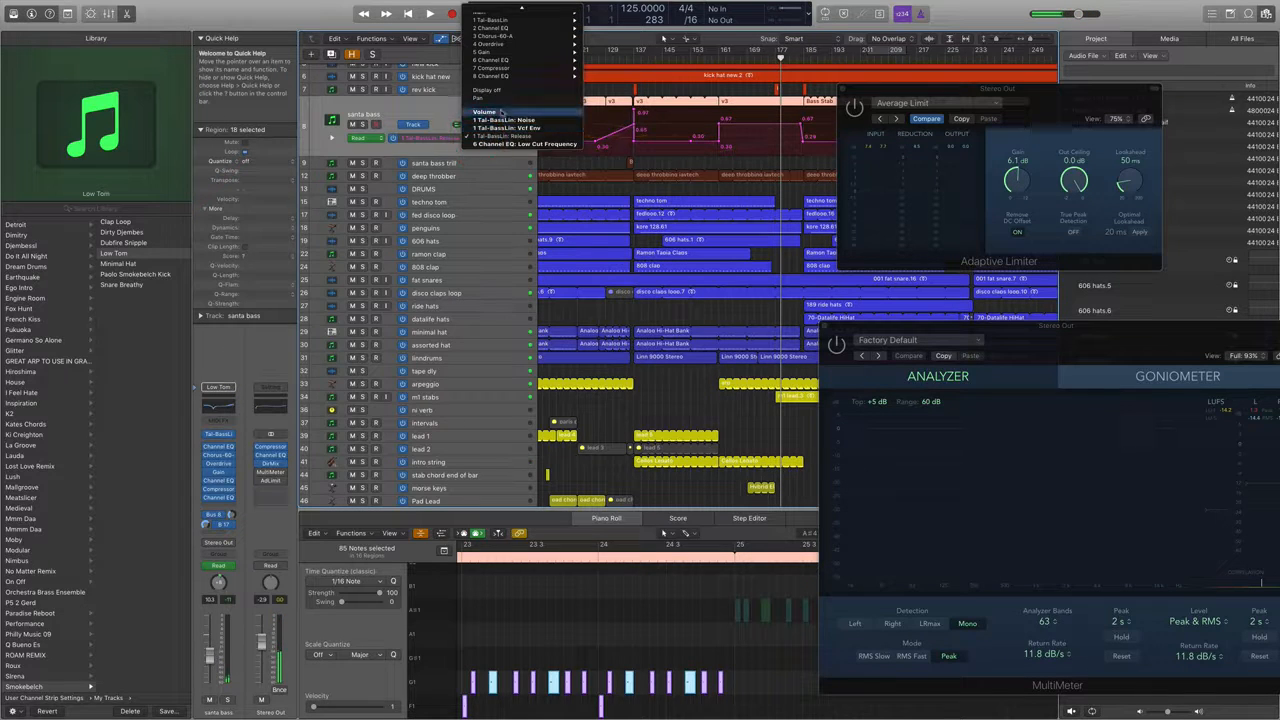
left_click(497, 111)
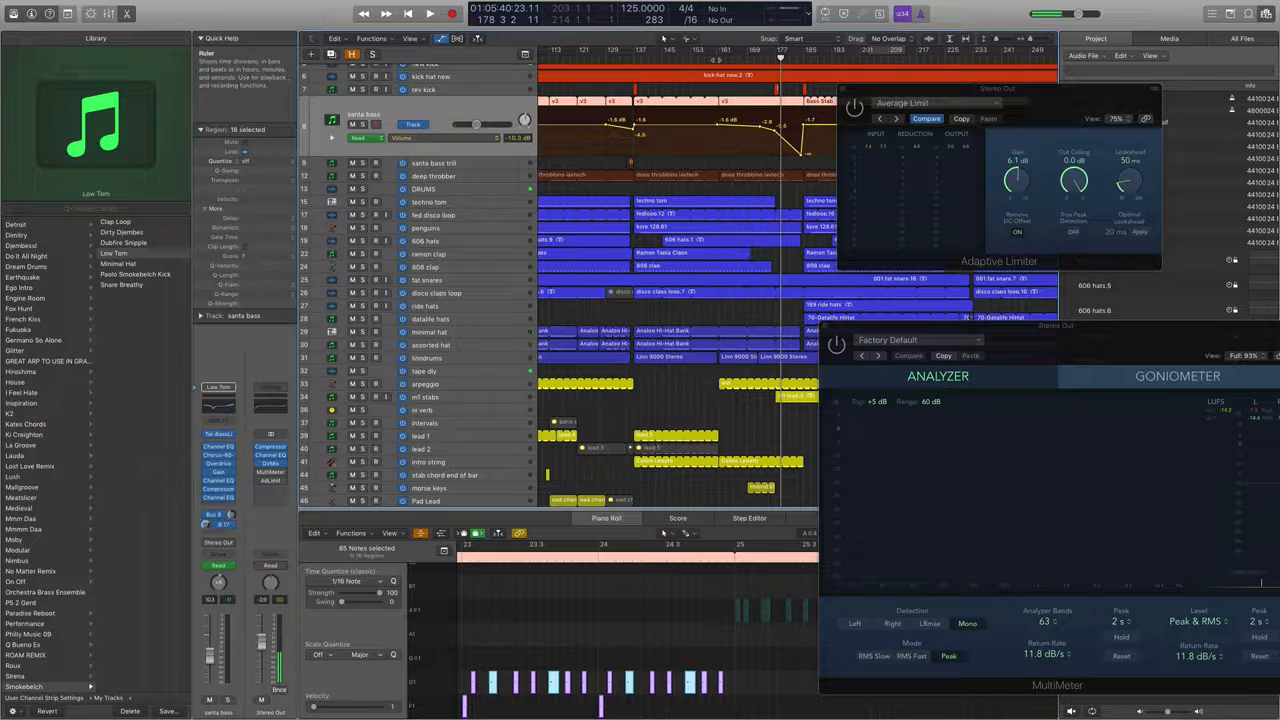
key("space")
left_click(740, 127)
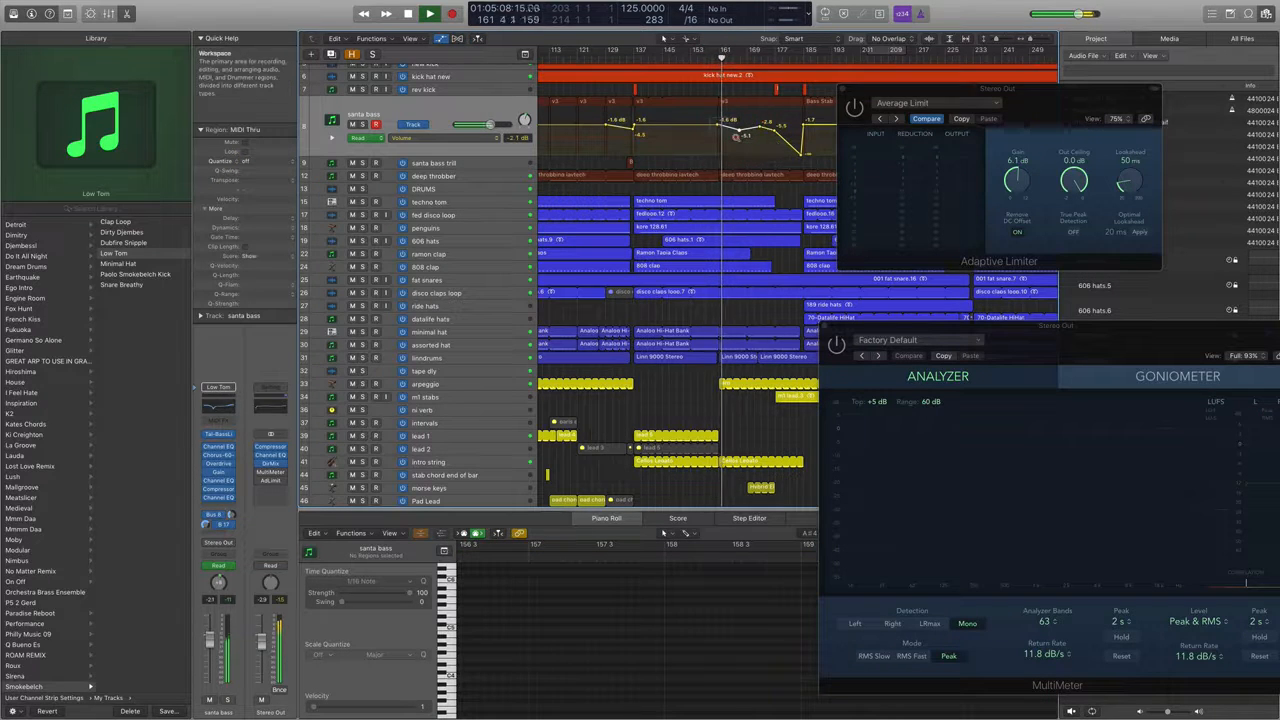
left_click_drag(736, 137, 738, 139)
left_click(754, 241)
left_click_drag(754, 241, 757, 245)
key("super+Left")
key("super+Left")
key("super+Left")
key("super+Left")
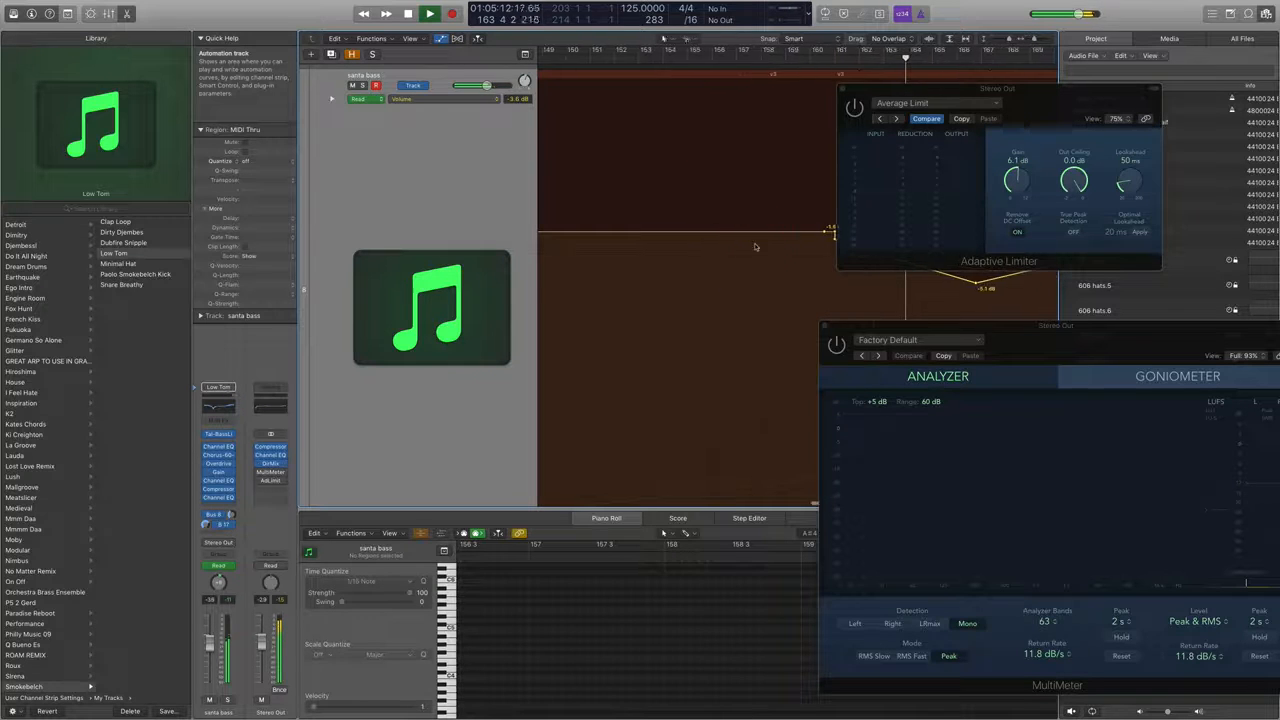
scroll(757, 246, "right", 3)
key("super+Up")
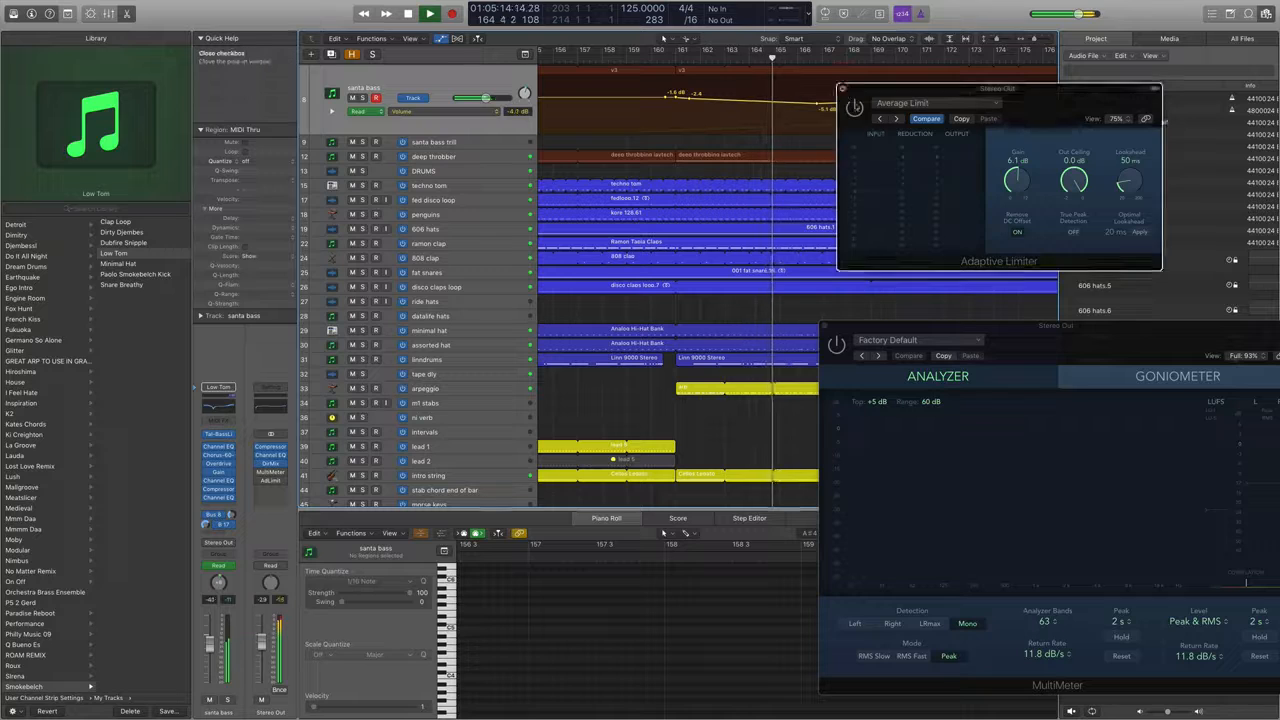
Close the Adaptive Limiter and MultiMeter windows and select the ana arp track in the full arrangement
left_click(845, 90)
left_click(825, 324)
key("ctrl+alt+Up")
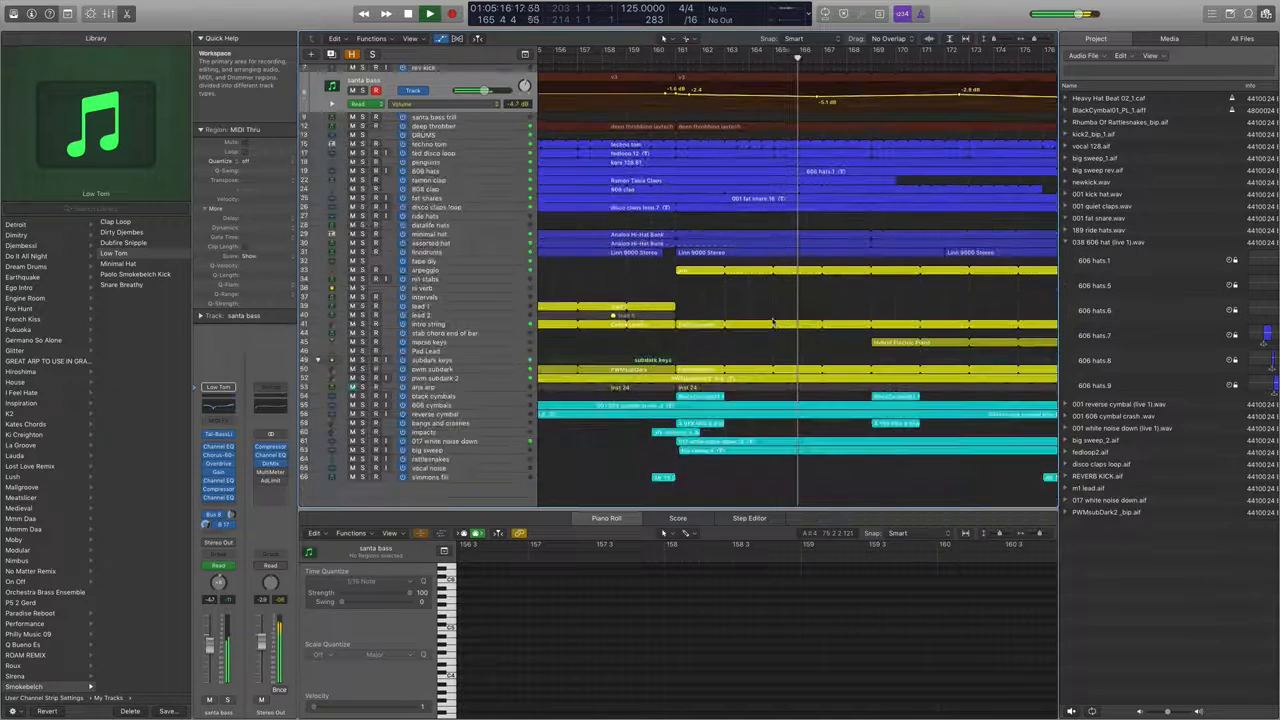
key("ctrl+alt+Left")
key("ctrl+alt+Left")
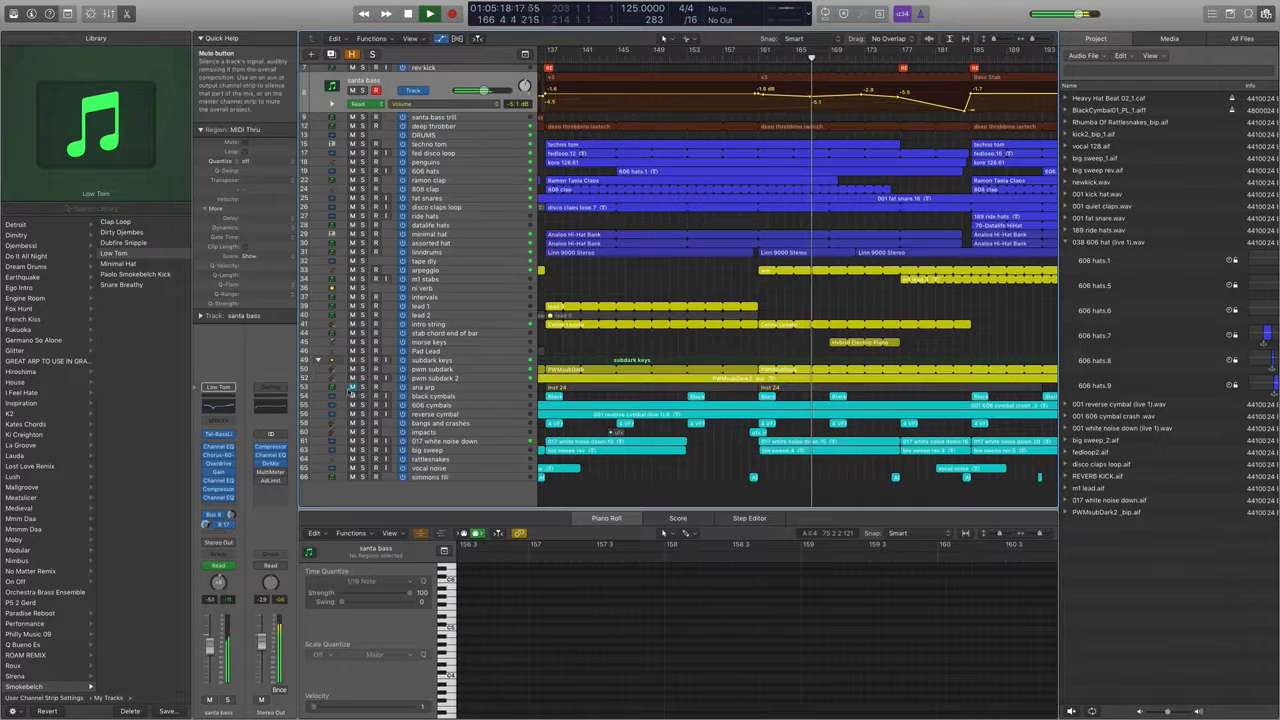
left_click(437, 387)
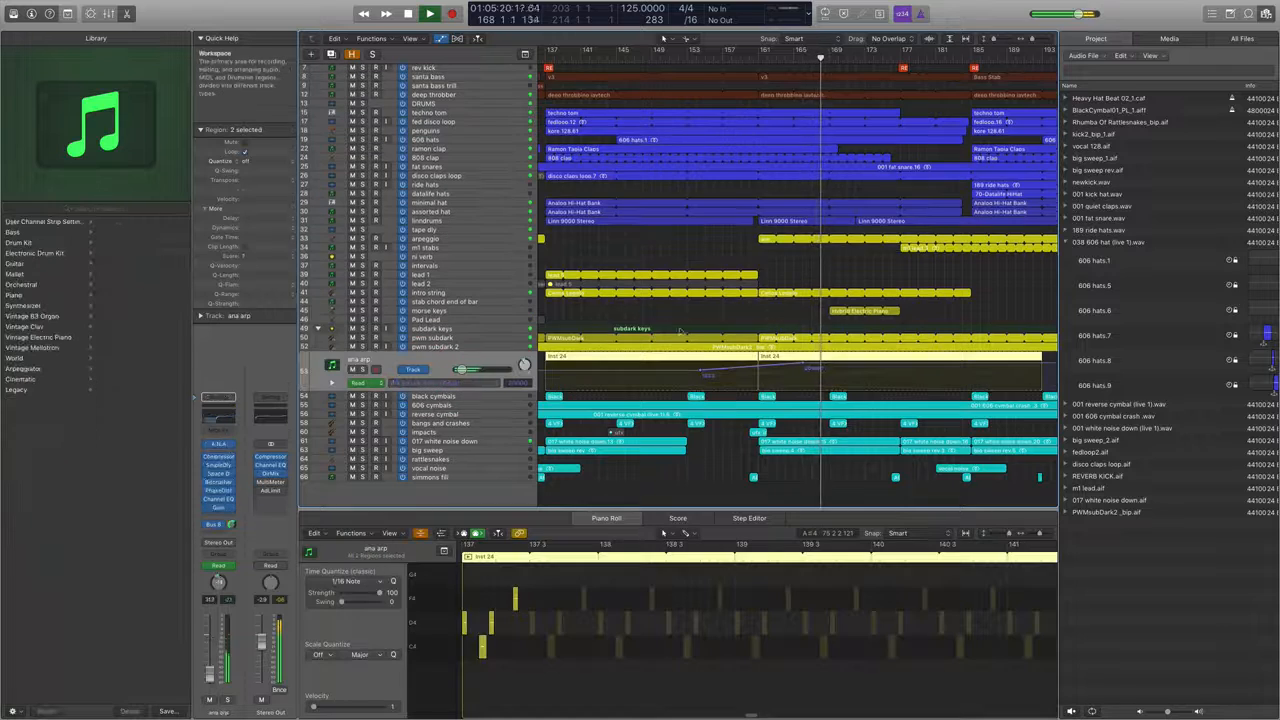
key("ctrl+alt+Left")
key("ctrl+alt+Left")
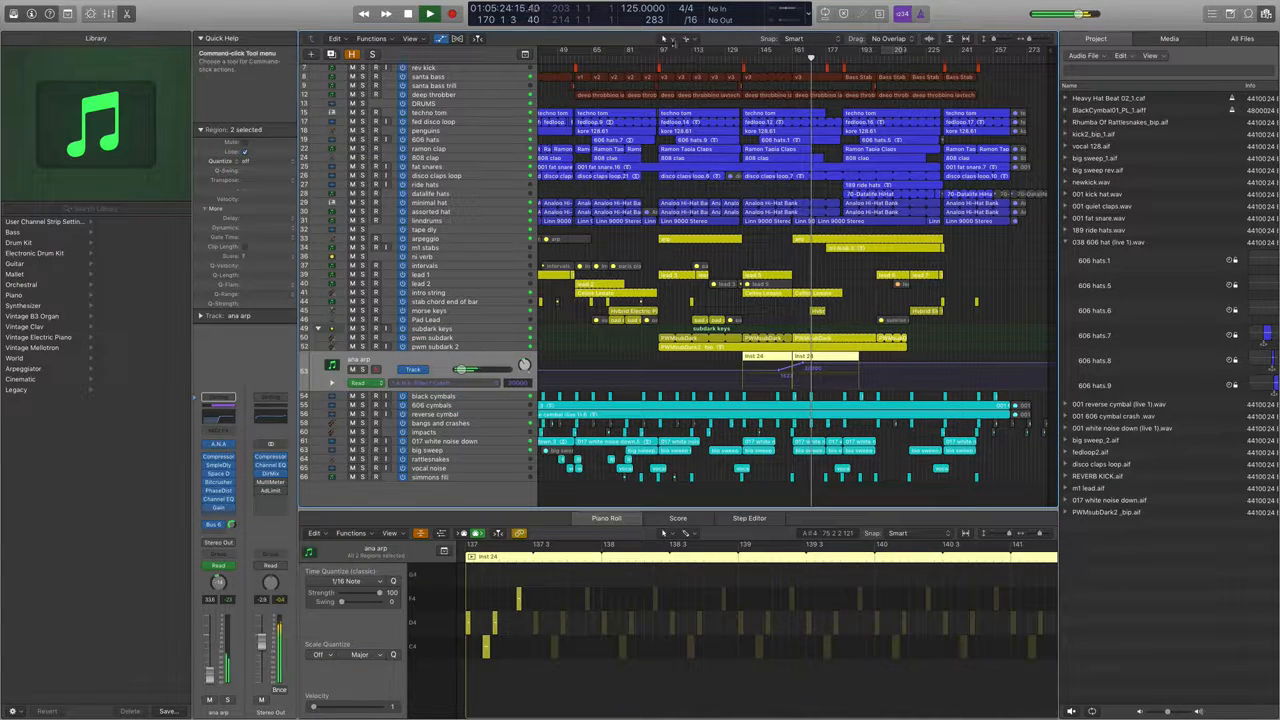
Play from around bar 81, re-enable and open the Stereo Out's Adaptive Limiter, and set its gain to 3.7 dB
left_click(627, 57)
key("super+Right")
key("super+Right")
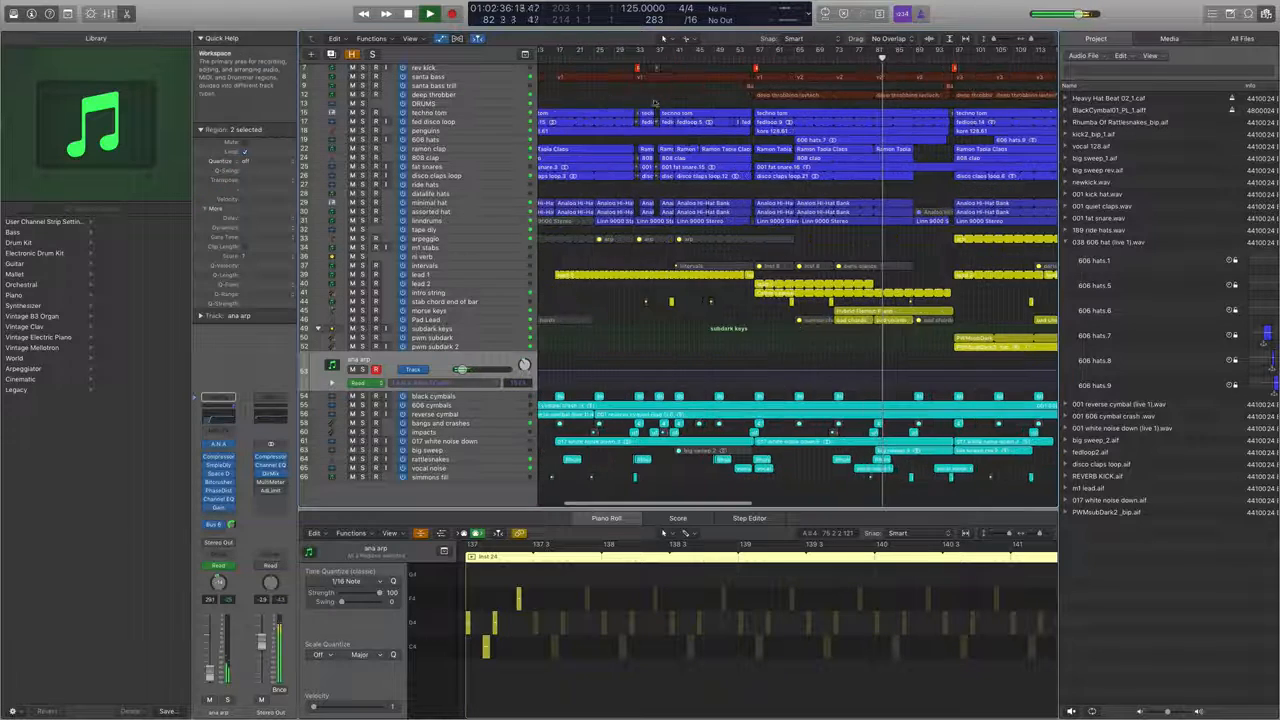
scroll(875, 138, "up", 3)
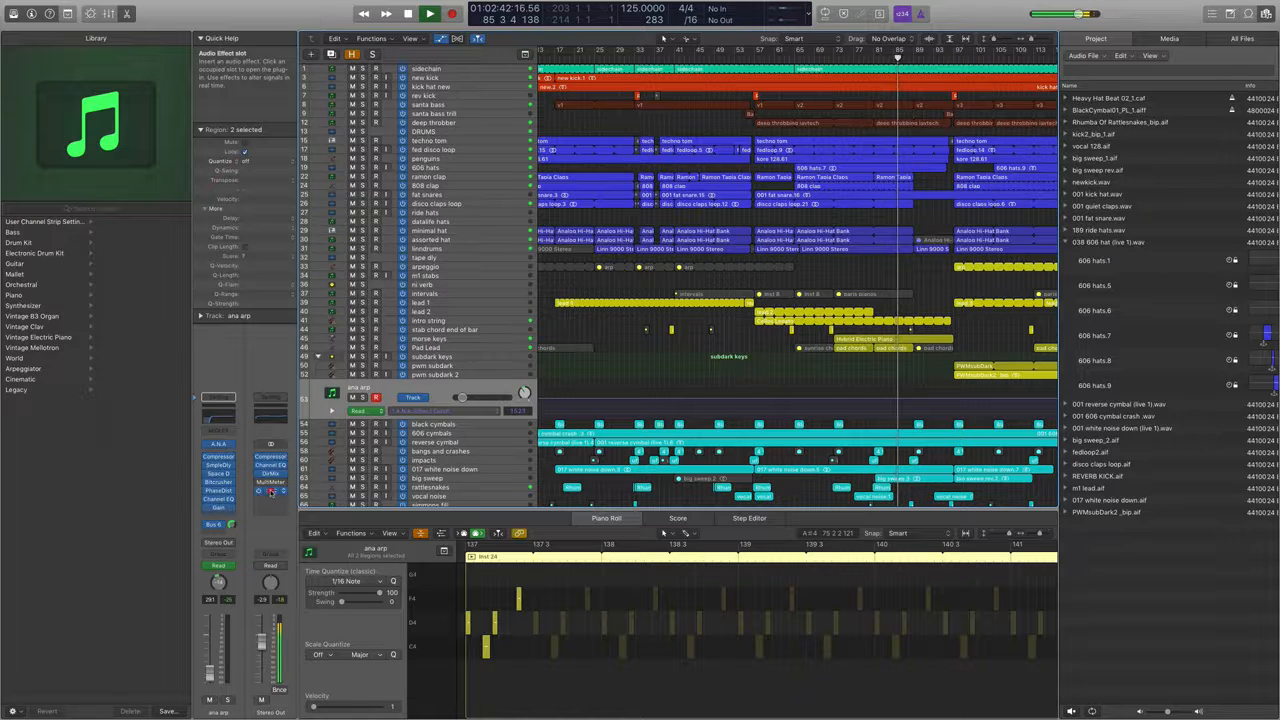
left_click(268, 491)
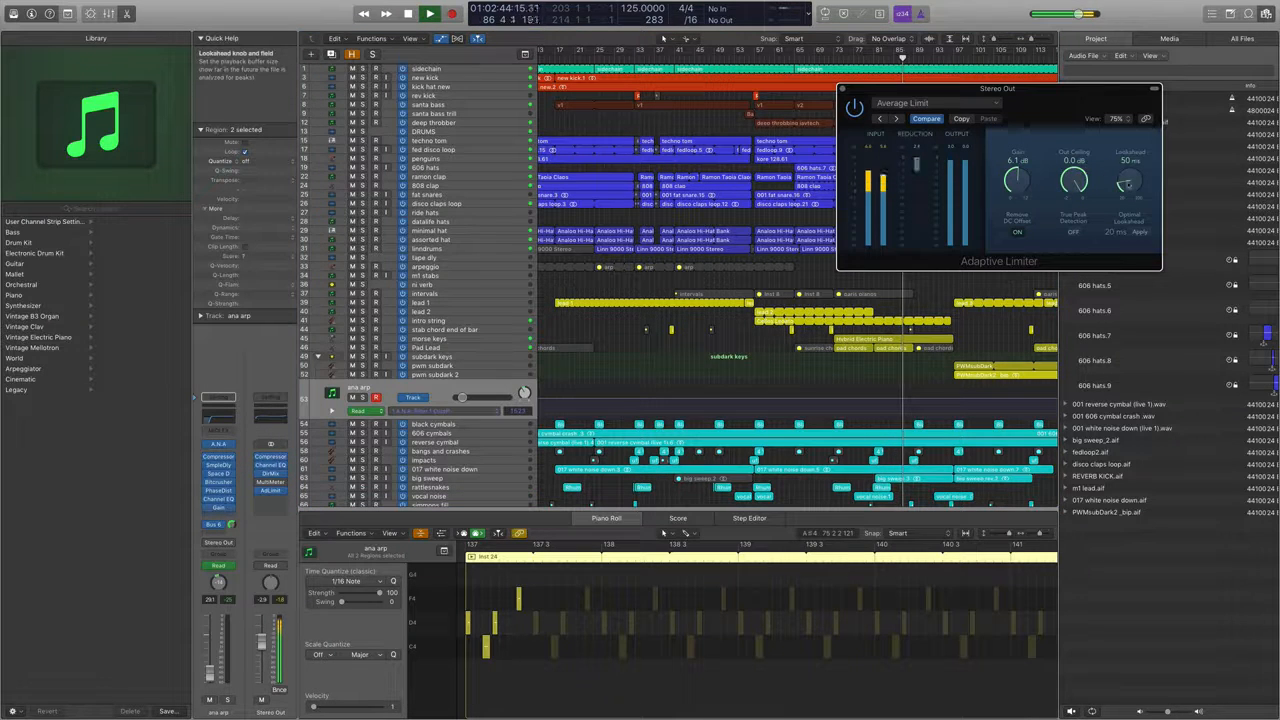
left_click_drag(1068, 177, 1010, 205)
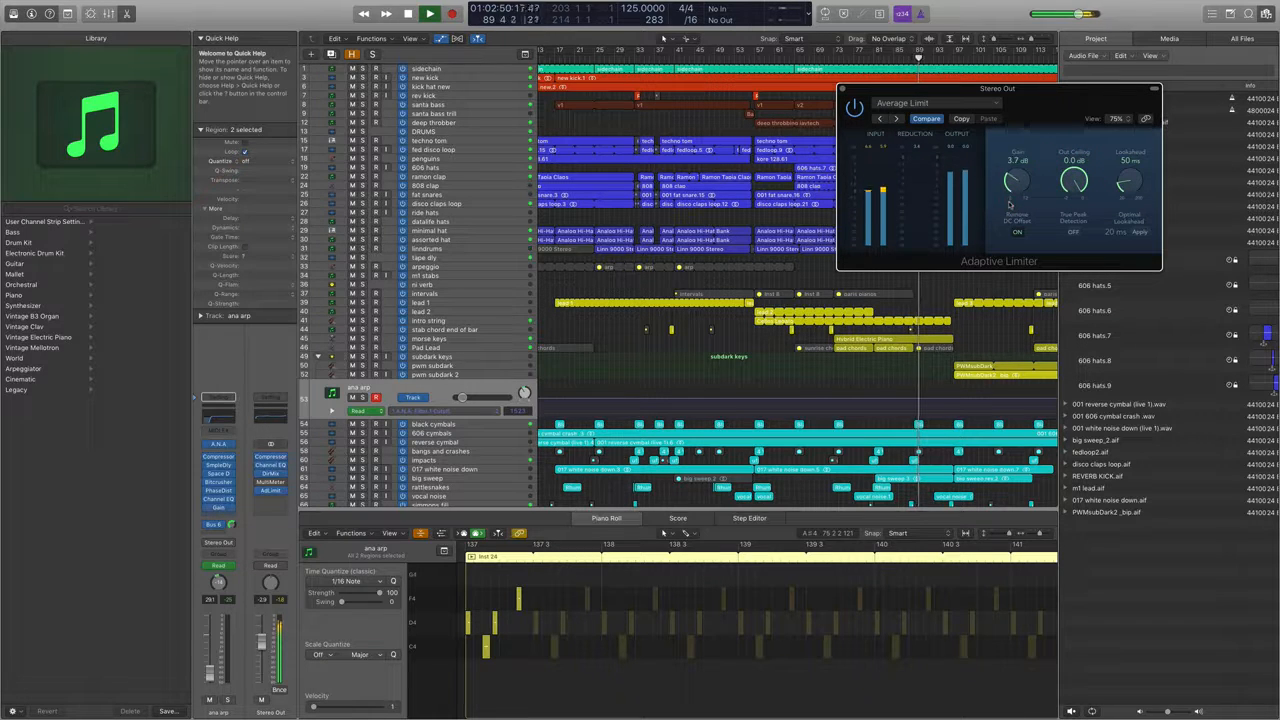
key("space")
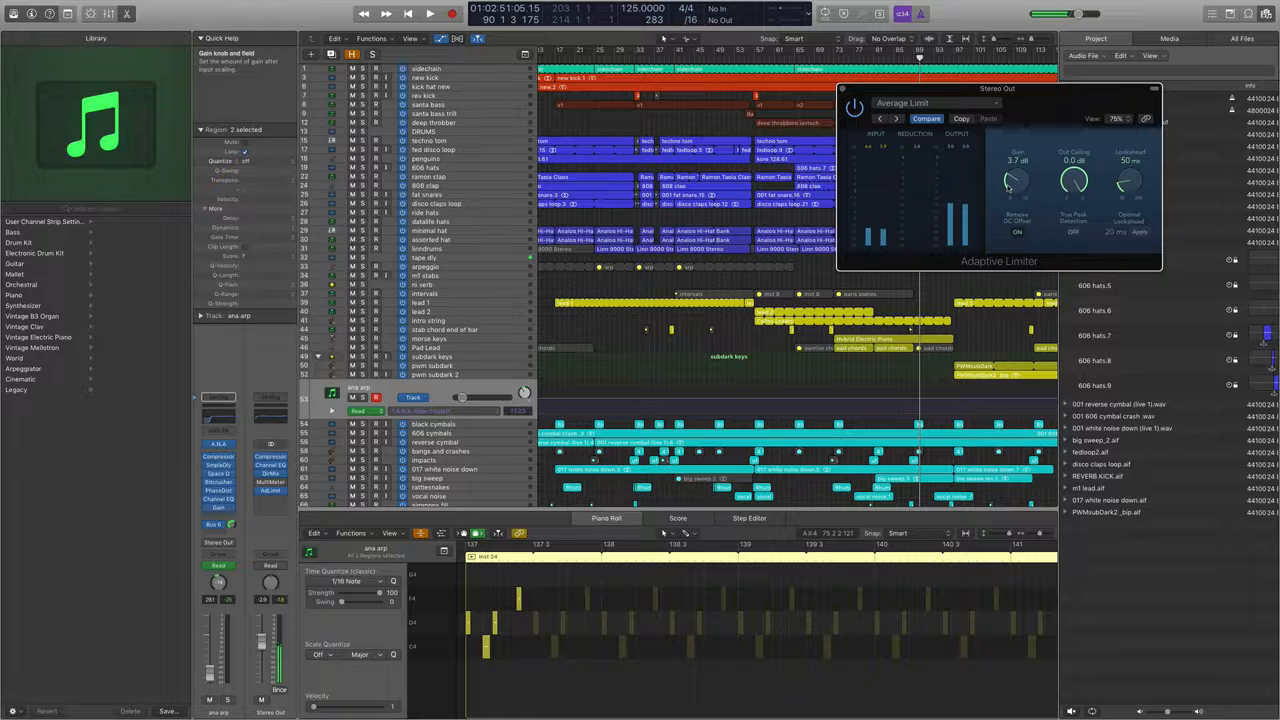
Play the section from bar 48 with the Adaptive Limiter moved below the tracks, stop playback, and close the limiter window
left_click(774, 58)
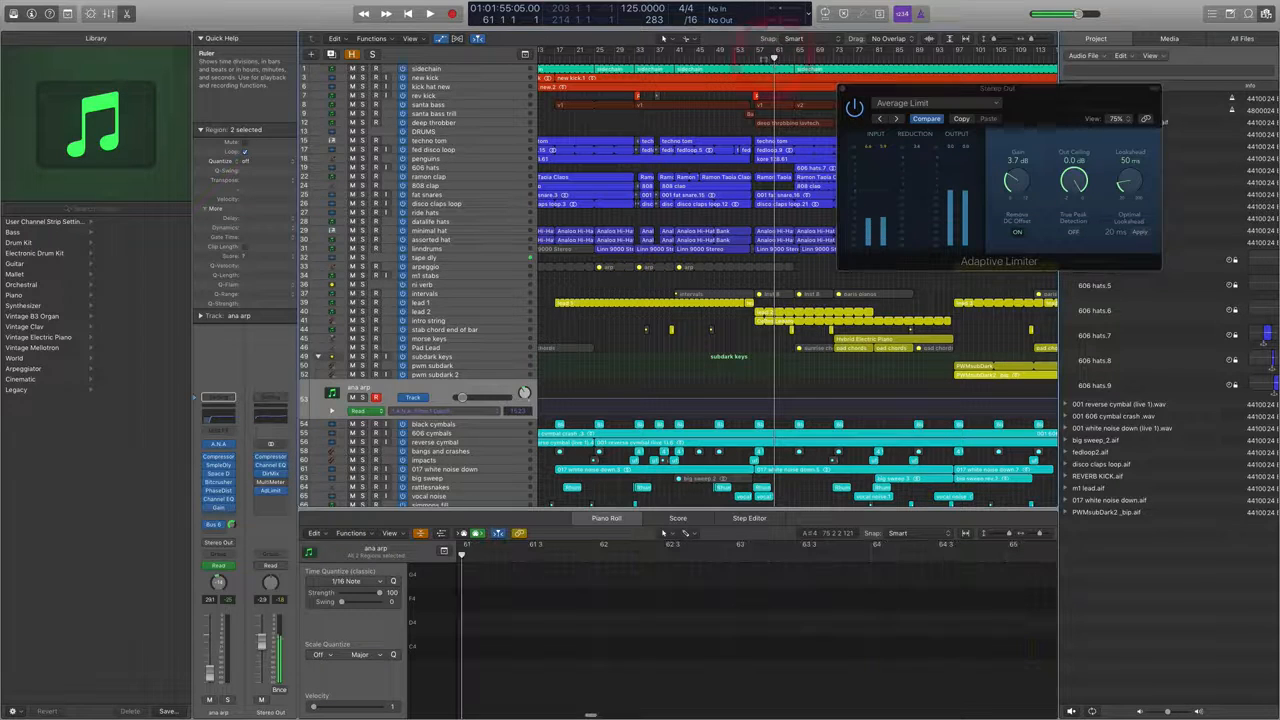
left_click(709, 58)
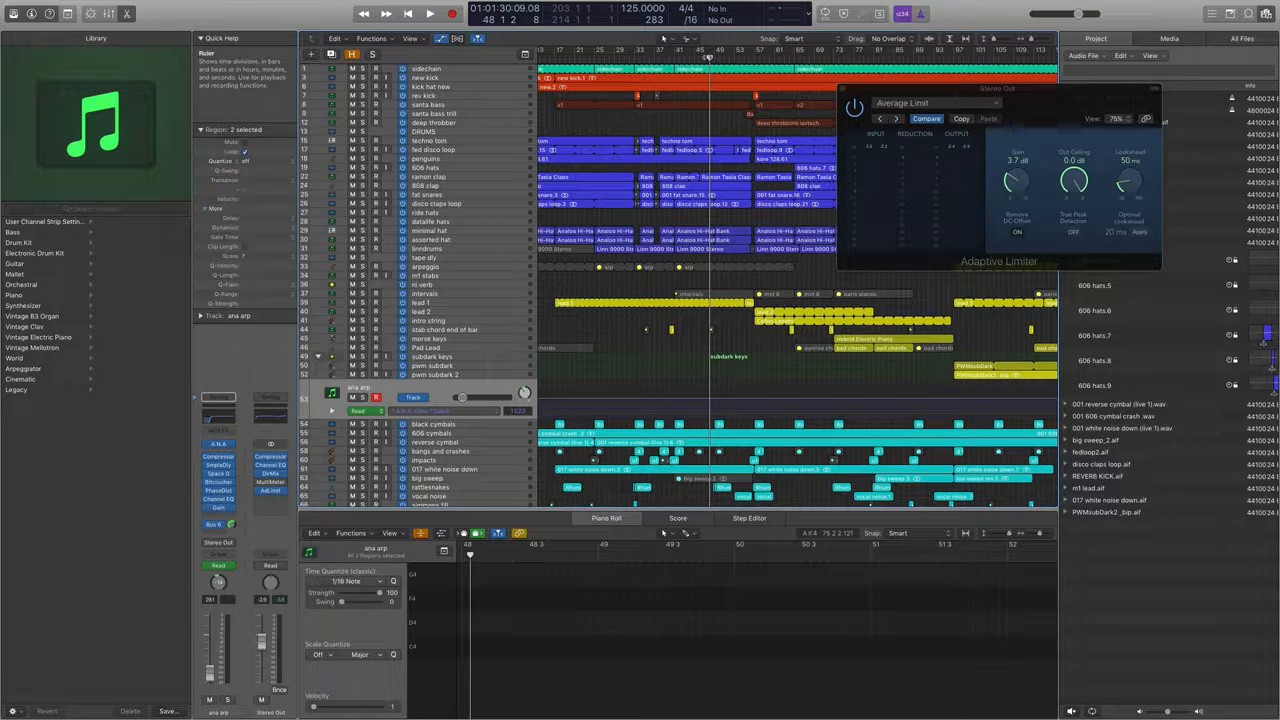
key("space")
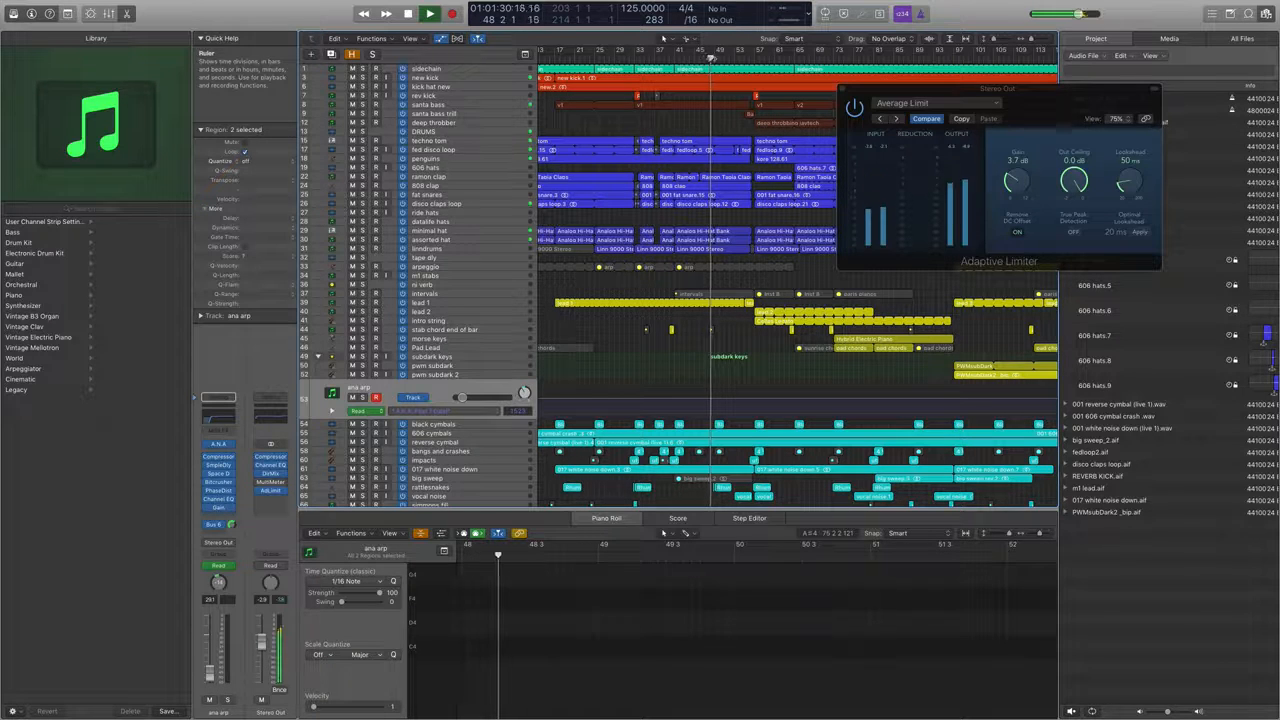
left_click_drag(918, 95, 756, 519)
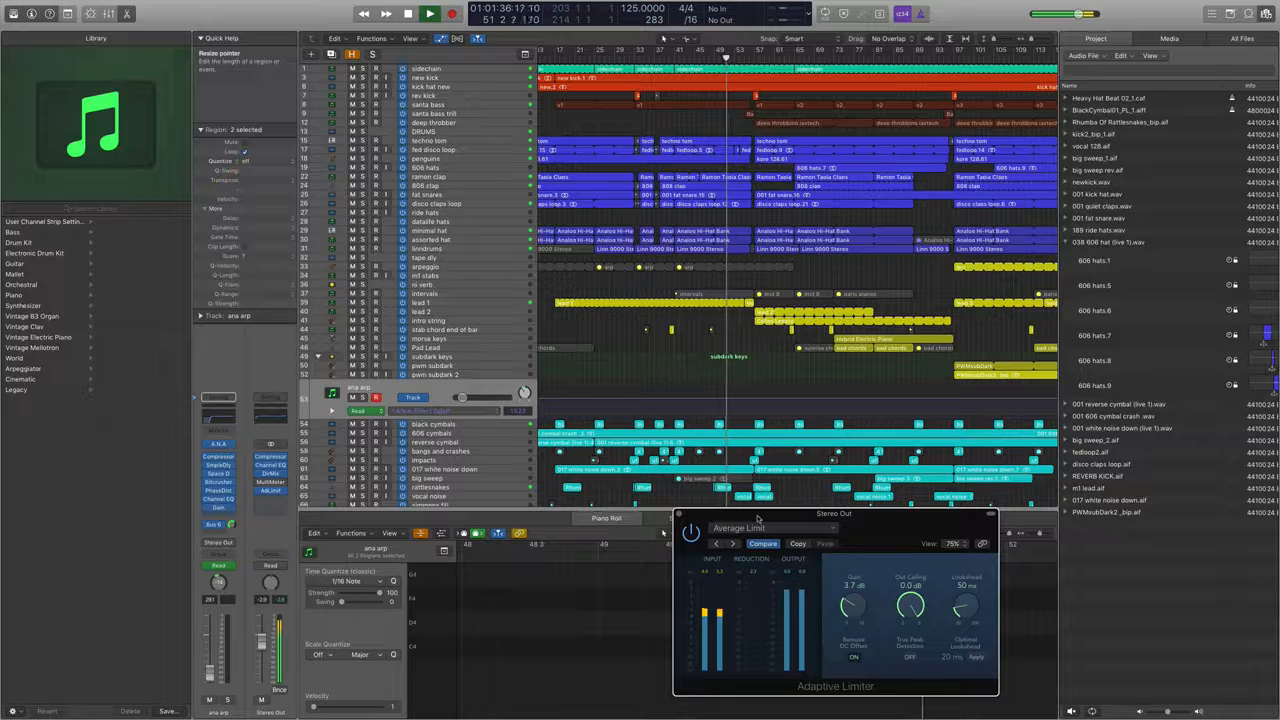
key("space")
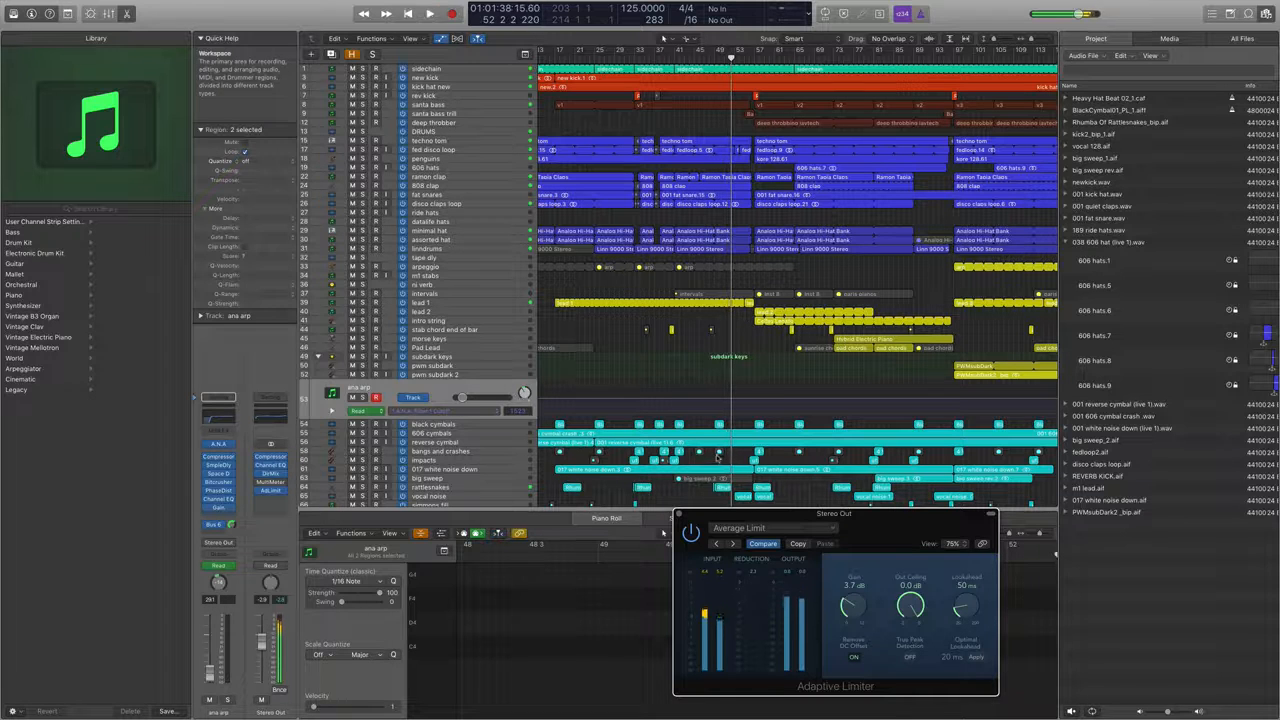
left_click(680, 513)
scroll(731, 399, "down", 8)
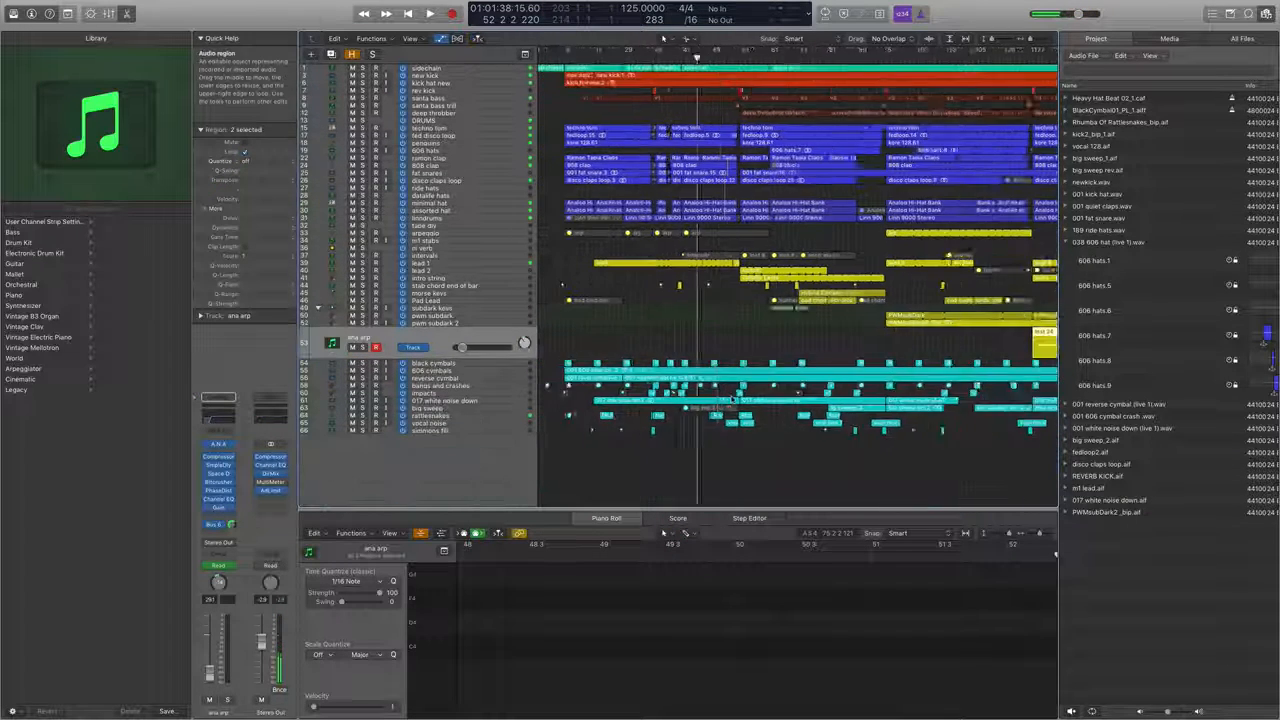